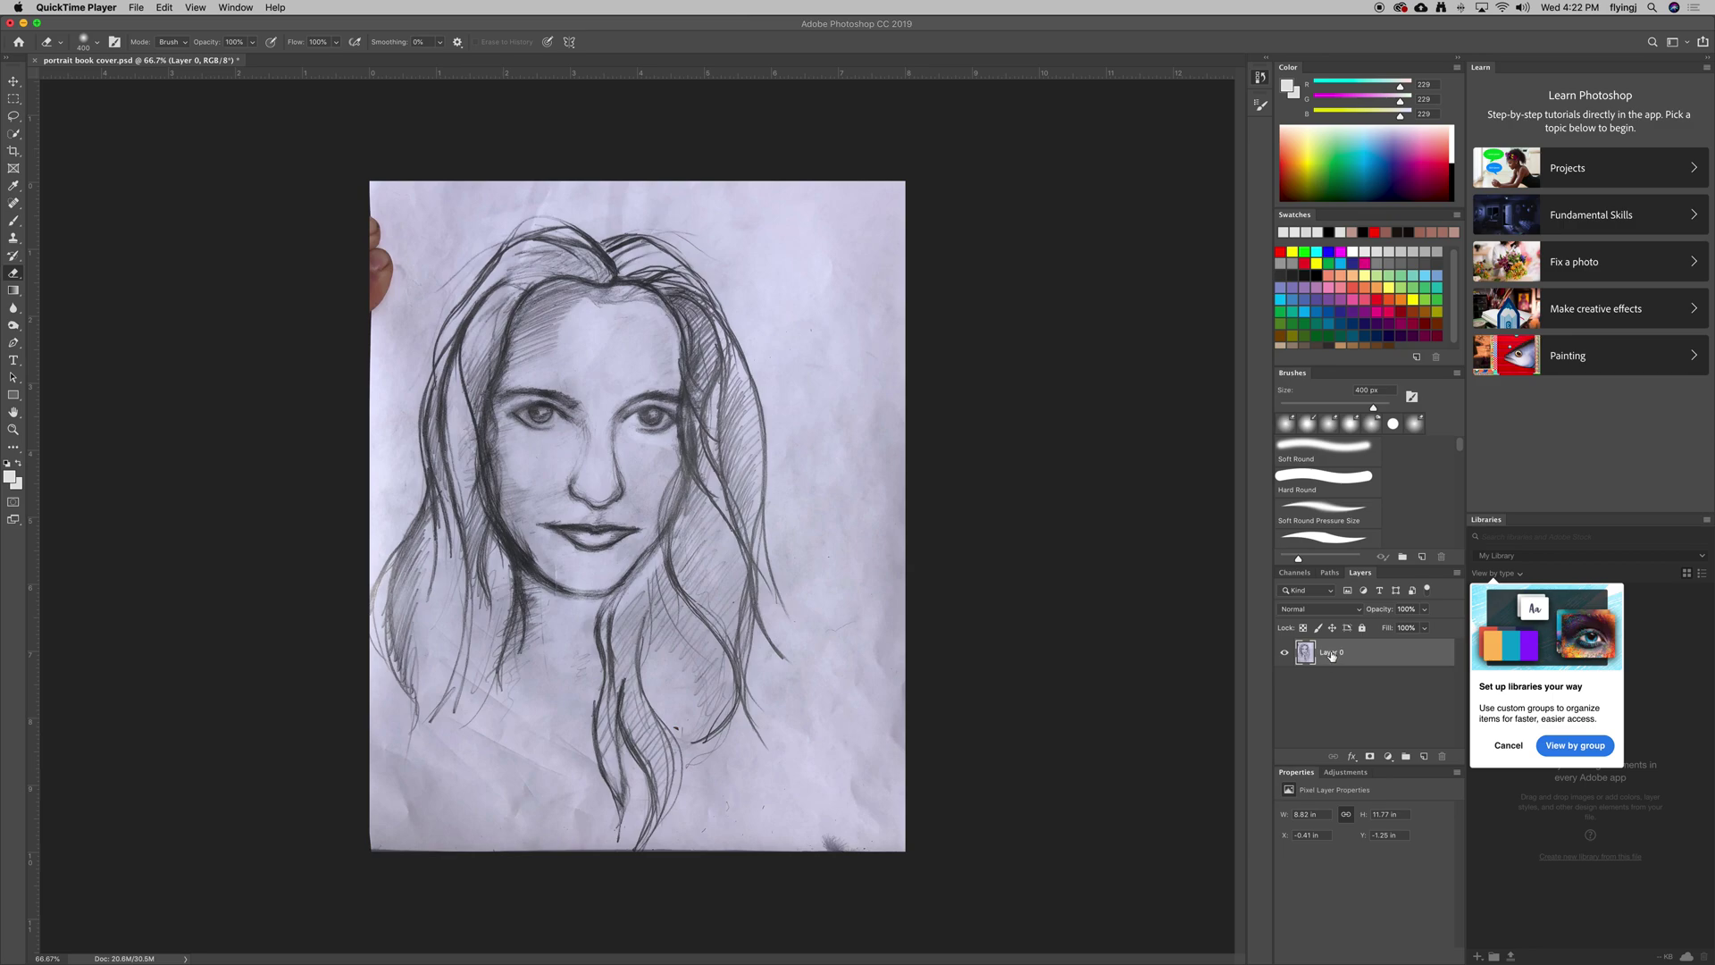
Rename the scanned portrait's Layer 0 to 'sketch'
double_click(1331, 656)
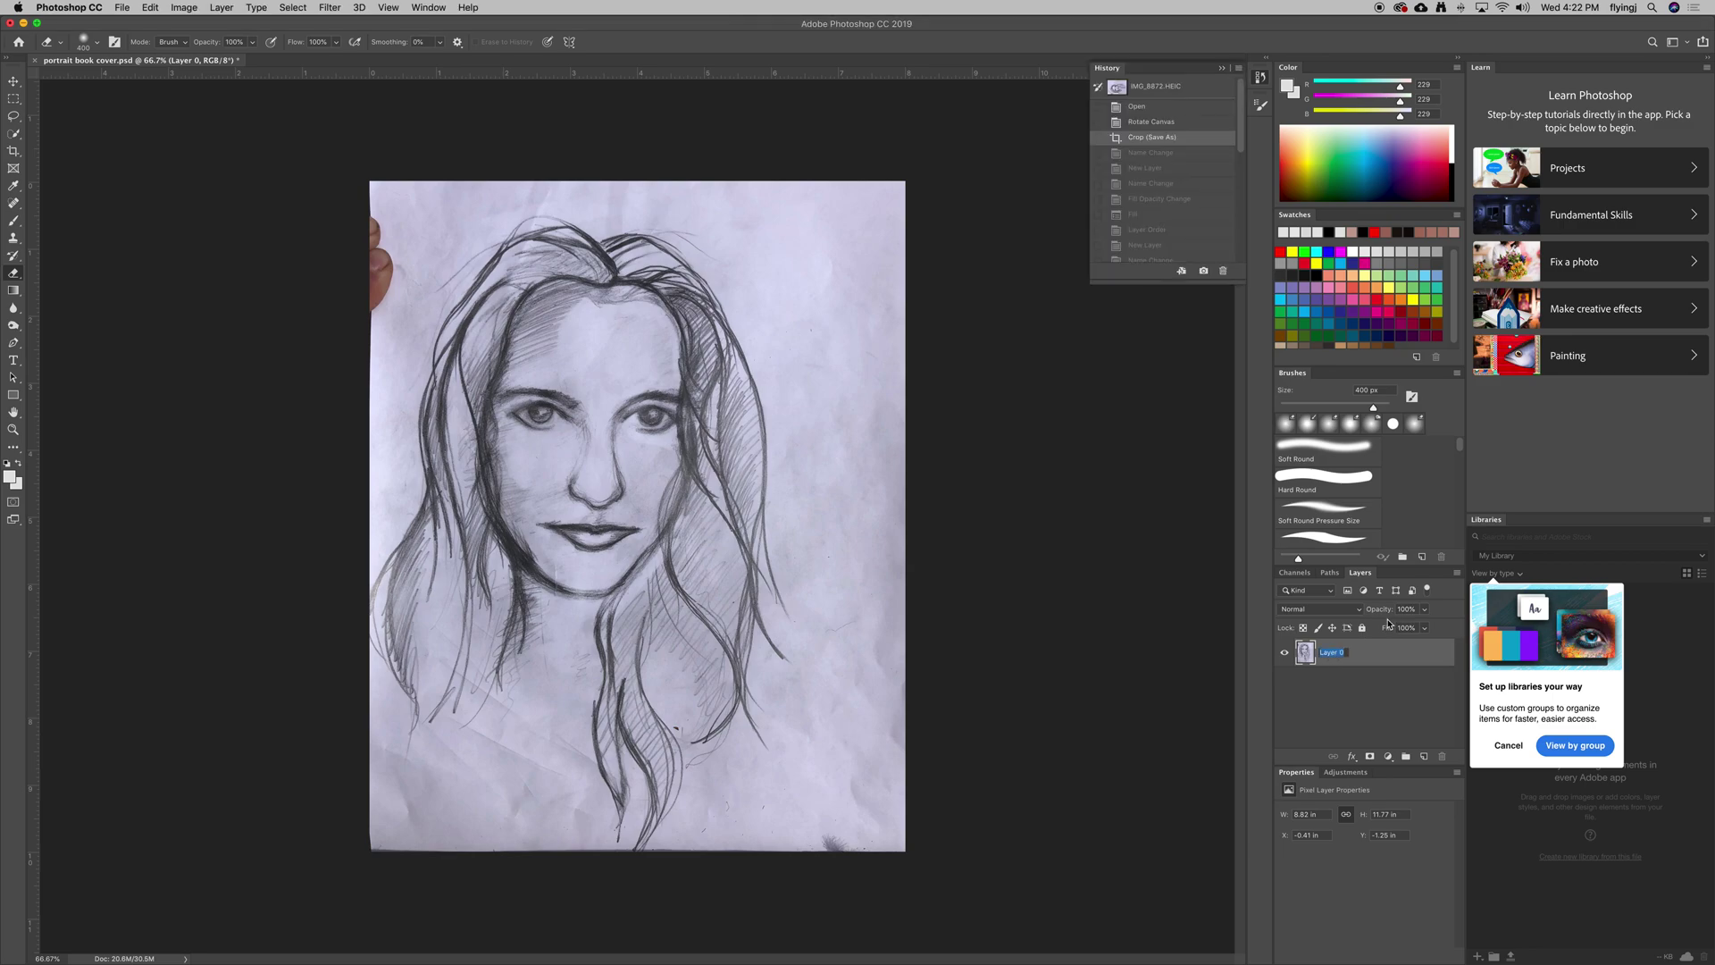
text(sket)
text(ch)
key(Return)
key(Return)
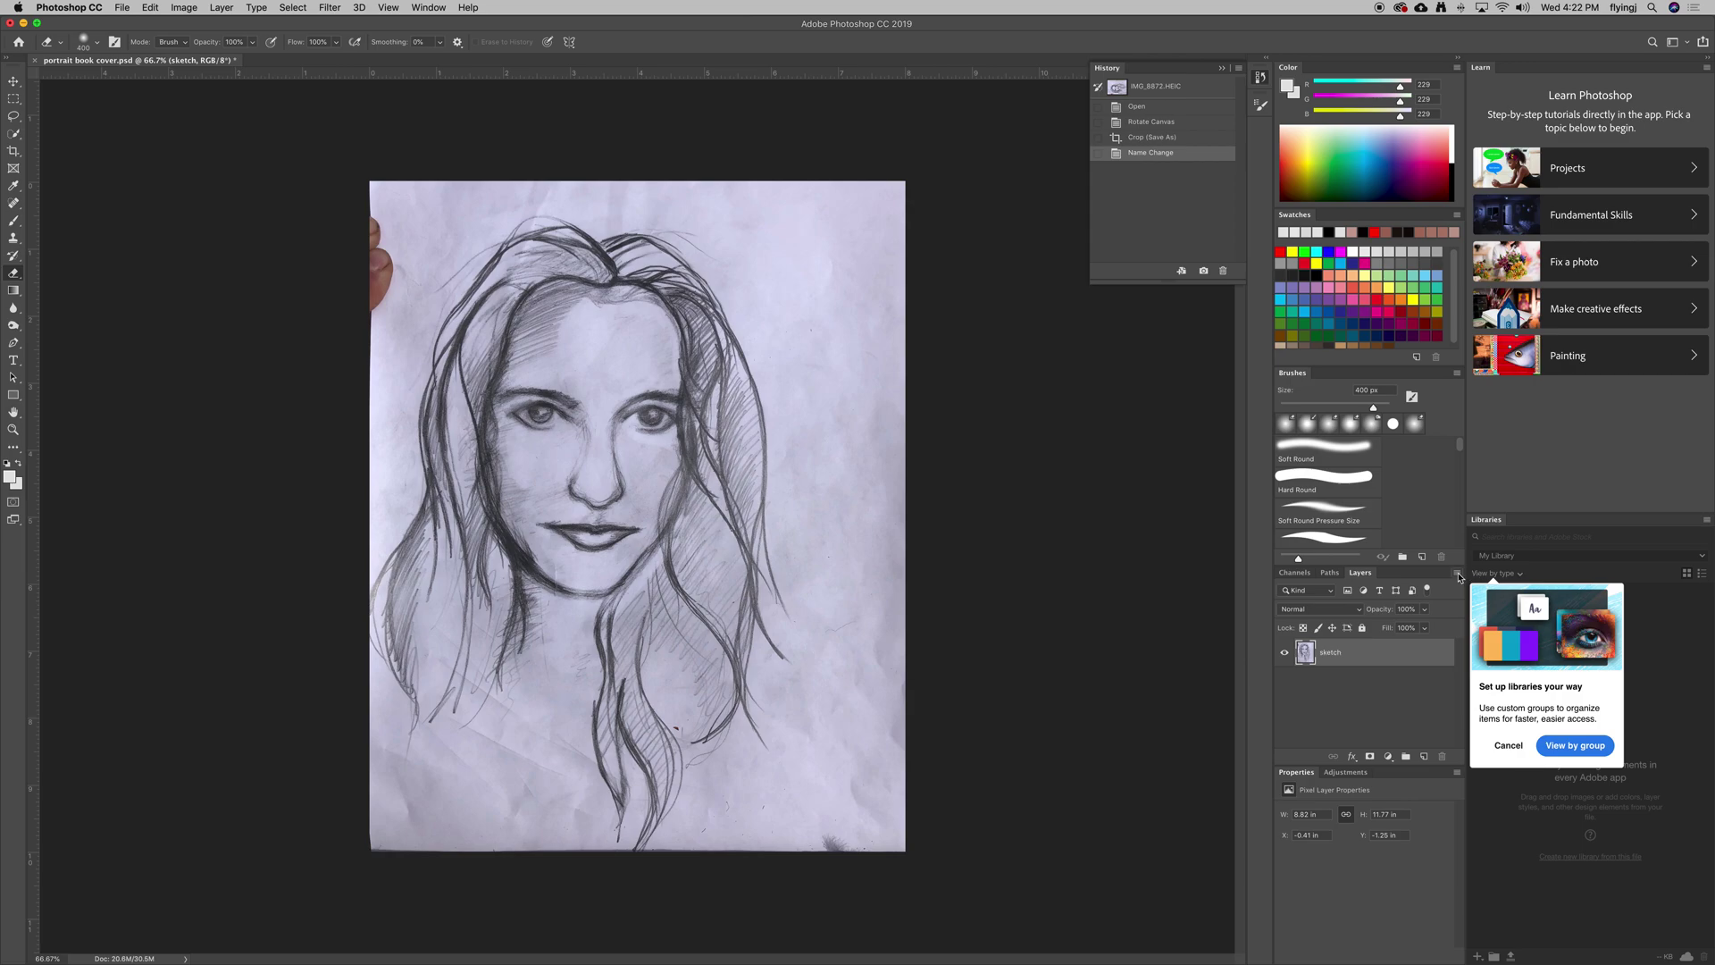
click(1458, 574)
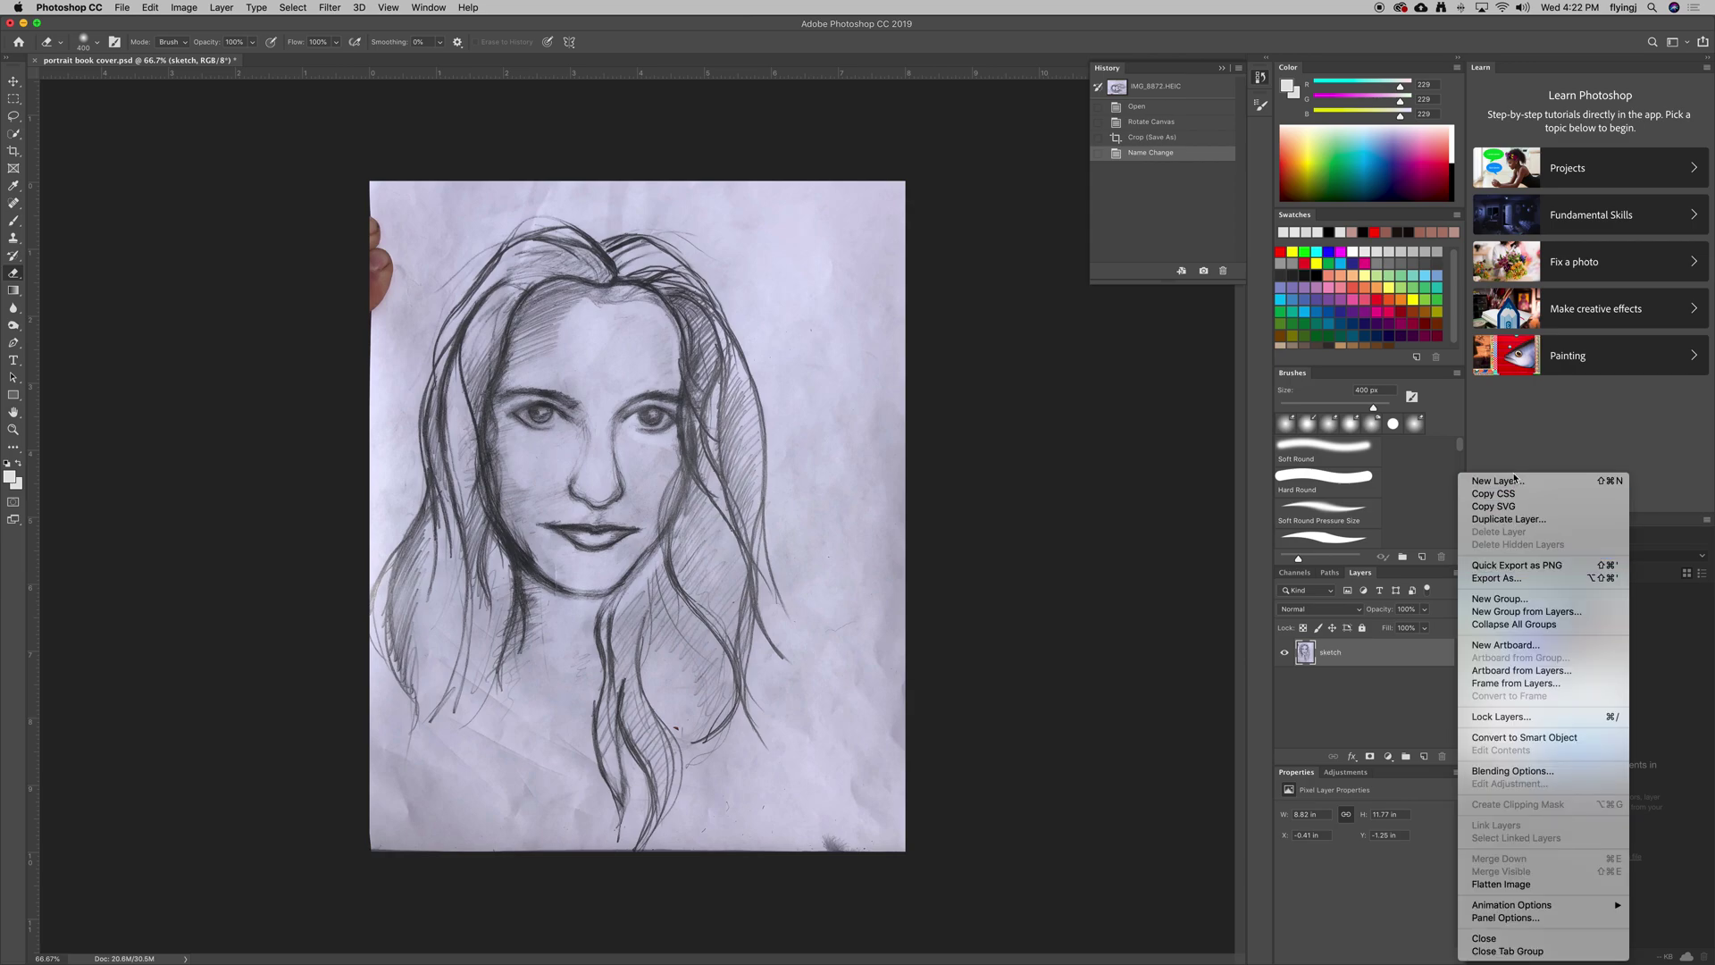
Add a new empty layer and name it 'white bg'
click(1373, 684)
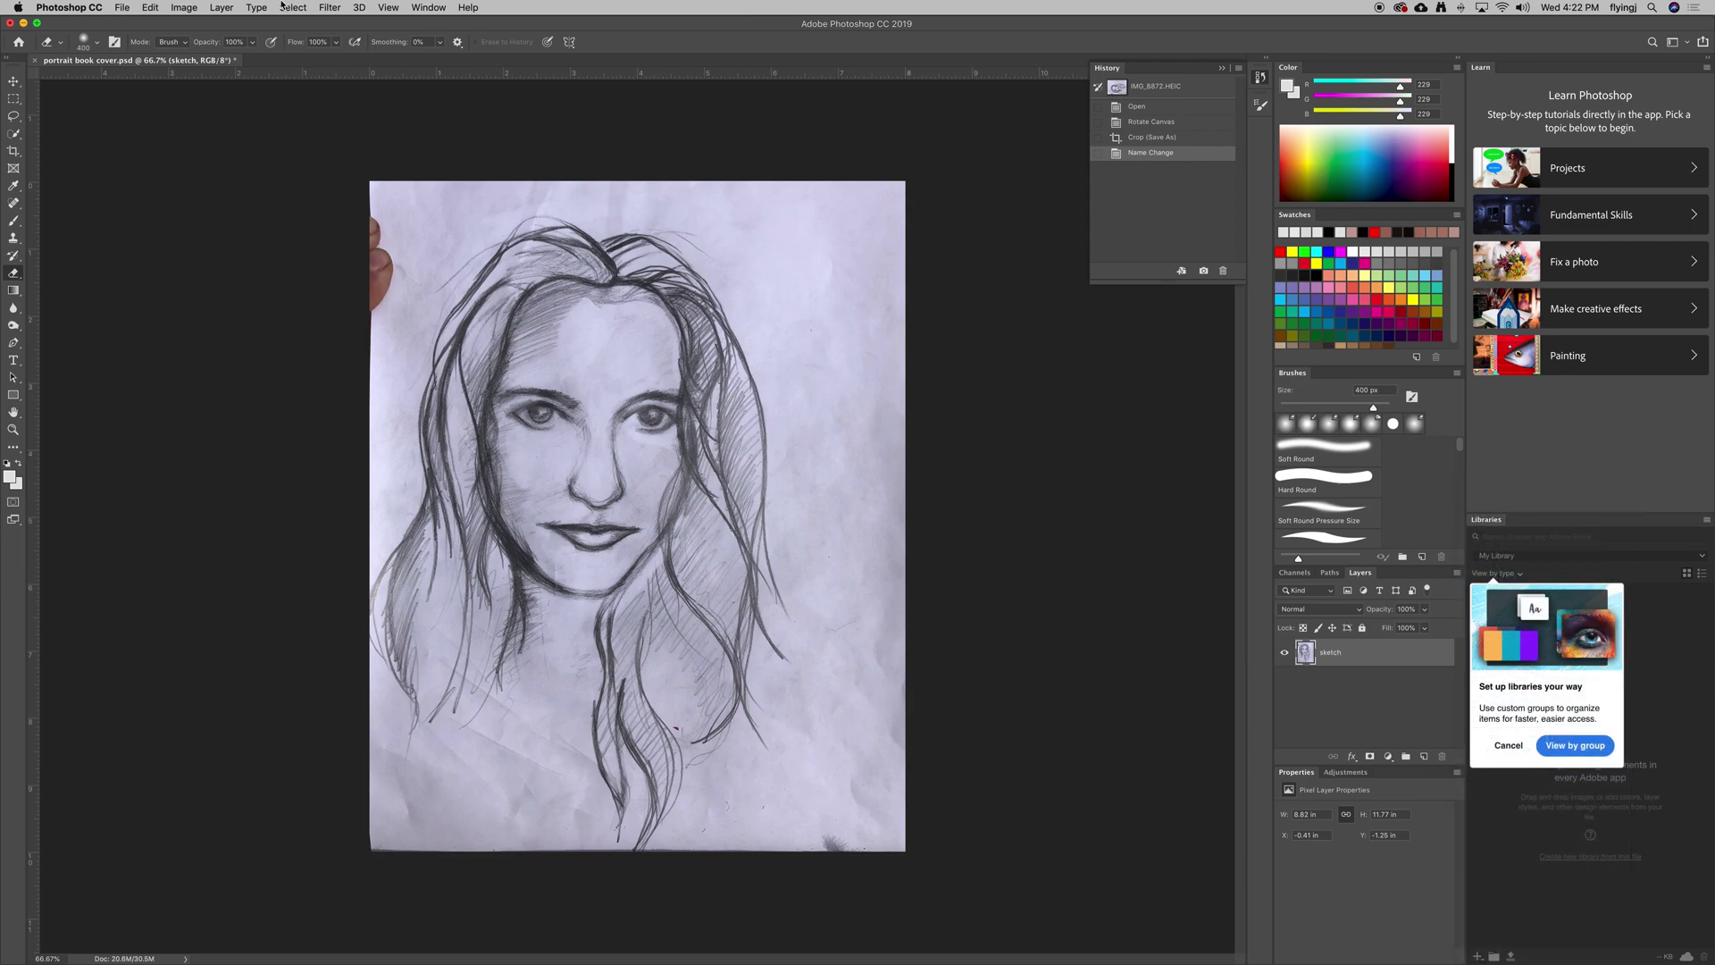
click(217, 8)
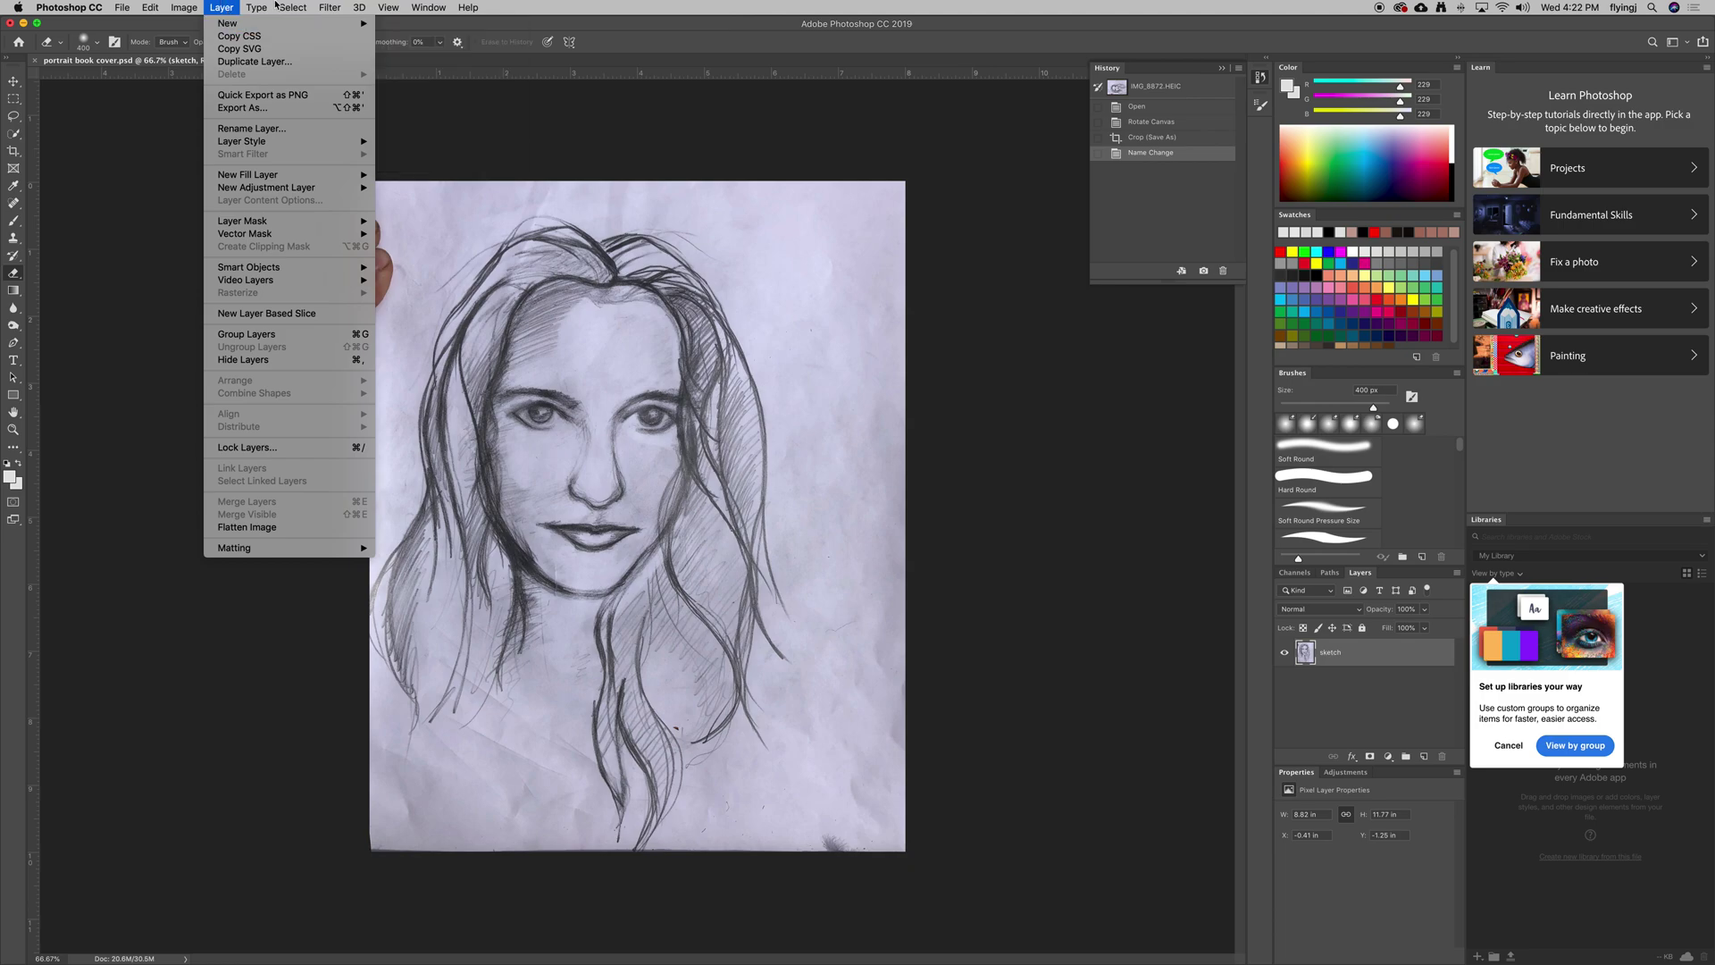
click(235, 6)
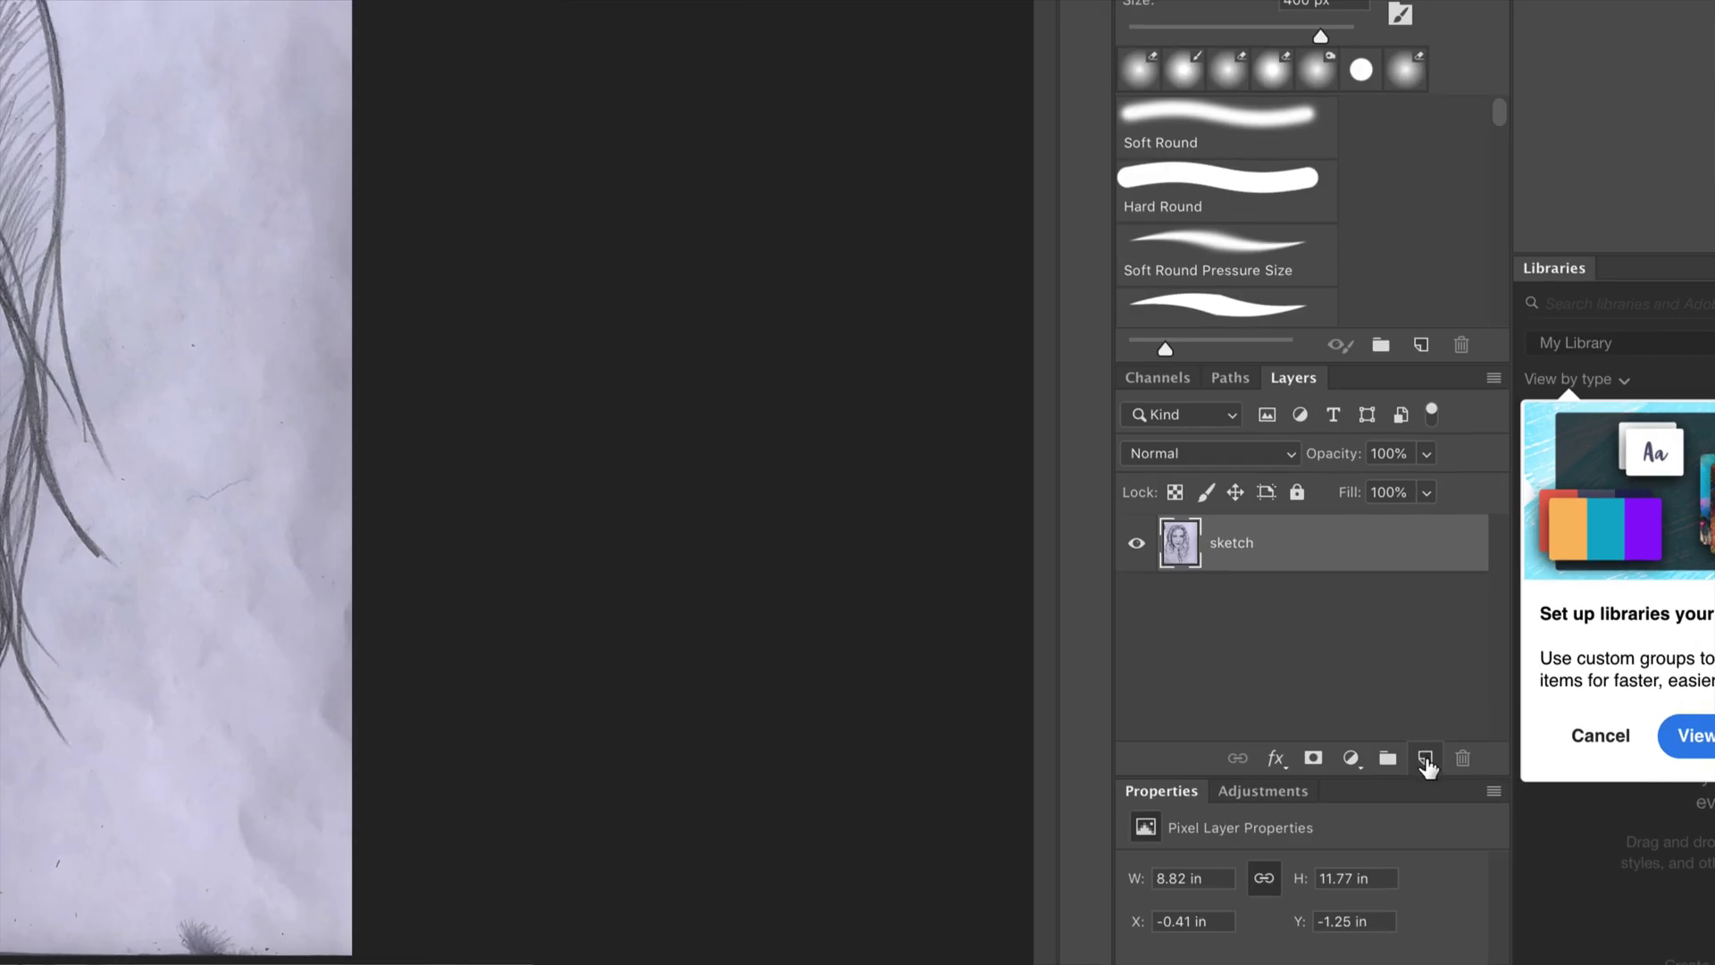
click(1423, 758)
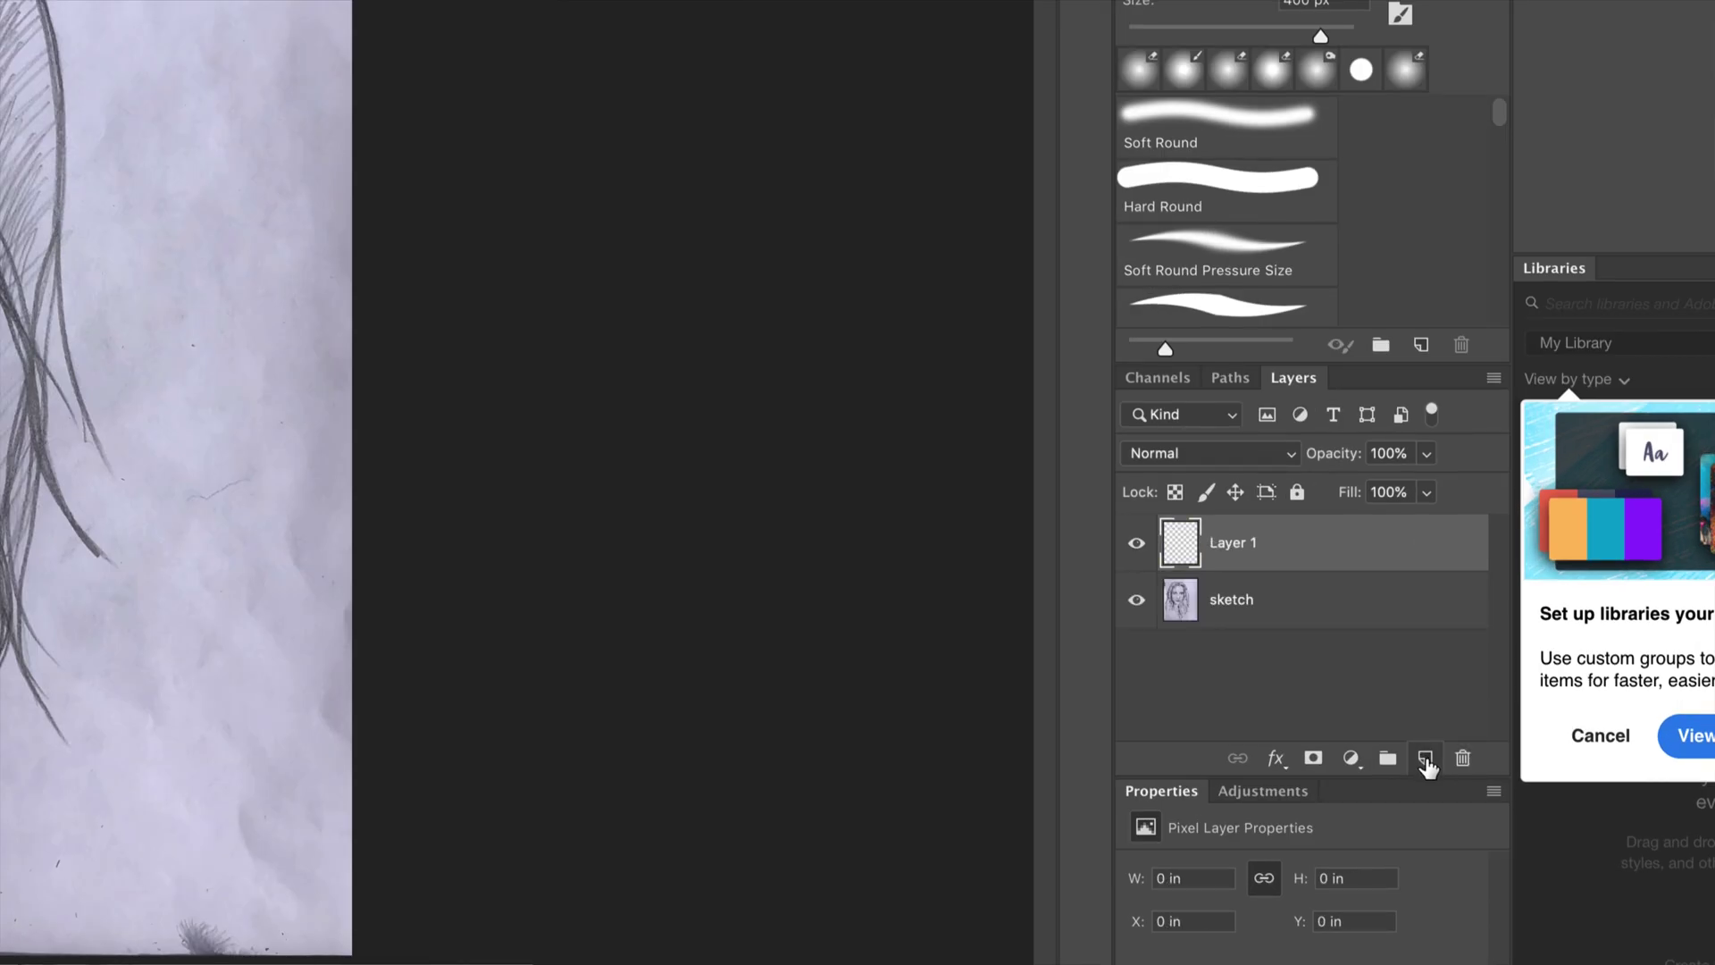
double_click(1225, 545)
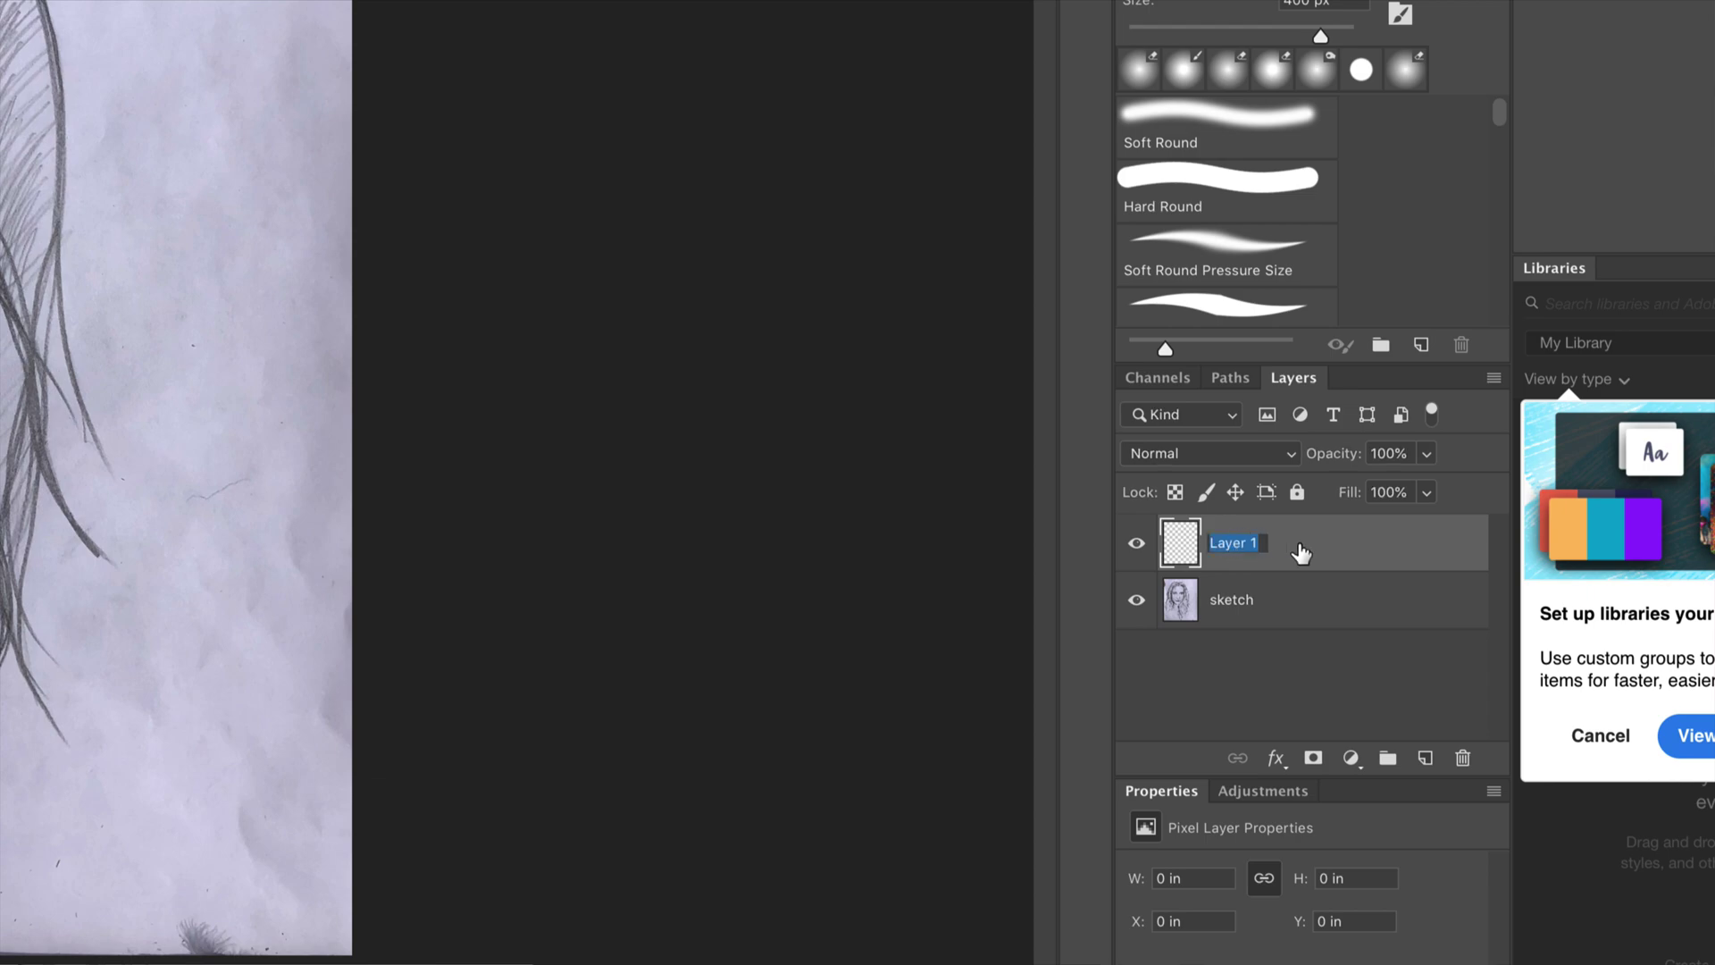
text(white )
text(bg)
key(Return)
Accept the white bg layer style and move white bg below the sketch layer
double_click(1312, 553)
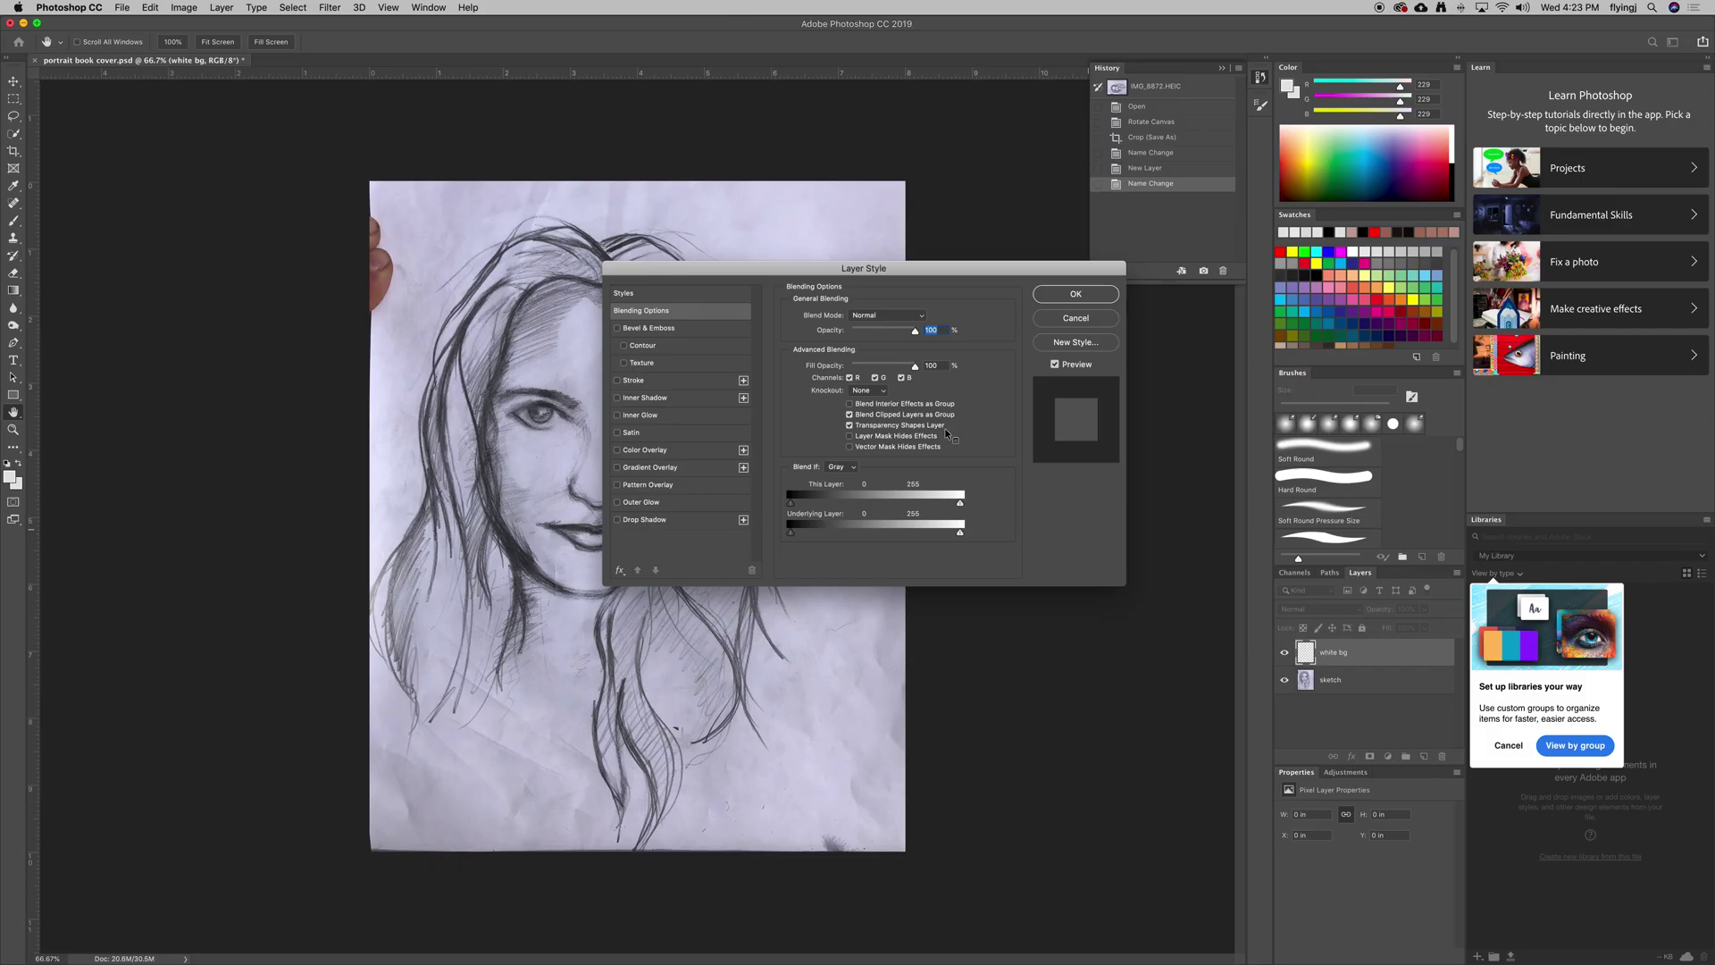
click(1072, 293)
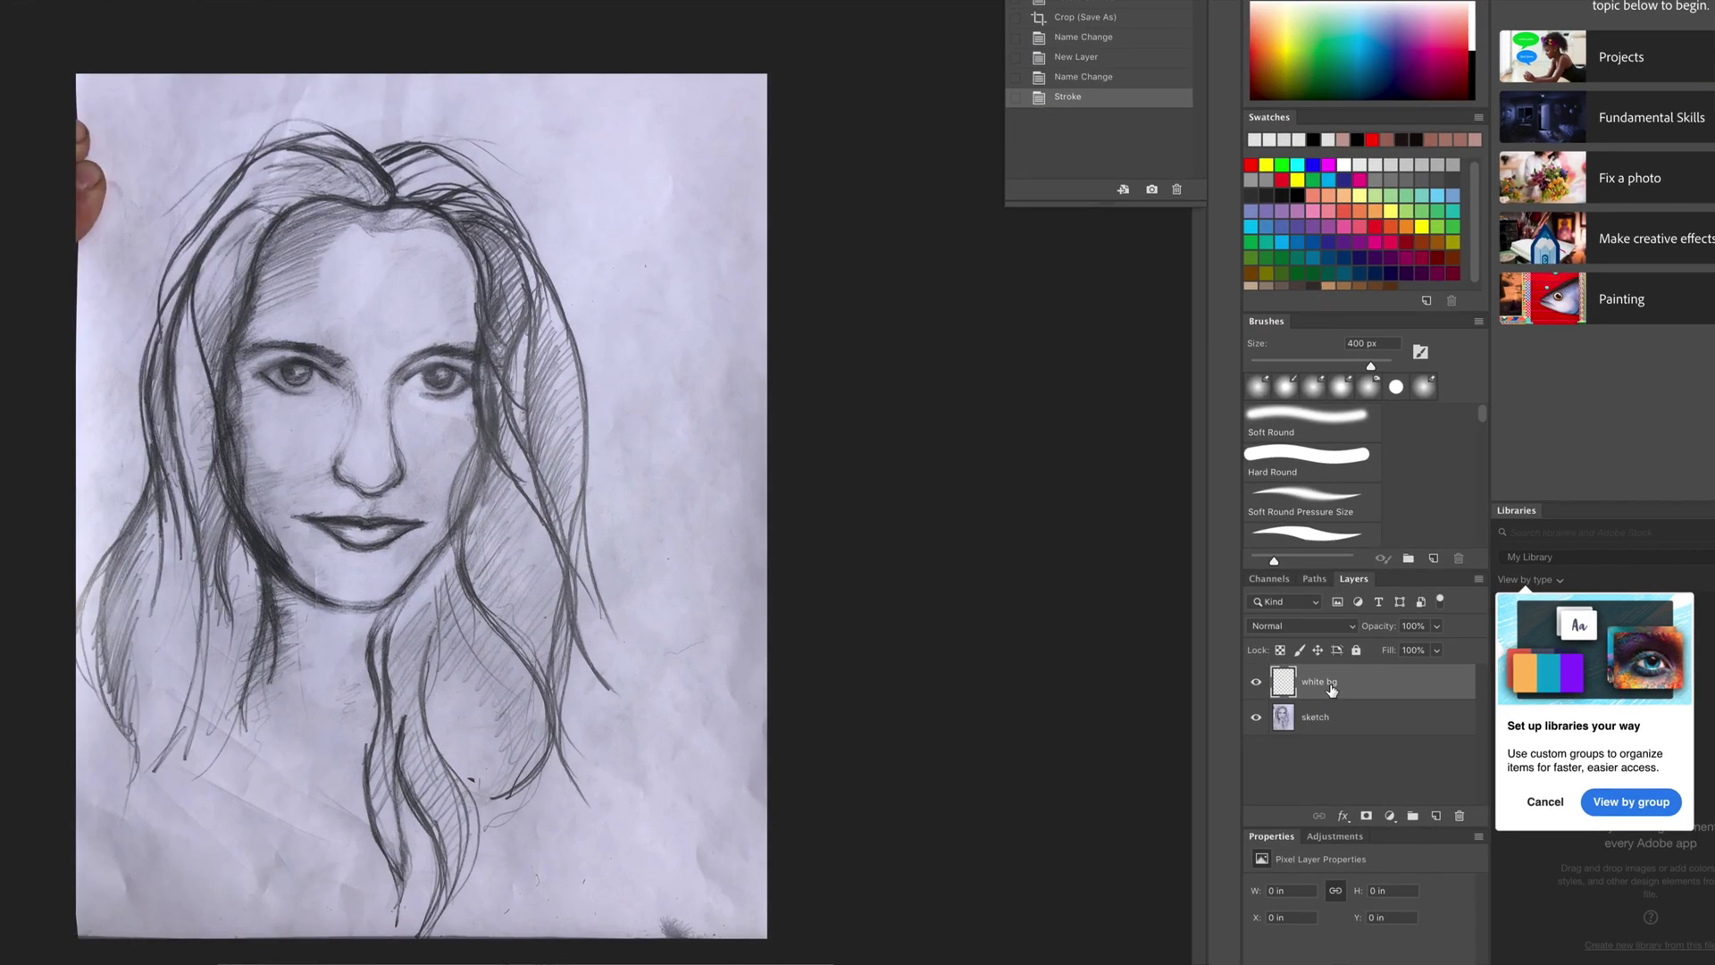
drag(1331, 690, 1321, 740)
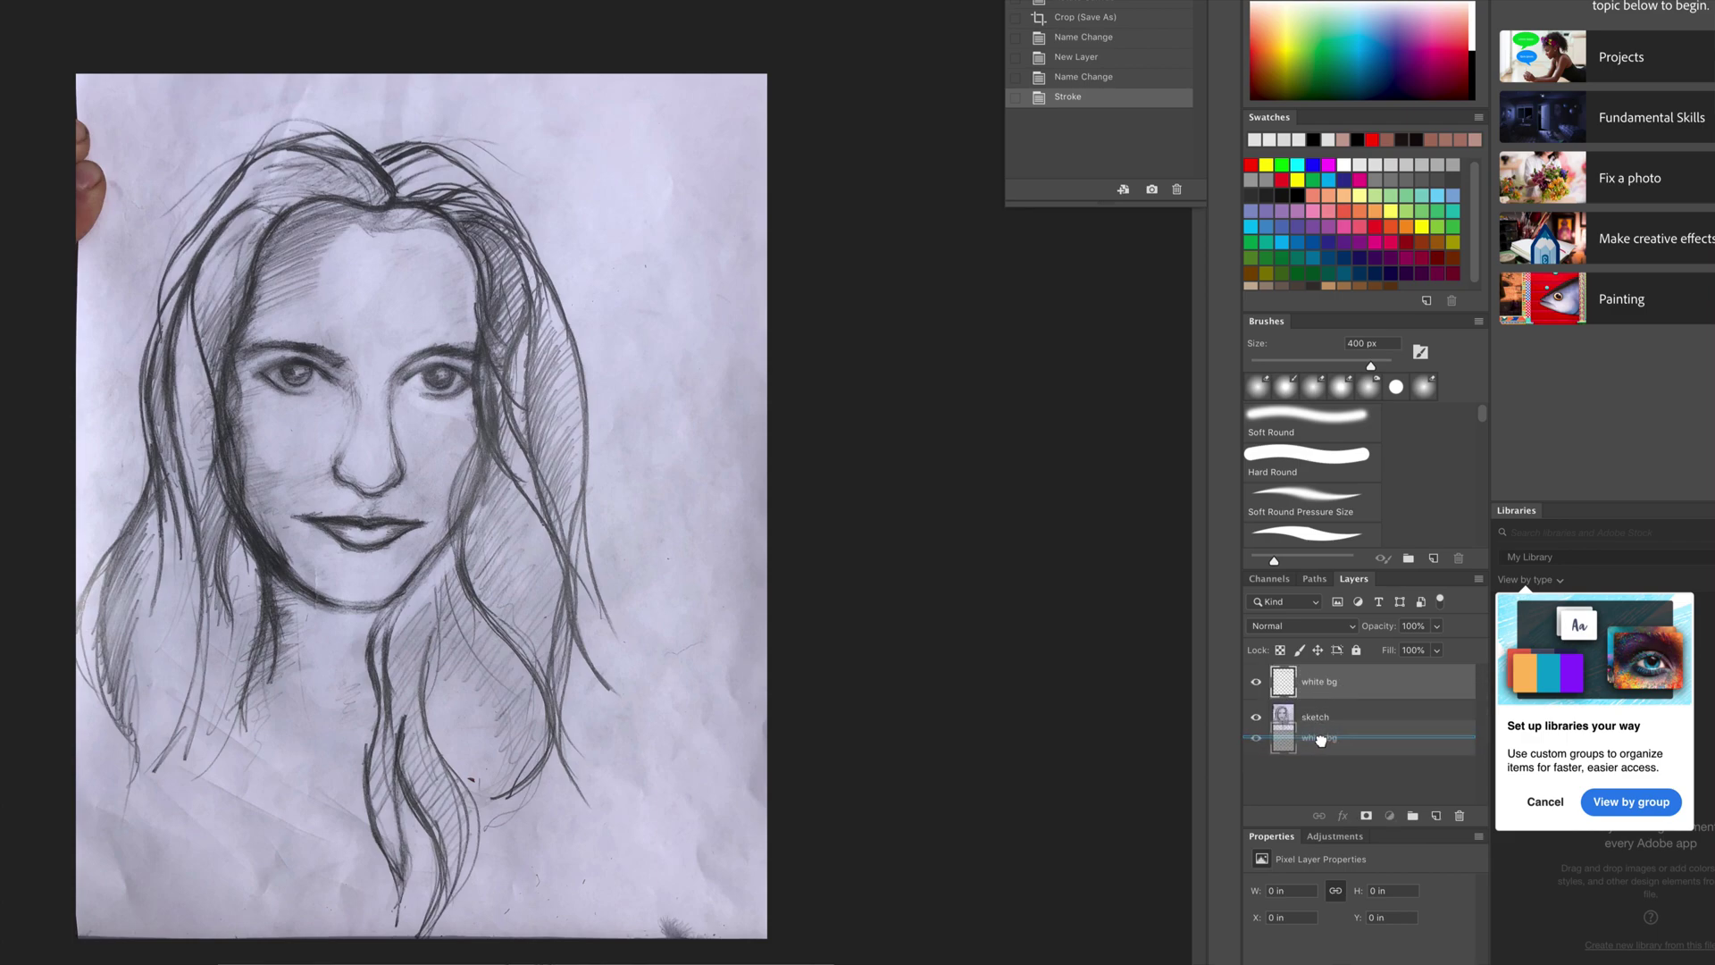
drag(1321, 740, 1321, 740)
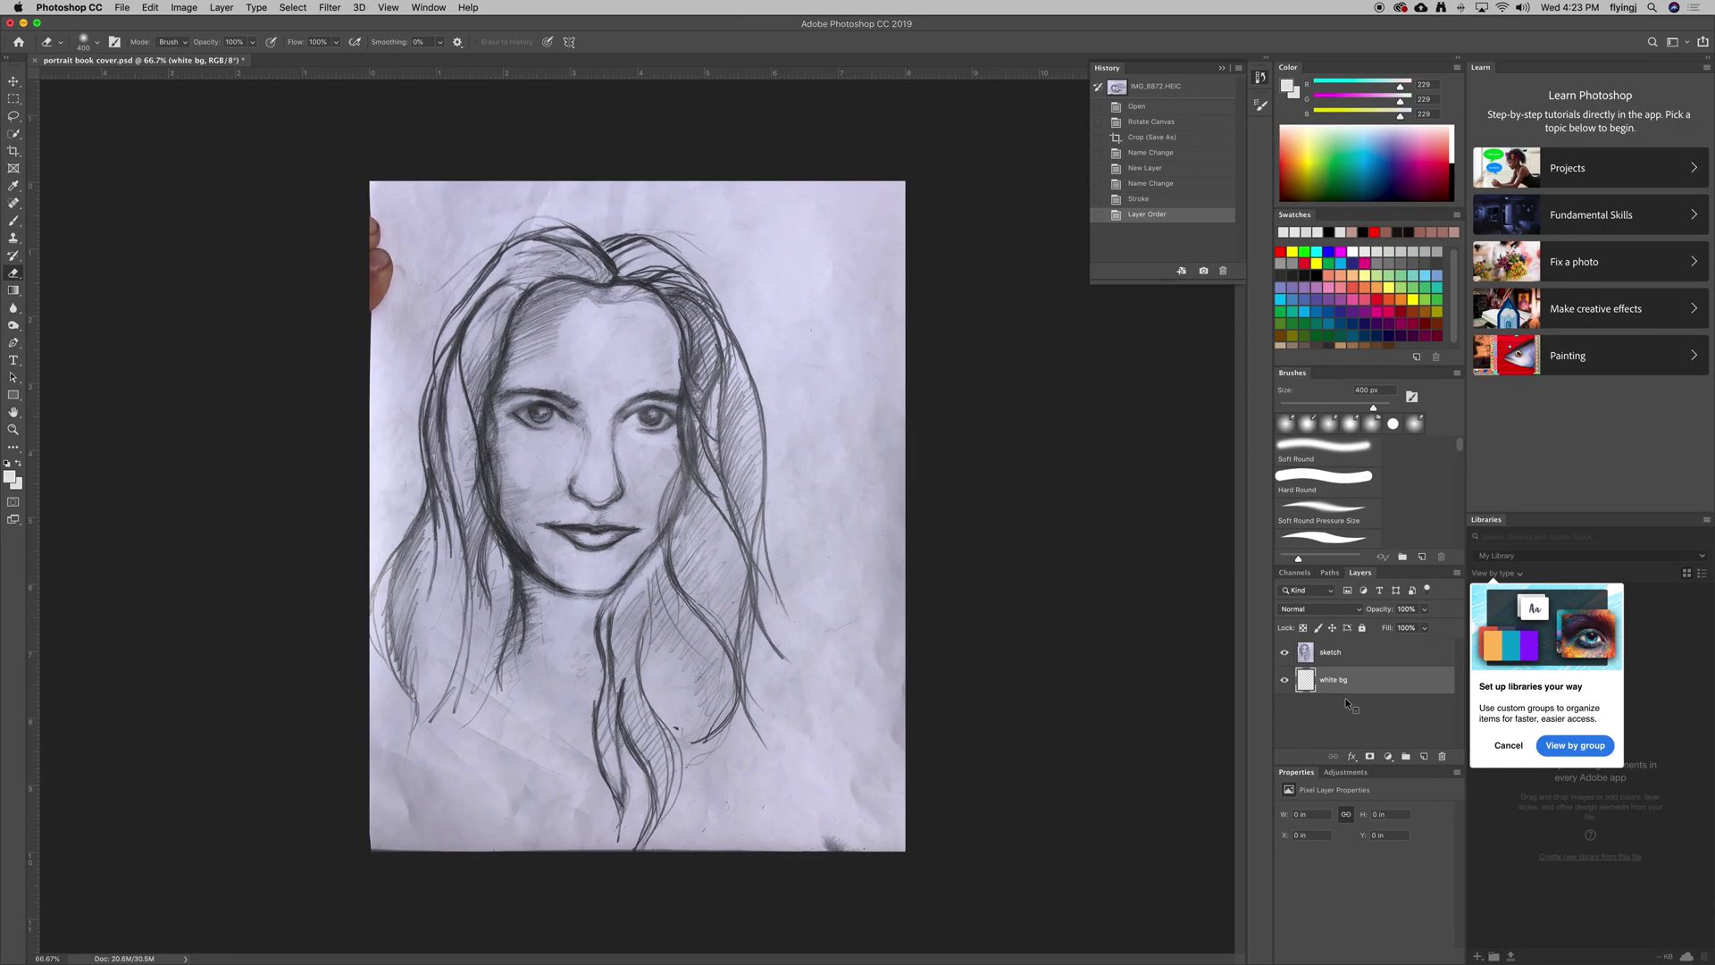
click(150, 6)
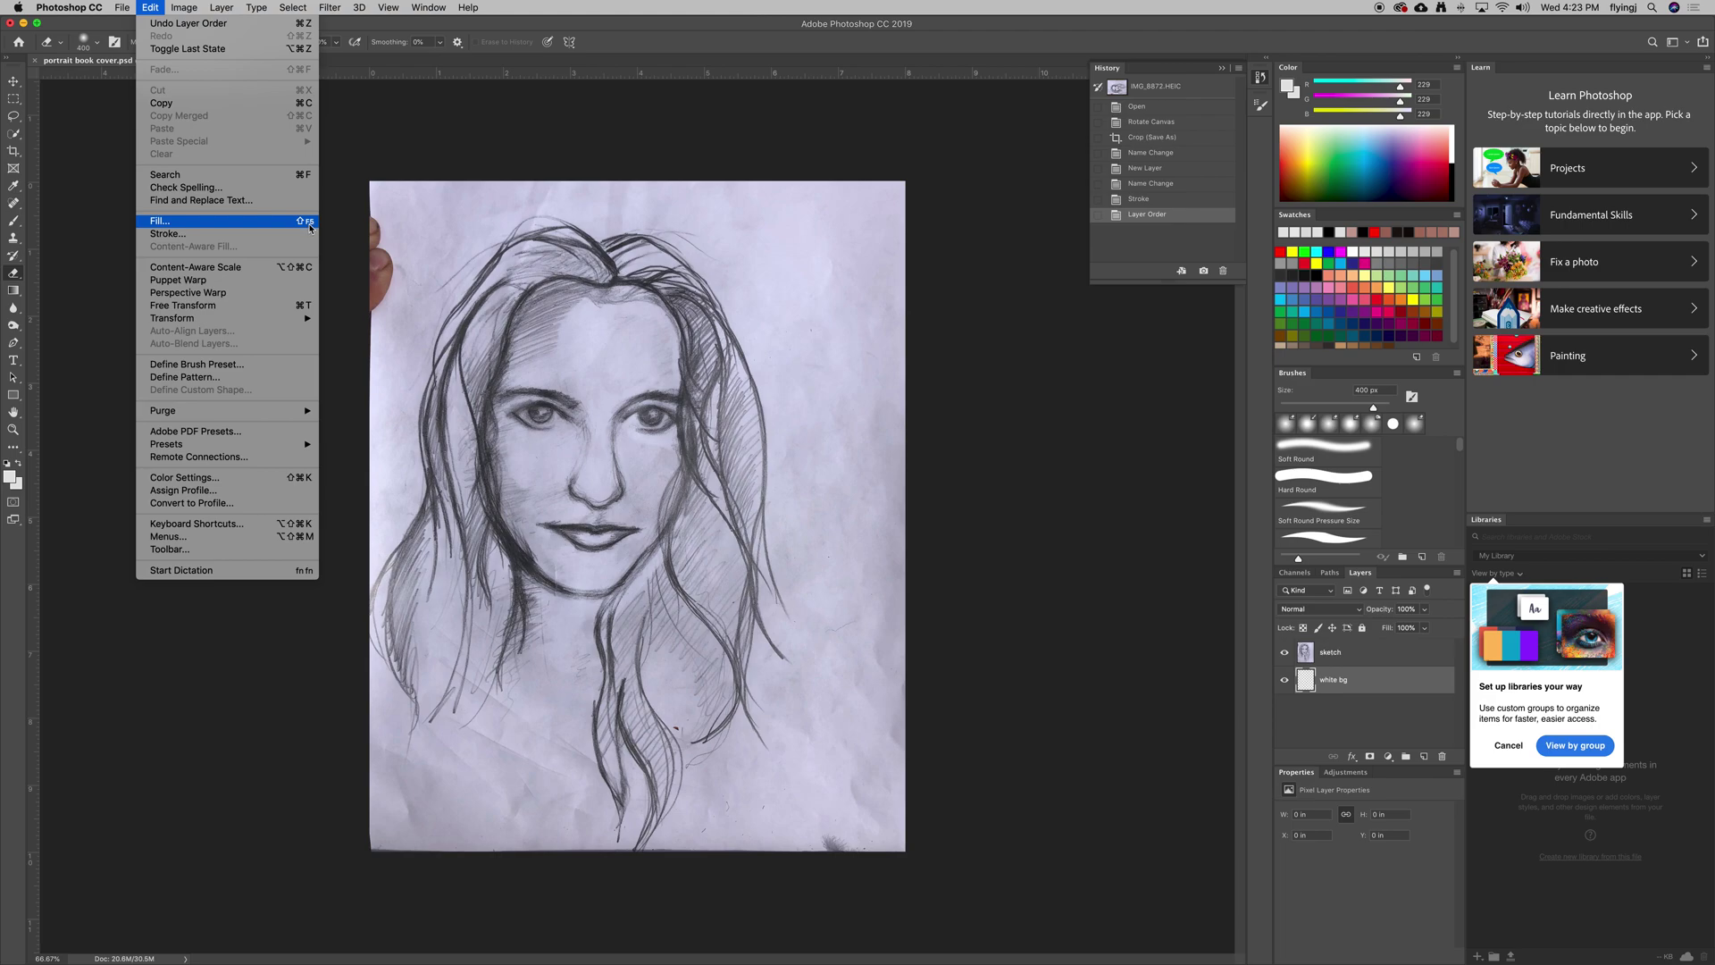
Fill the white bg layer with White, then hide it
click(304, 224)
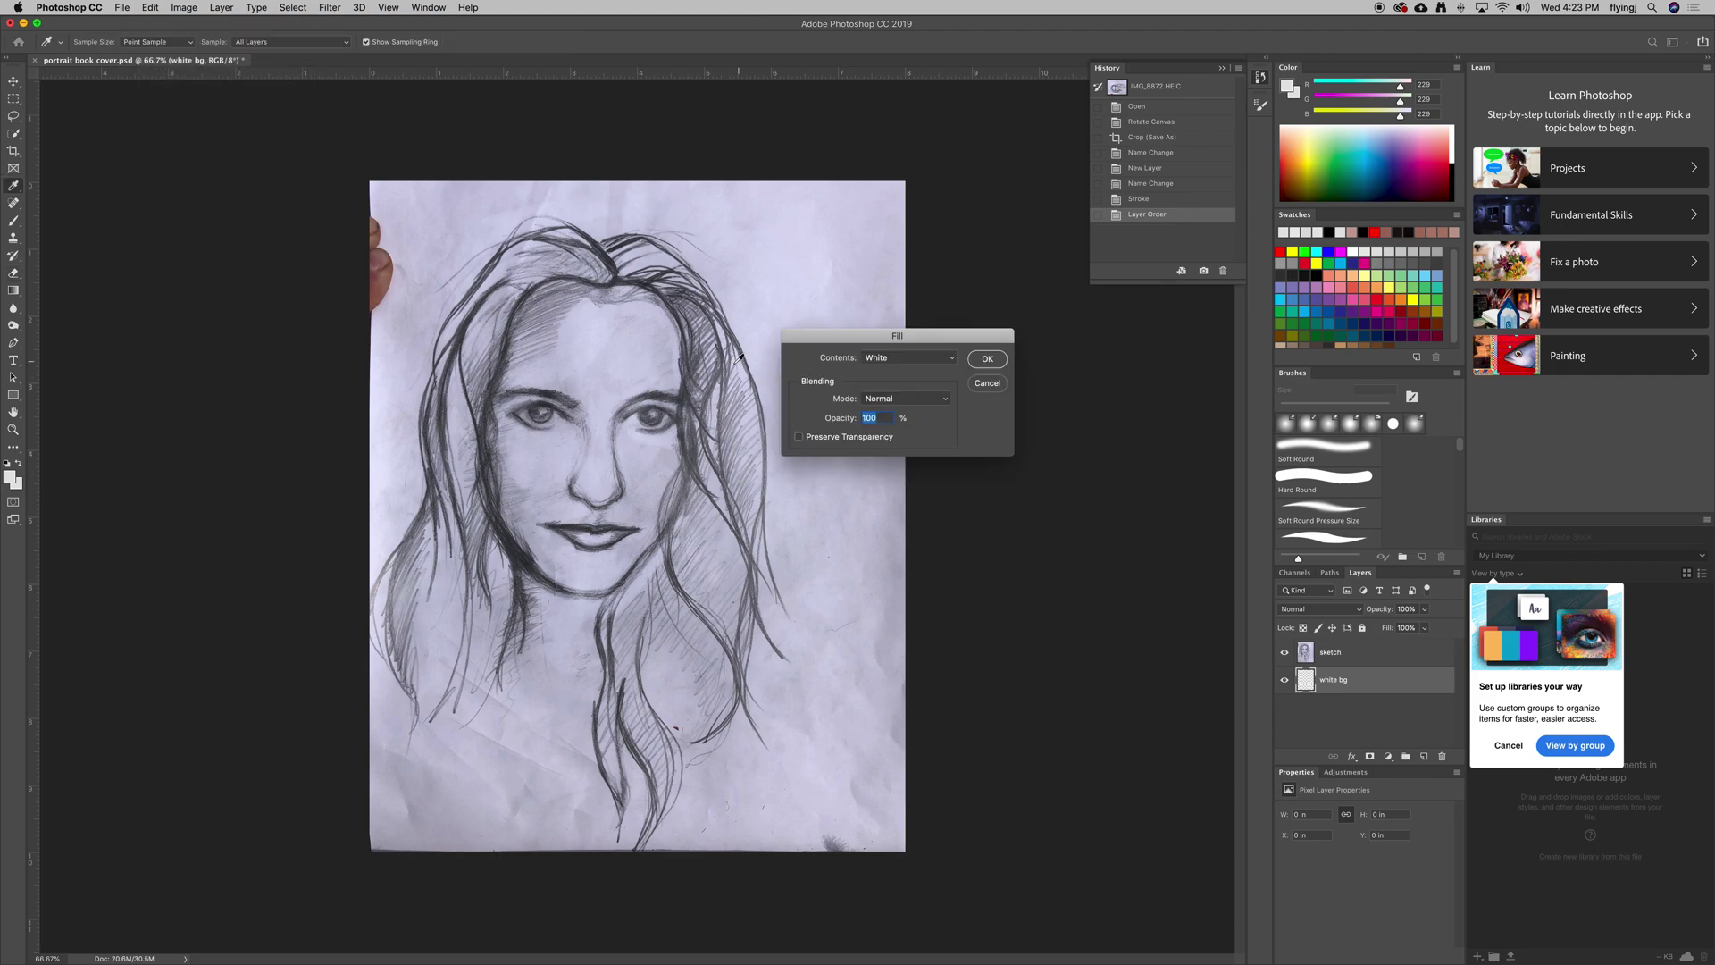
click(931, 366)
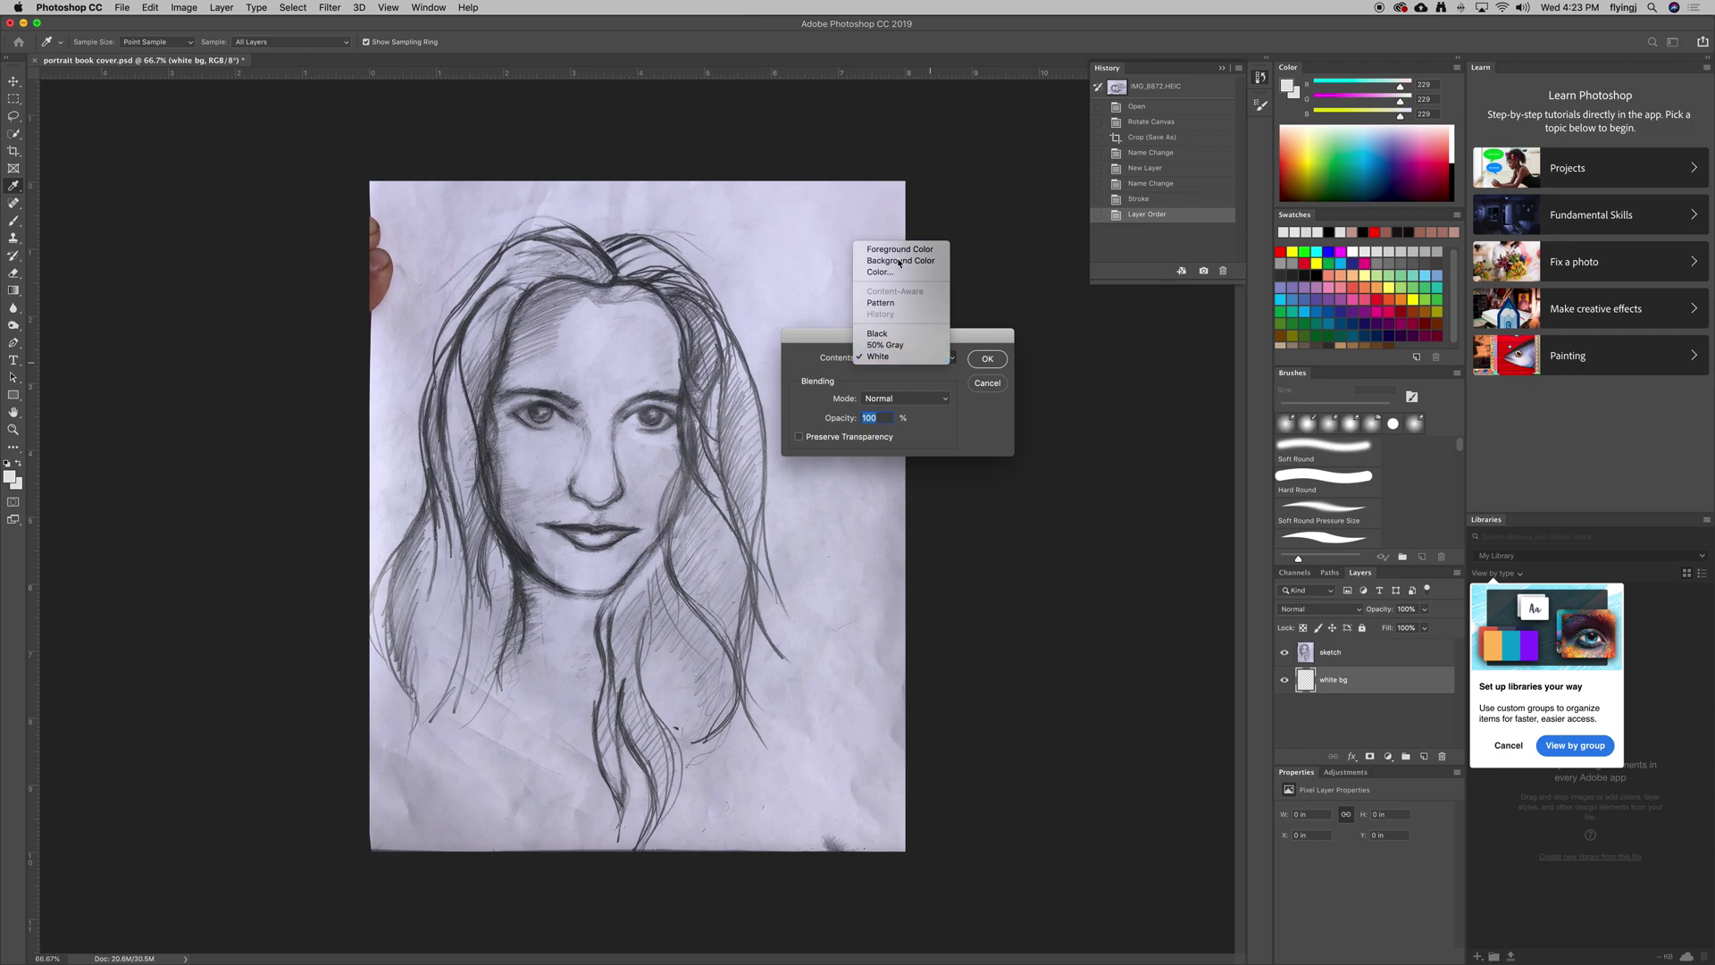
click(947, 379)
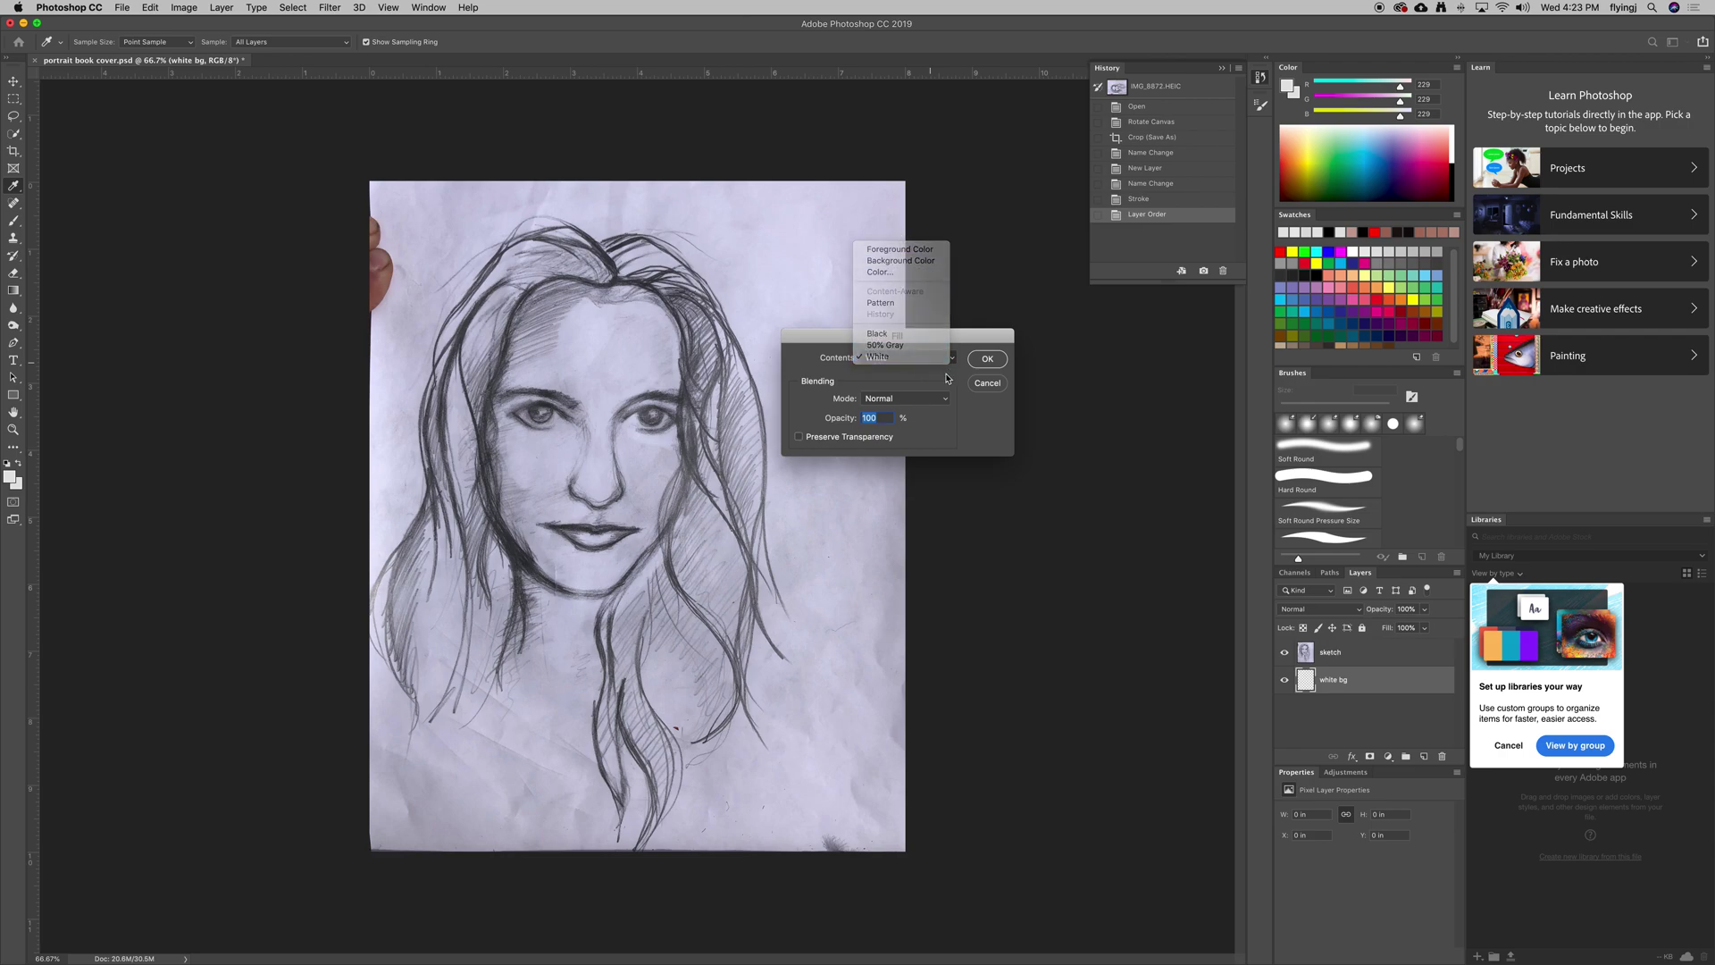
click(989, 360)
key(e)
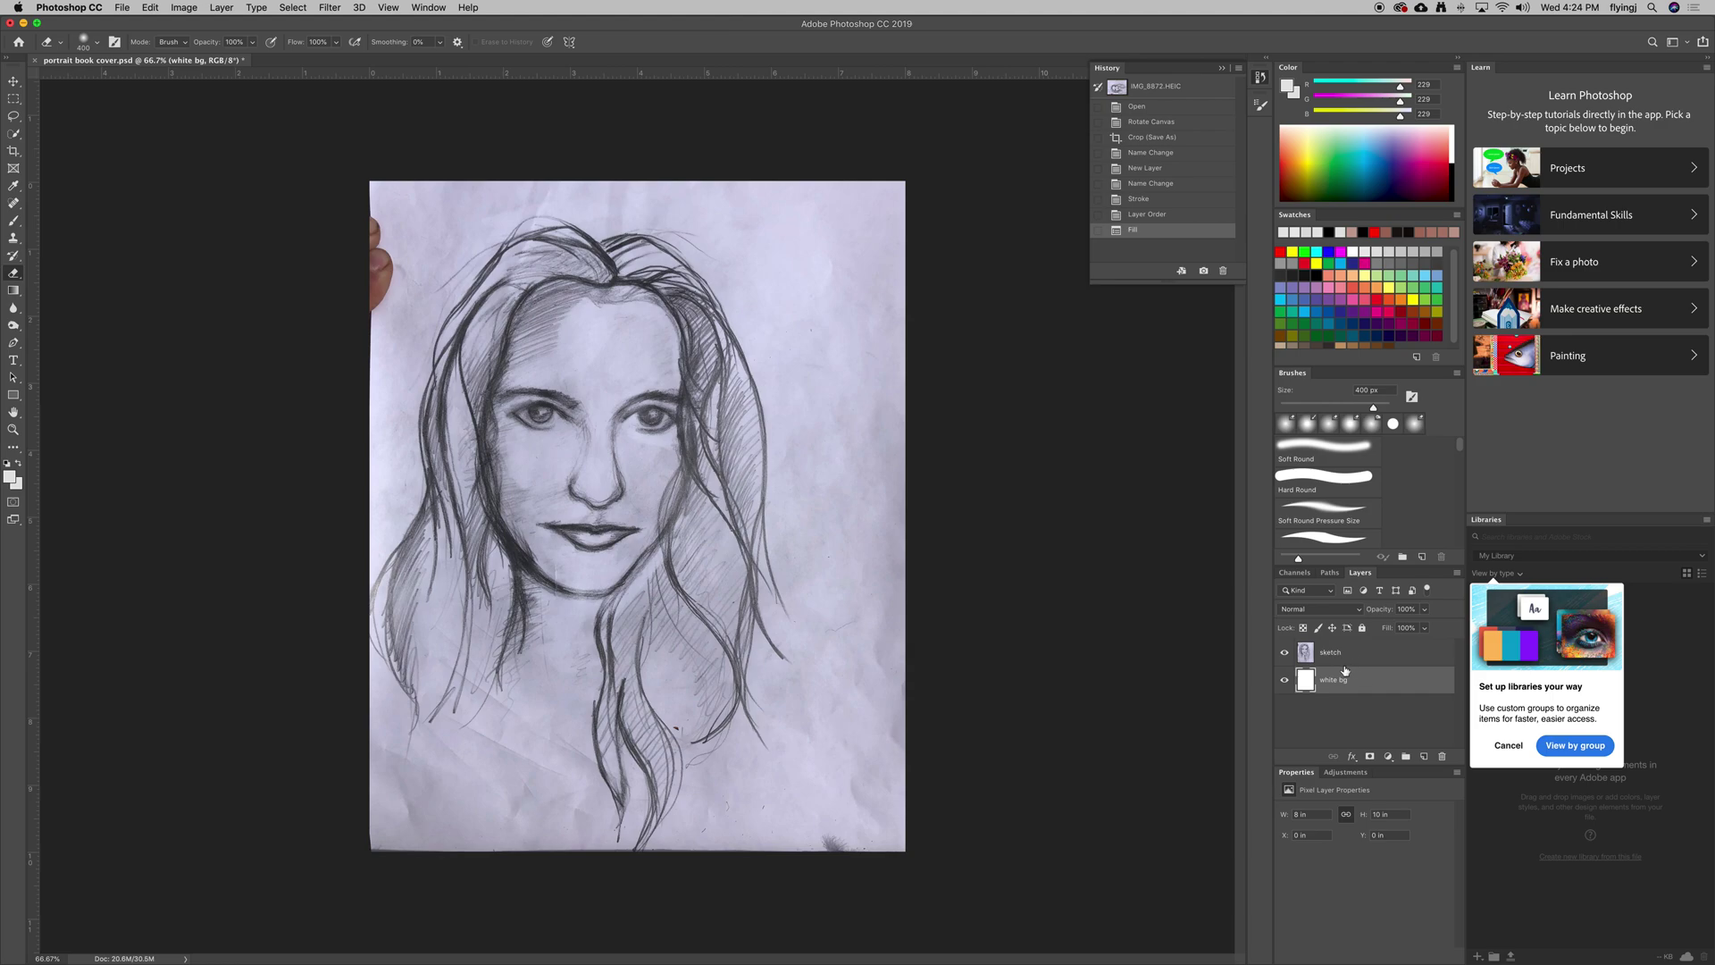
click(1285, 680)
Toggle sketch and white bg visibility to compare, show both, and add Layer 1 above white bg
click(1286, 657)
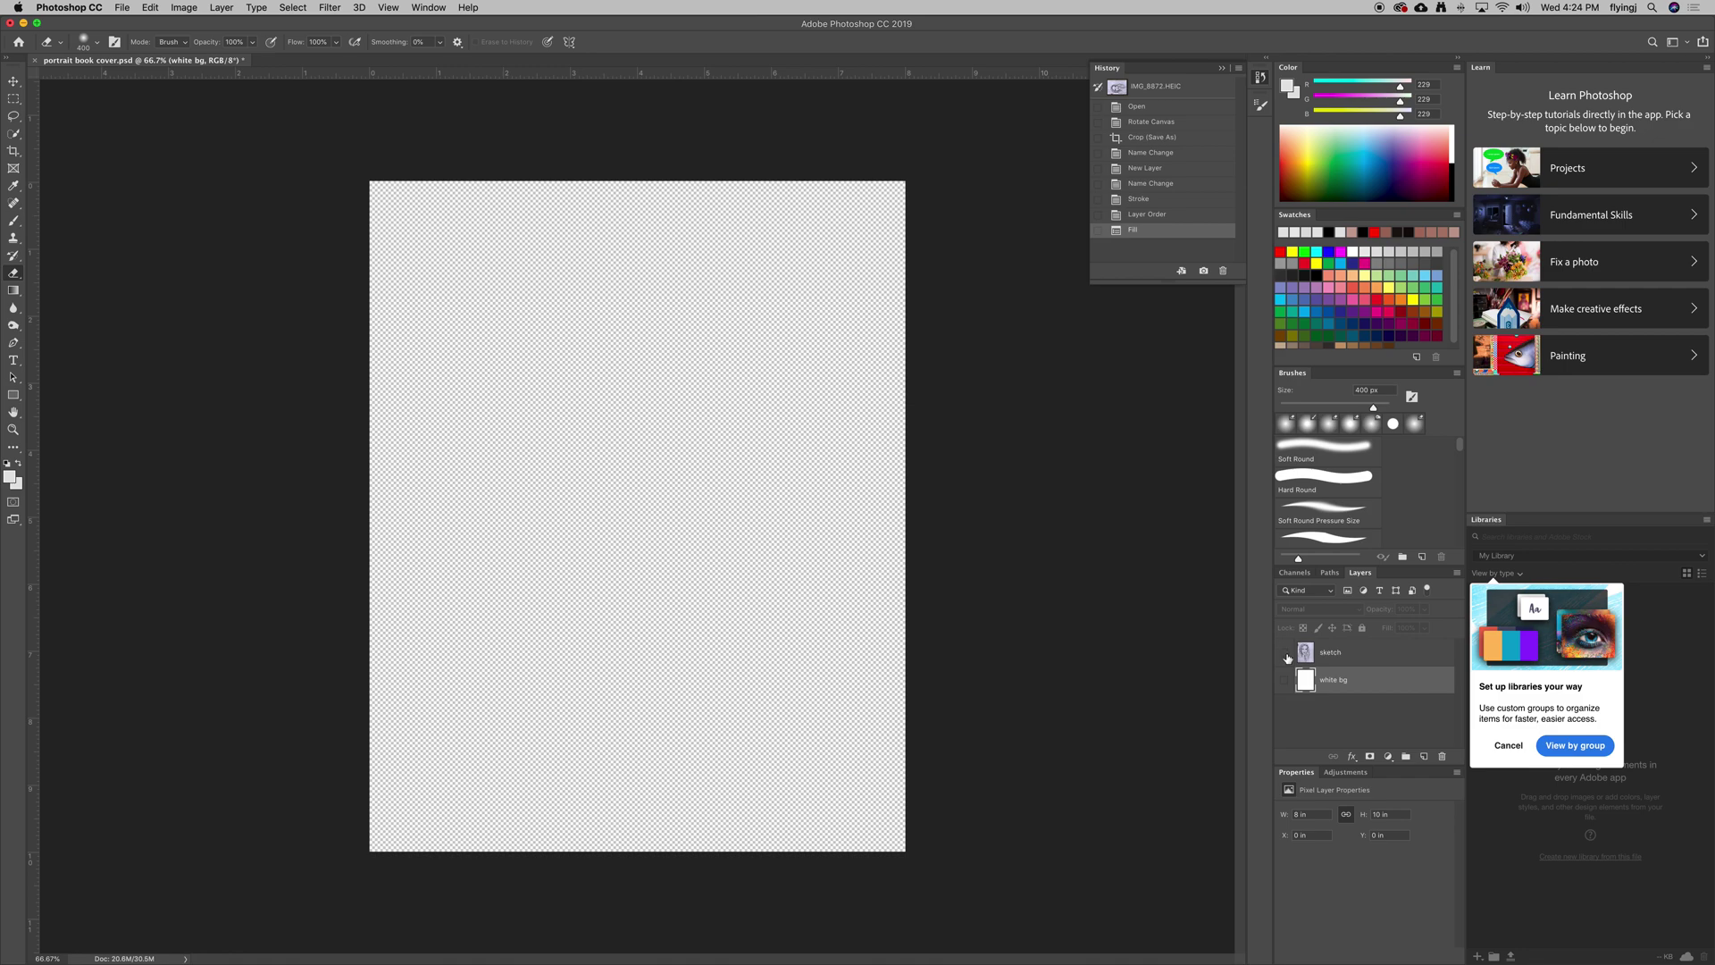
click(1286, 655)
click(1286, 657)
click(1286, 655)
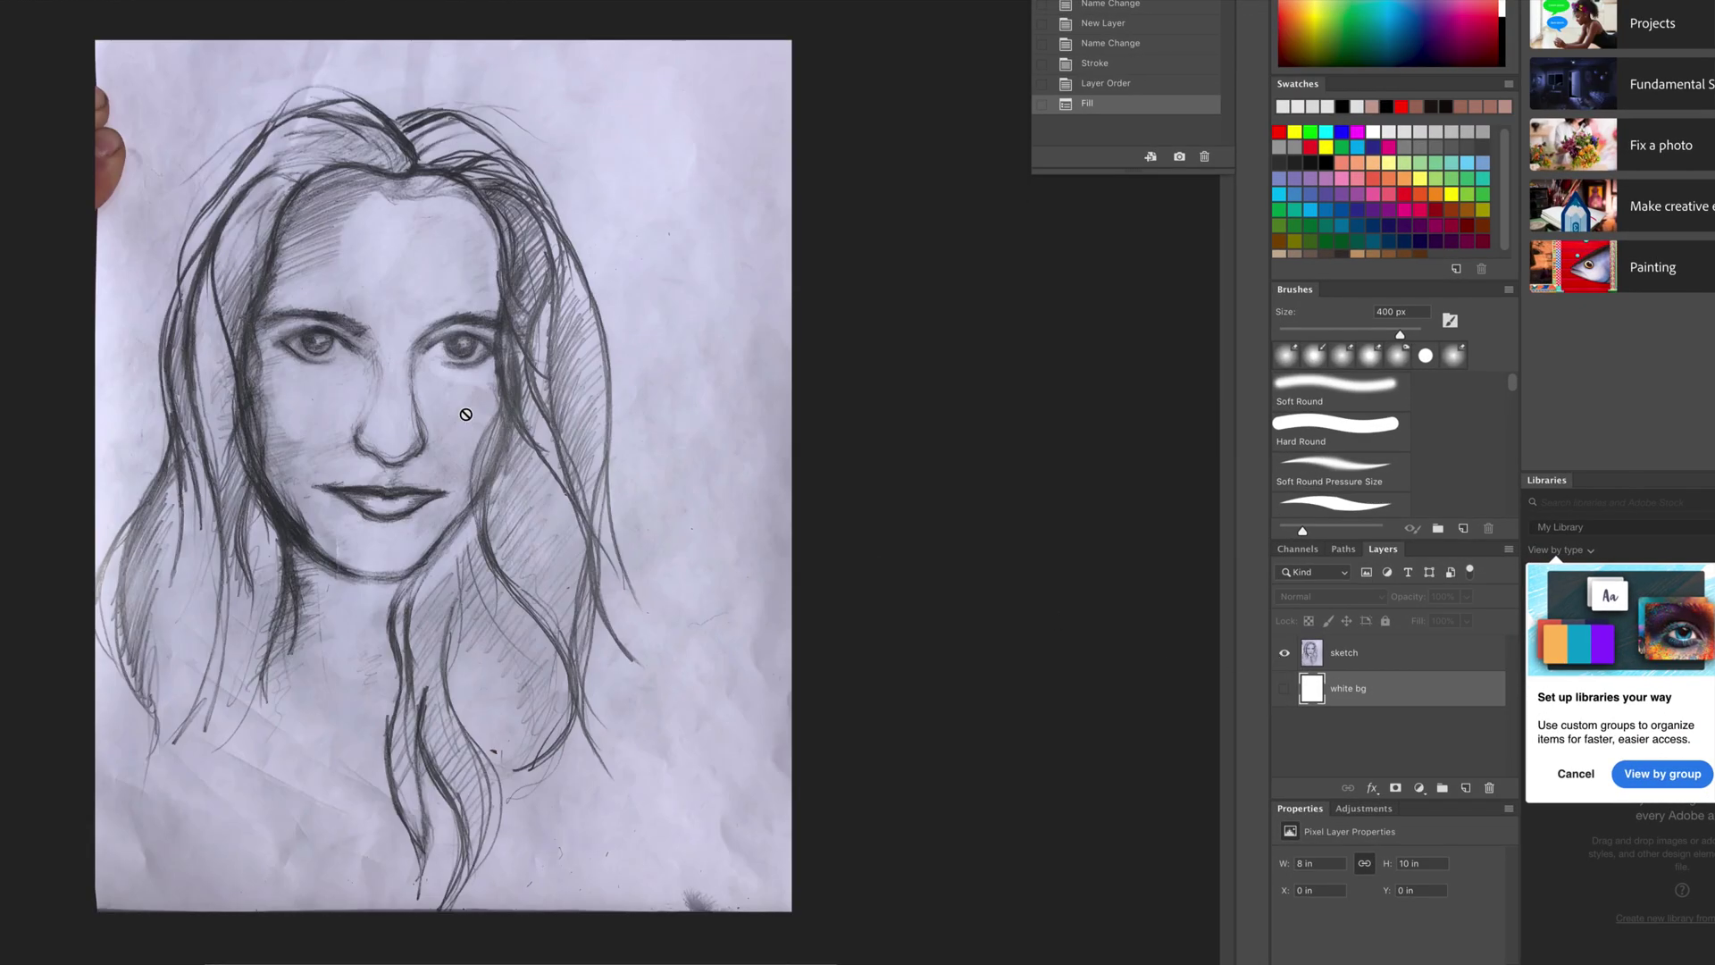
click(1284, 653)
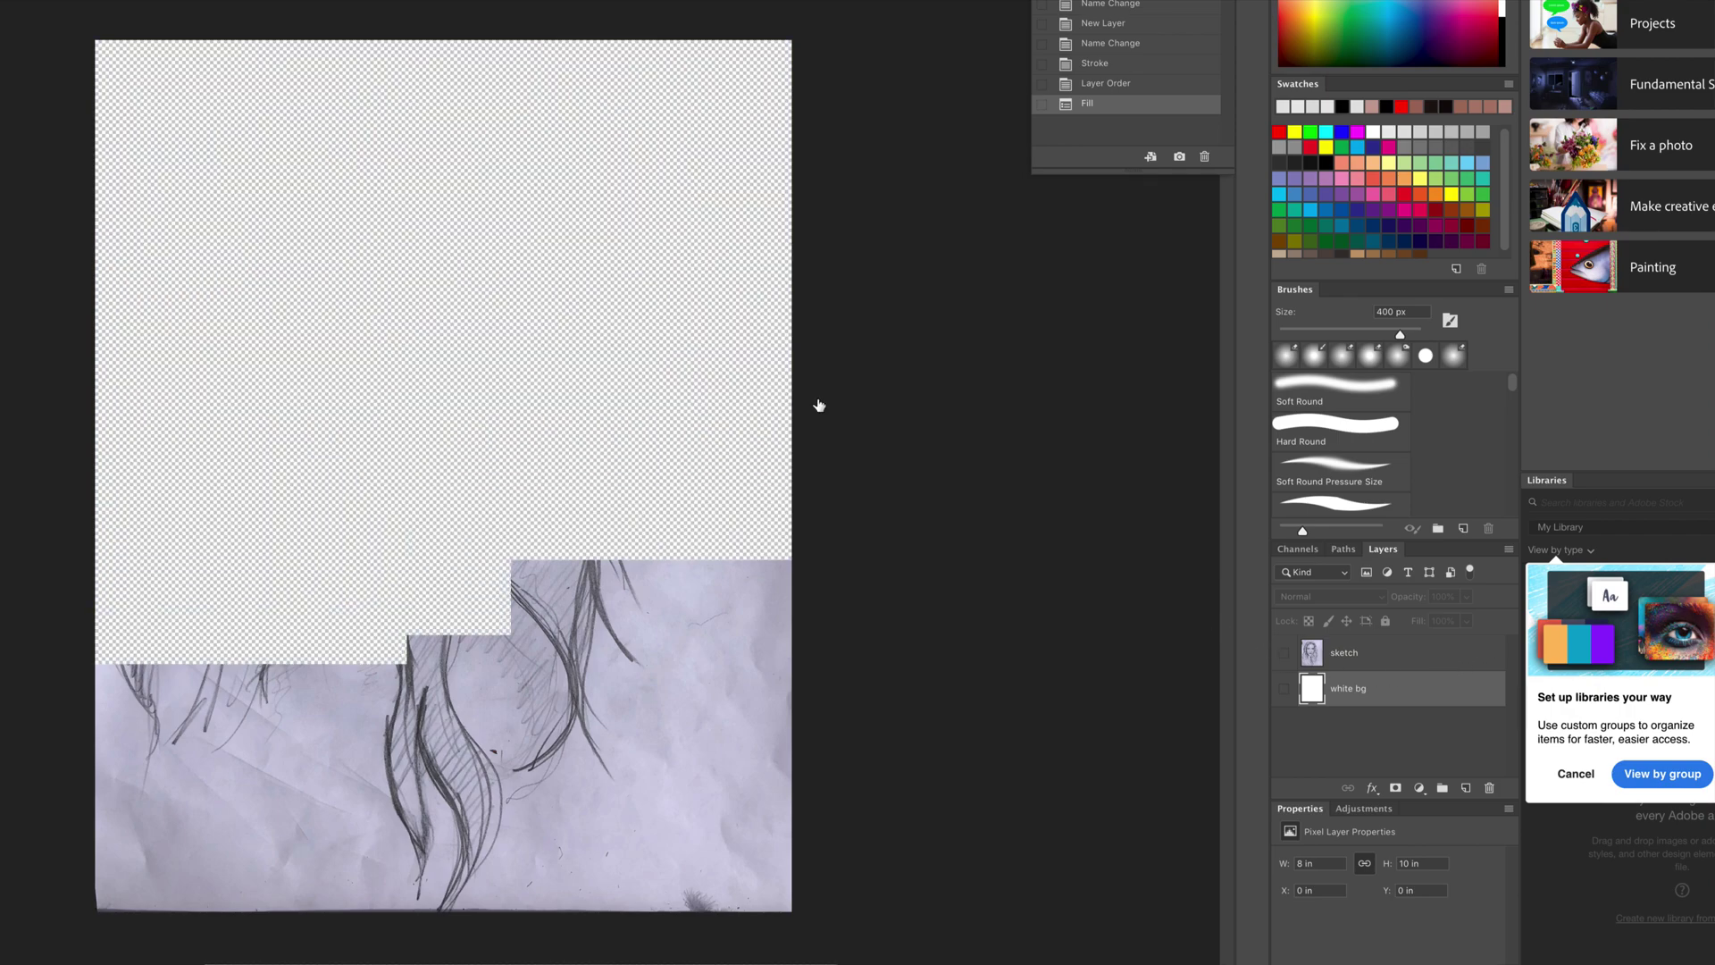
click(1284, 689)
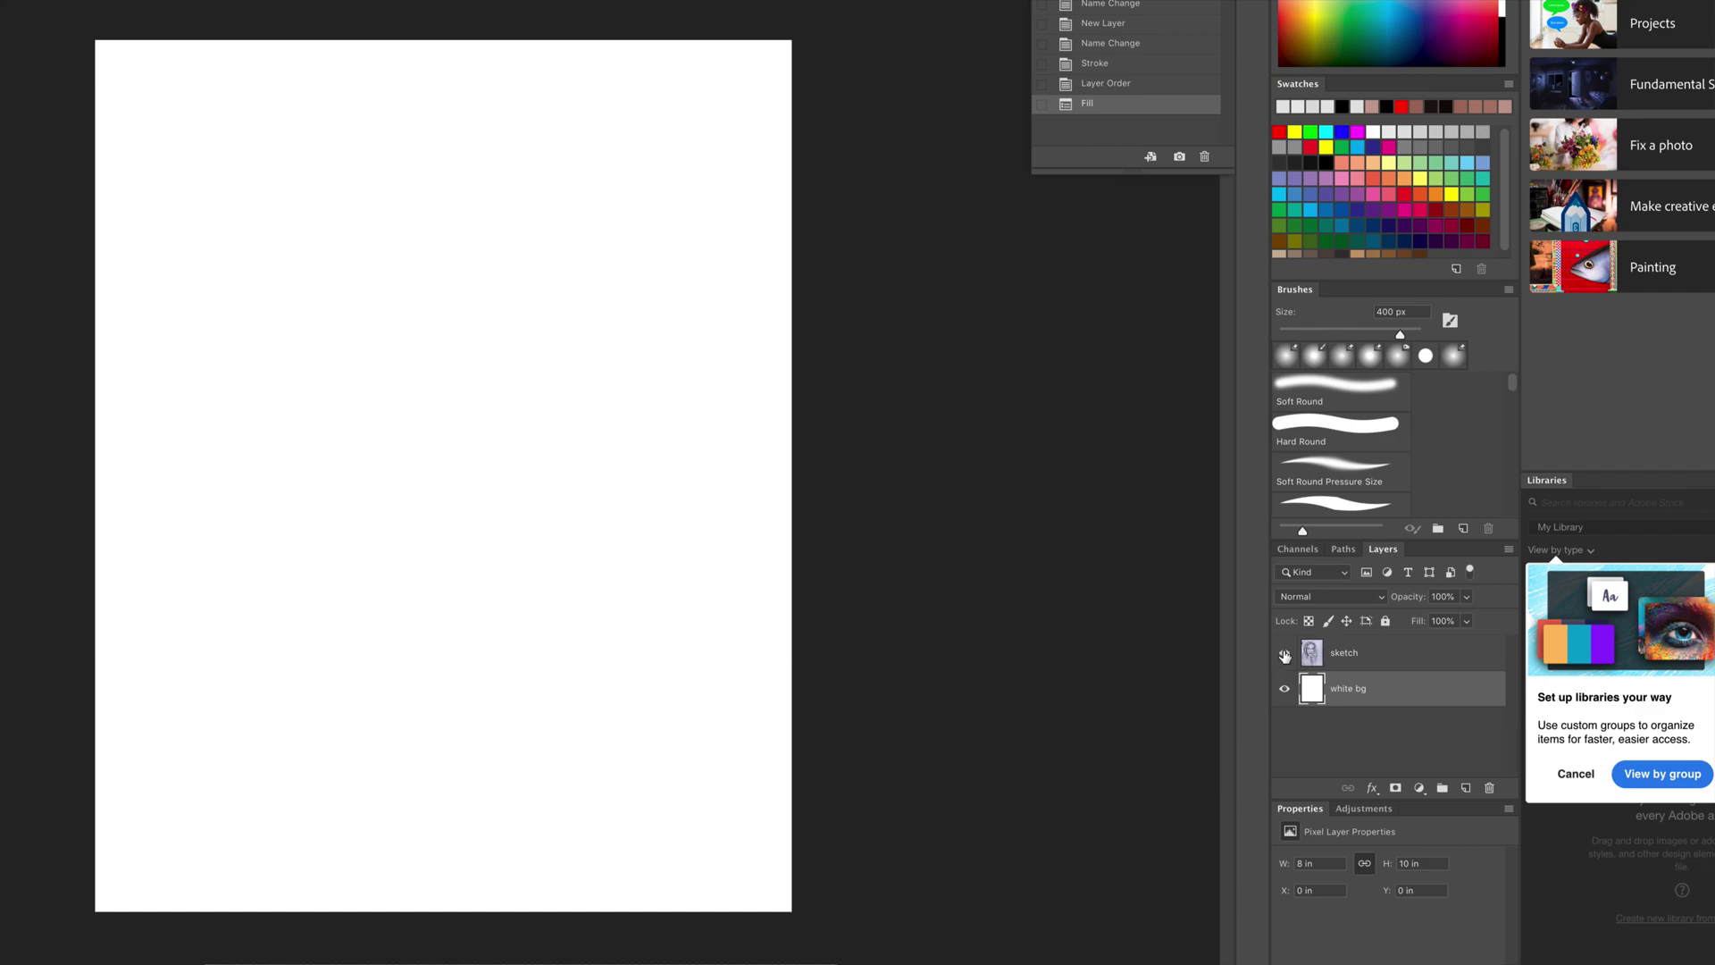
click(1285, 654)
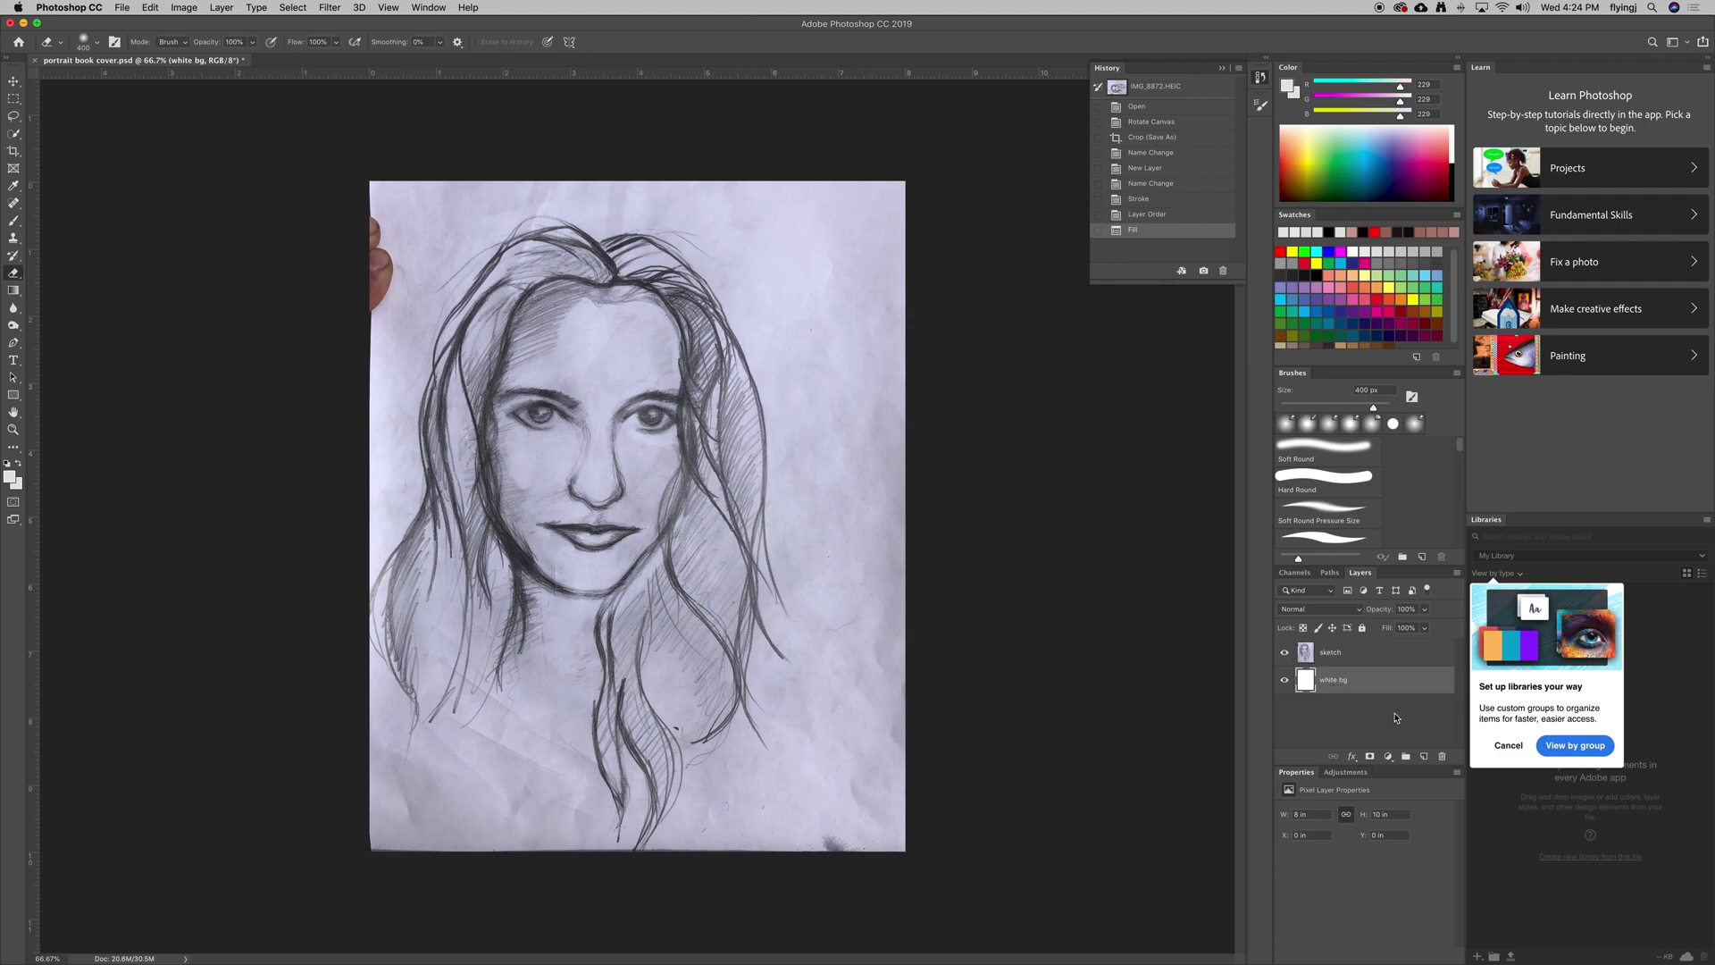
click(1424, 757)
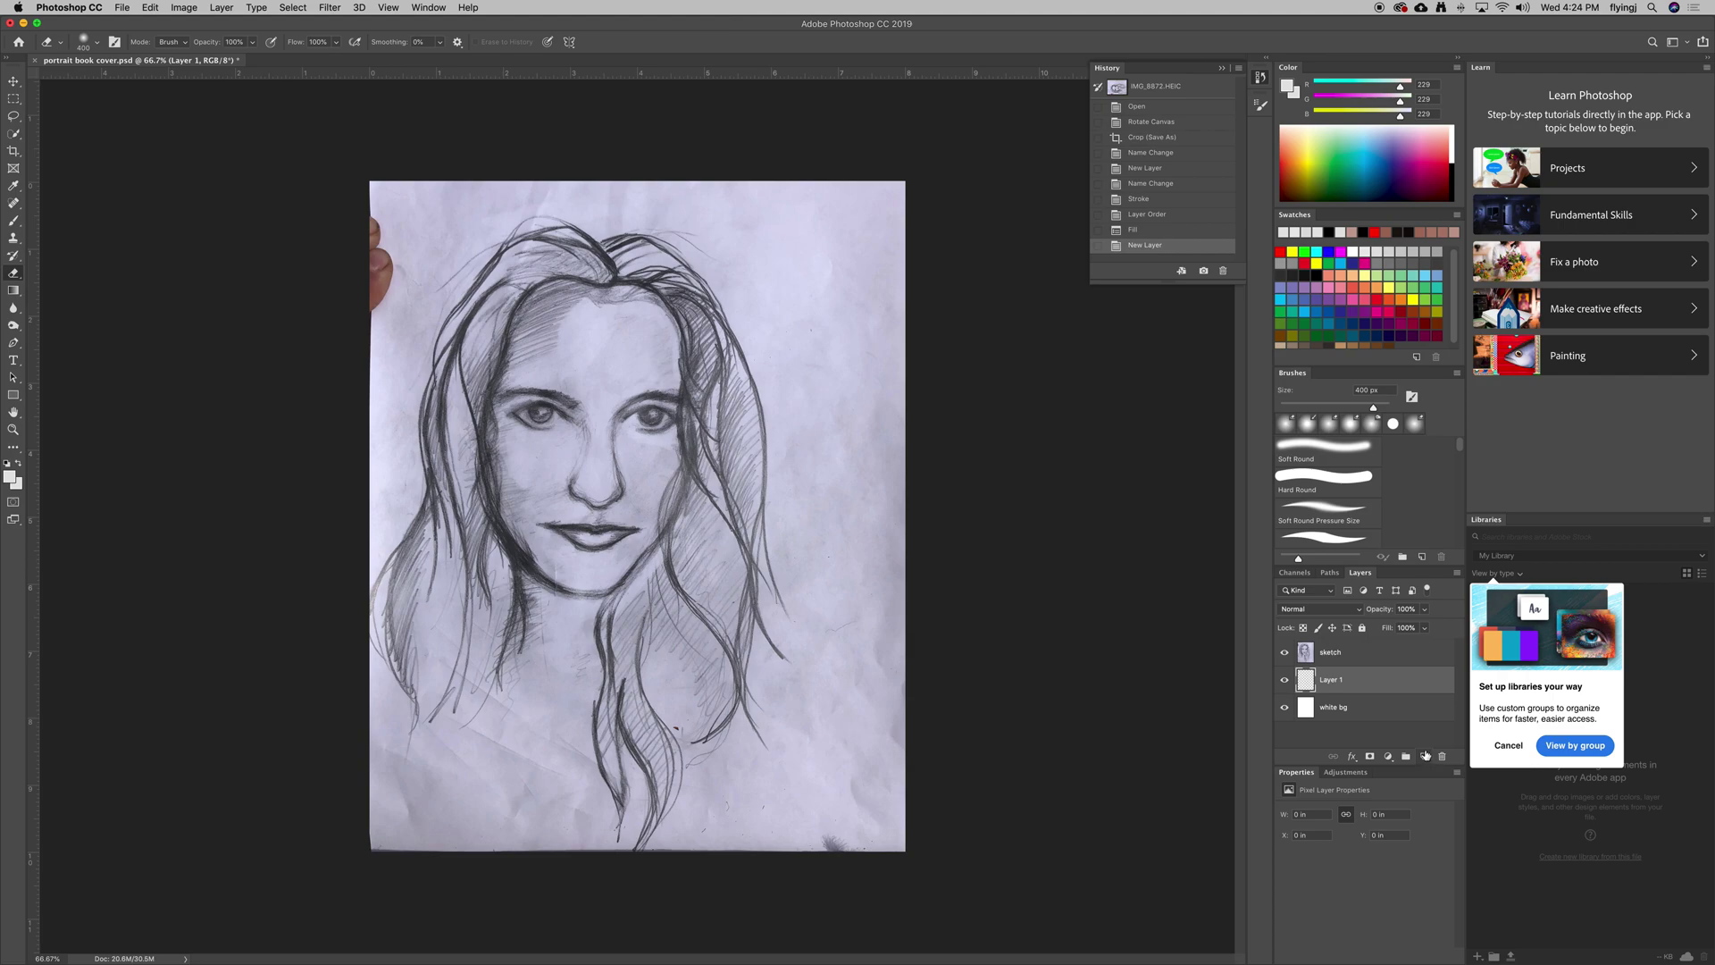
Rename the new Layer 1 to 'paint' and select the sketch layer
double_click(1329, 679)
text(paint)
key(Return)
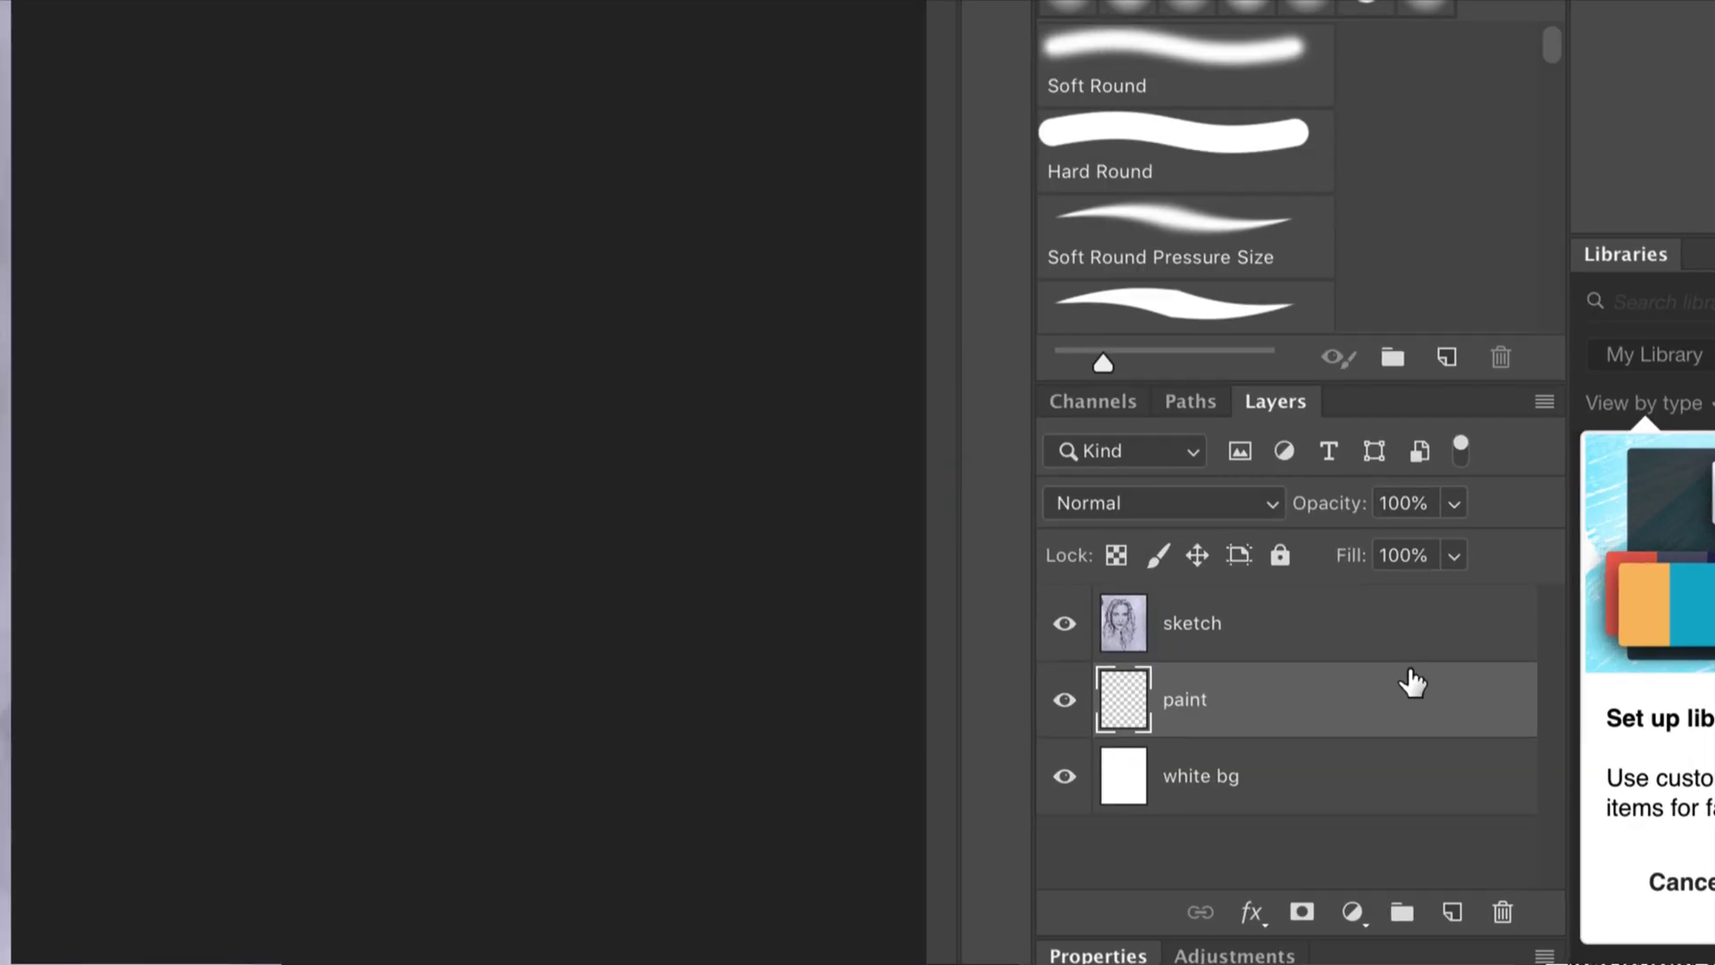
click(1283, 636)
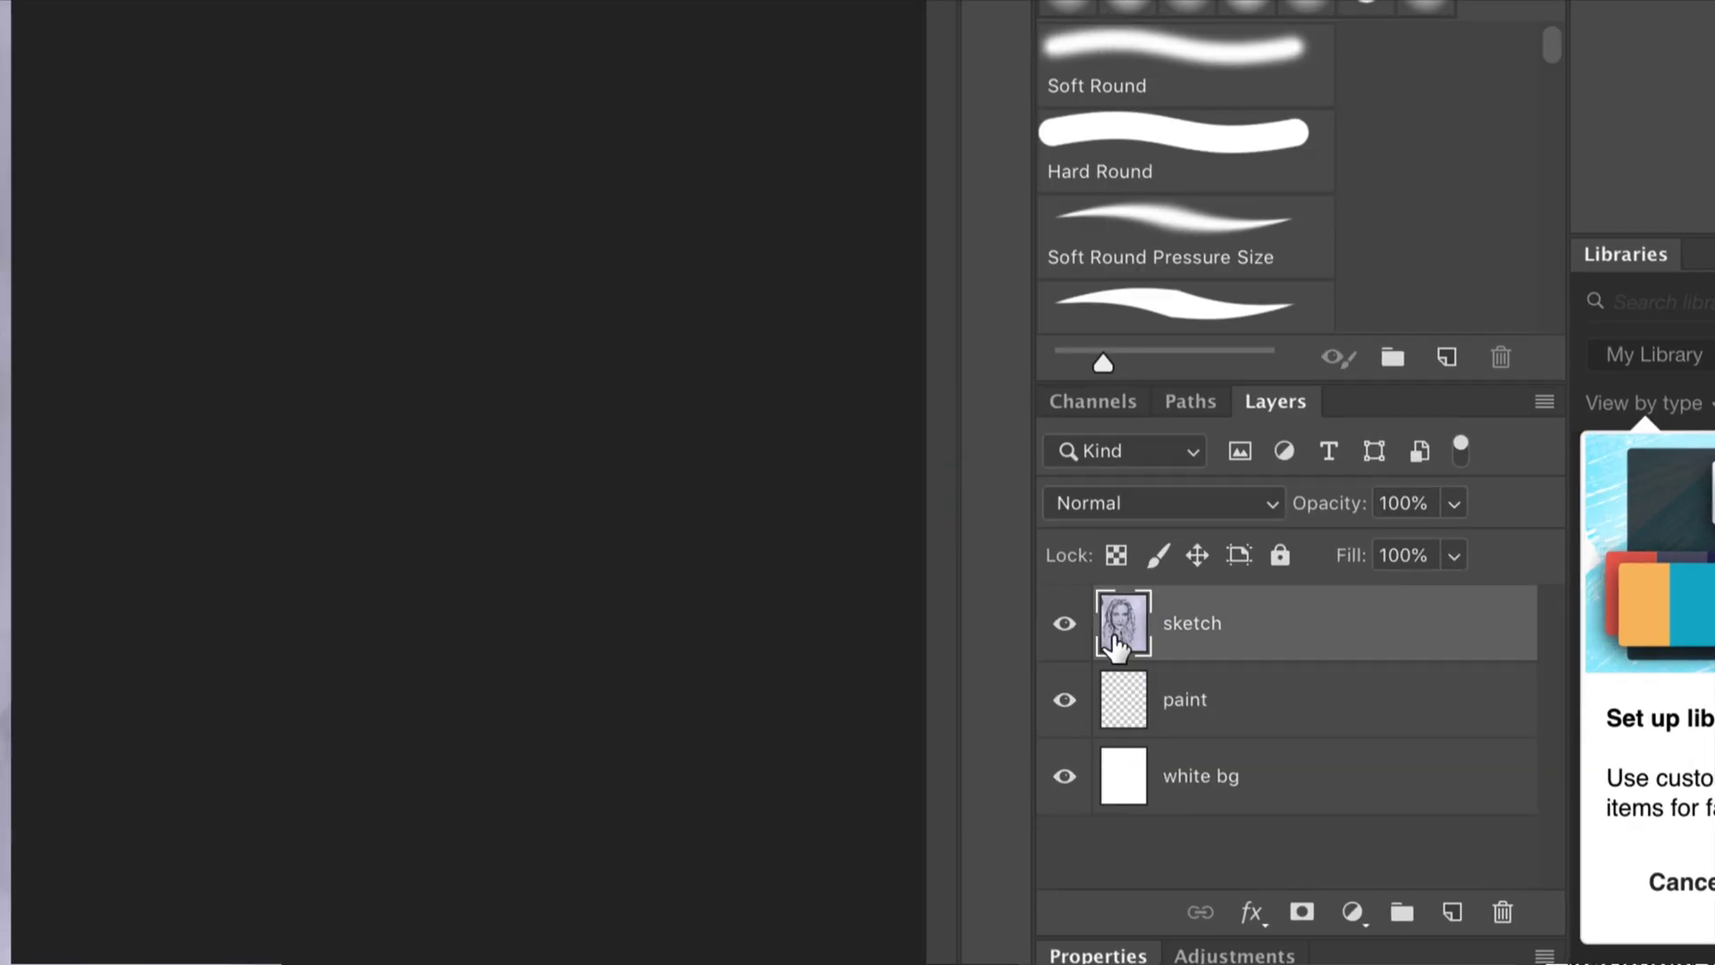
click(1067, 627)
Lock and unlock the sketch layer, then reselect sketch to adjust its opacity
click(1281, 556)
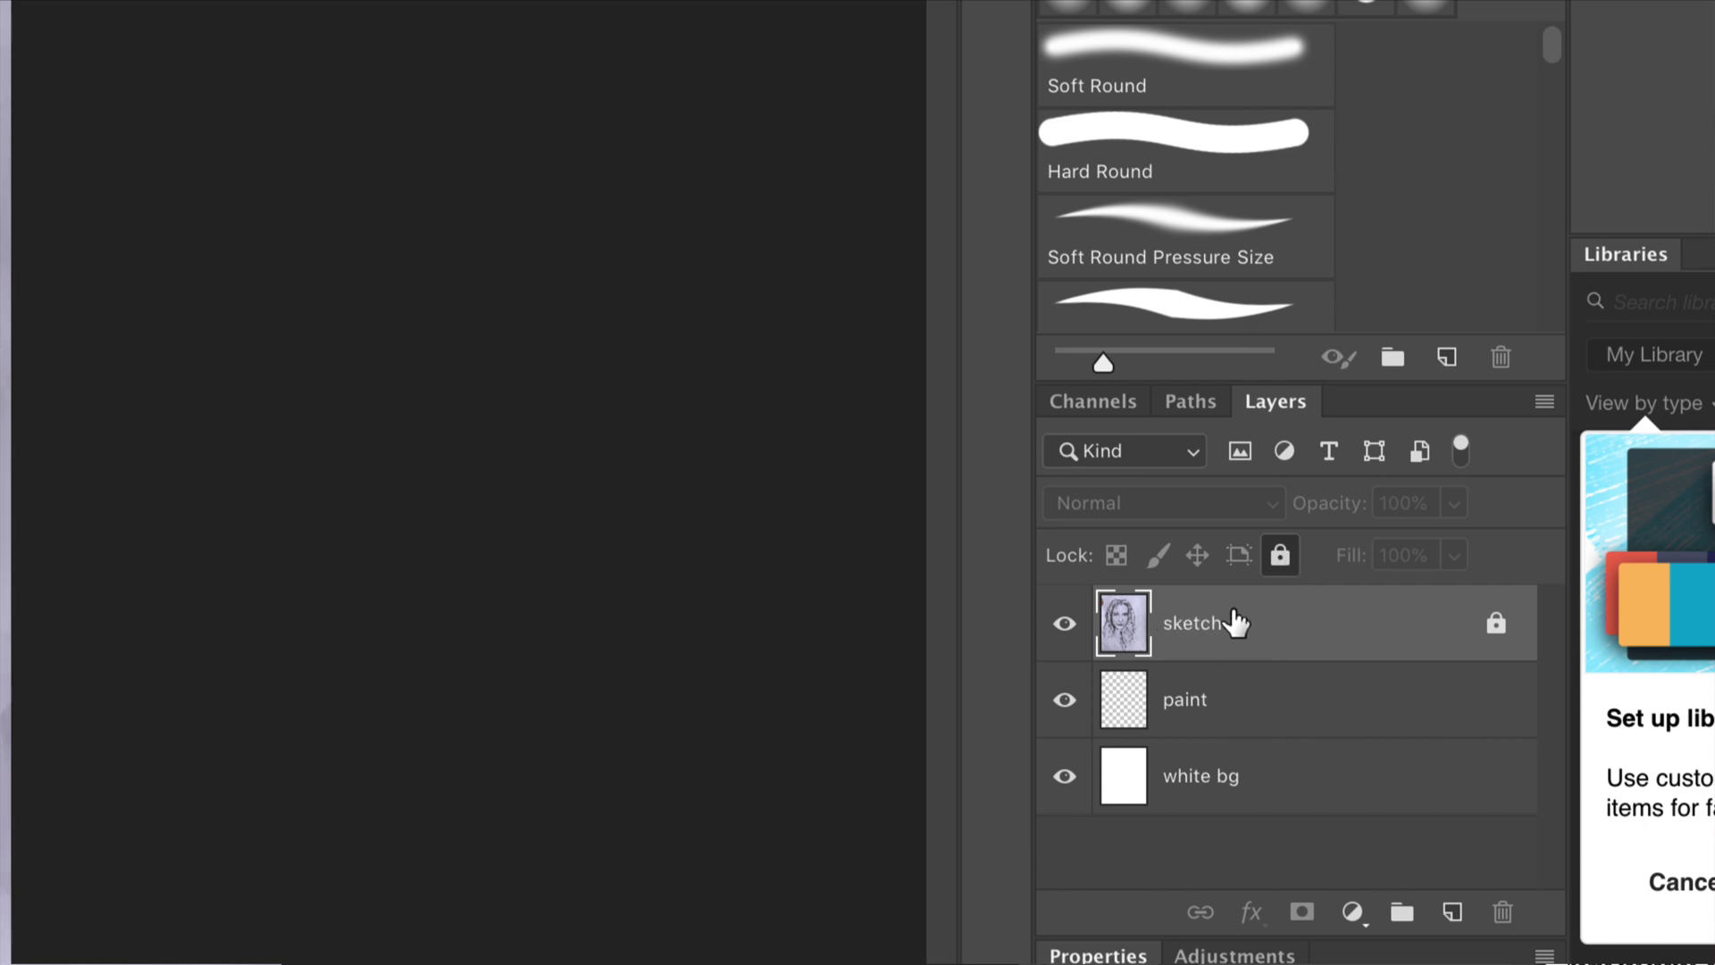
click(1277, 556)
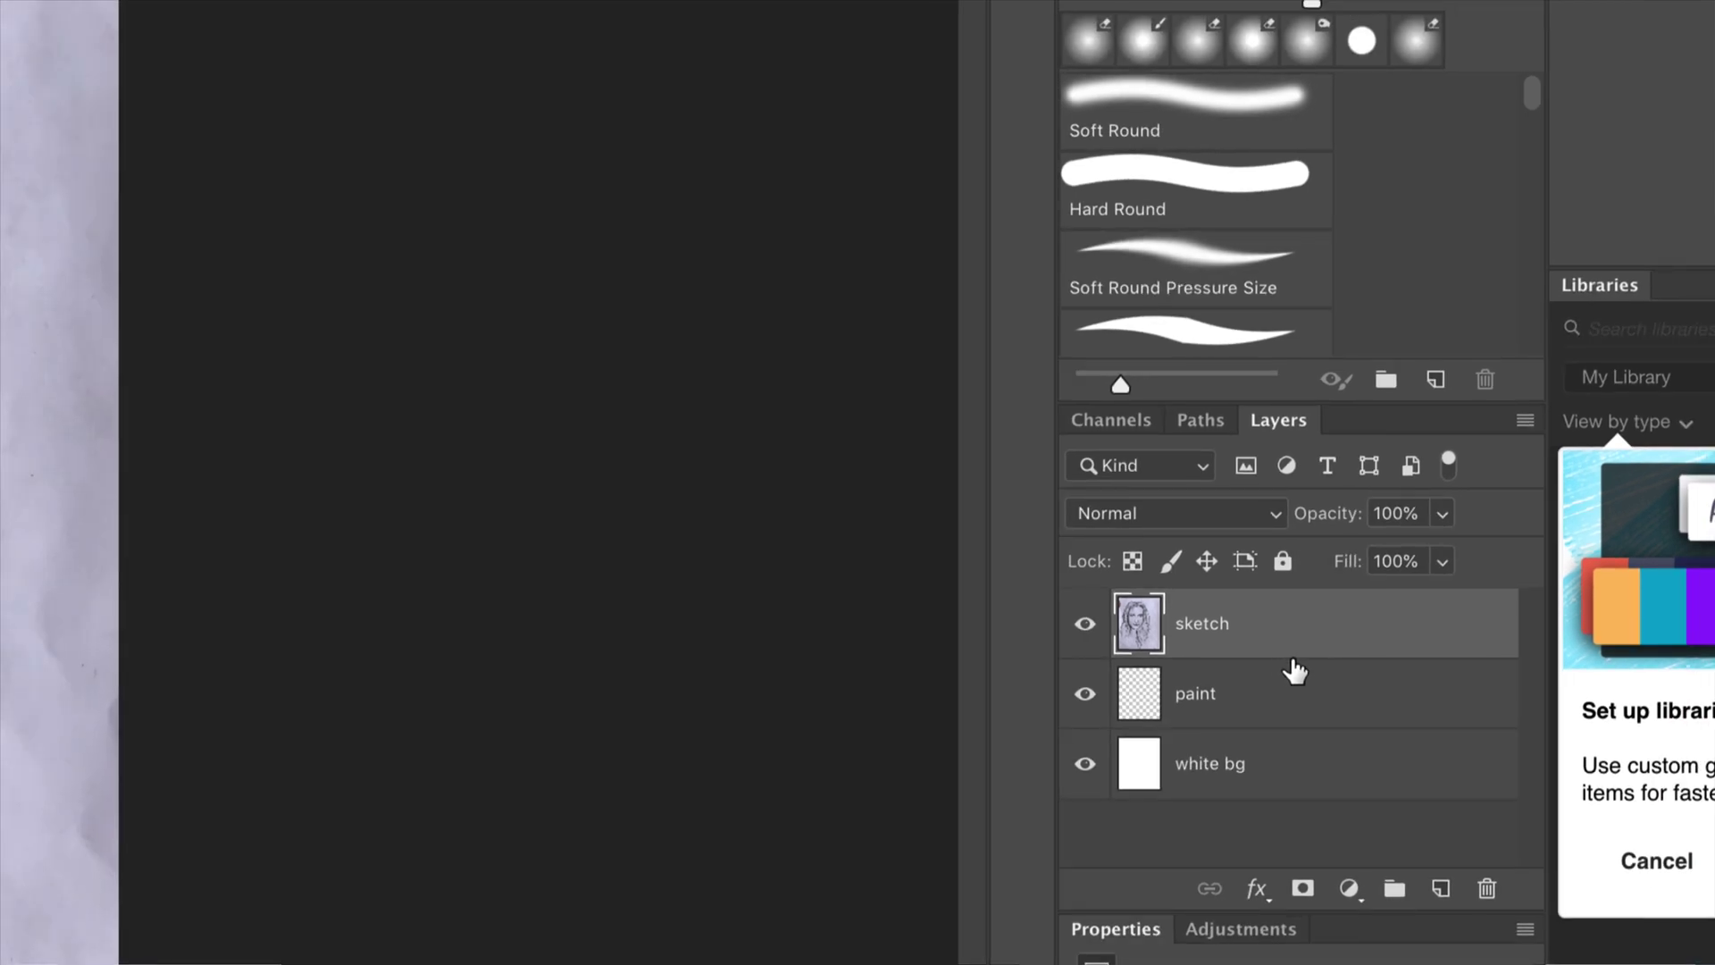
click(1291, 702)
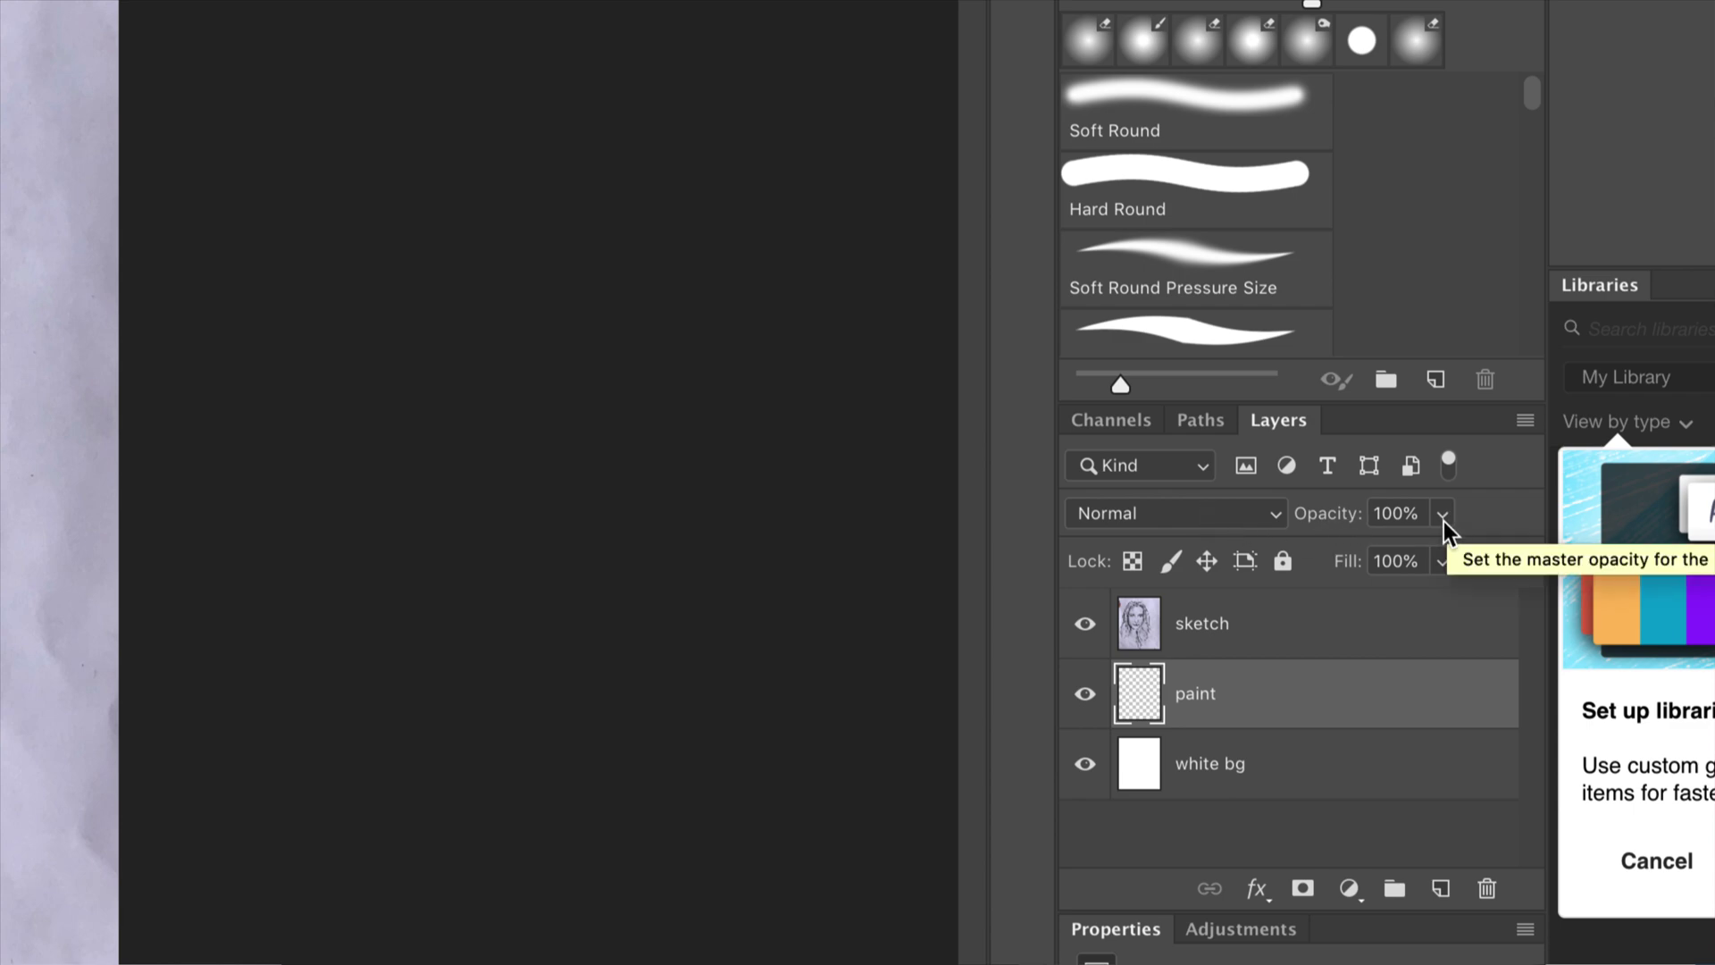
click(1264, 770)
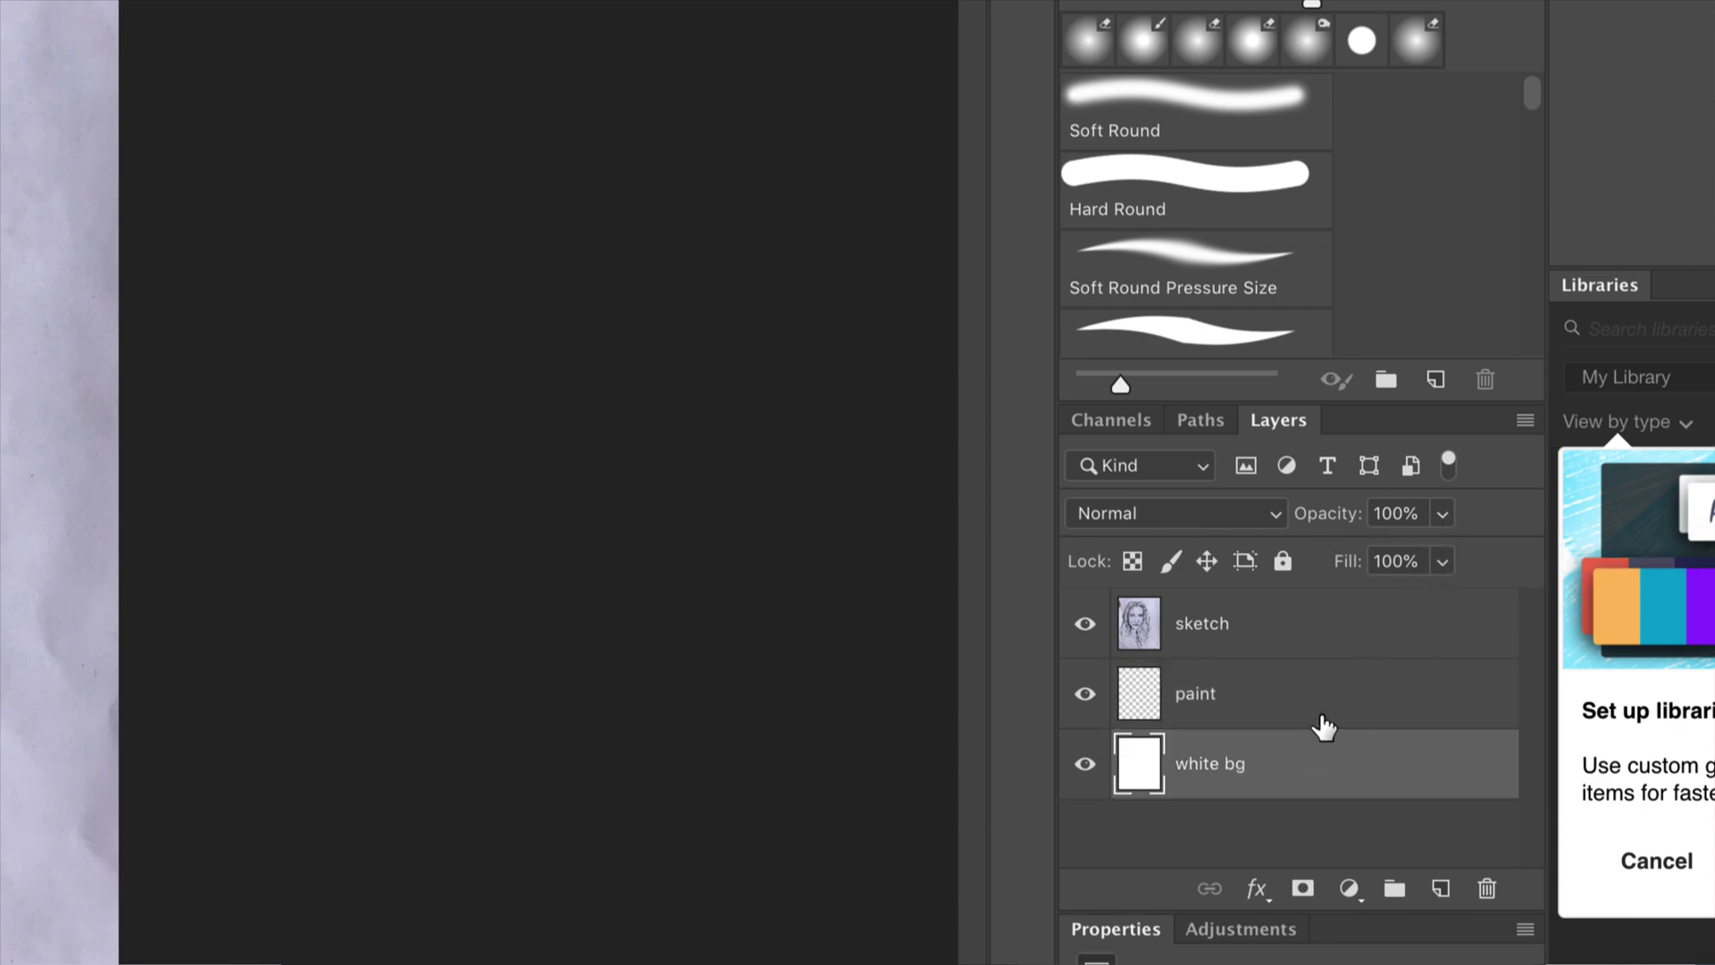
click(1262, 642)
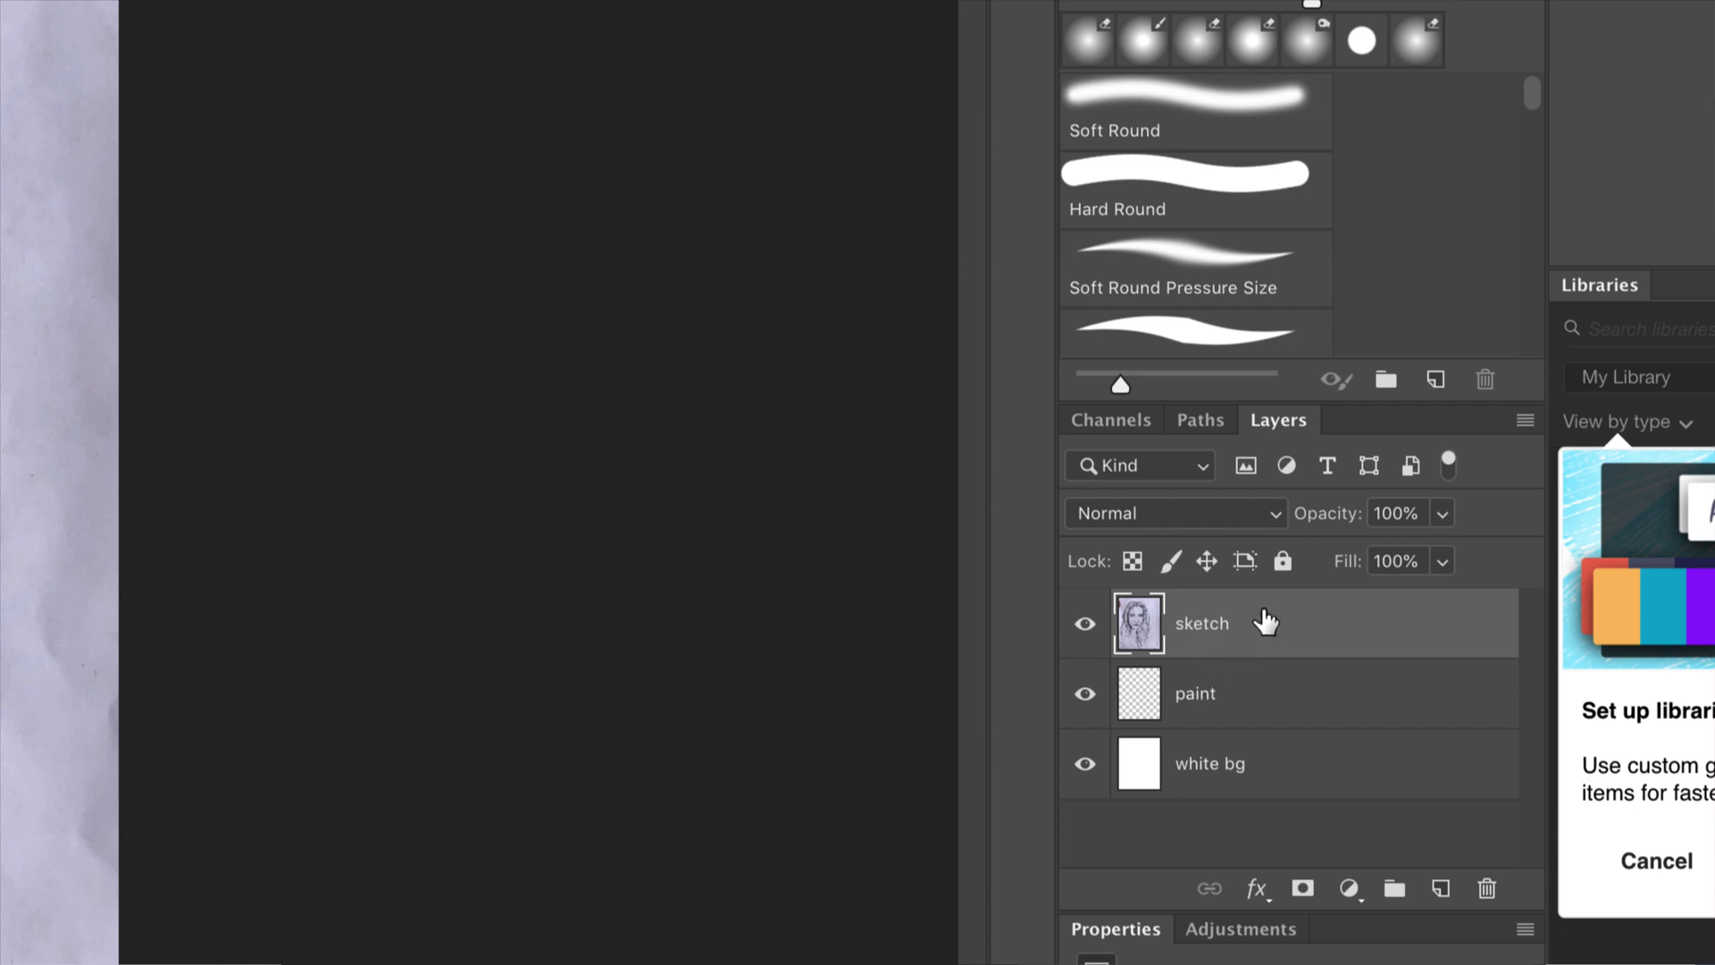
click(1443, 515)
Adjust the sketch layer's opacity slider and set its blend mode to Multiply
drag(1440, 550, 1408, 559)
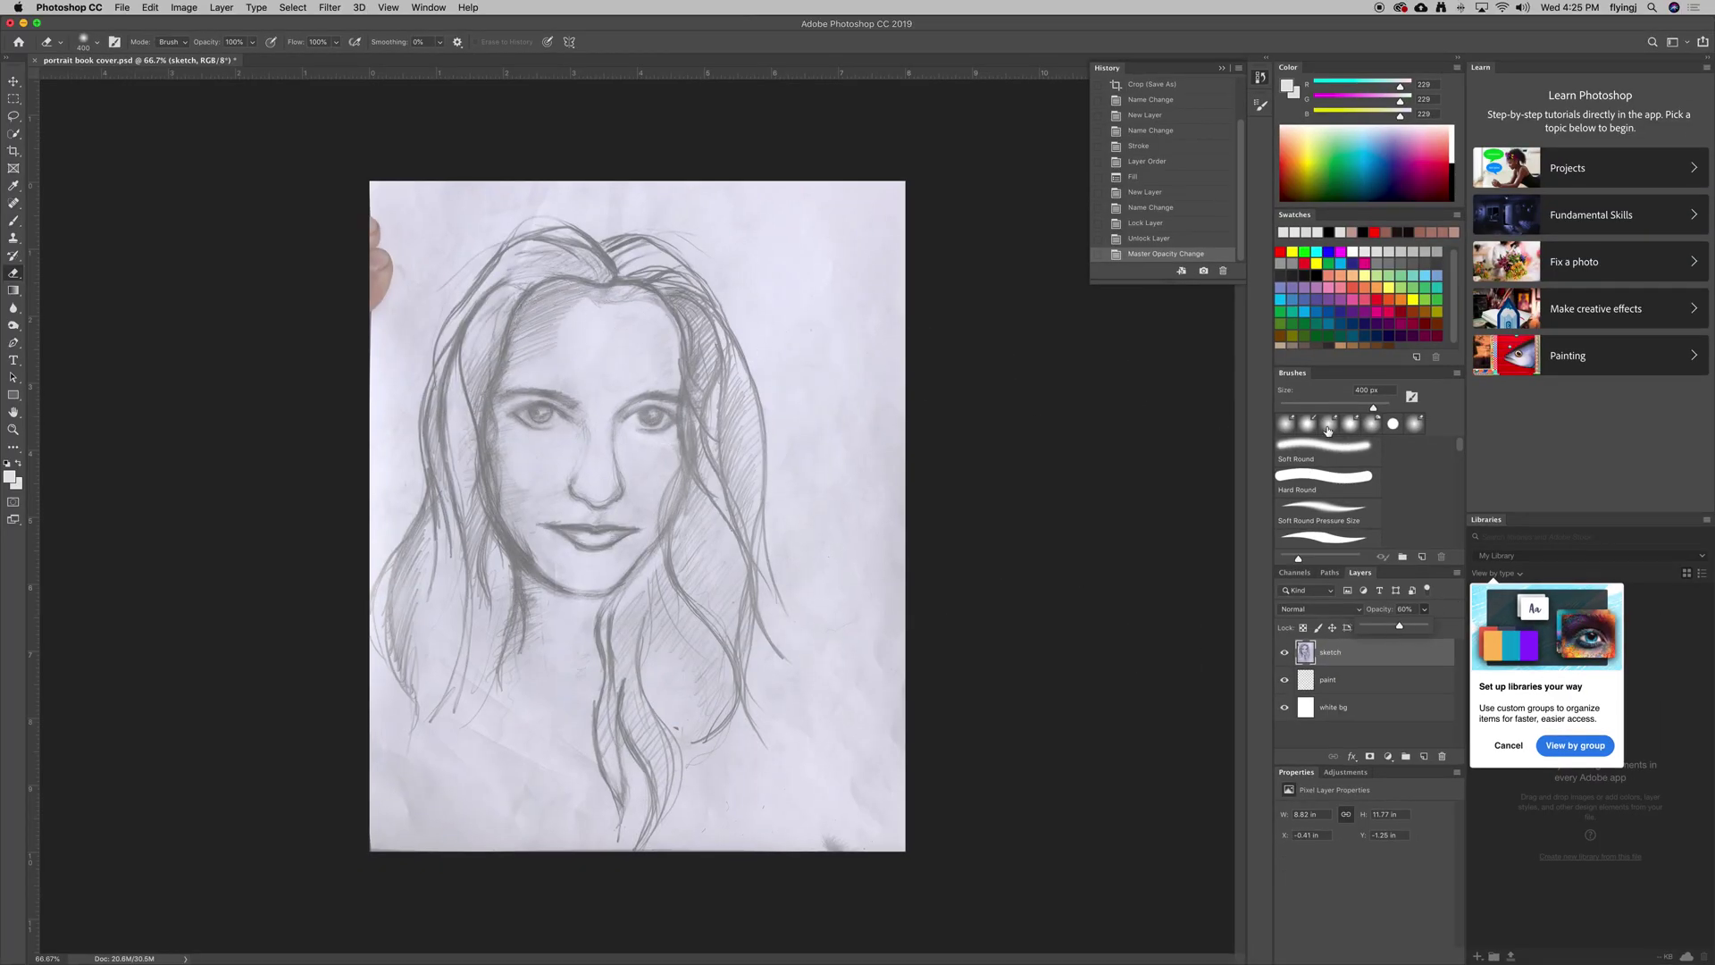
mouse_move(1402, 629)
mouse_down()
mouse_move(1378, 628)
mouse_move(1438, 629)
mouse_up()
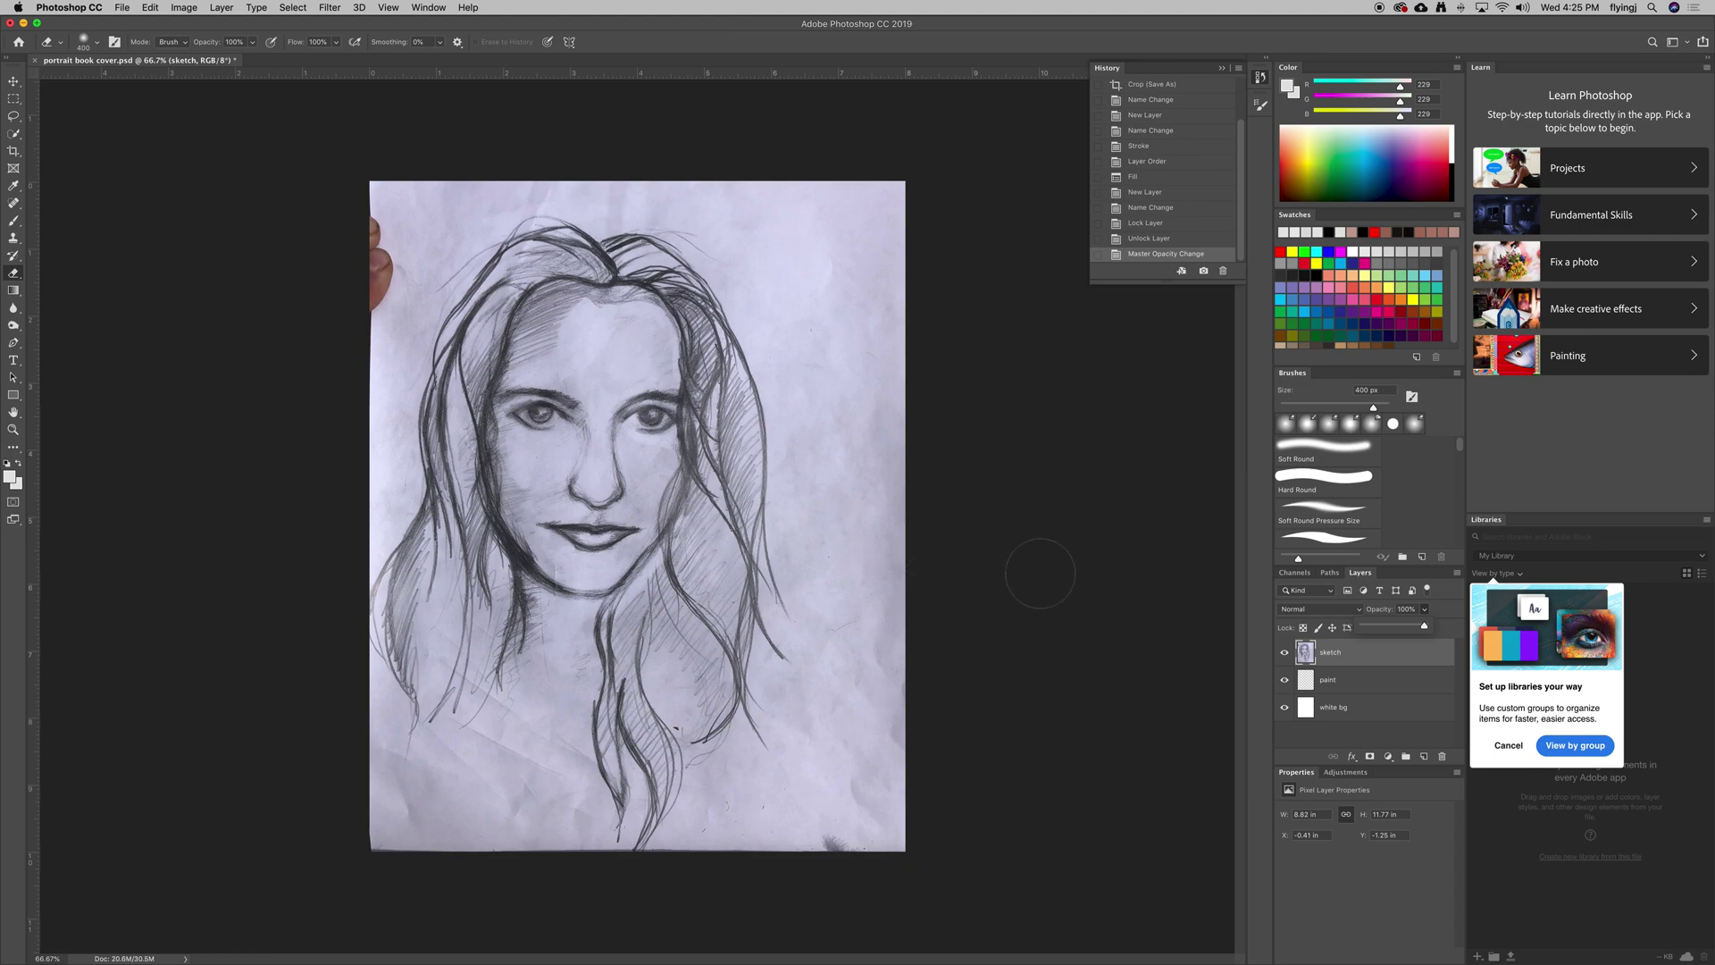
click(1358, 612)
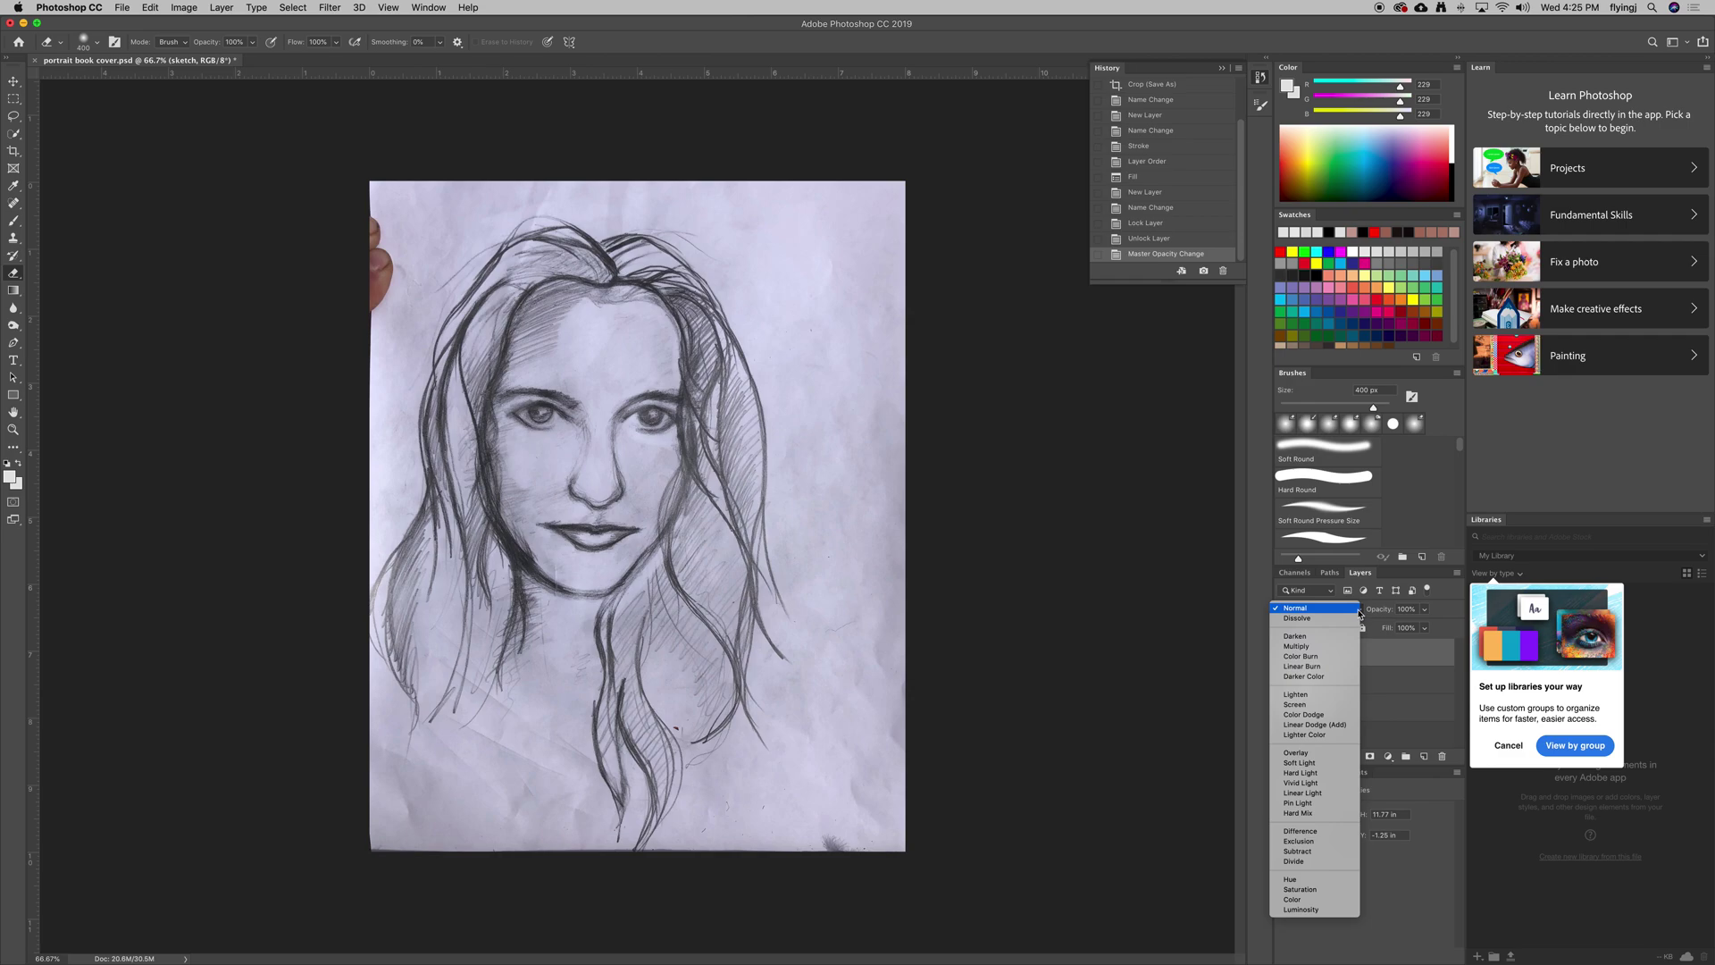
click(1304, 647)
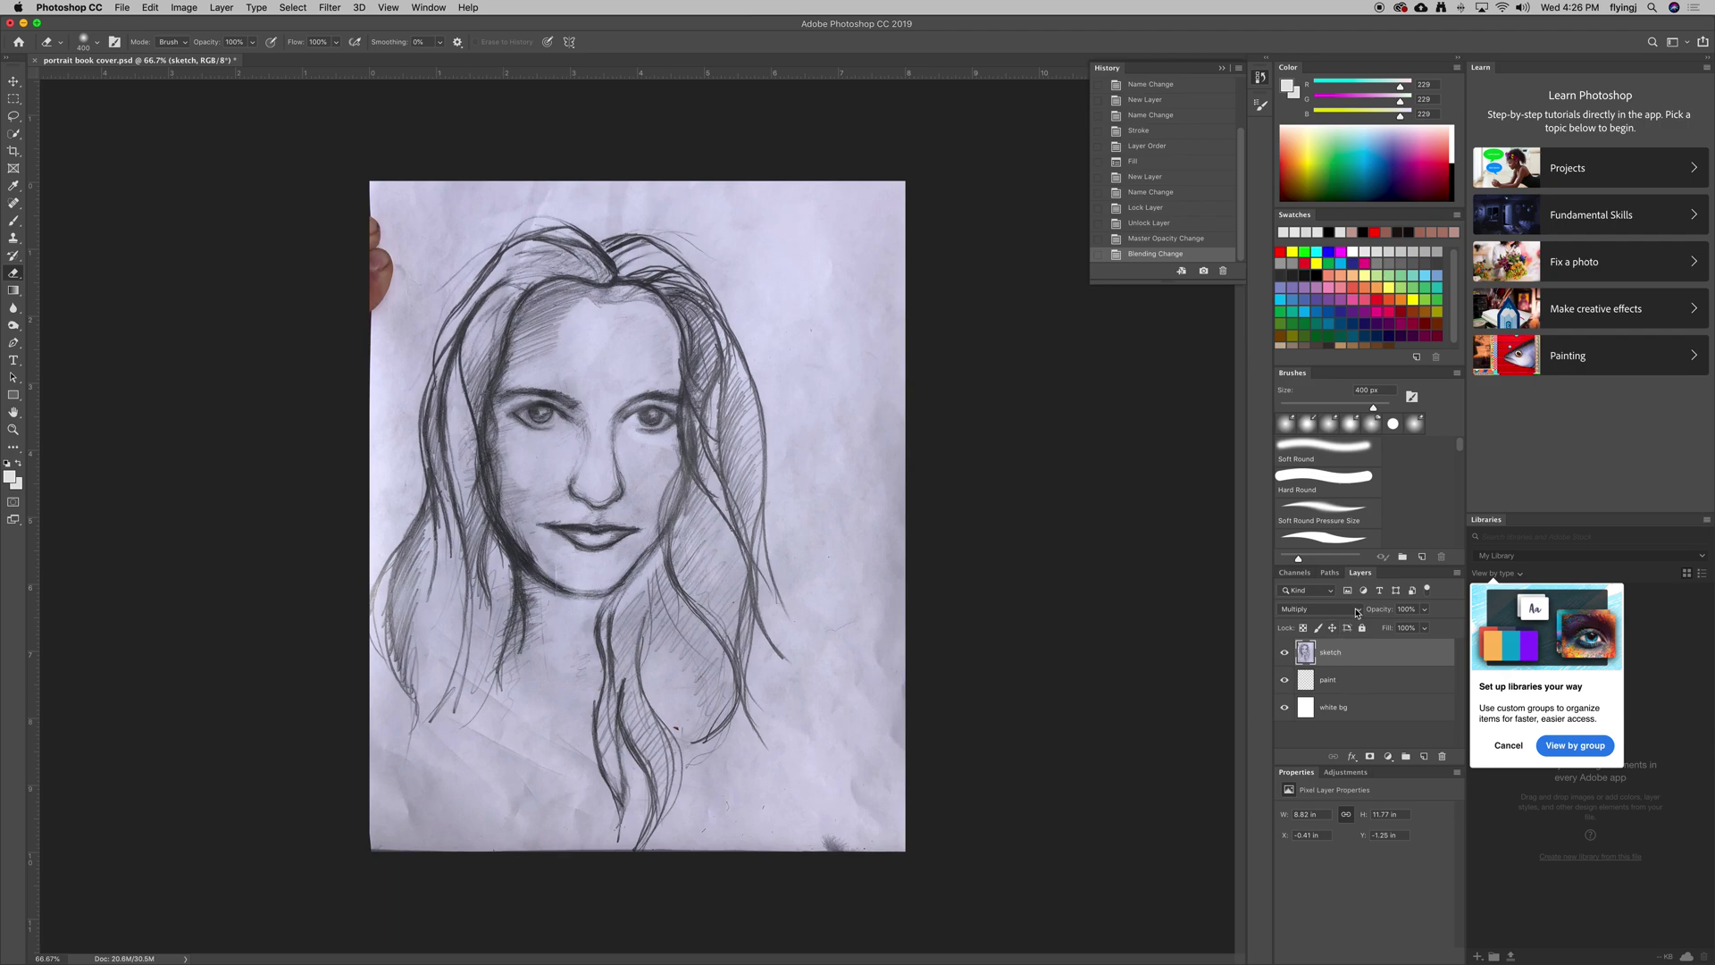
Activate the paint layer and preview a red foreground, keeping the original colour
click(1349, 686)
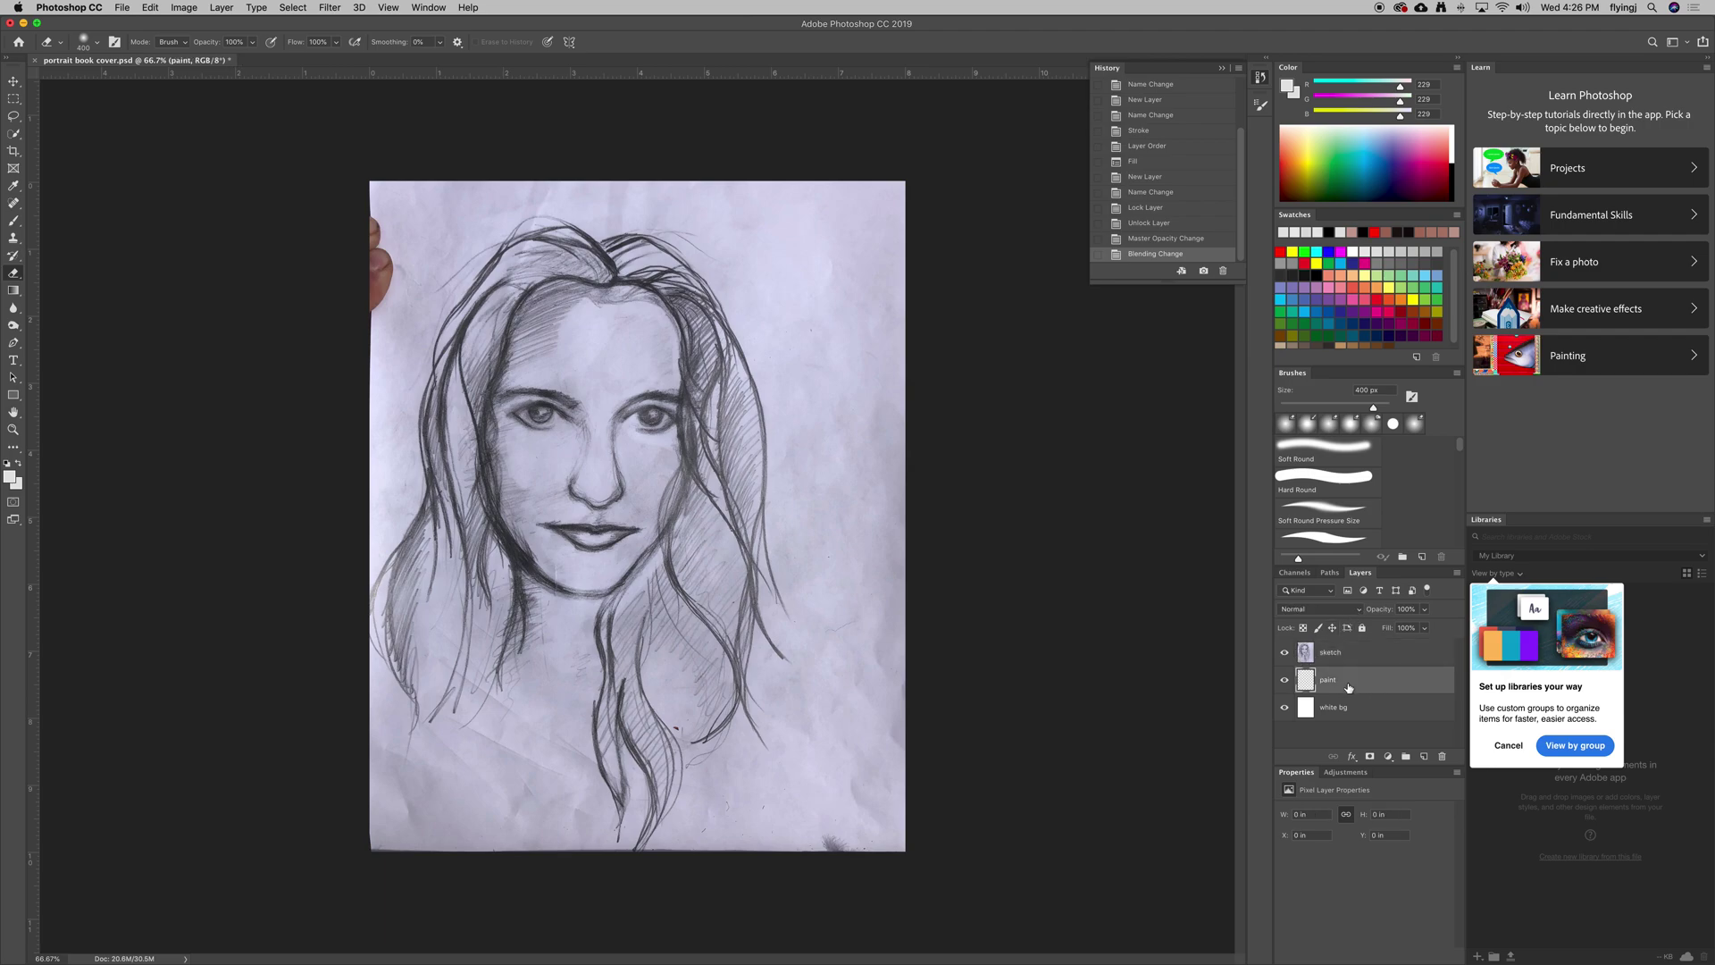
click(10, 478)
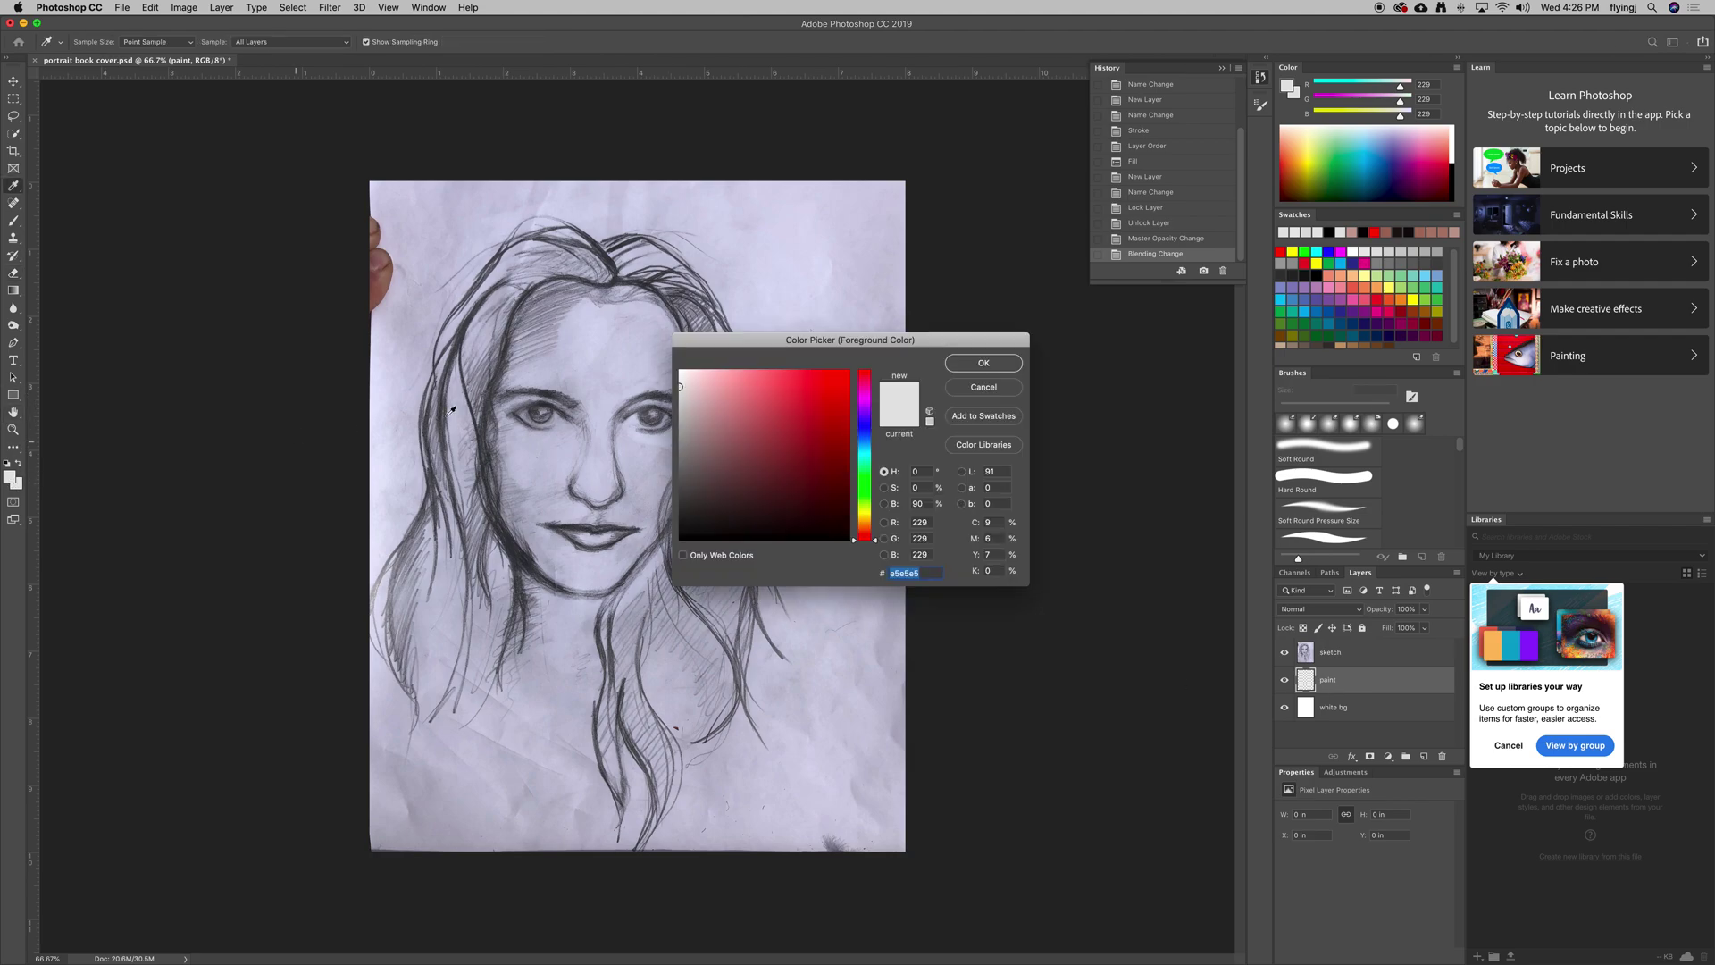
click(819, 386)
click(983, 387)
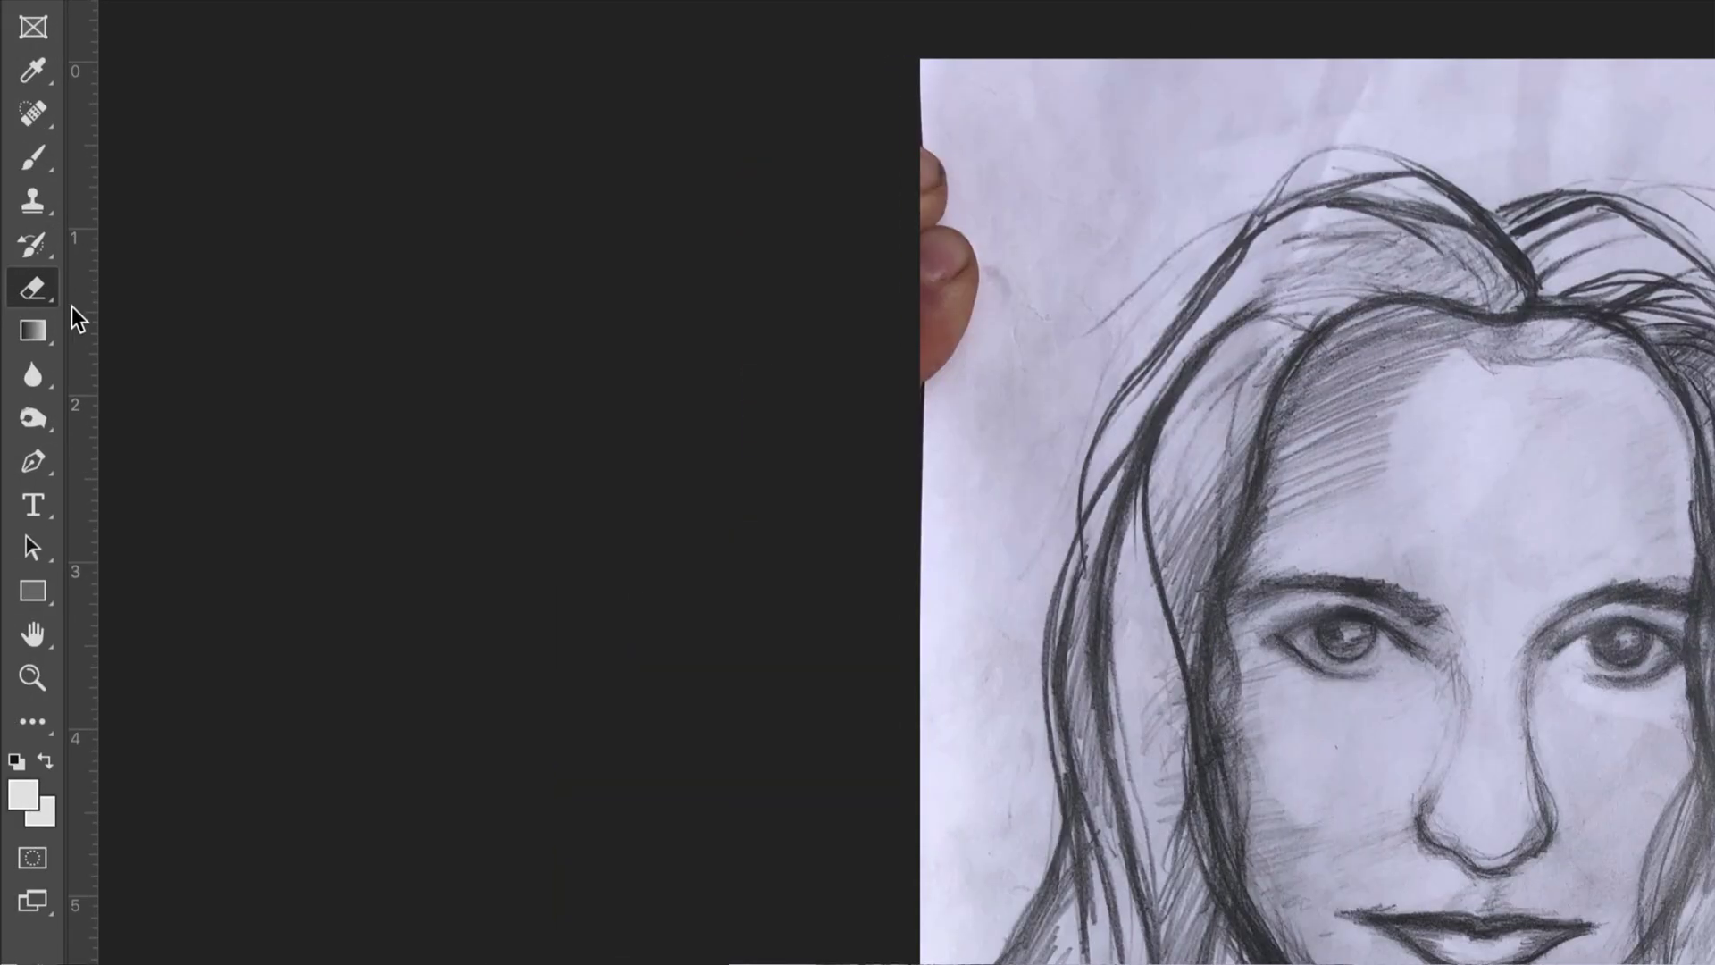
Select the Brush tool and browse presets, settling on a 250 px soft round brush
click(34, 166)
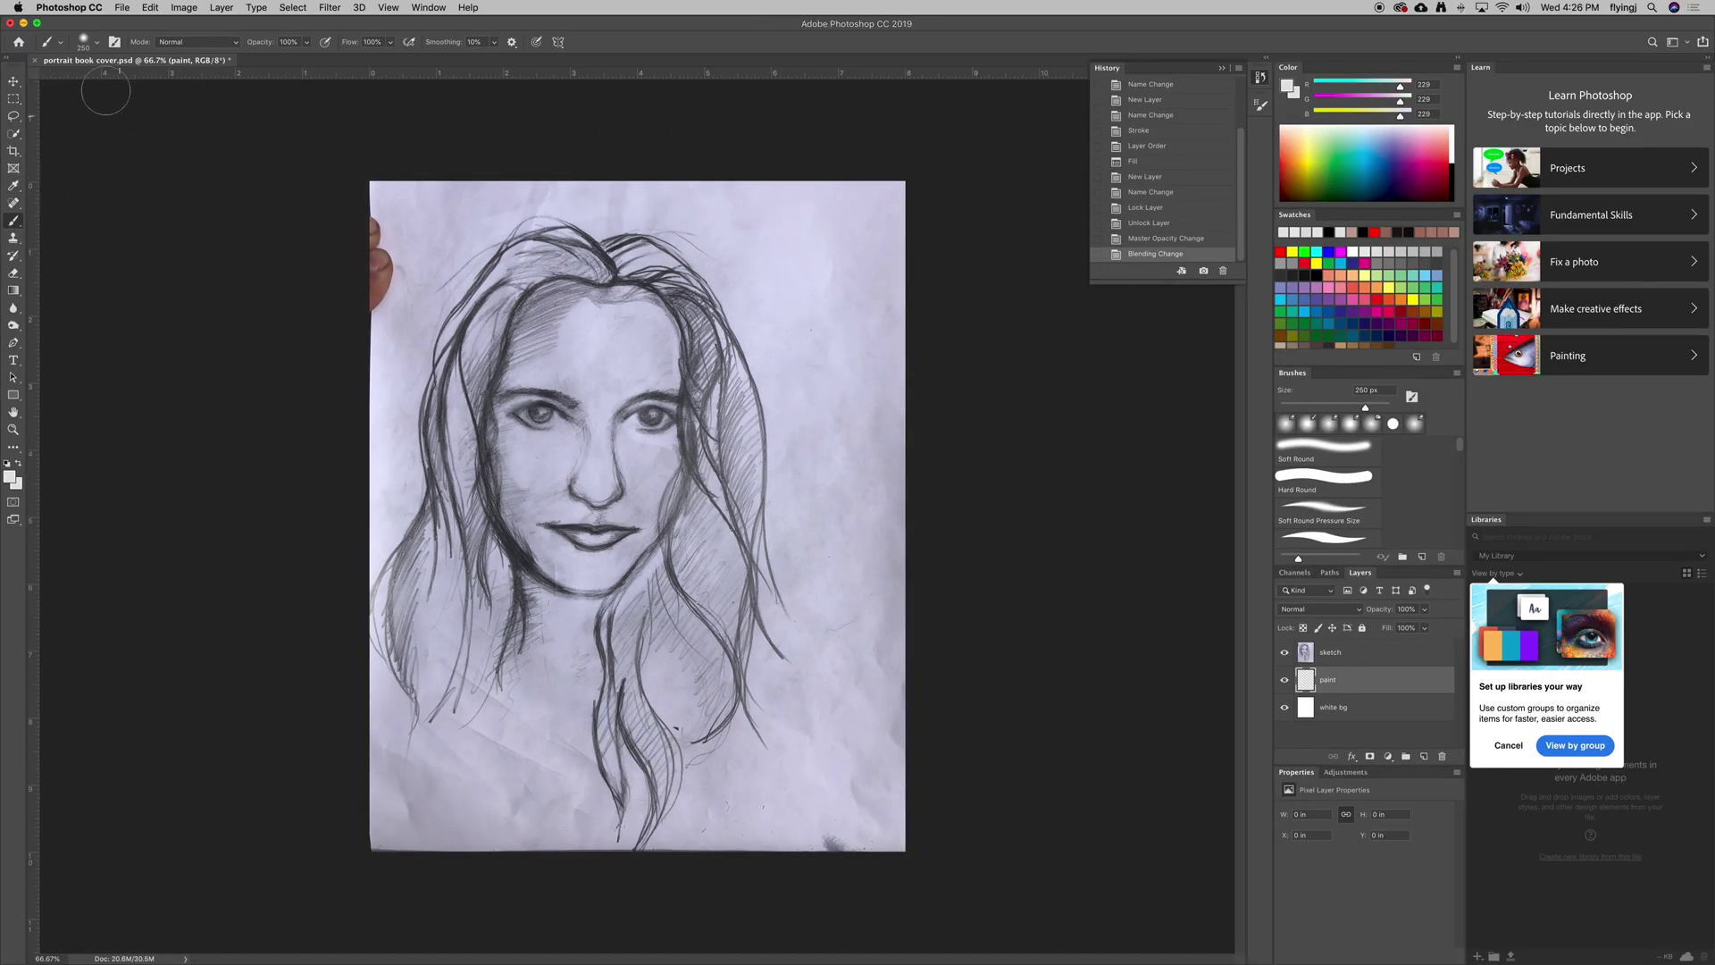
click(97, 43)
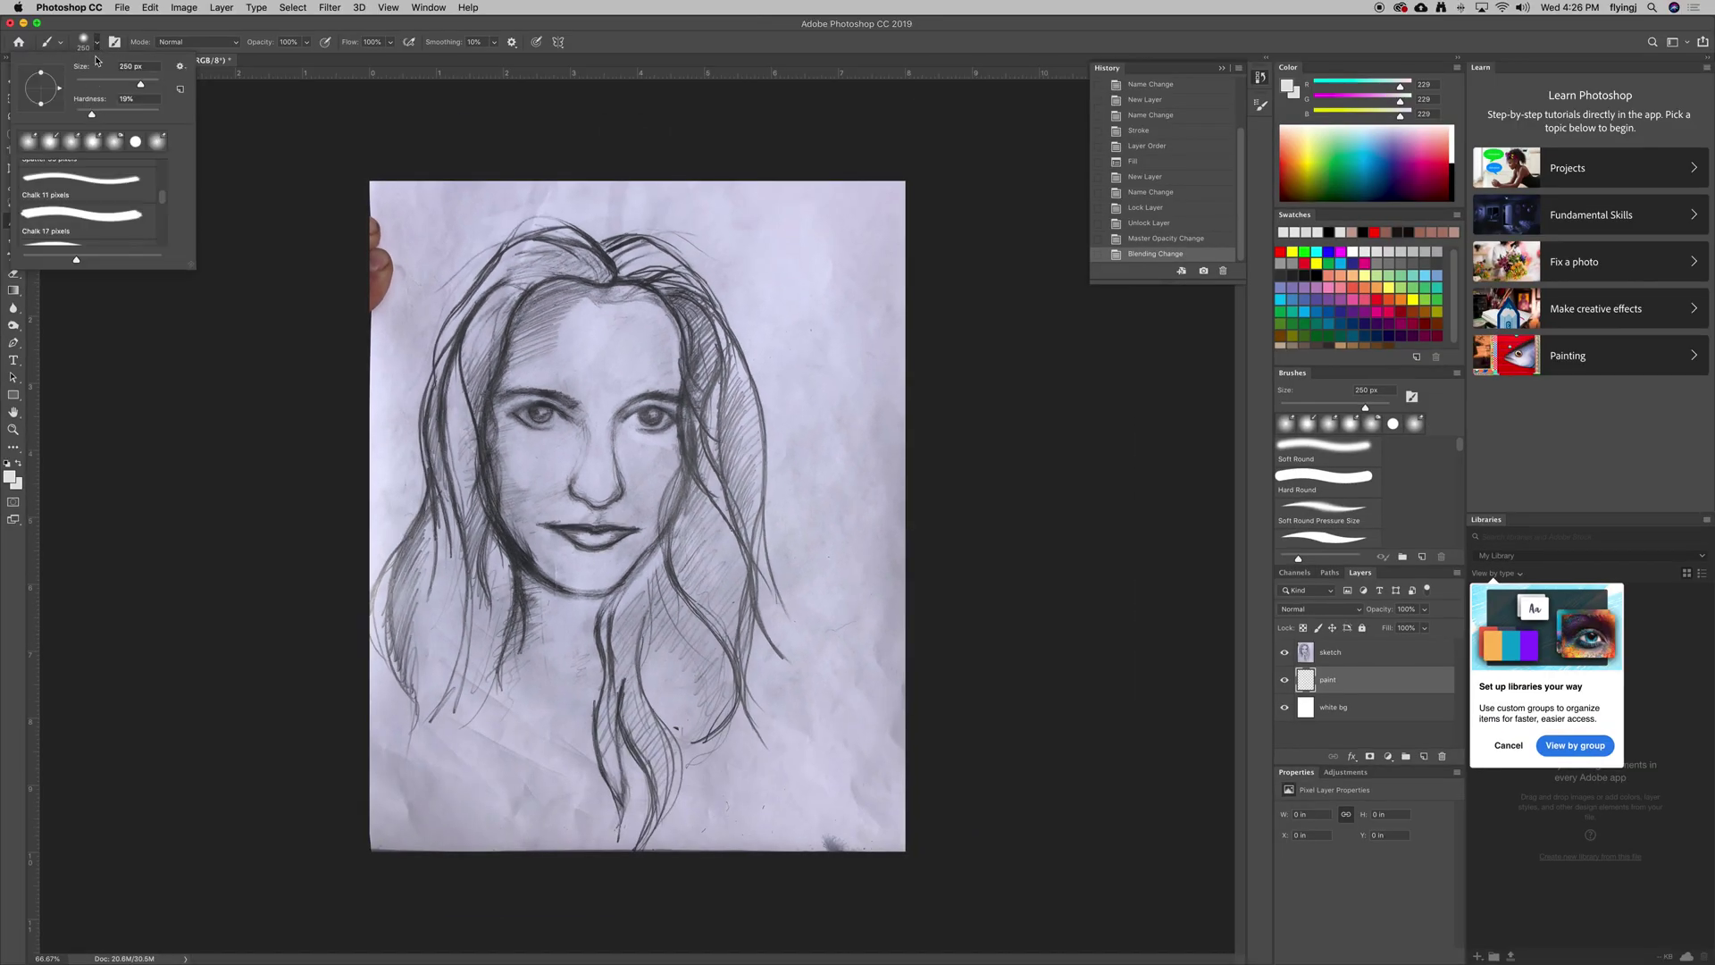
scroll(139, 183, down, 5)
scroll(140, 183, down, 3)
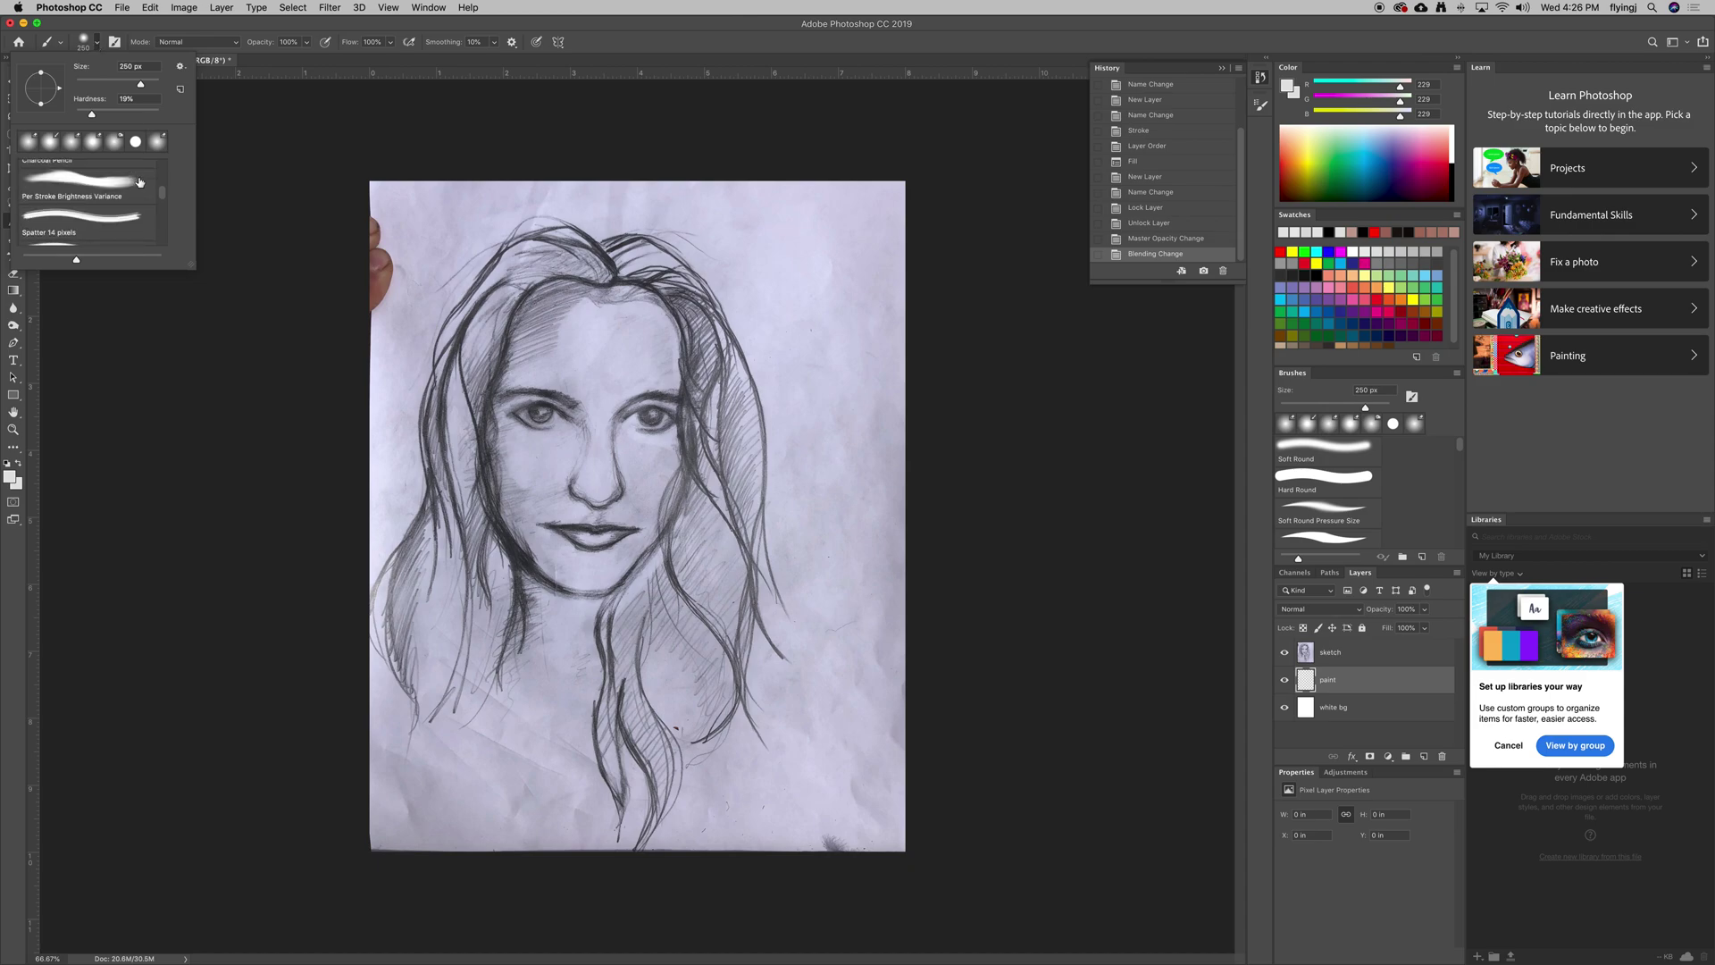
scroll(140, 183, down, 5)
click(97, 45)
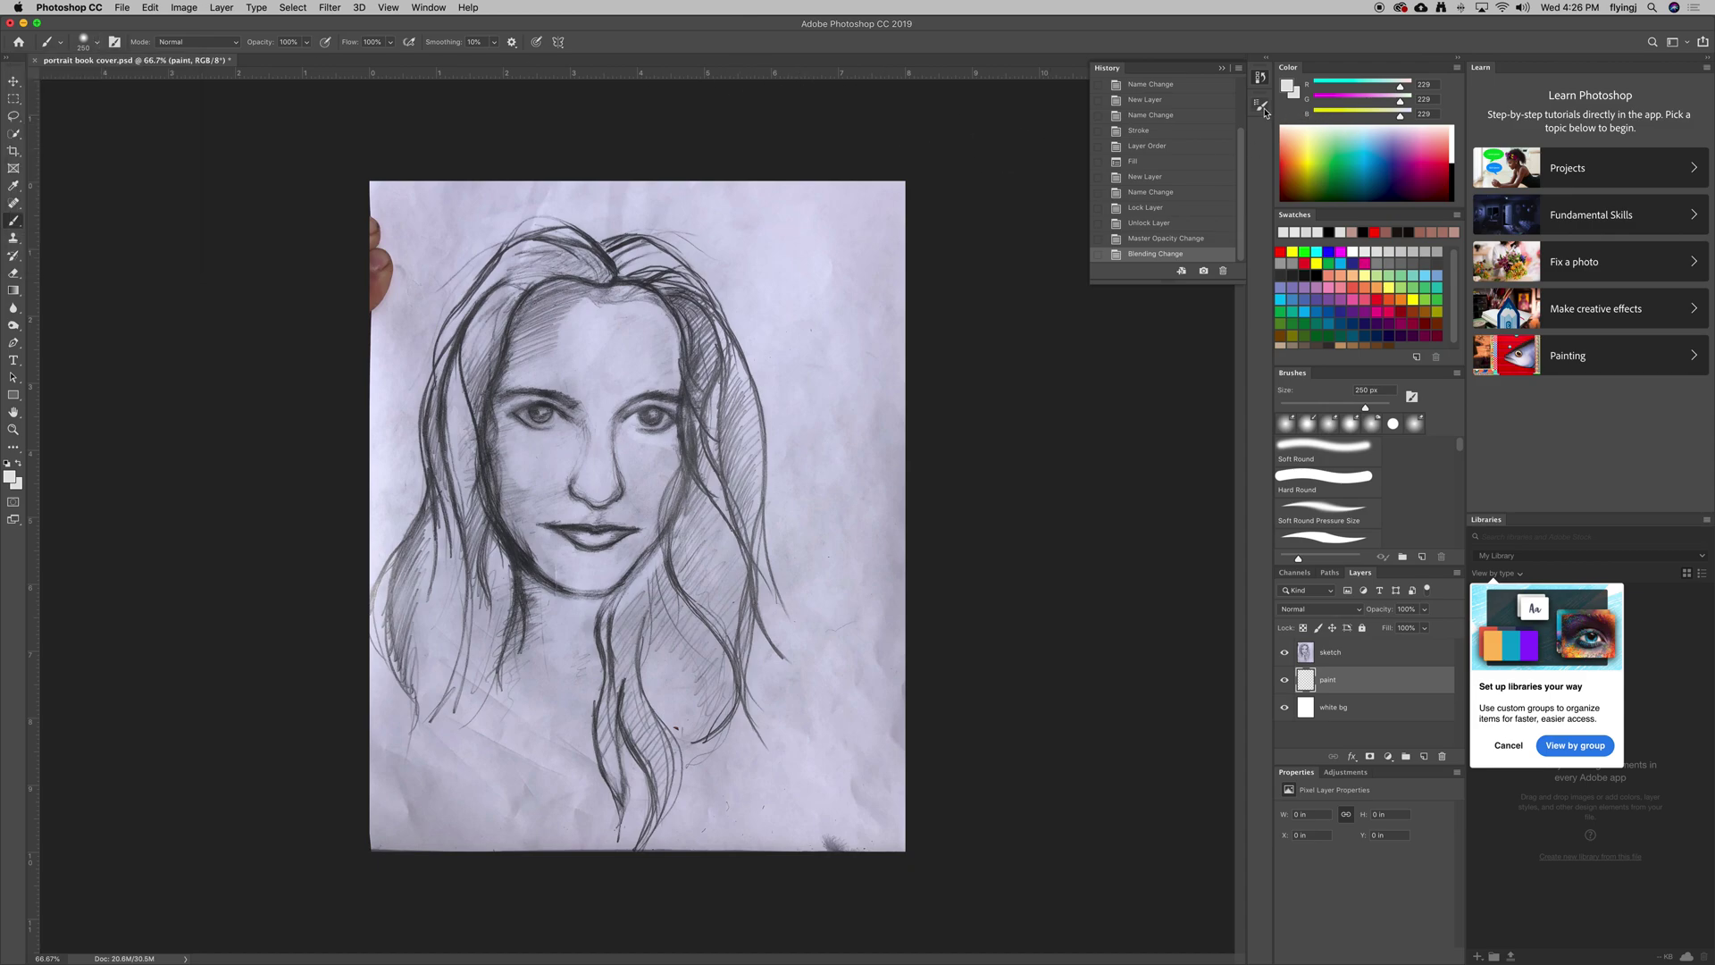
scroll(1344, 468, down, 3)
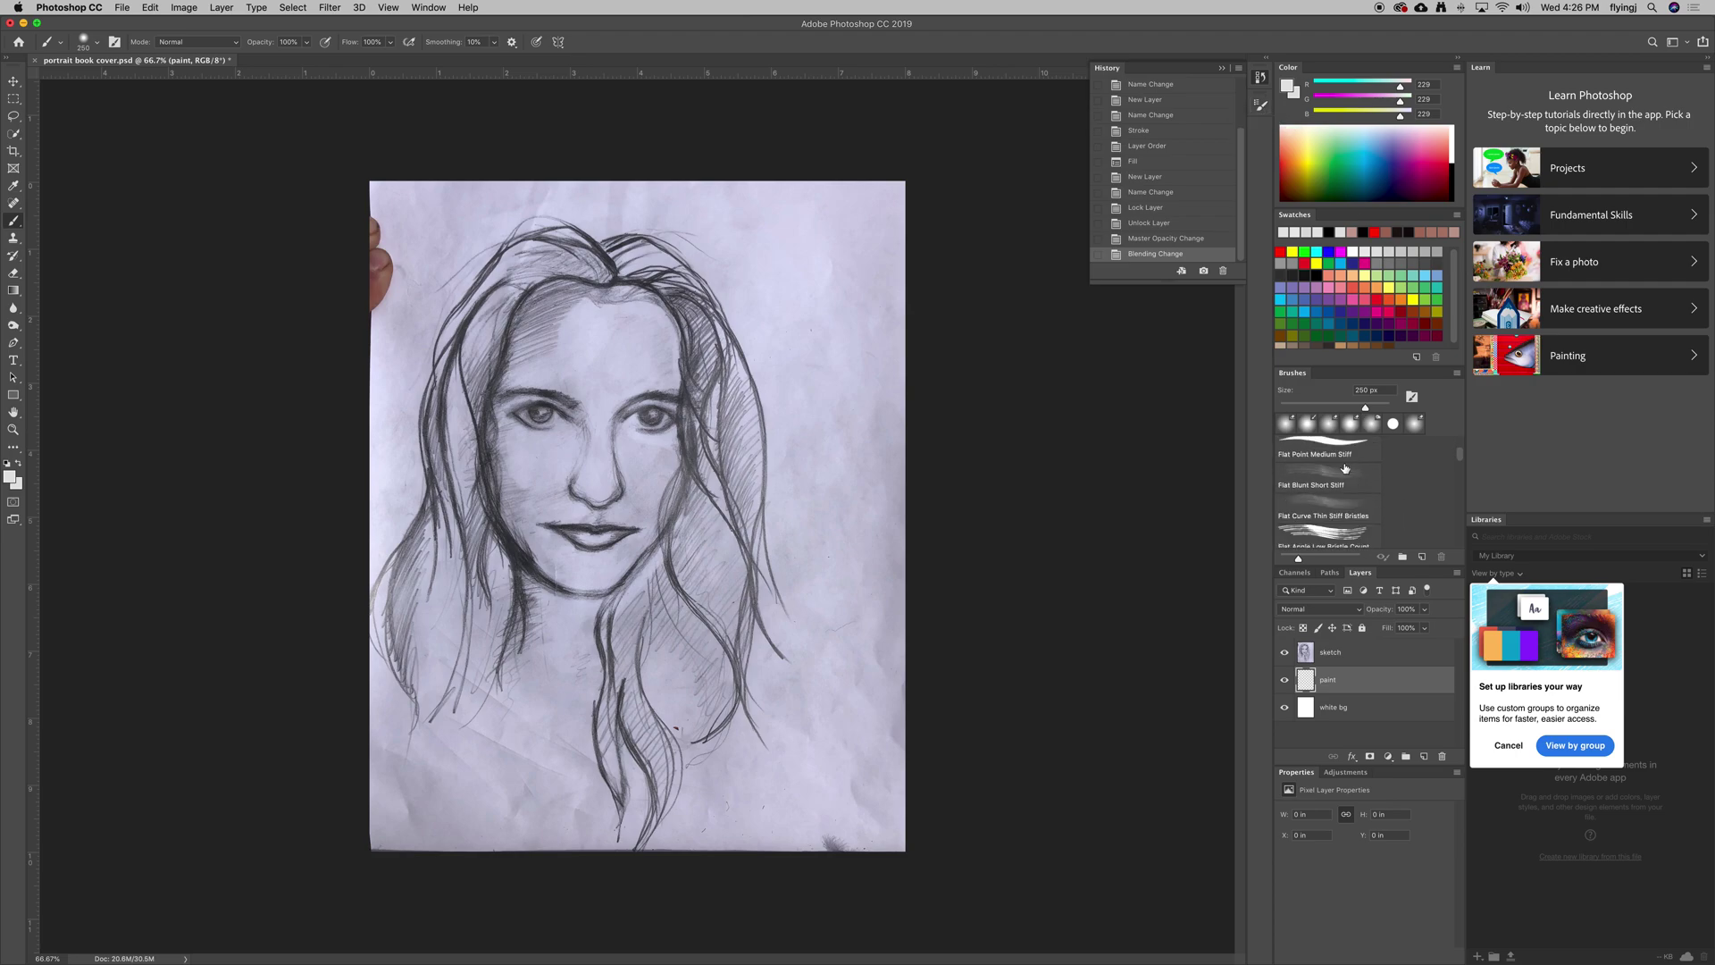
scroll(1344, 468, up, 2)
scroll(1345, 468, up, 1)
scroll(1345, 468, down, 2)
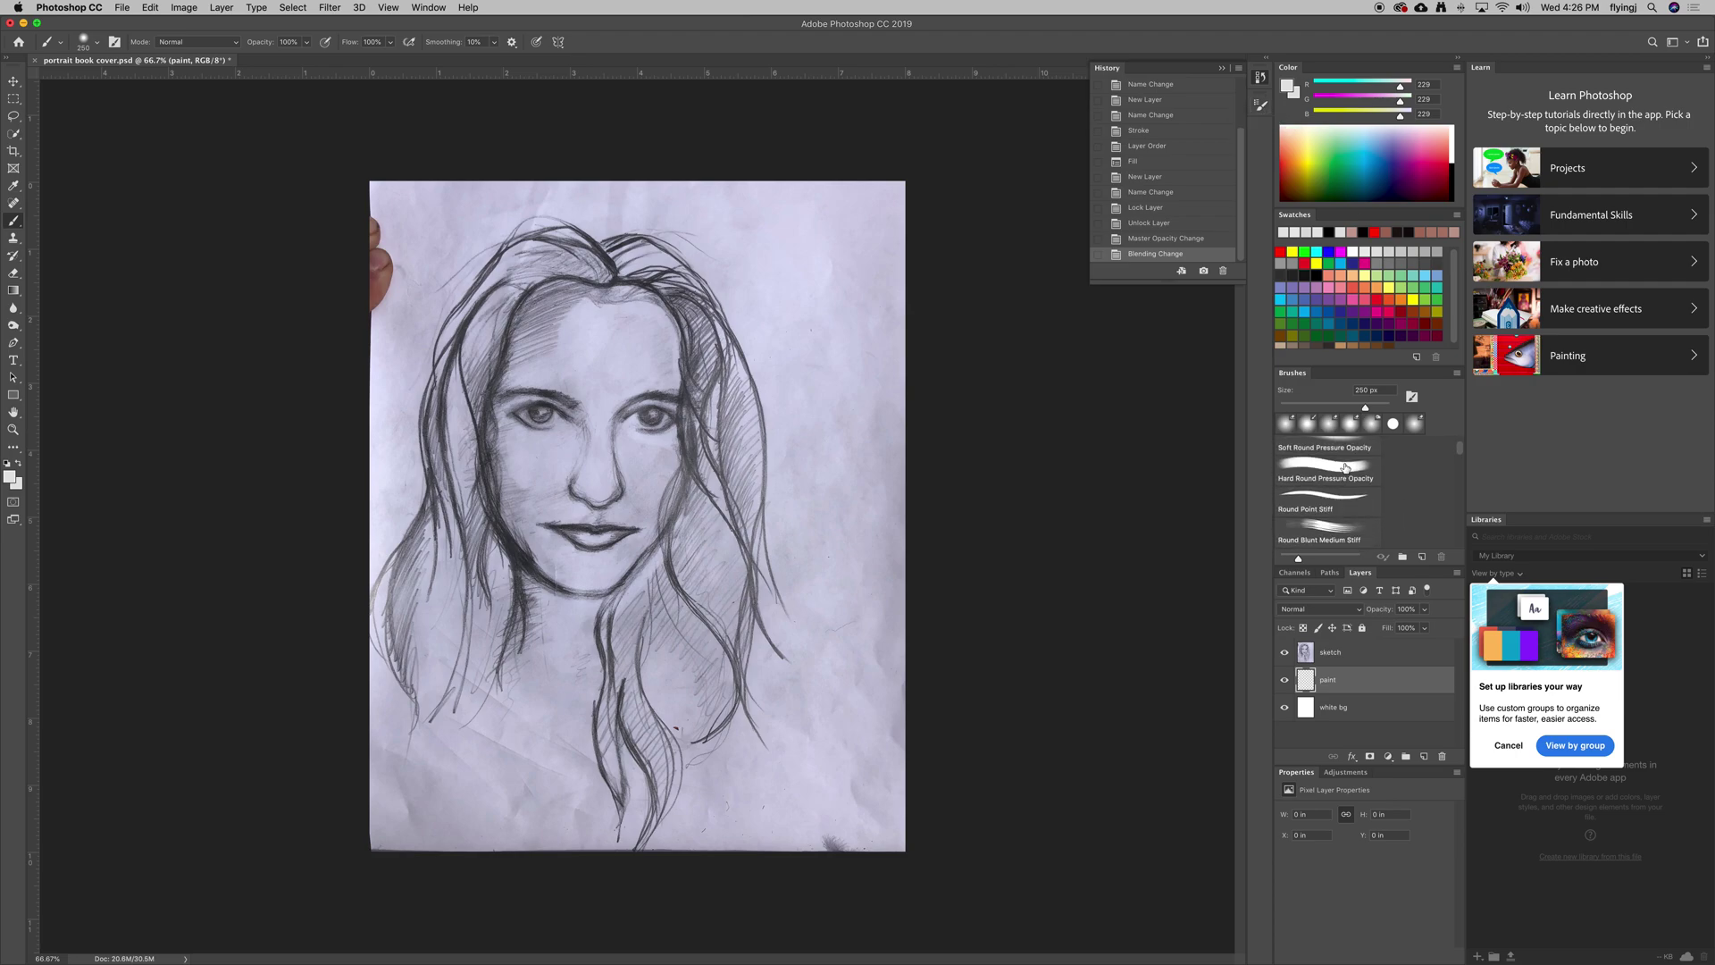
scroll(1345, 468, down, 2)
scroll(1346, 468, down, 2)
scroll(1345, 468, down, 2)
scroll(1345, 468, down, 2)
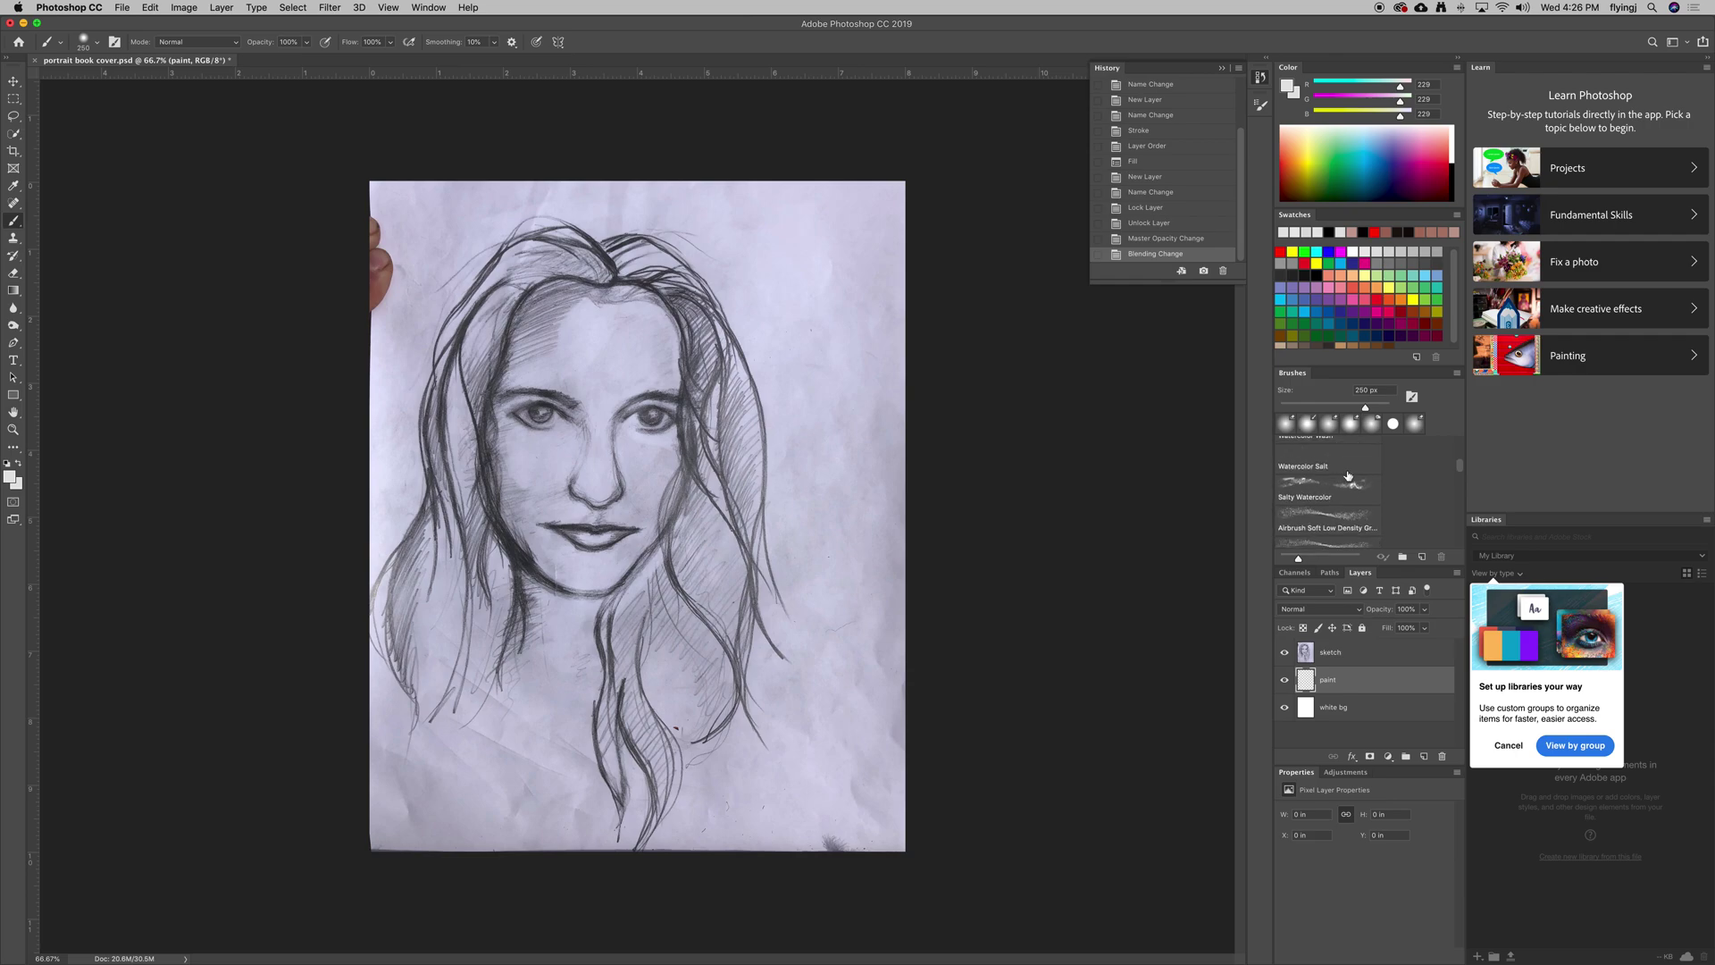
scroll(1346, 506, down, 2)
scroll(1346, 506, down, 2)
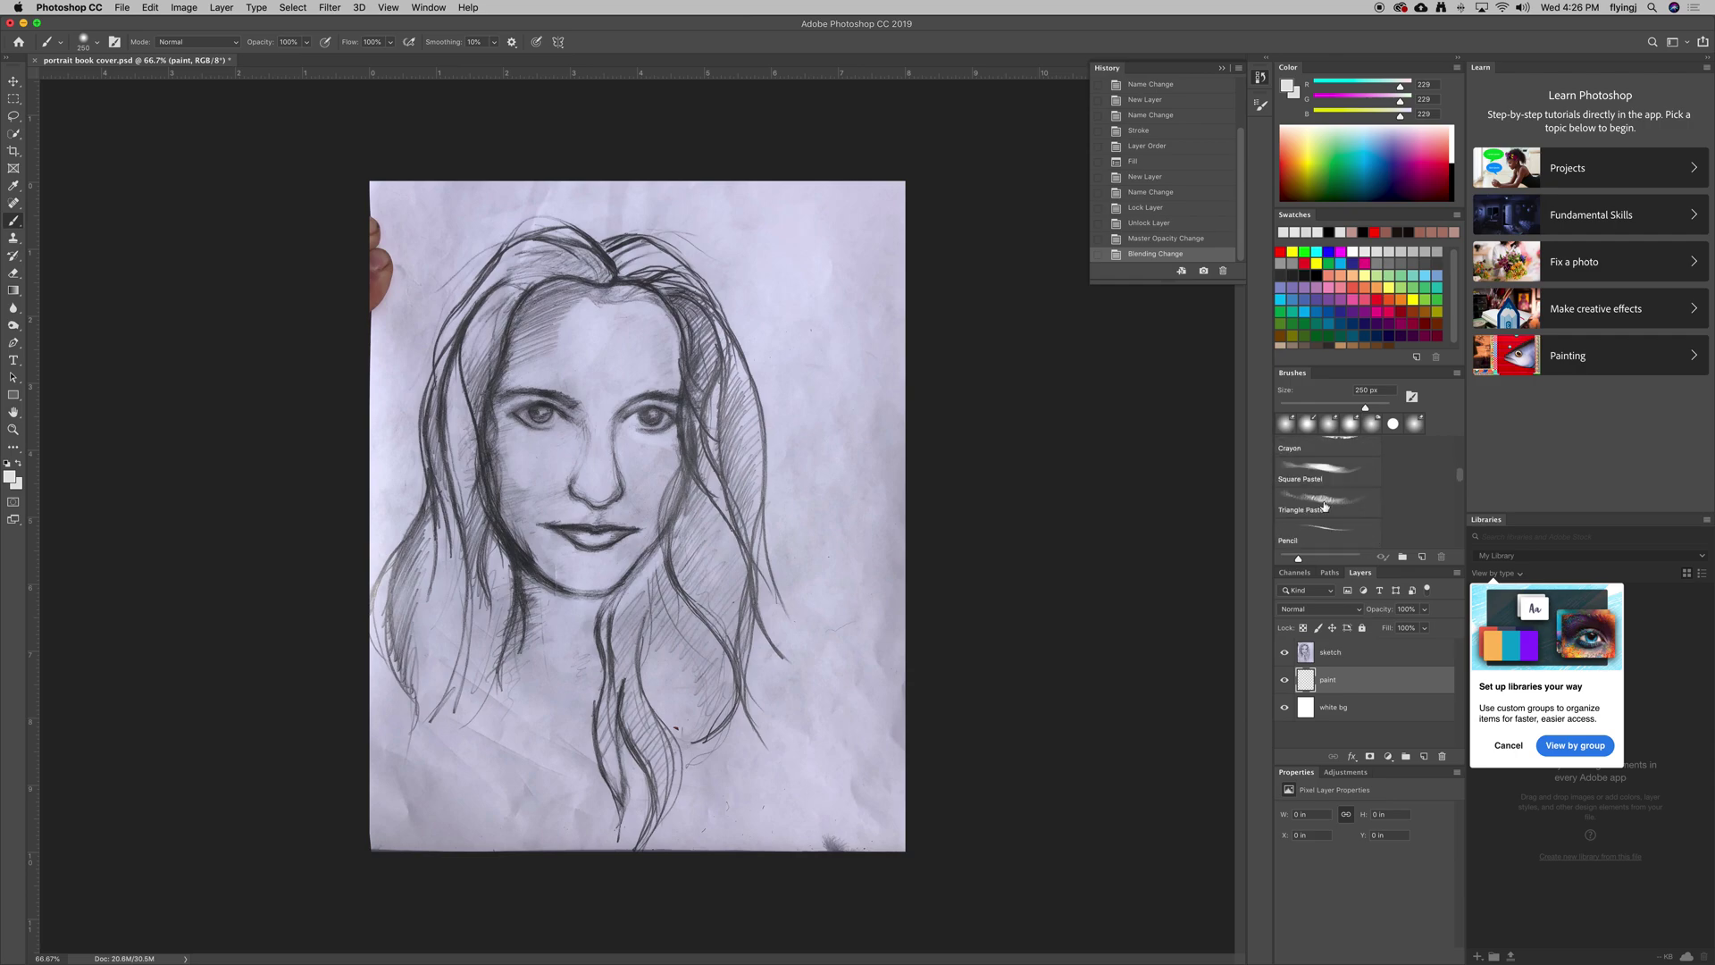
scroll(1329, 502, up, 10)
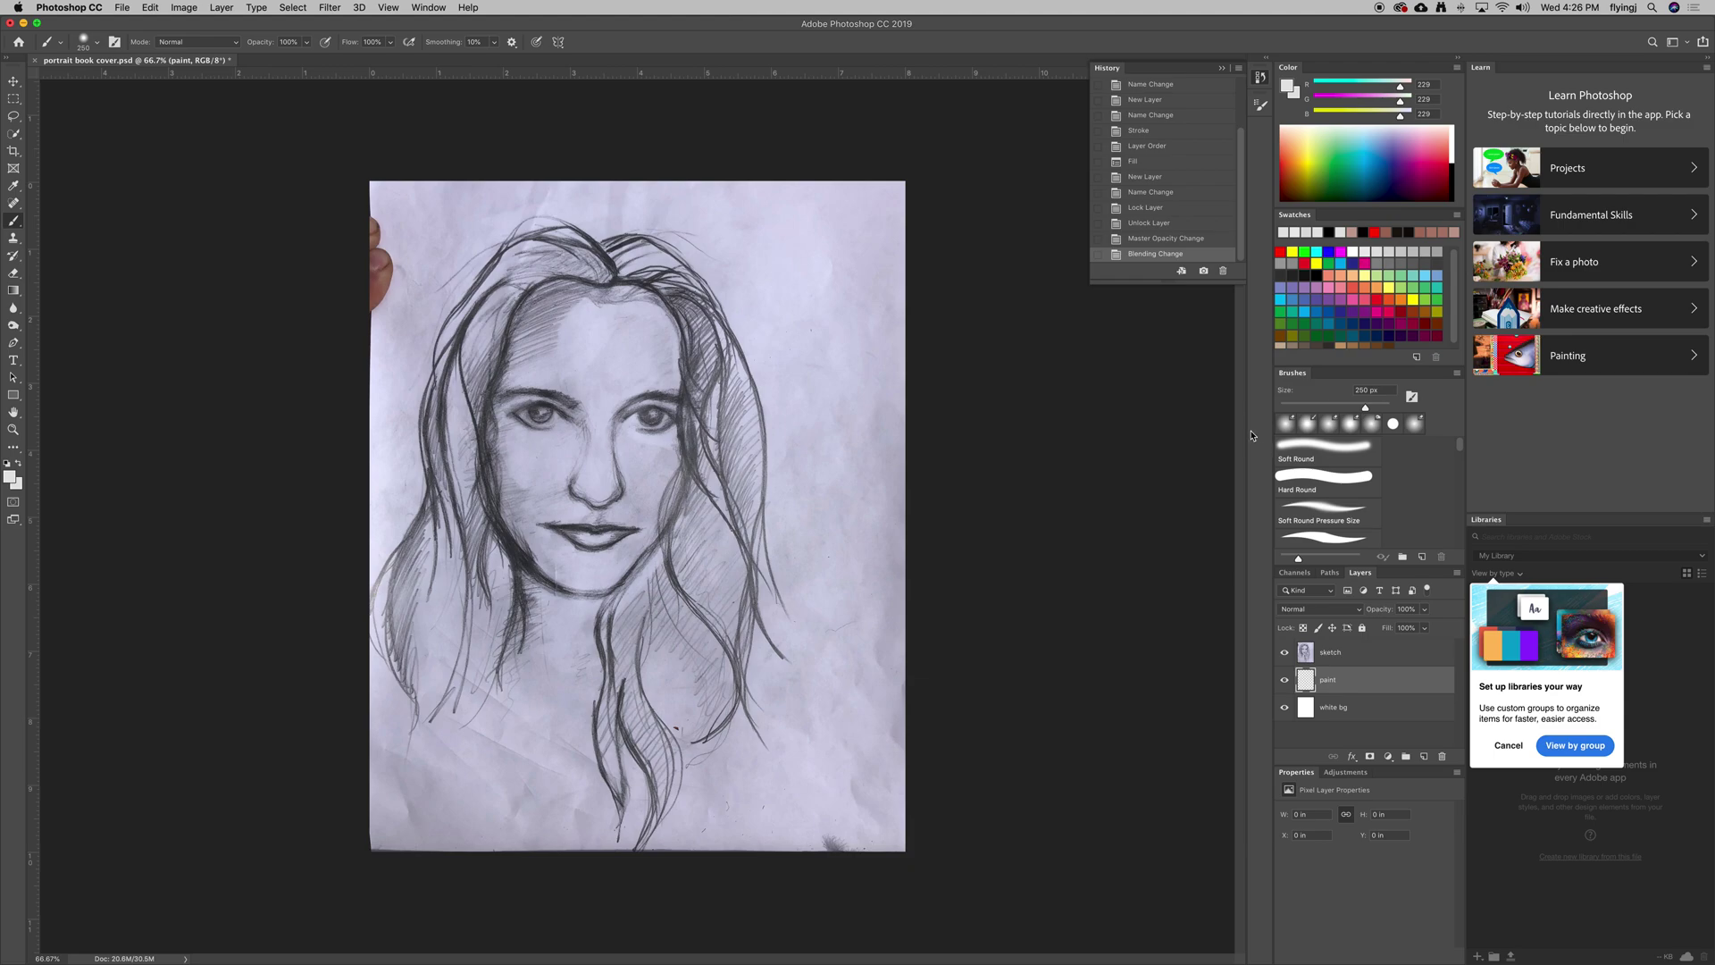
scroll(1393, 499, down, 3)
scroll(1392, 499, down, 3)
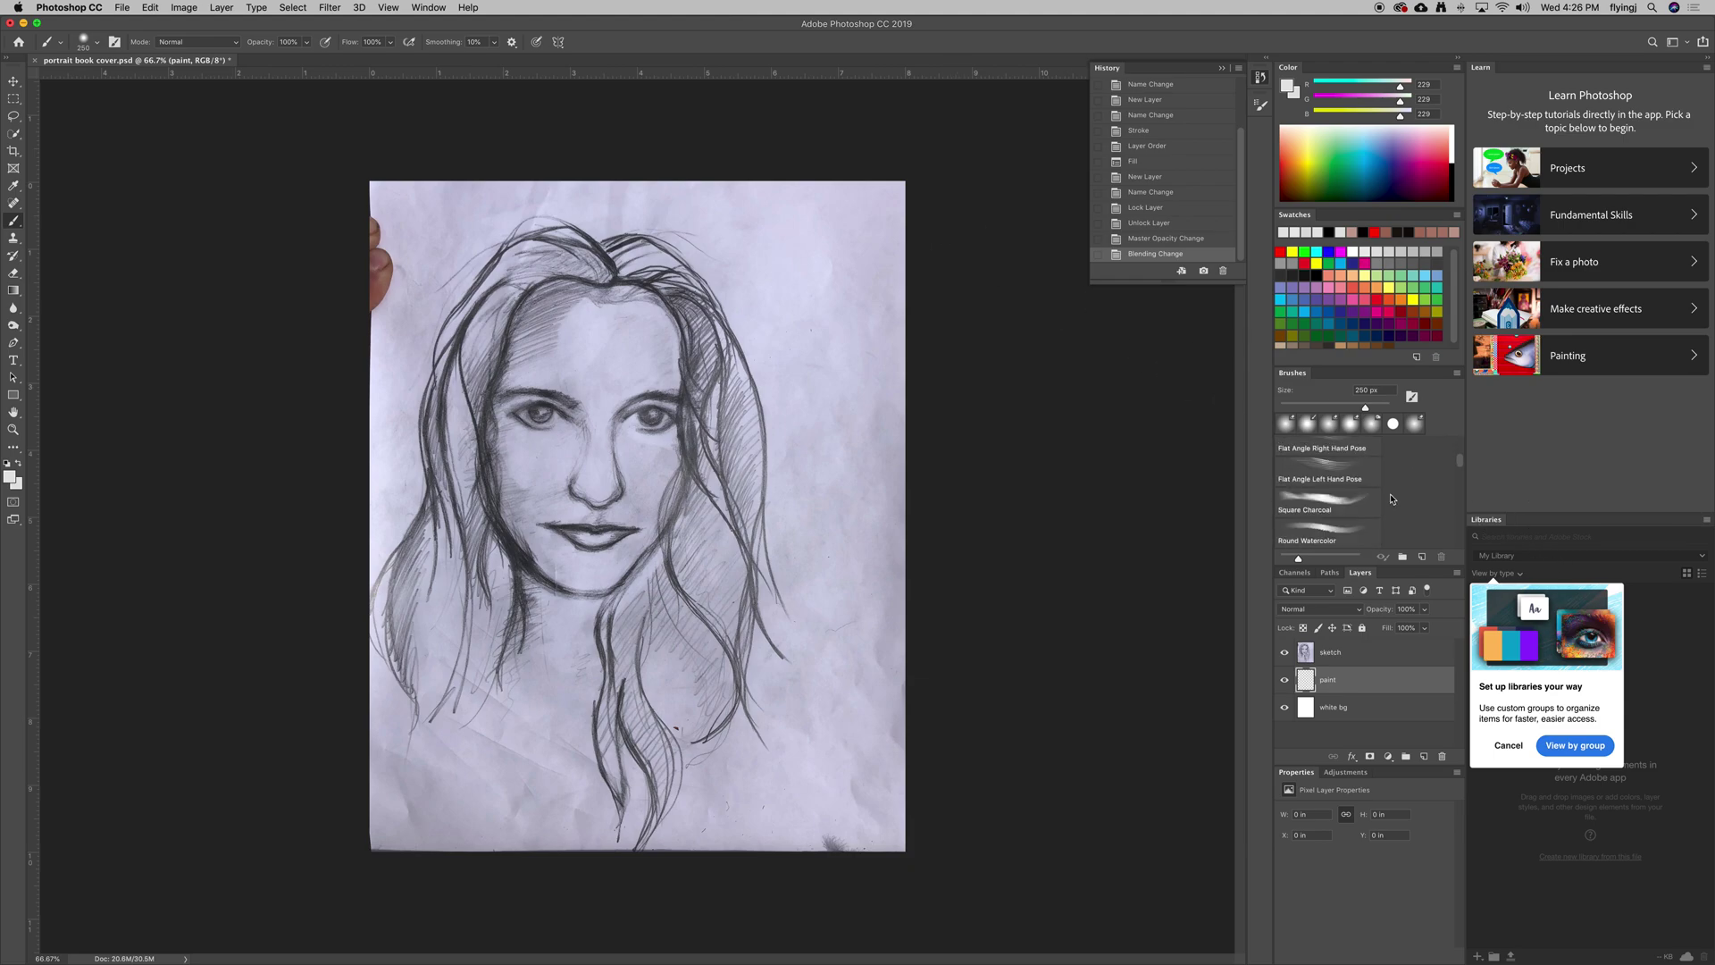
scroll(1352, 477, down, 2)
scroll(1356, 475, down, 2)
scroll(1360, 474, down, 2)
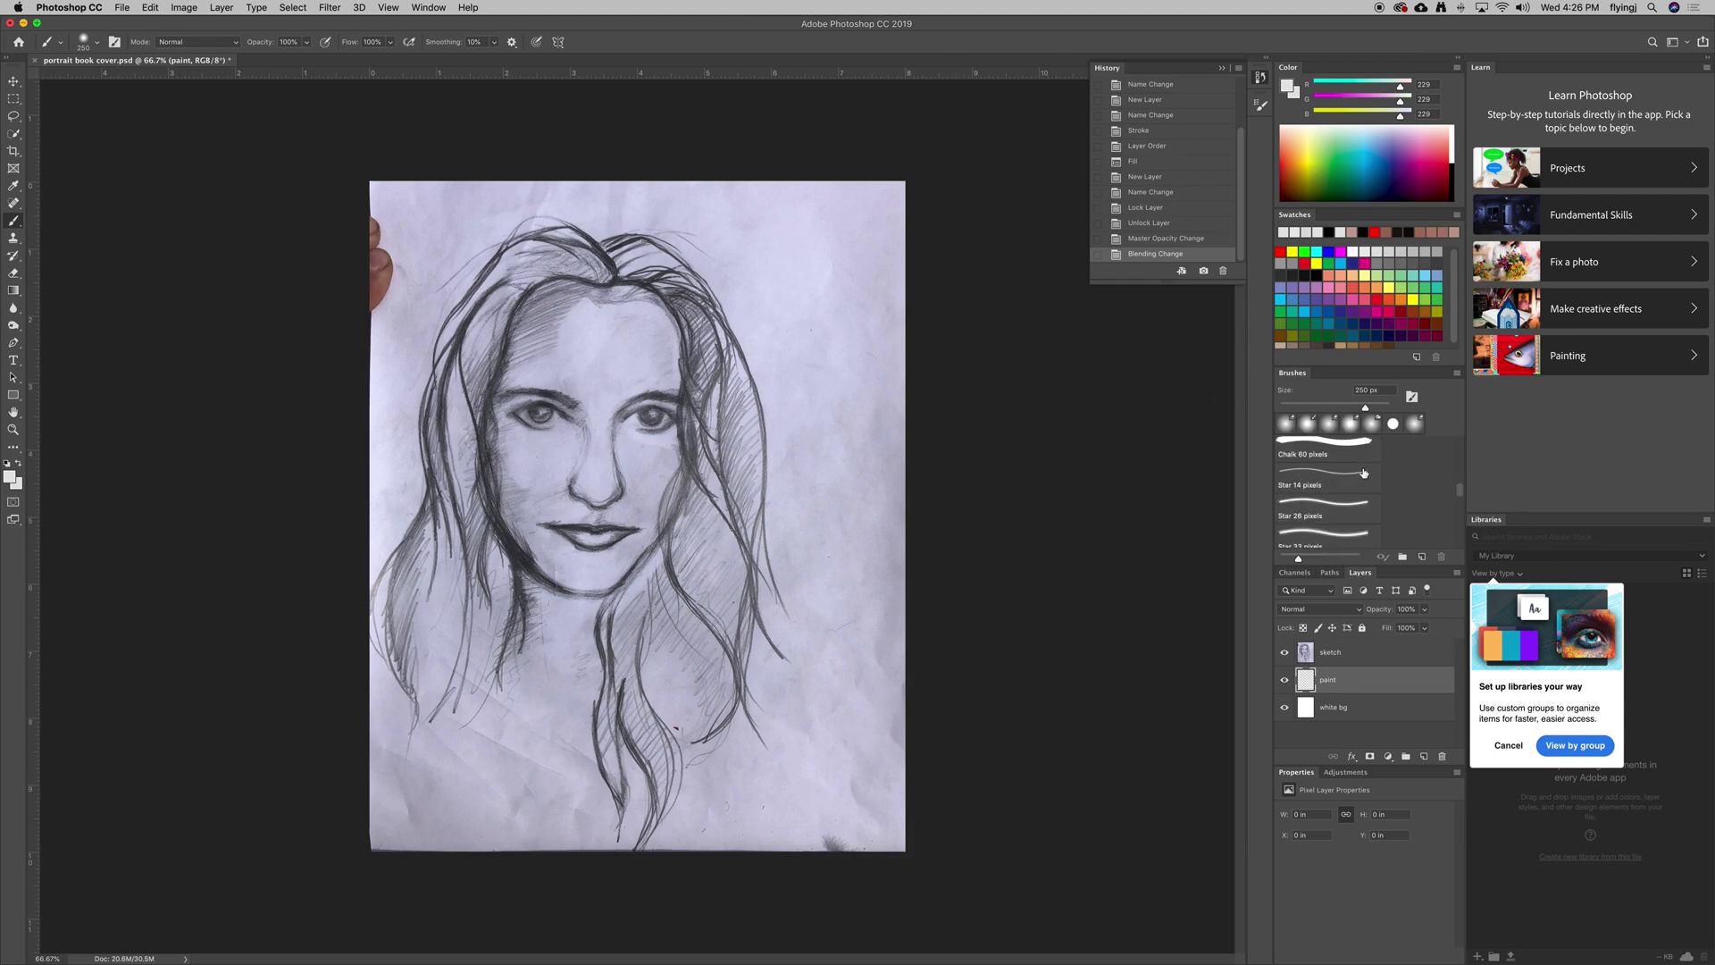
scroll(1364, 470, down, 2)
scroll(1363, 471, down, 1)
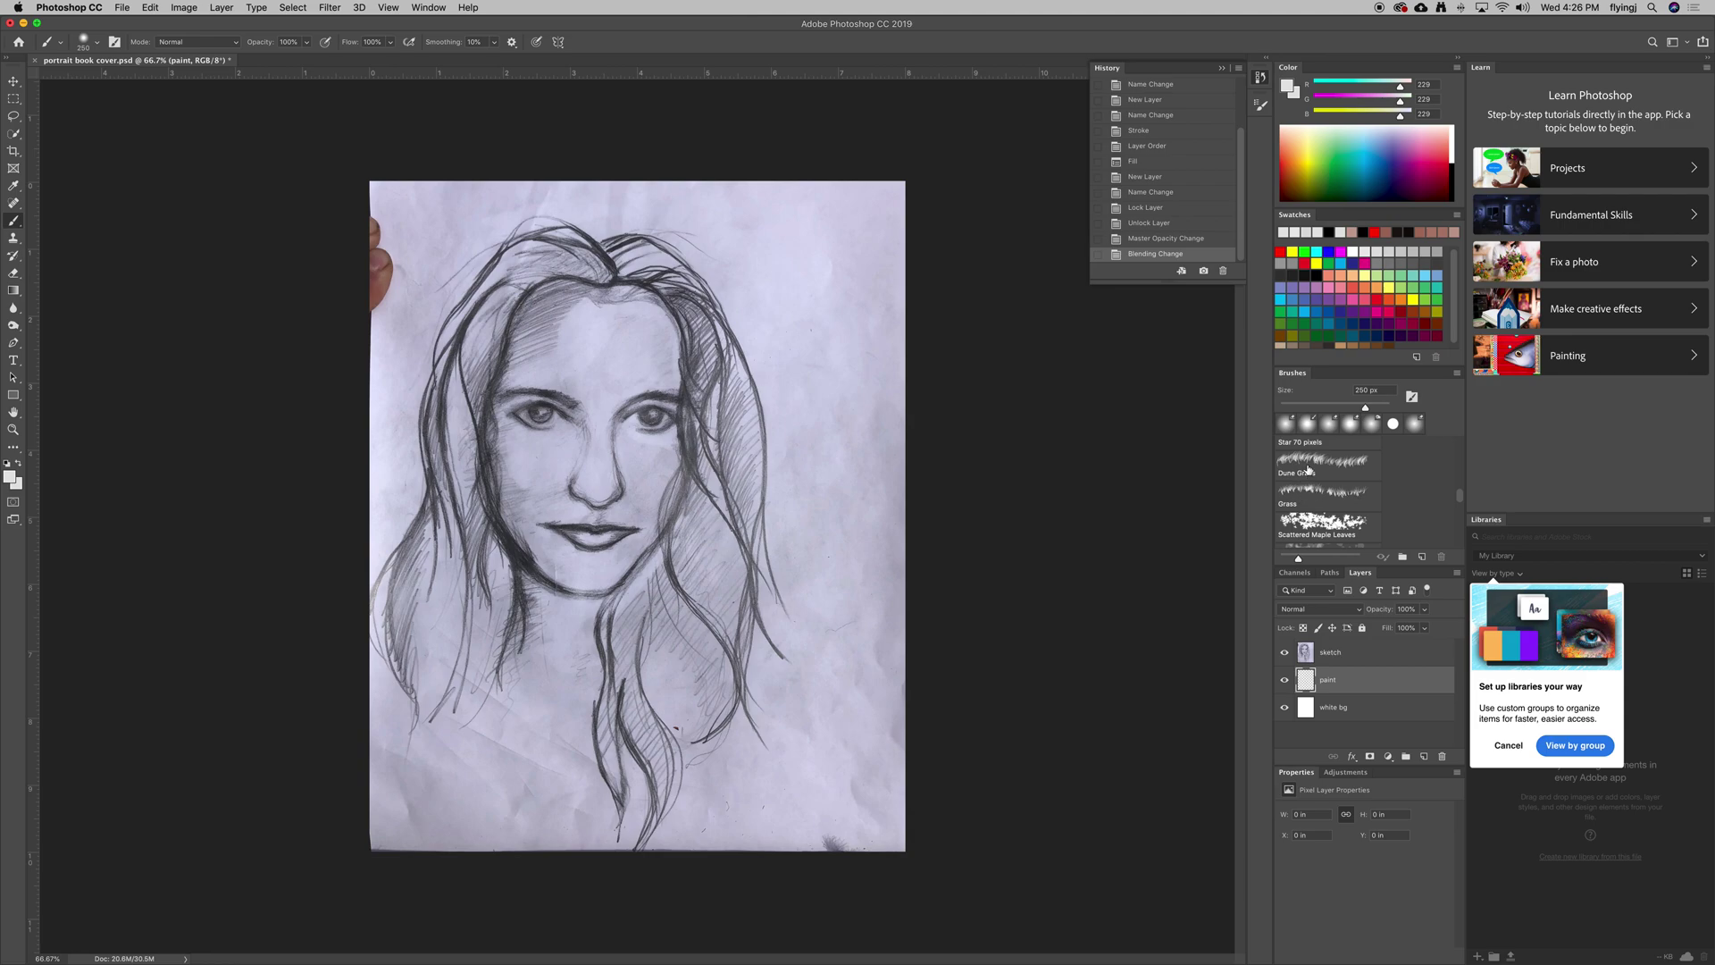
scroll(1396, 485, up, 10)
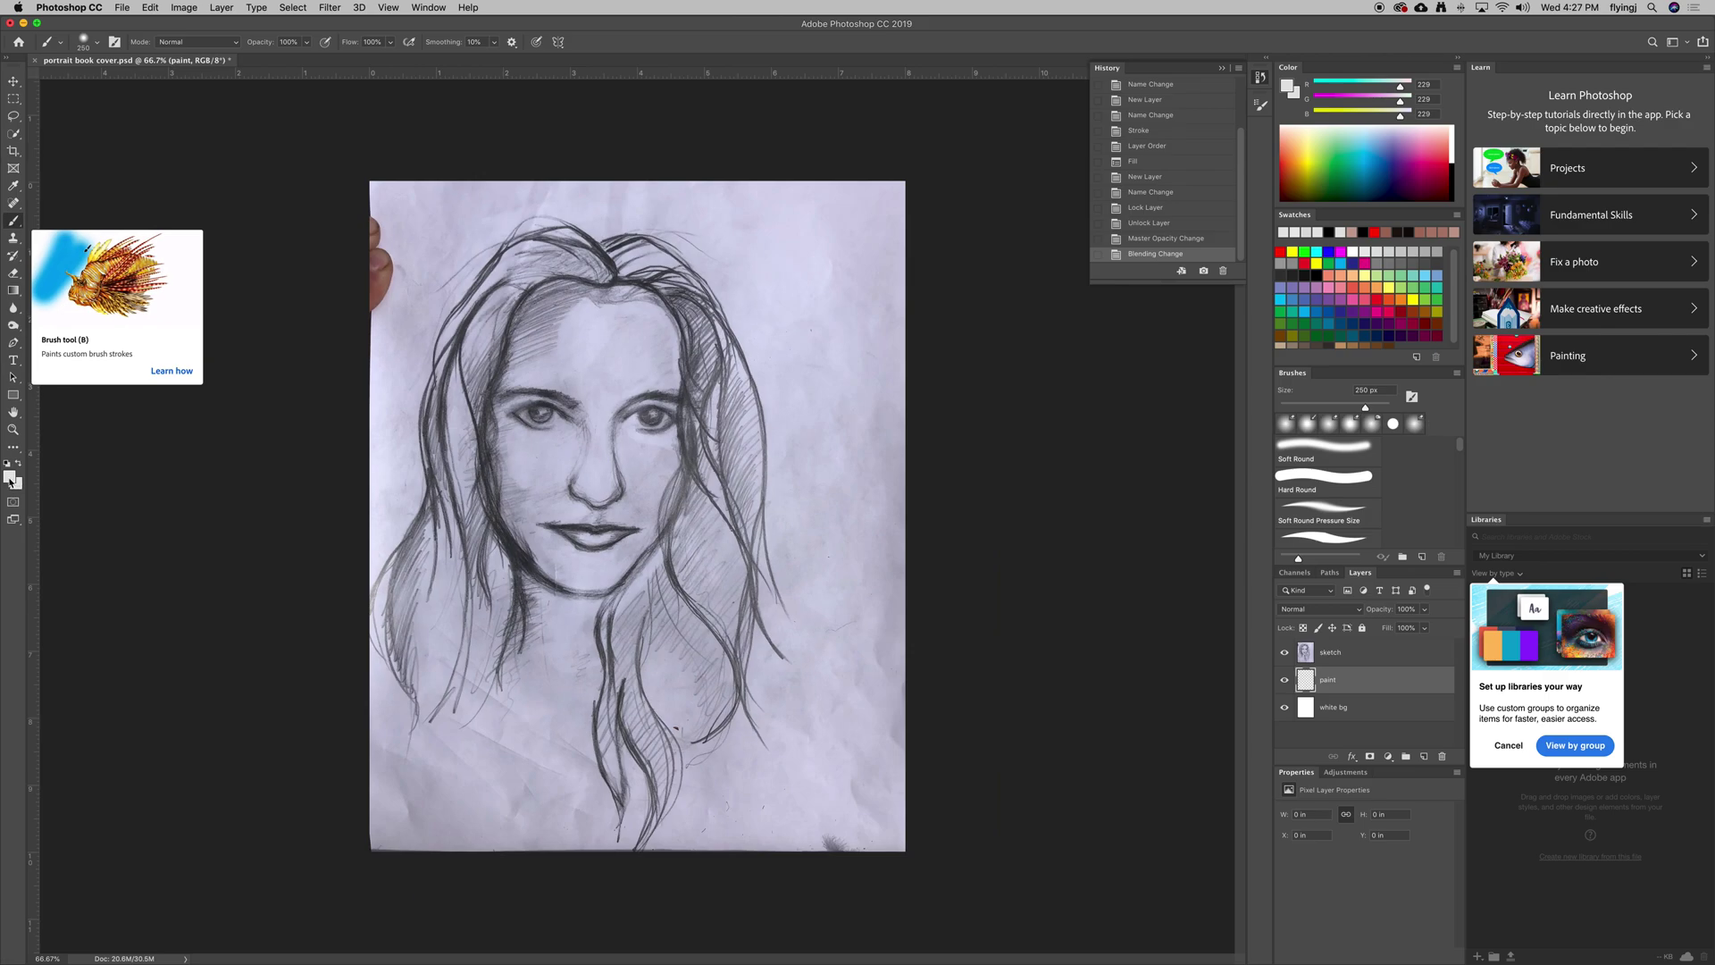
Try pink, cyan, blue and bright cyan swatches as the foreground colour
click(11, 480)
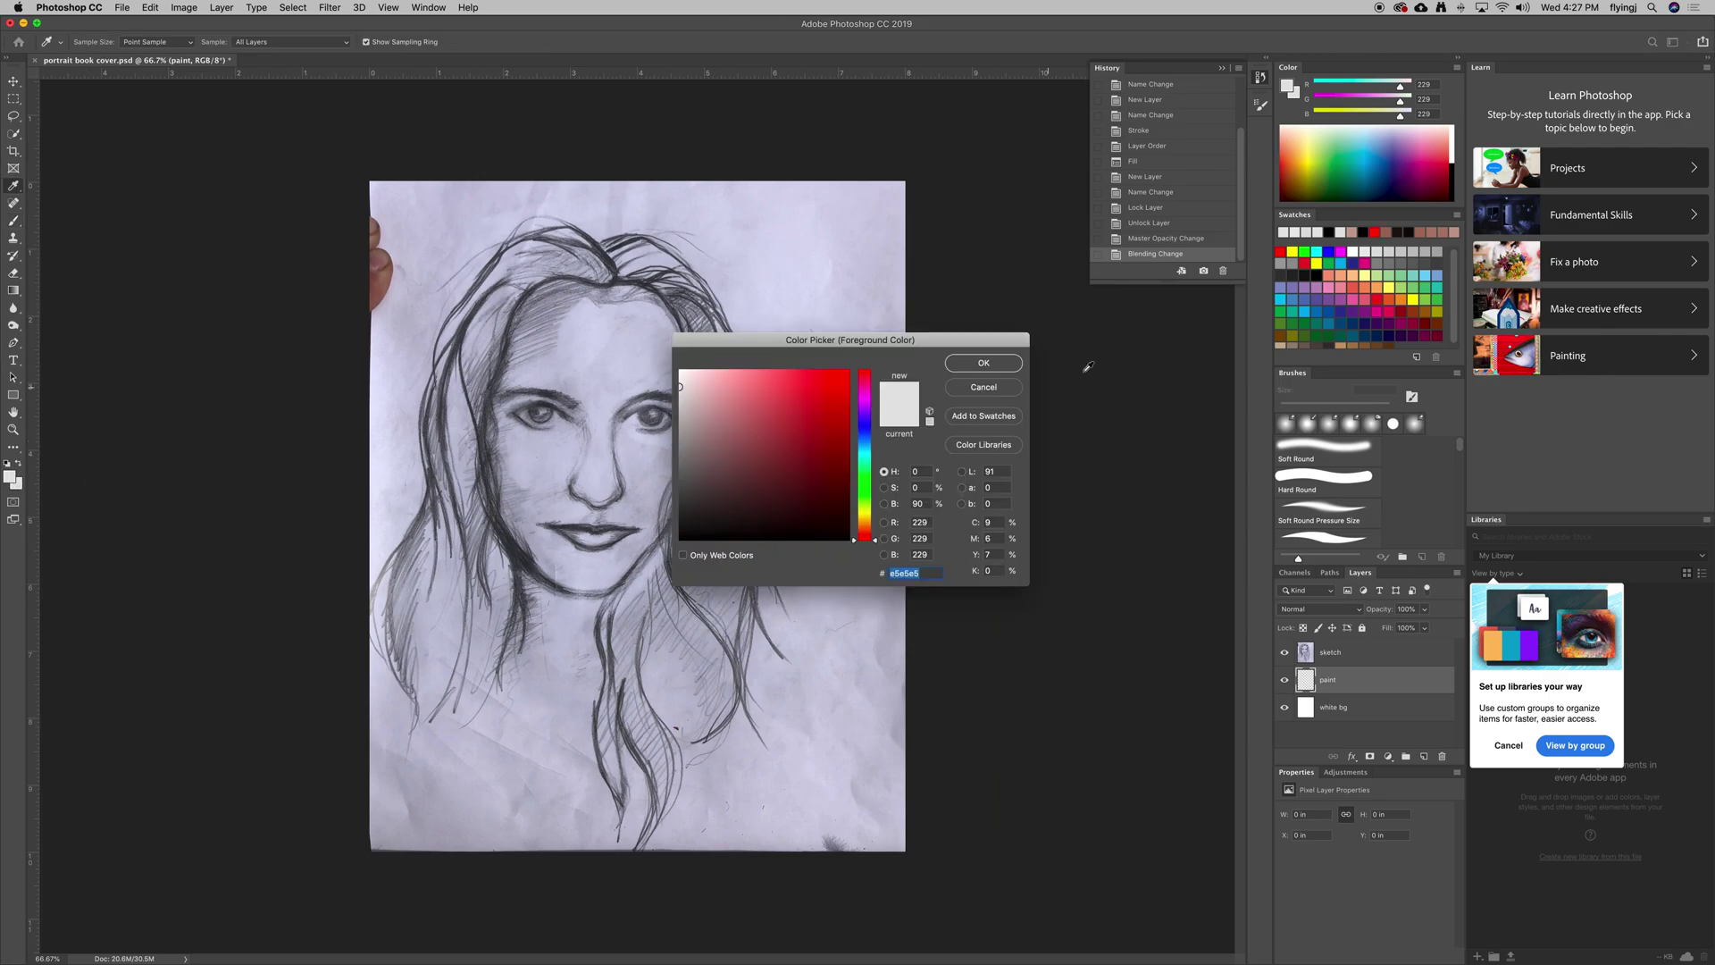
click(992, 374)
click(12, 479)
click(1000, 372)
drag(1383, 92, 1362, 98)
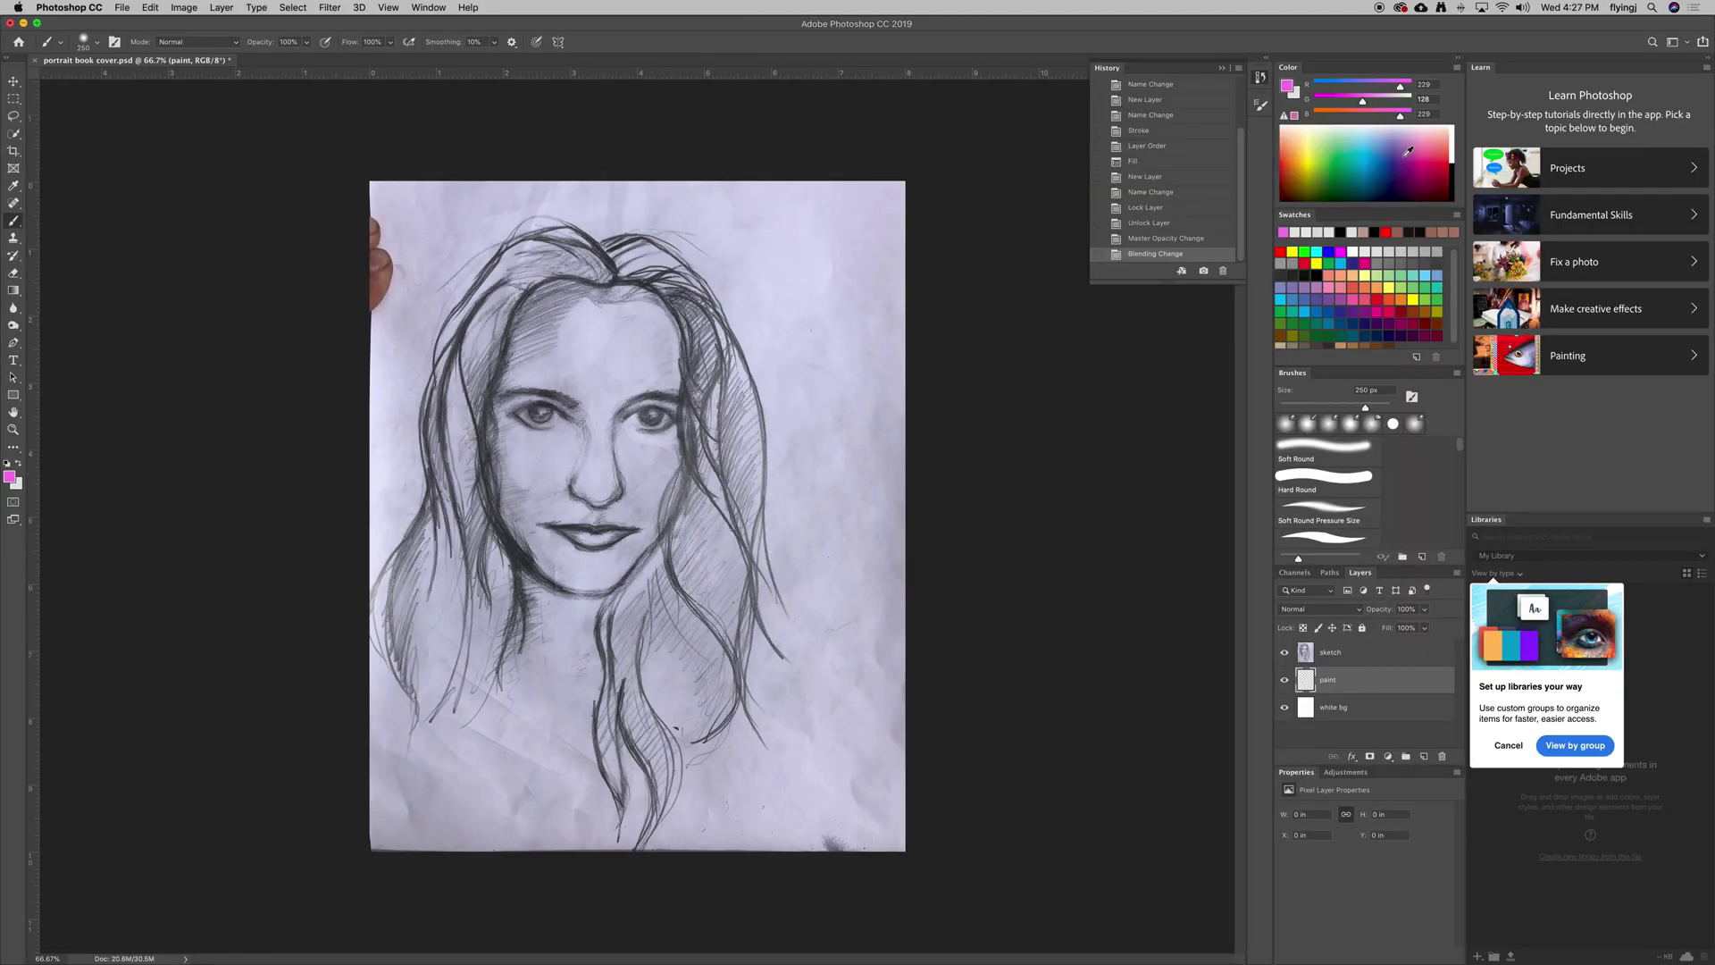
click(1364, 155)
click(1383, 159)
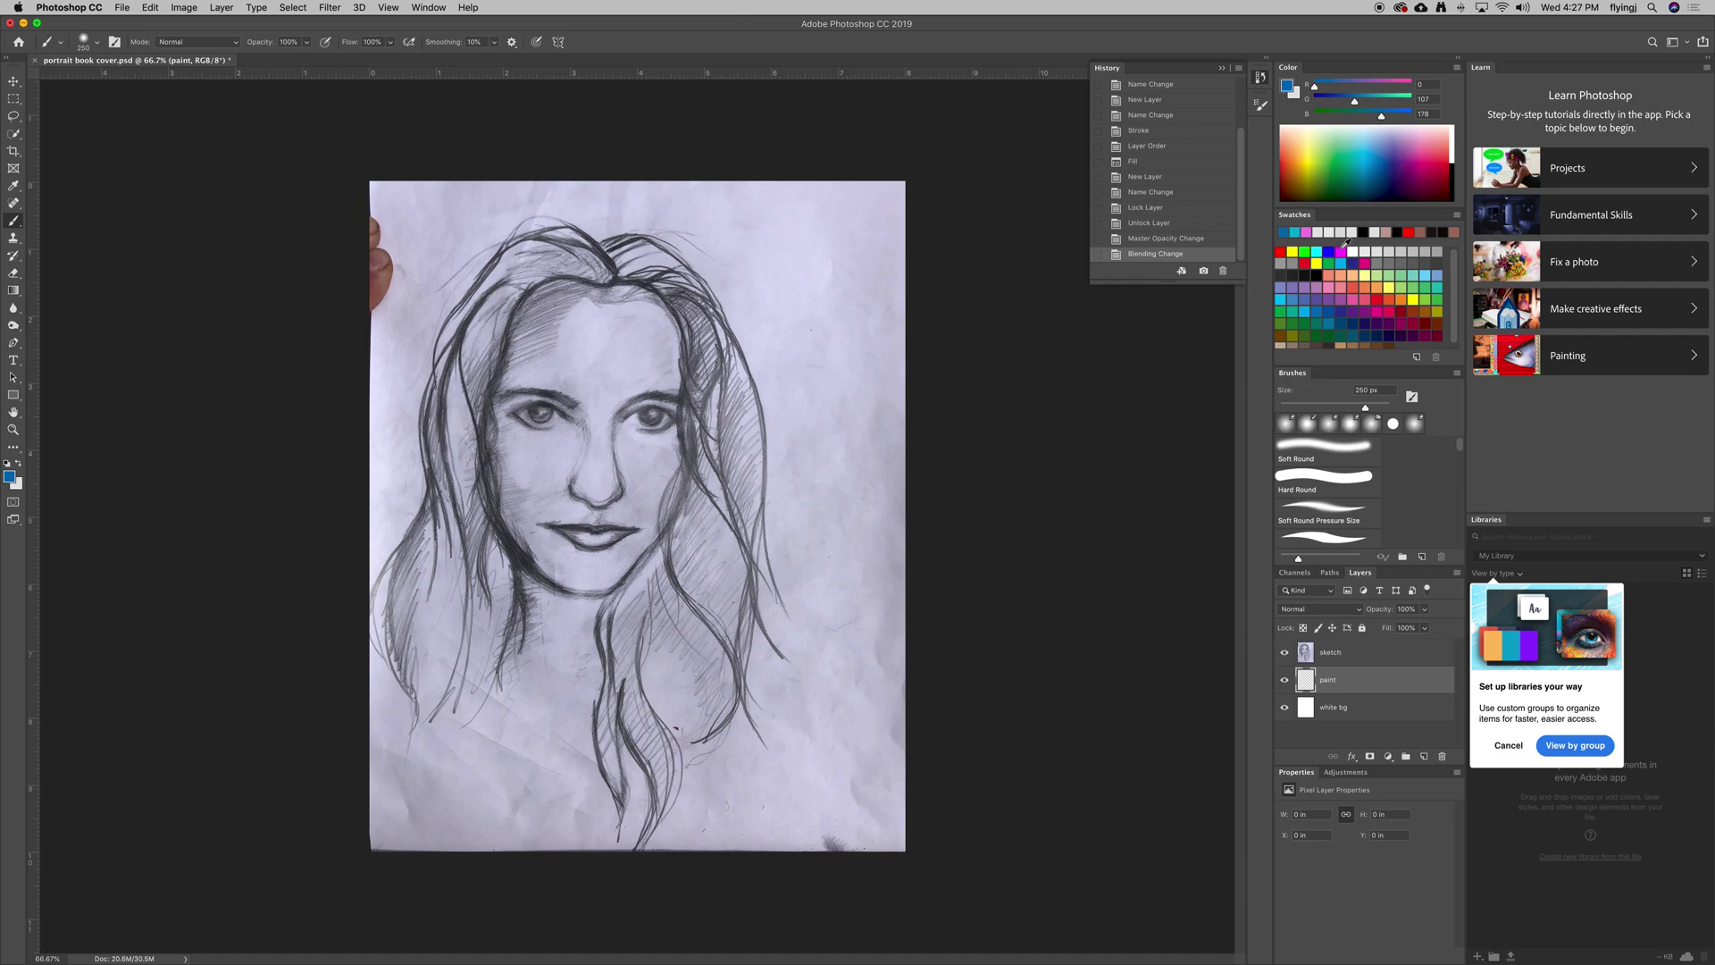
click(1315, 252)
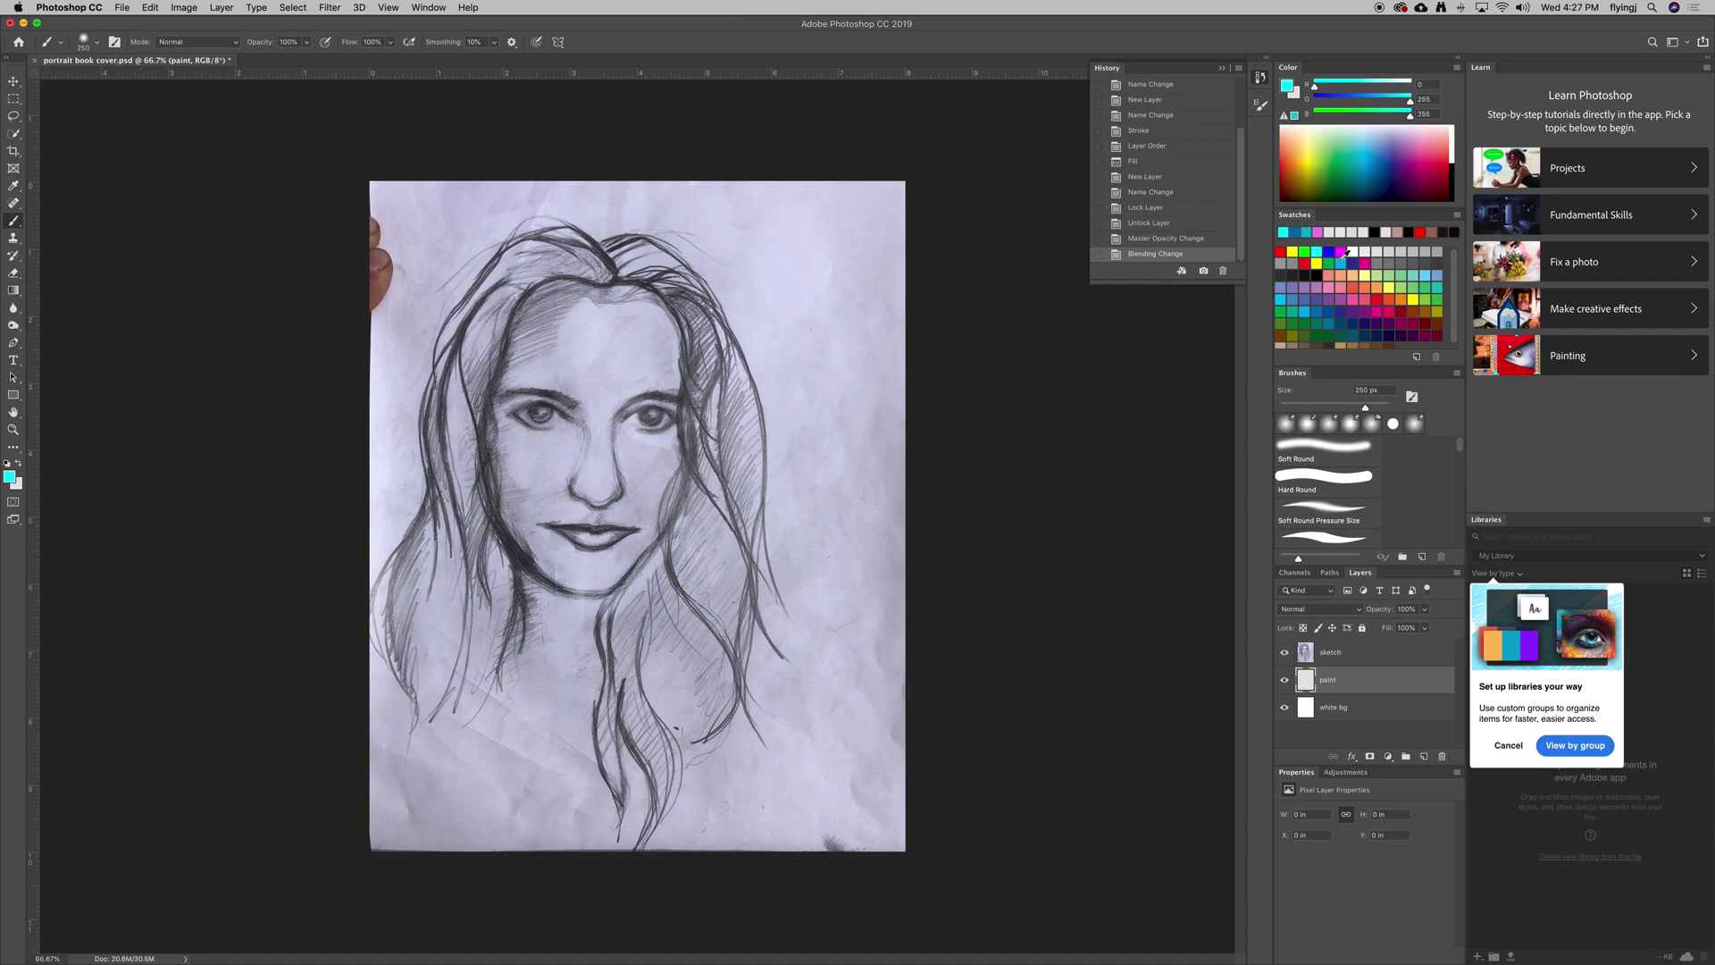
Explore teal, navy and red hues in the Color Picker, then confirm green
click(10, 478)
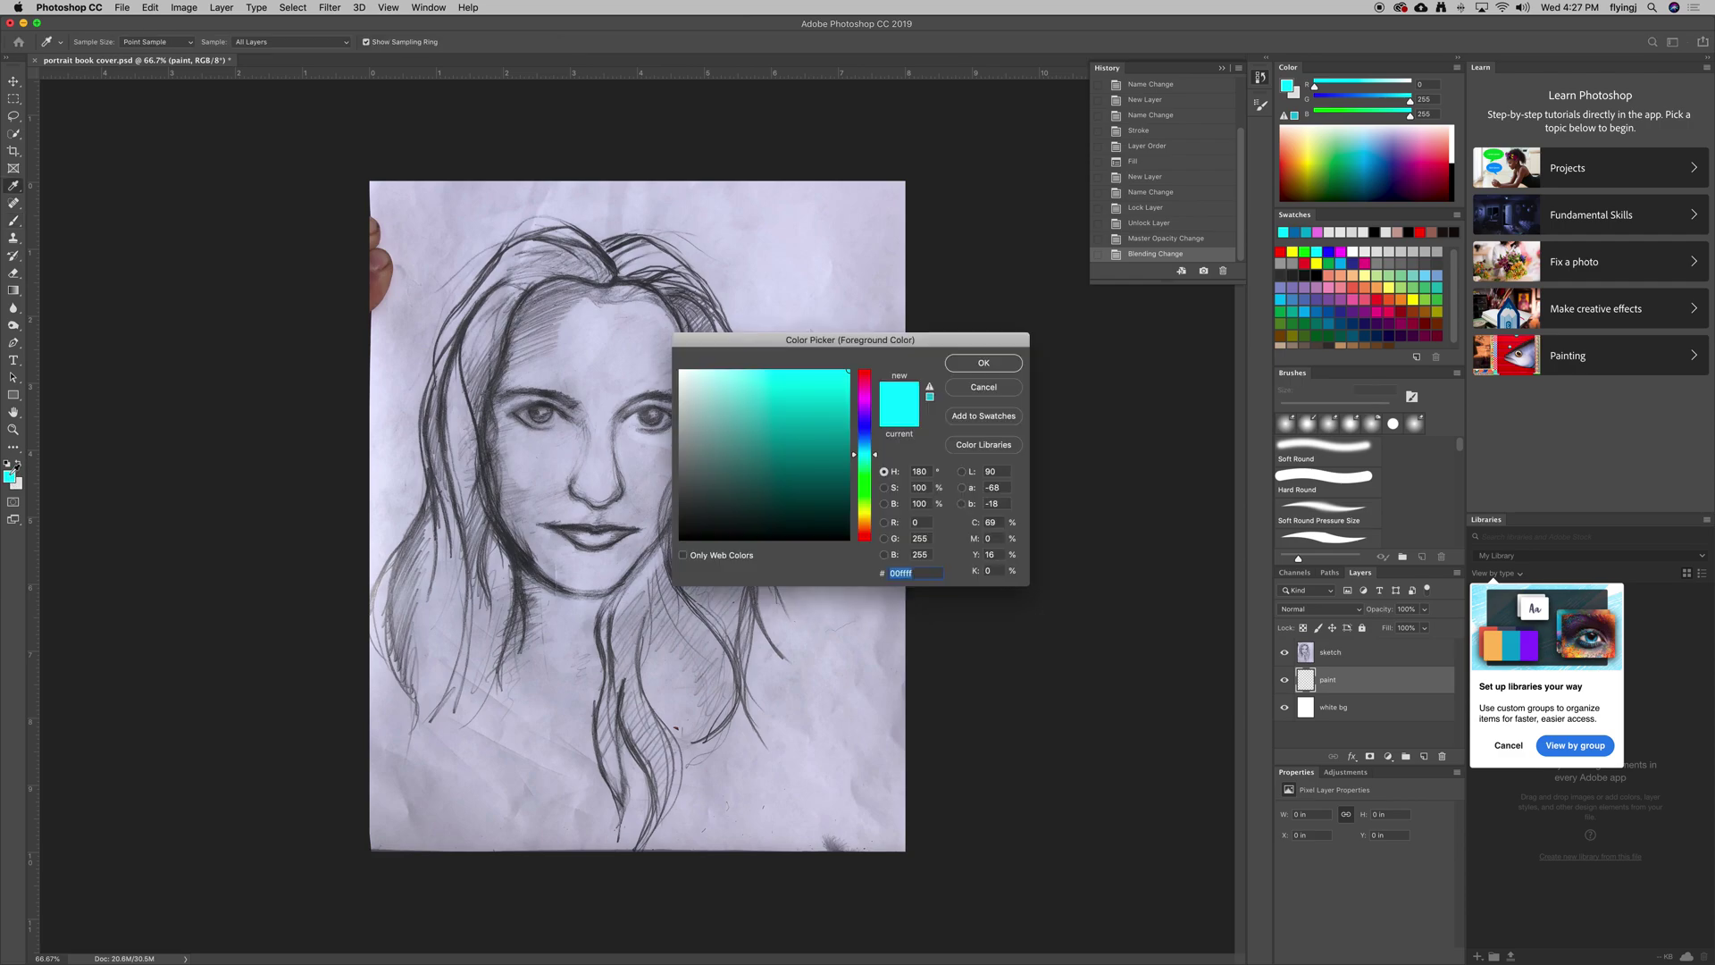
drag(811, 413, 775, 463)
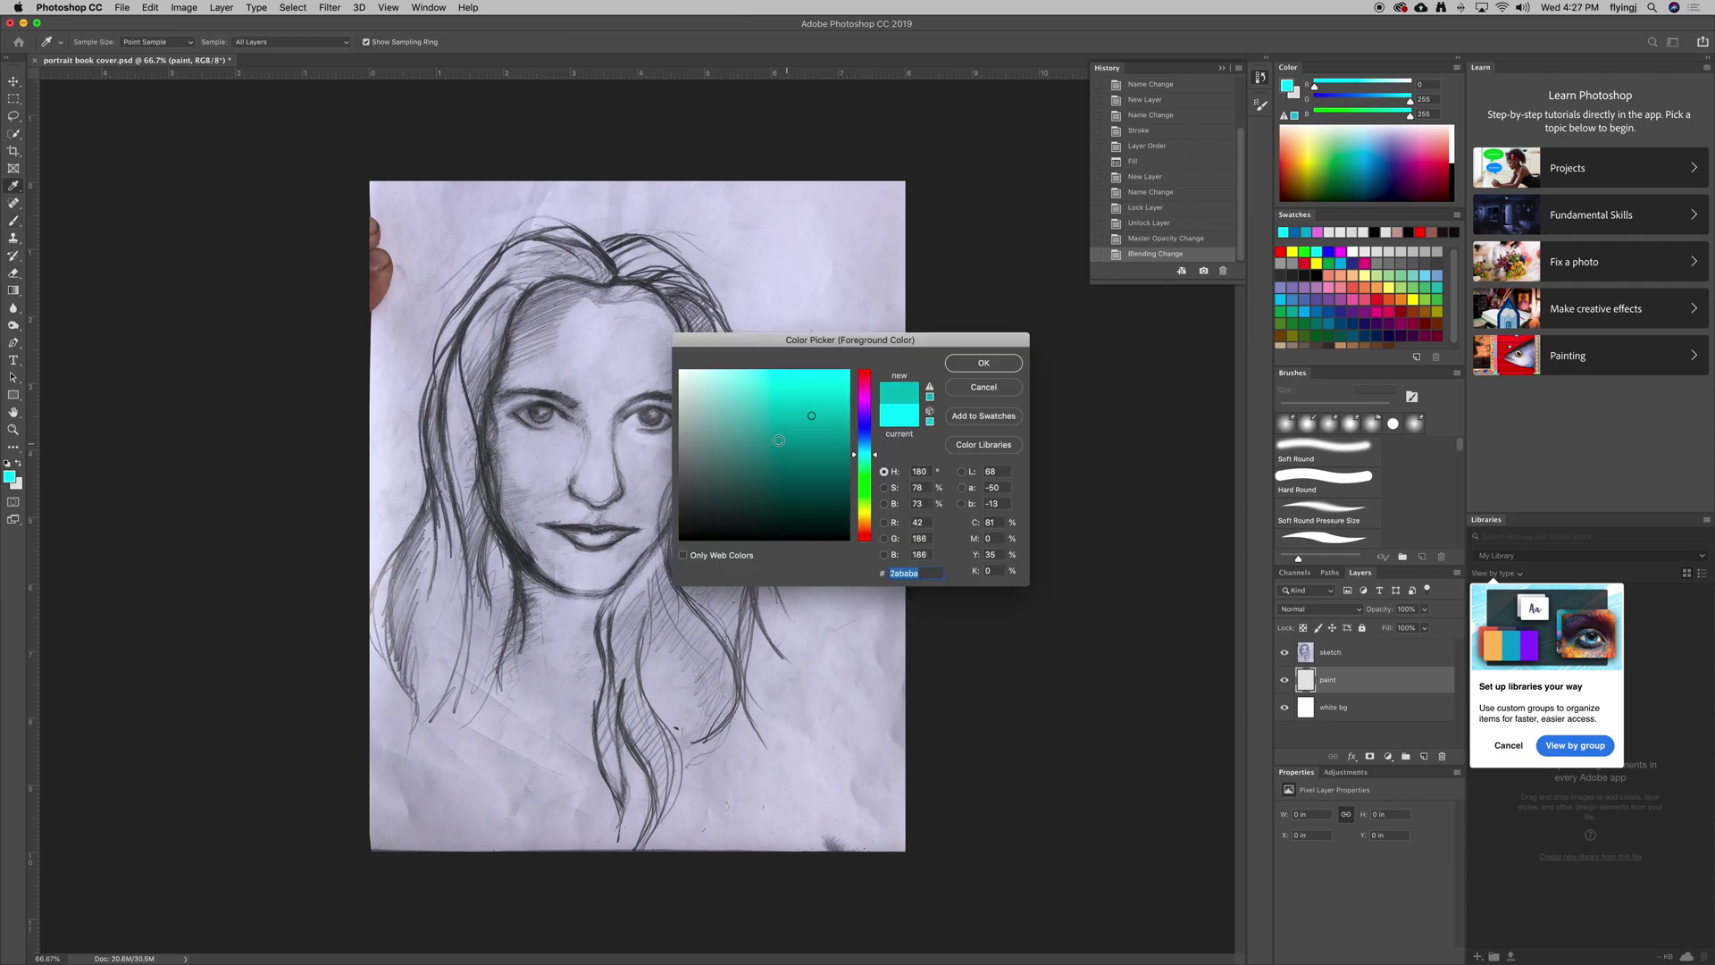
mouse_move(775, 463)
mouse_down()
mouse_move(740, 470)
mouse_move(772, 492)
mouse_up()
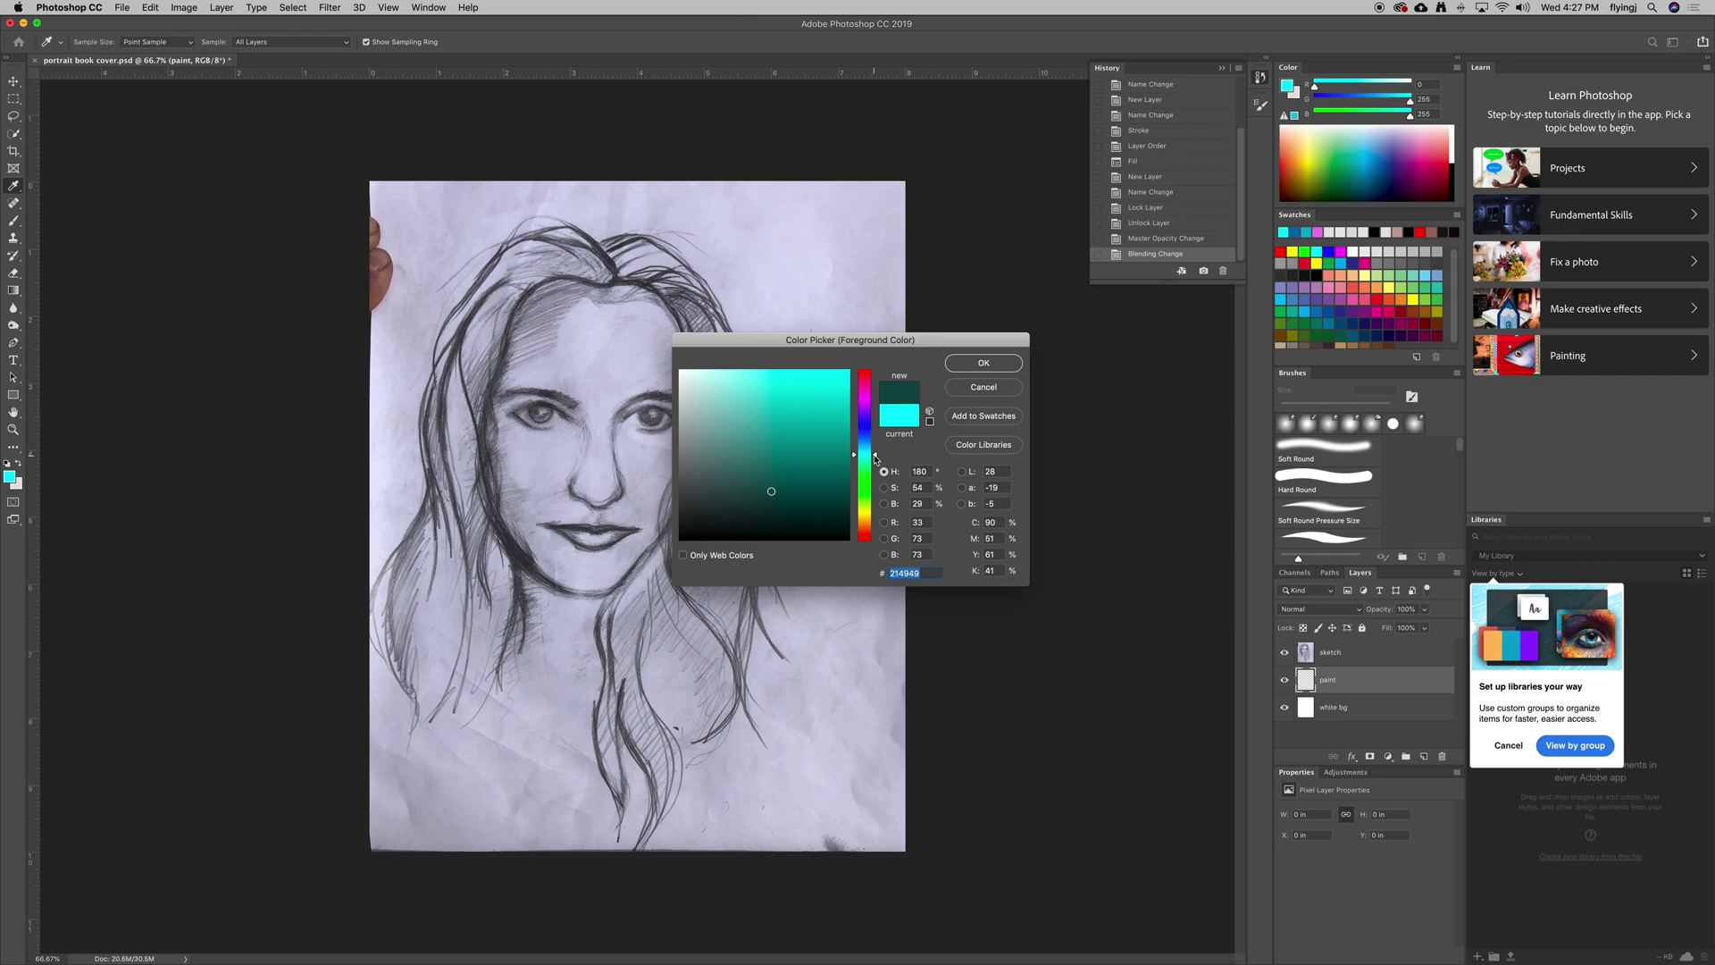
drag(875, 458, 886, 430)
mouse_move(887, 430)
mouse_down()
mouse_move(889, 541)
mouse_move(887, 498)
mouse_up()
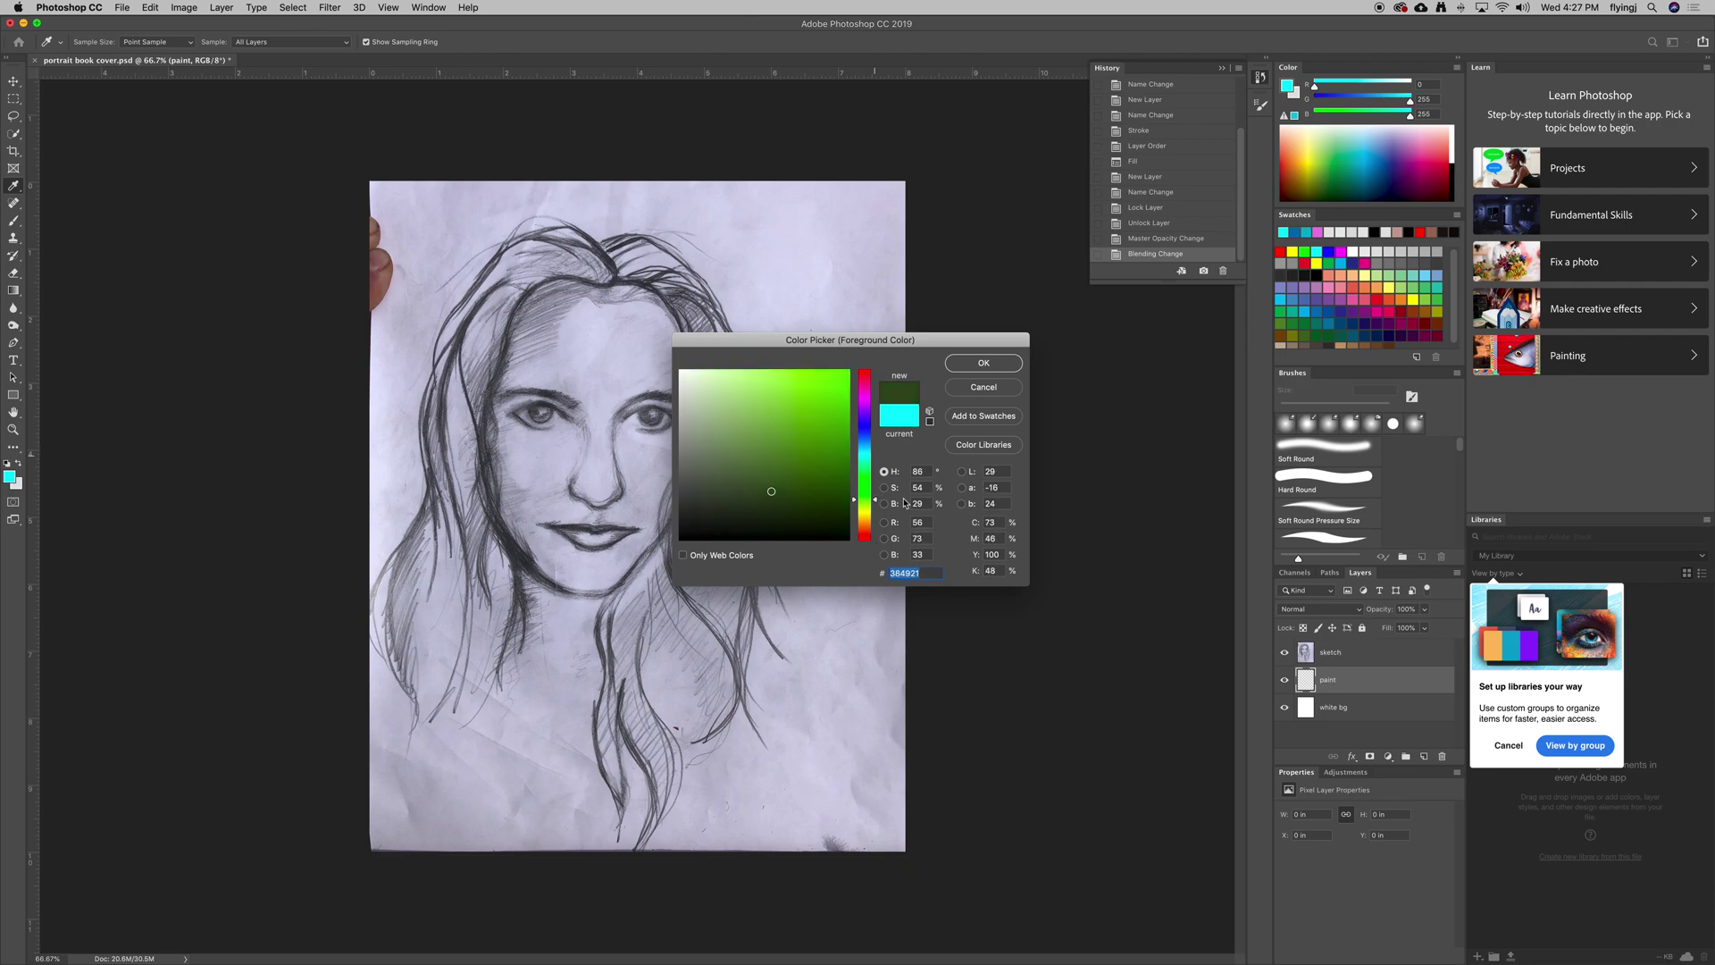
click(817, 418)
click(984, 363)
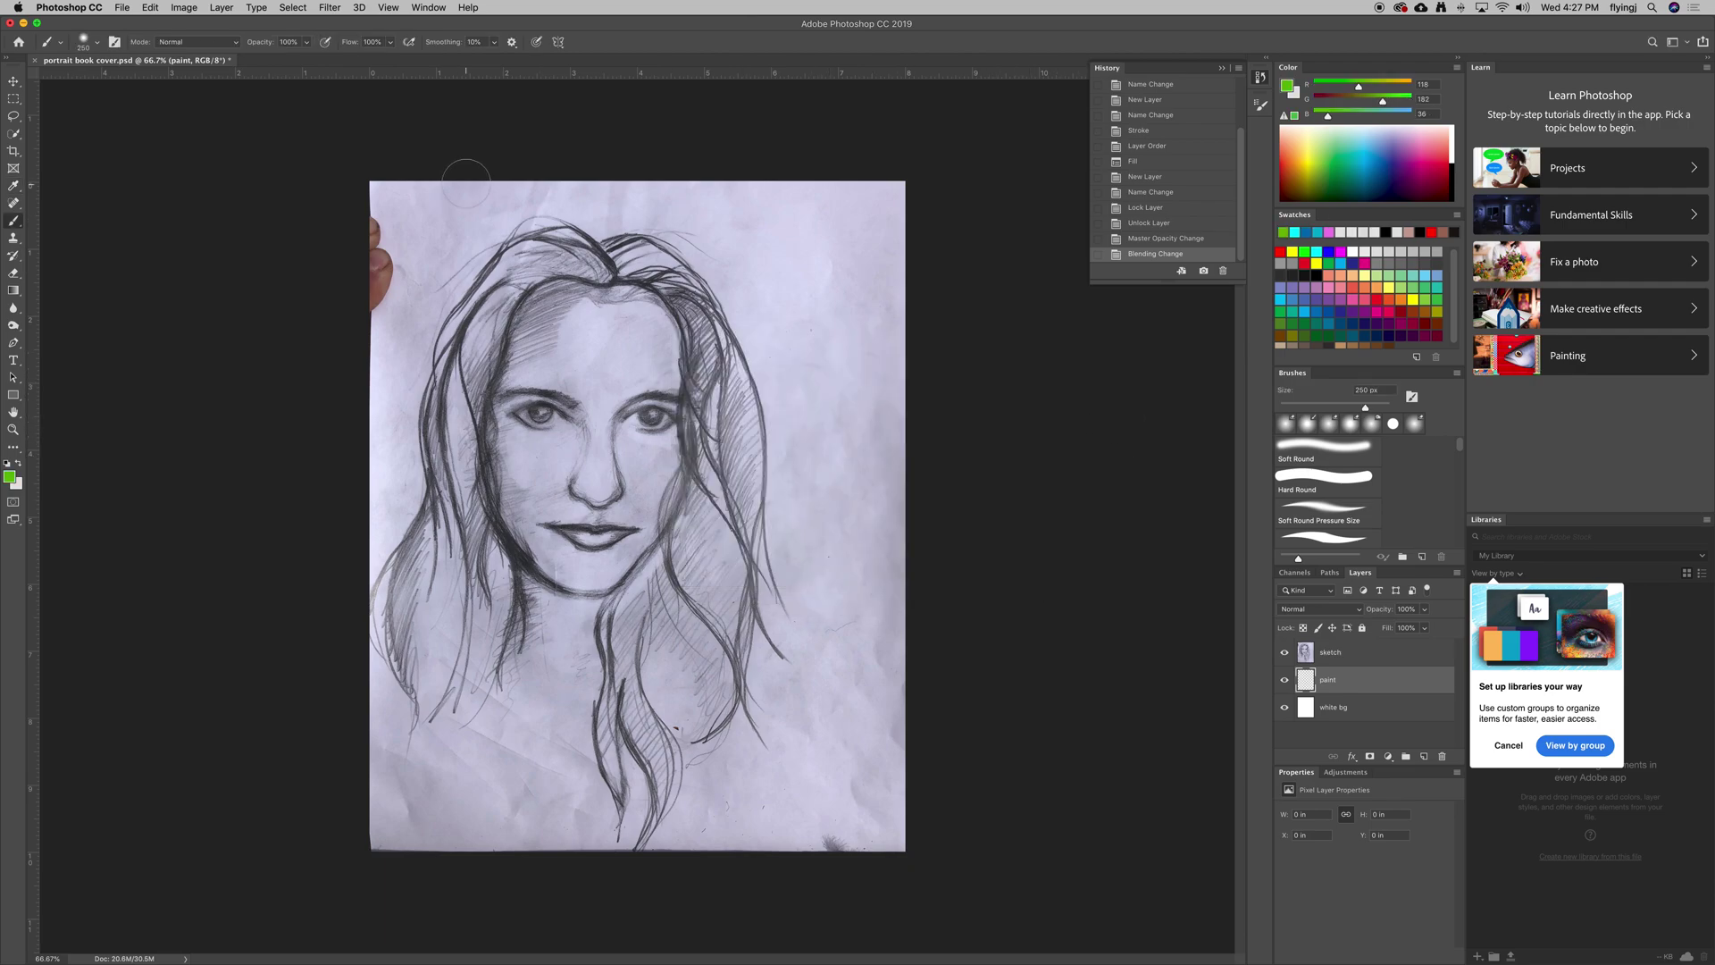
Resize the brush between 250 and 600 px using the bracket keys
click(97, 43)
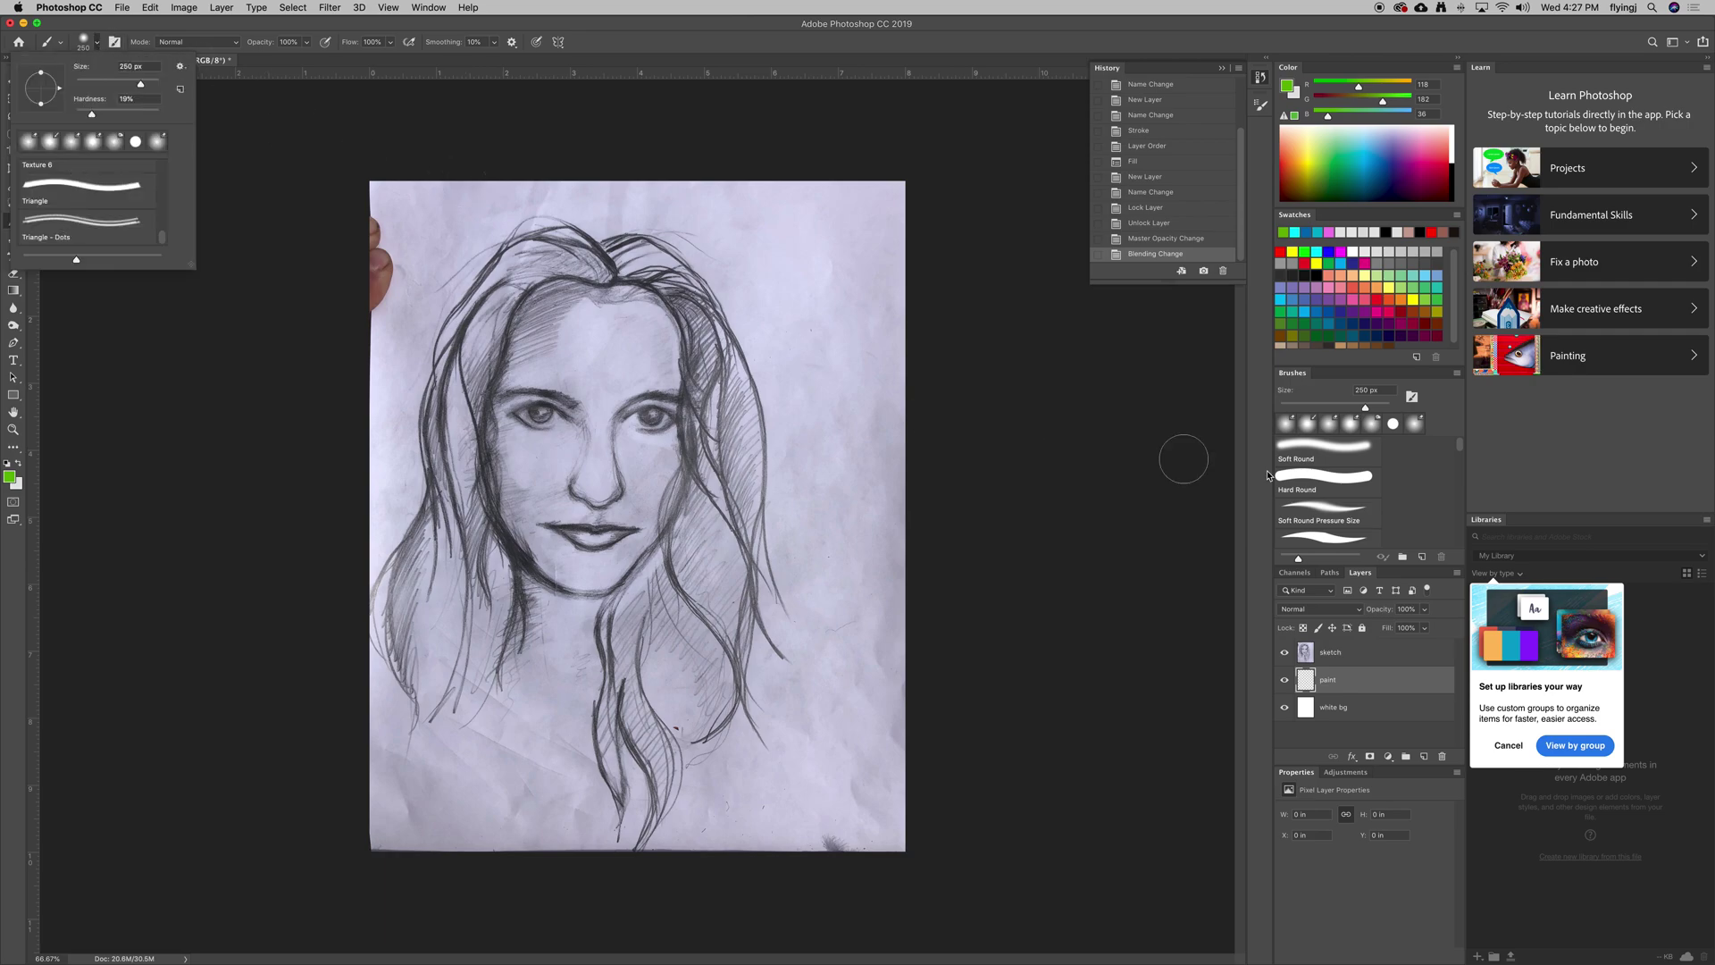
click(1179, 459)
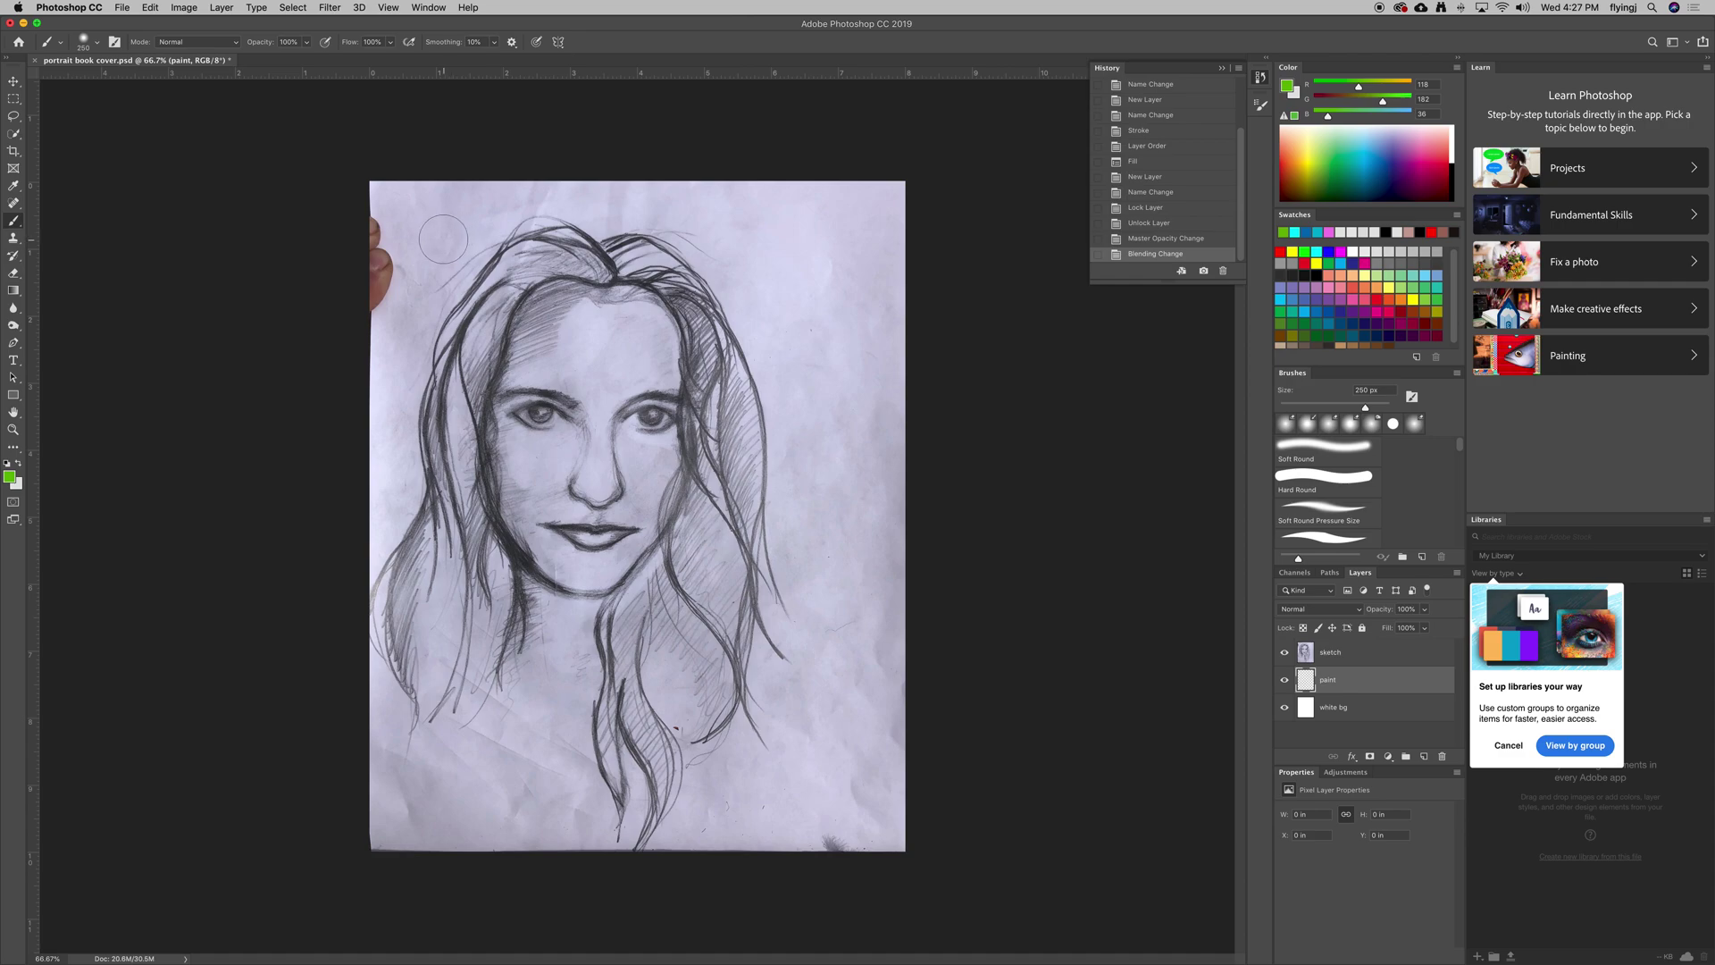
key(bracketright)
key(bracketright)
key(bracketright)
key(bracketright)
key(bracketleft)
key(bracketleft)
key(bracketleft)
key(bracketleft)
key(bracketright)
key(bracketright)
key(bracketright)
key(bracketleft)
key(bracketleft)
Lower the brush hardness and dab green paint at the canvas's top-left
click(98, 42)
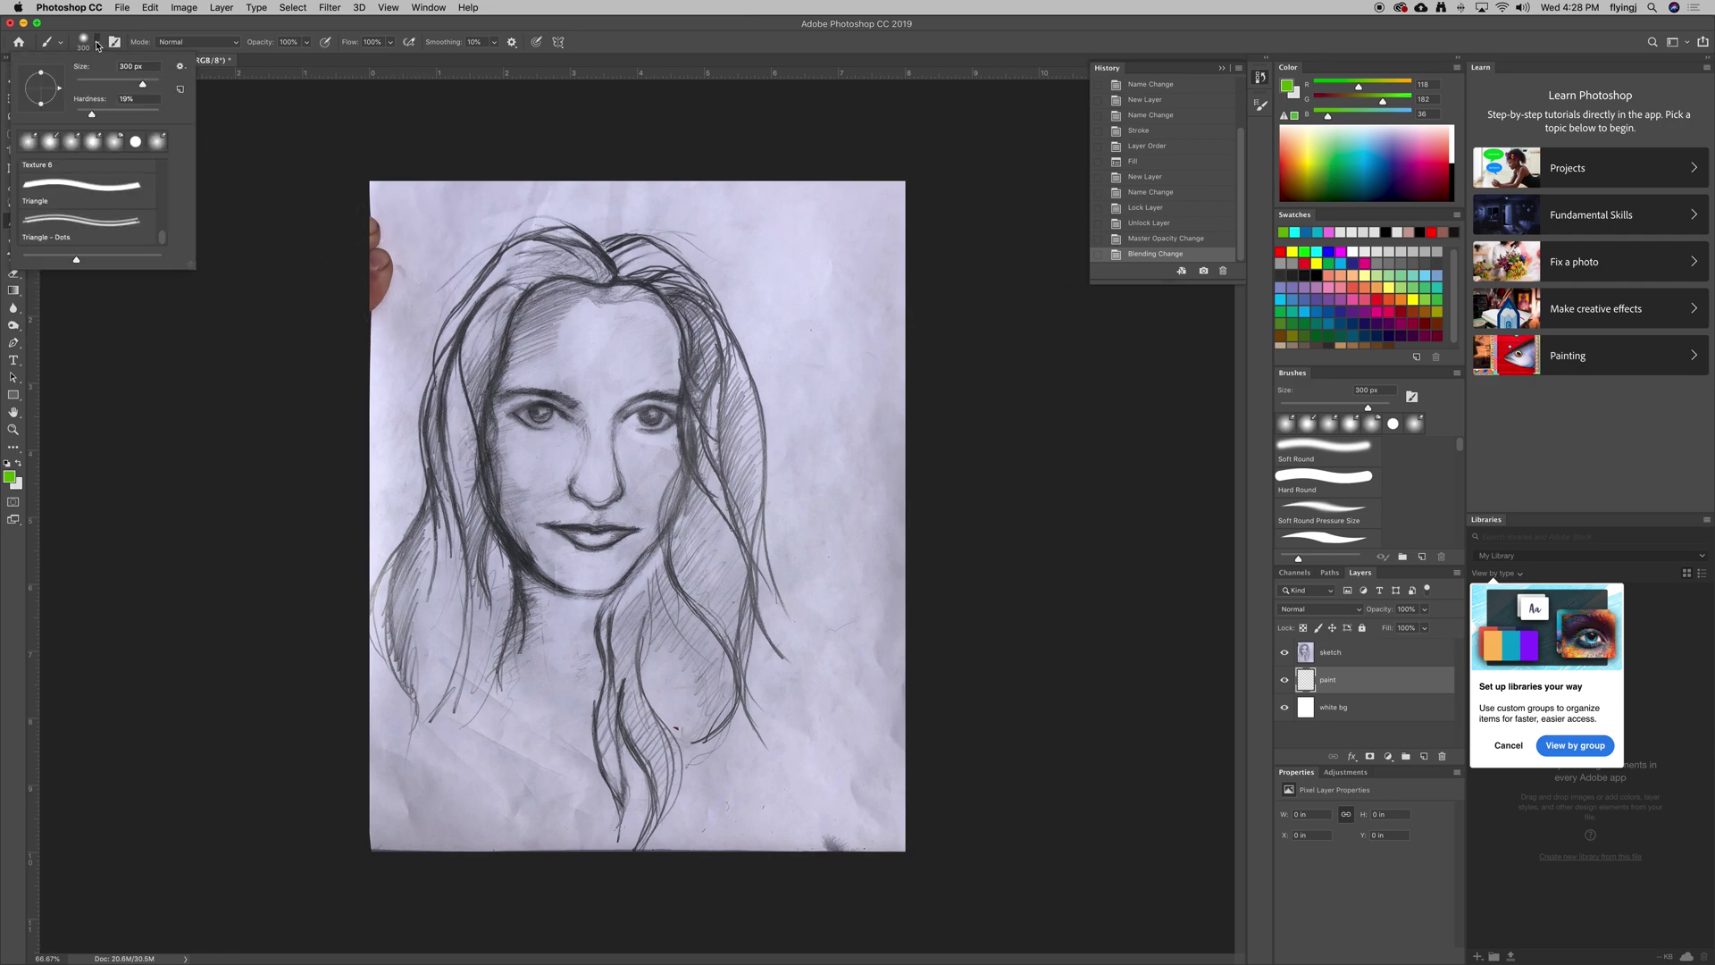
drag(93, 116, 100, 119)
click(382, 234)
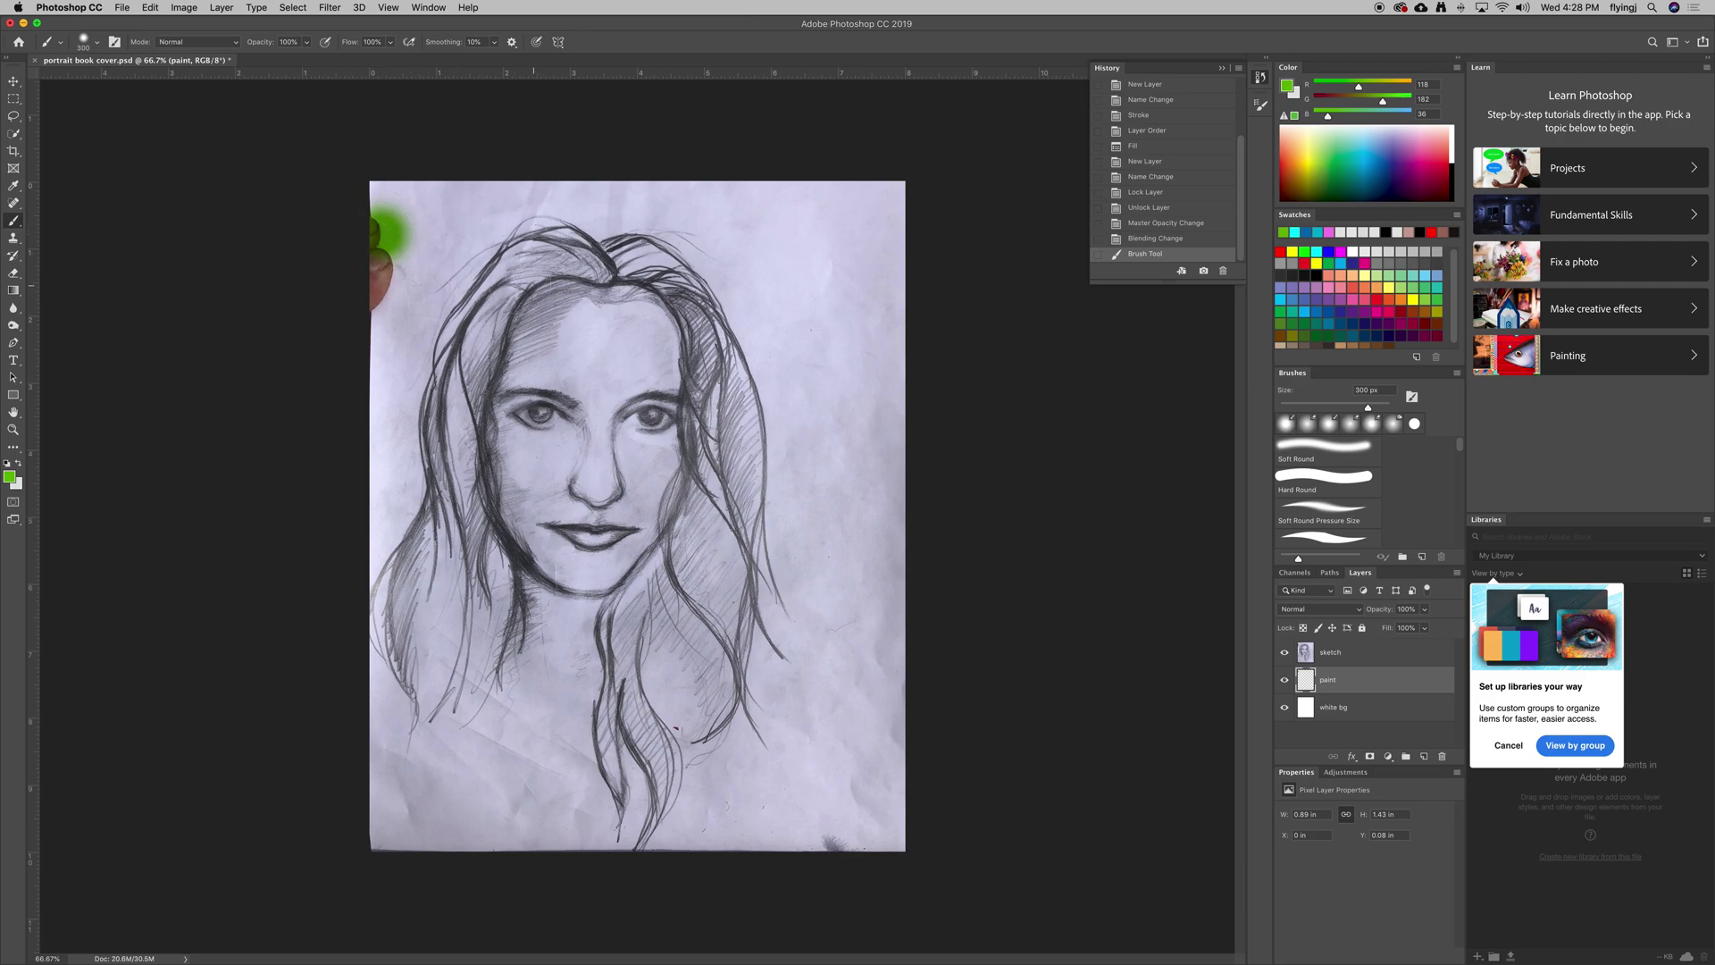
Paint green over the top-left corner and face, lock and unlock sketch, reselect paint
mouse_move(436, 243)
mouse_down()
mouse_move(358, 304)
mouse_move(572, 375)
mouse_move(674, 469)
mouse_up()
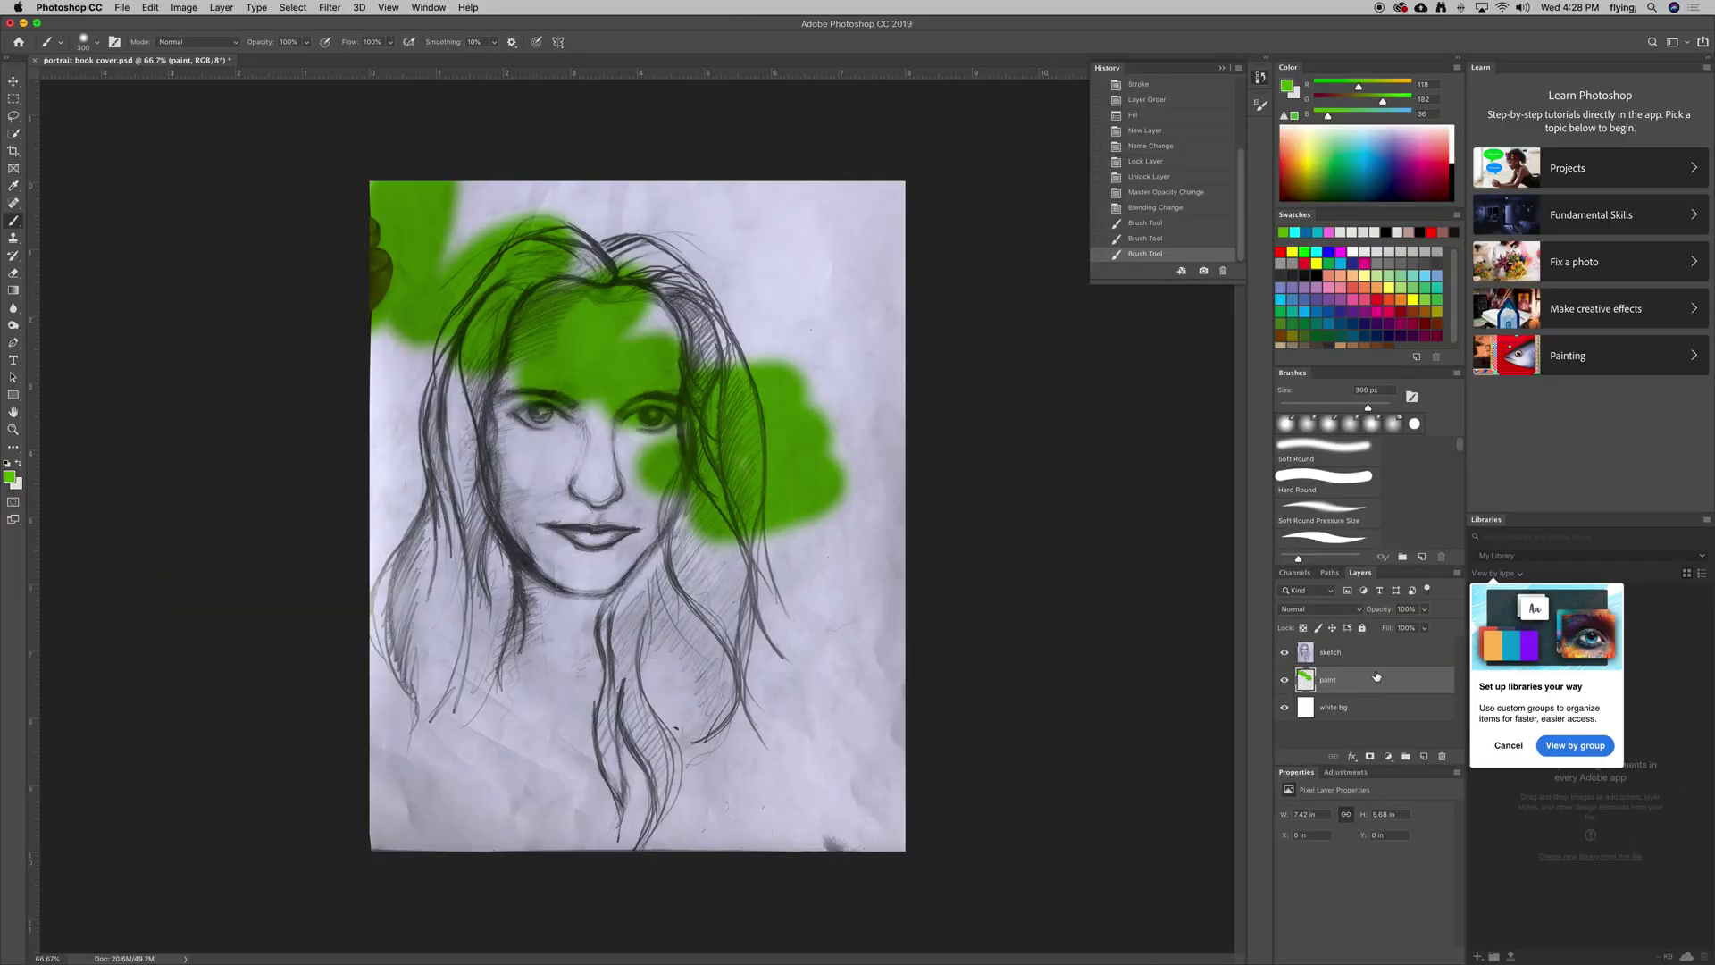
mouse_move(571, 375)
mouse_down()
mouse_move(509, 371)
mouse_move(725, 362)
mouse_move(741, 639)
mouse_up()
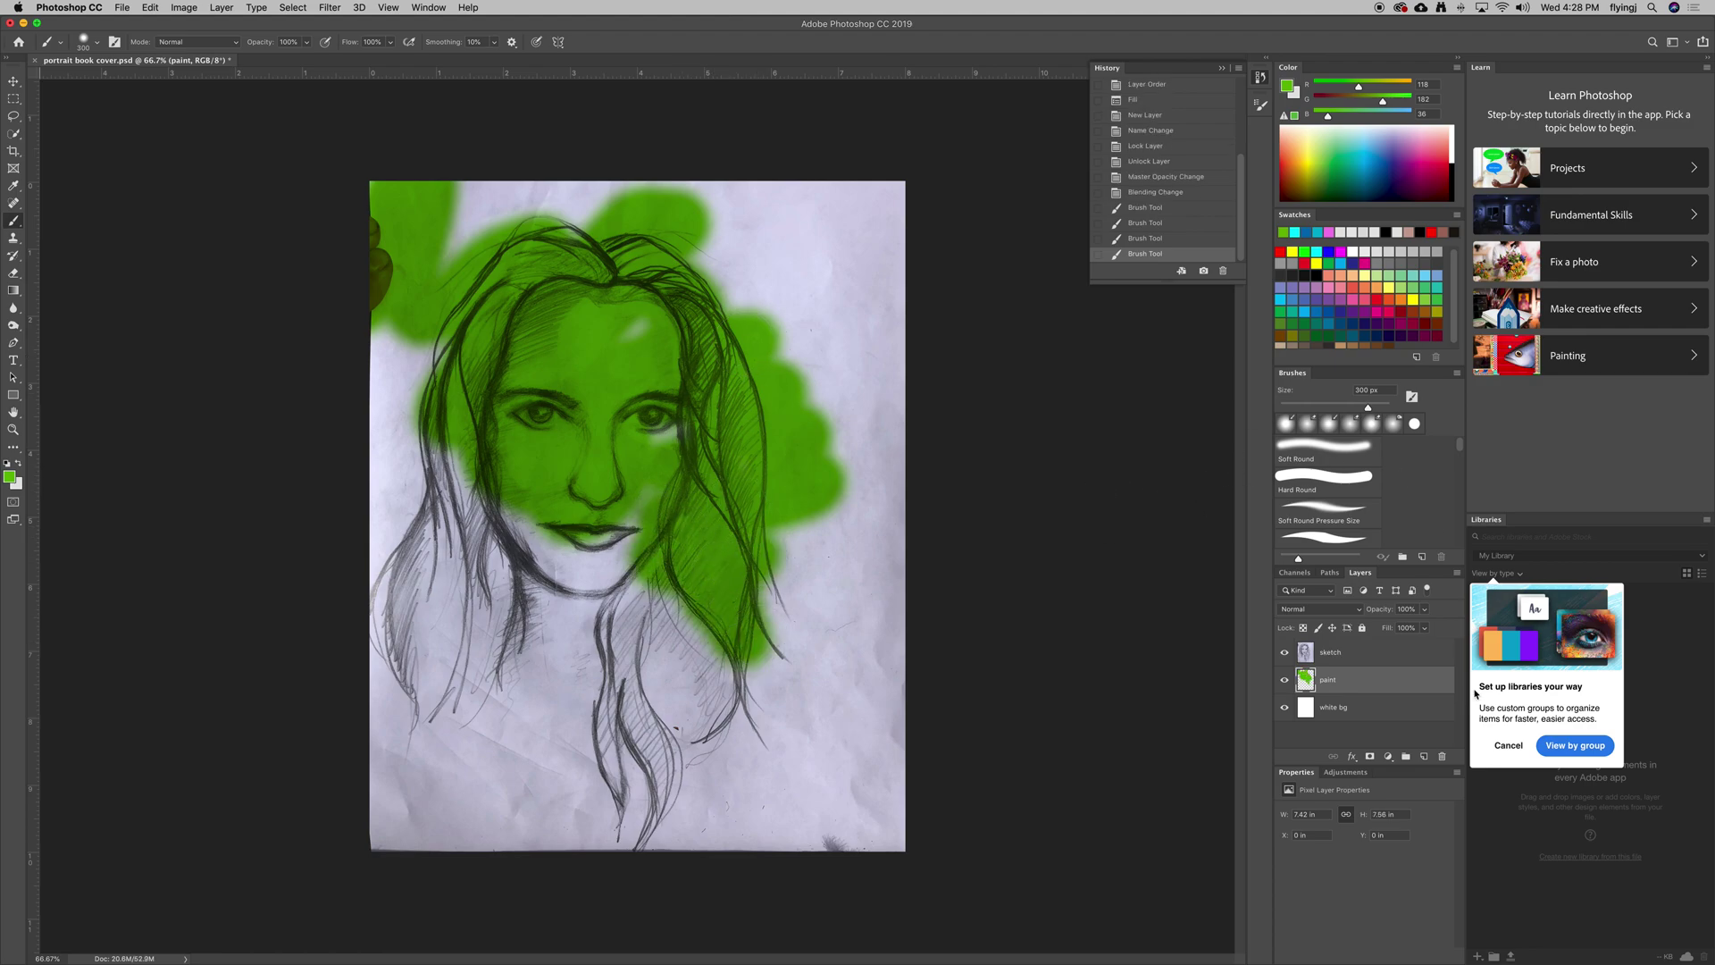
click(1340, 656)
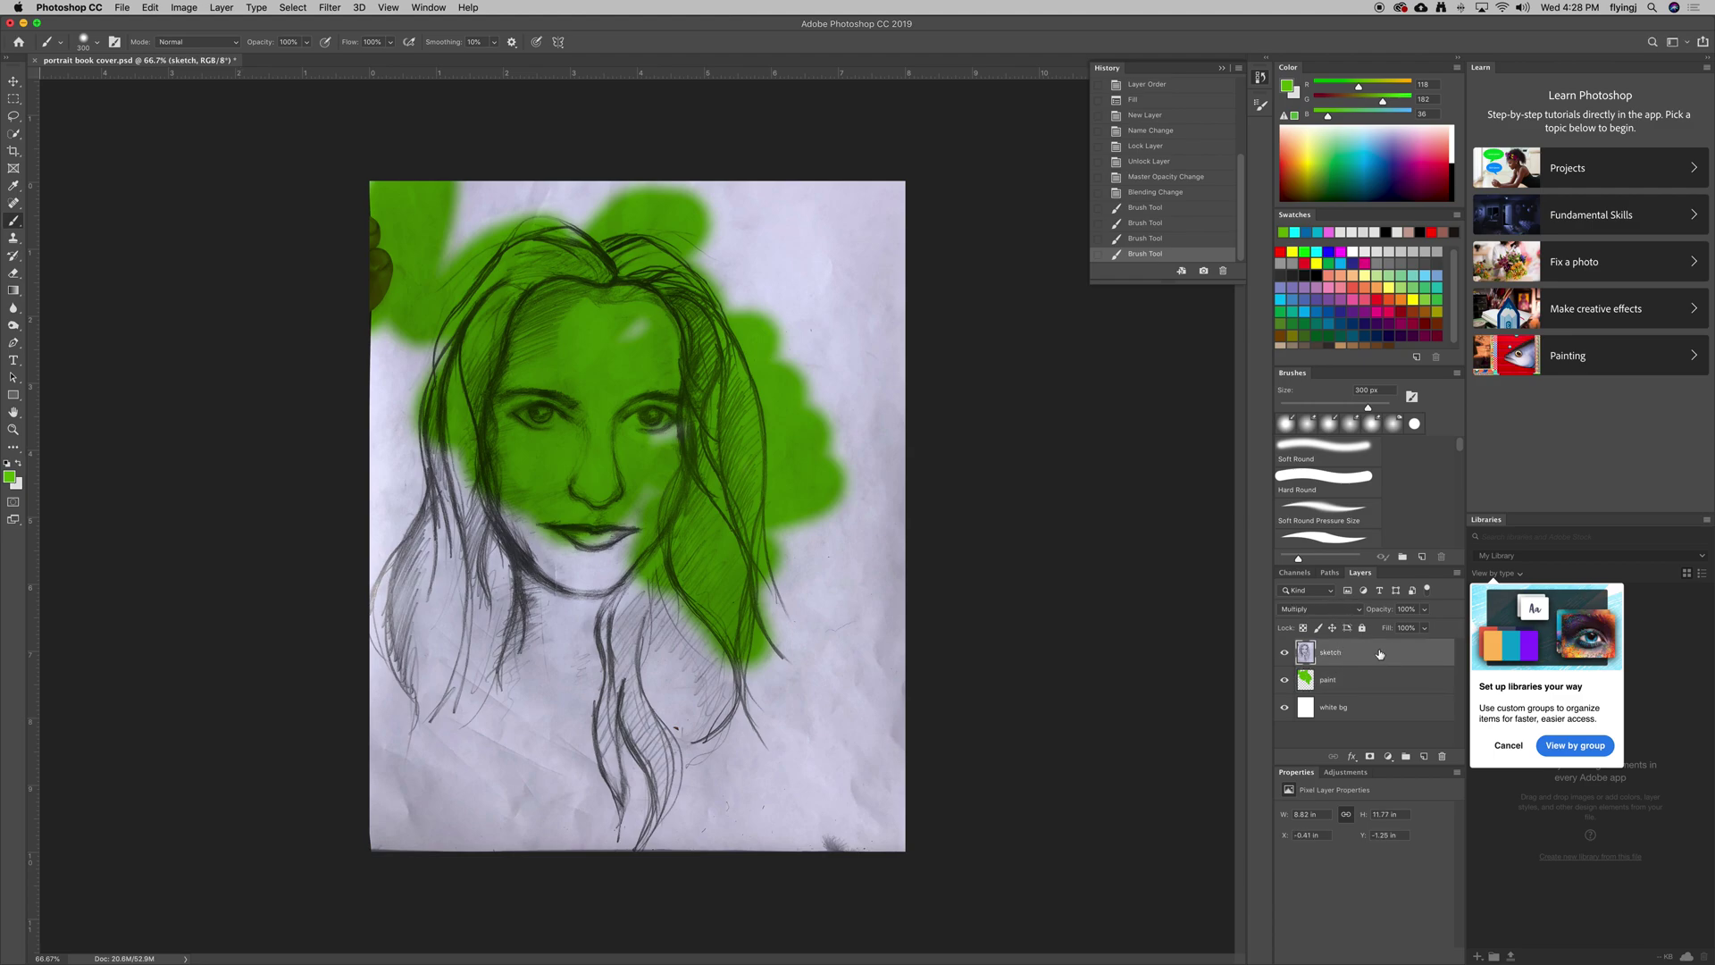
click(1361, 627)
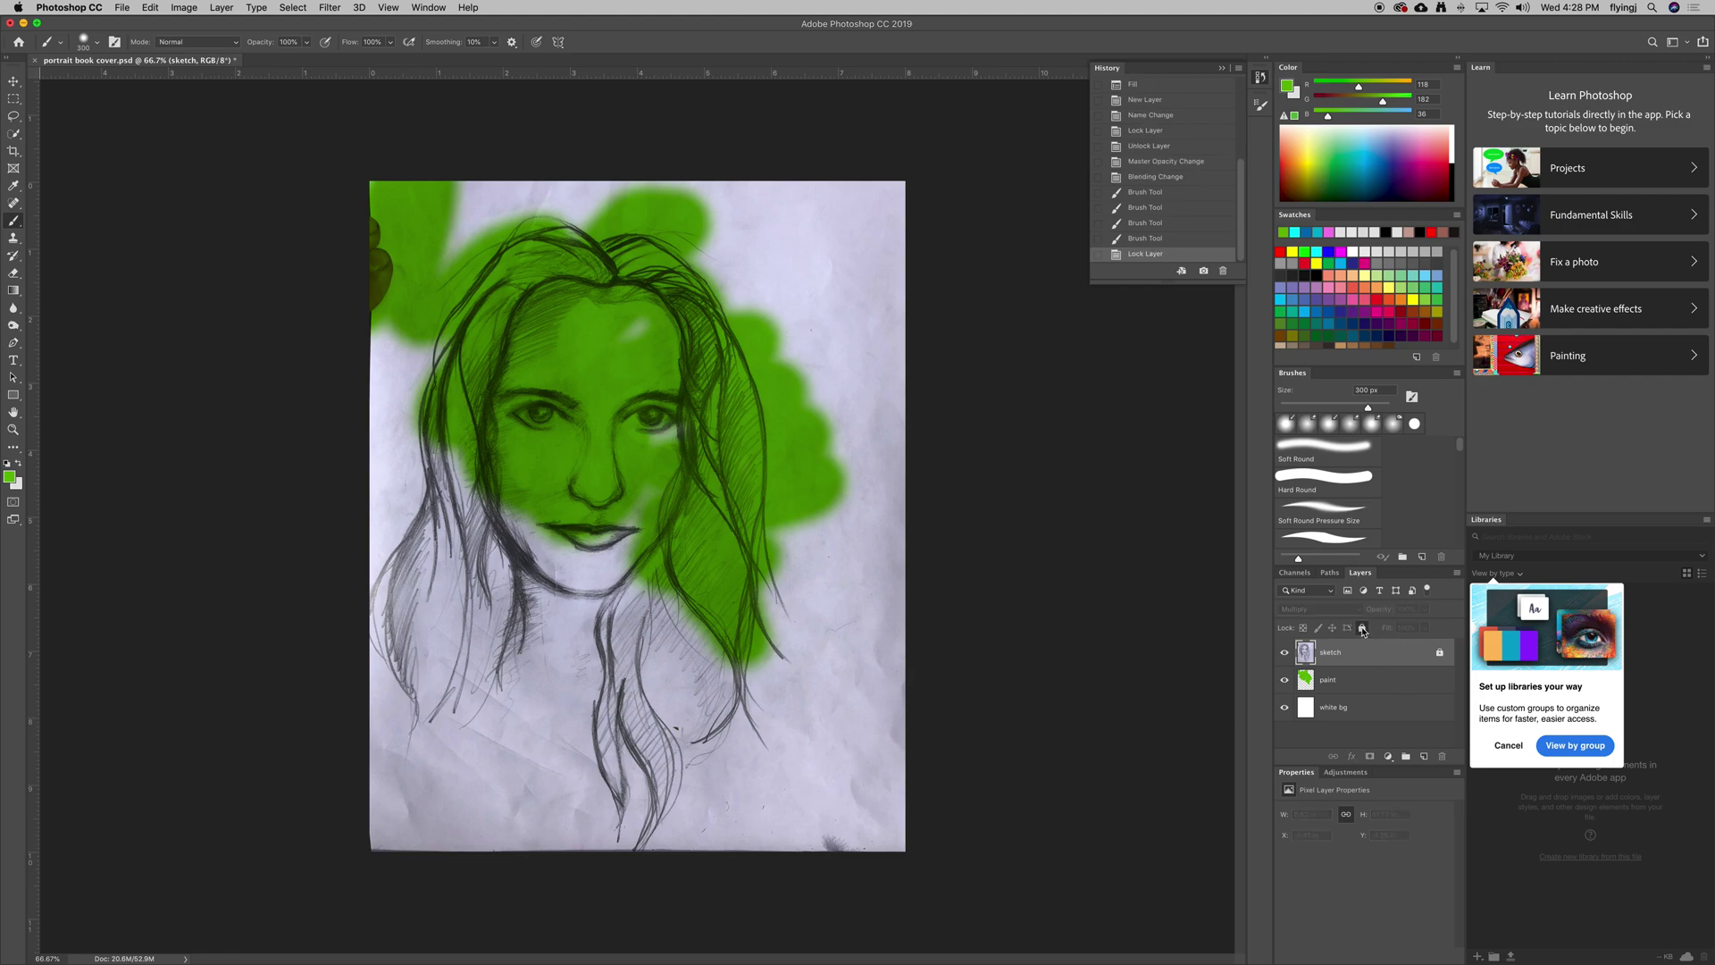
click(1361, 628)
click(1359, 681)
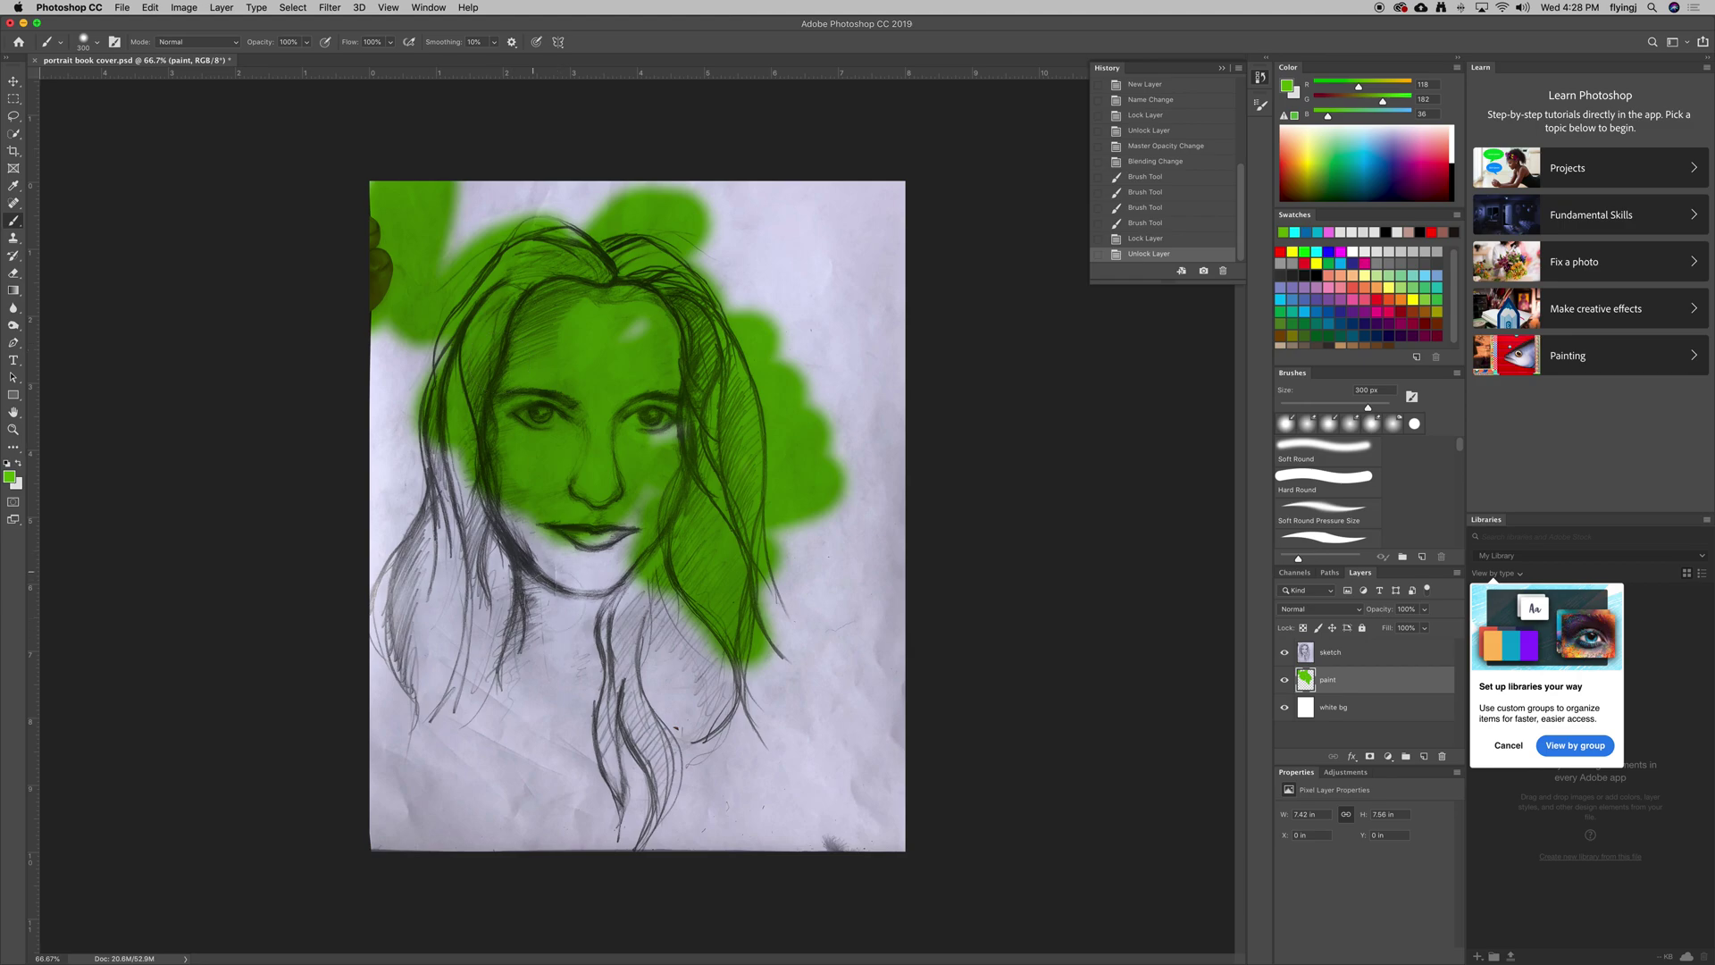
Select the sketch layer and set up the Eraser with a soft 400 px tip
click(1359, 659)
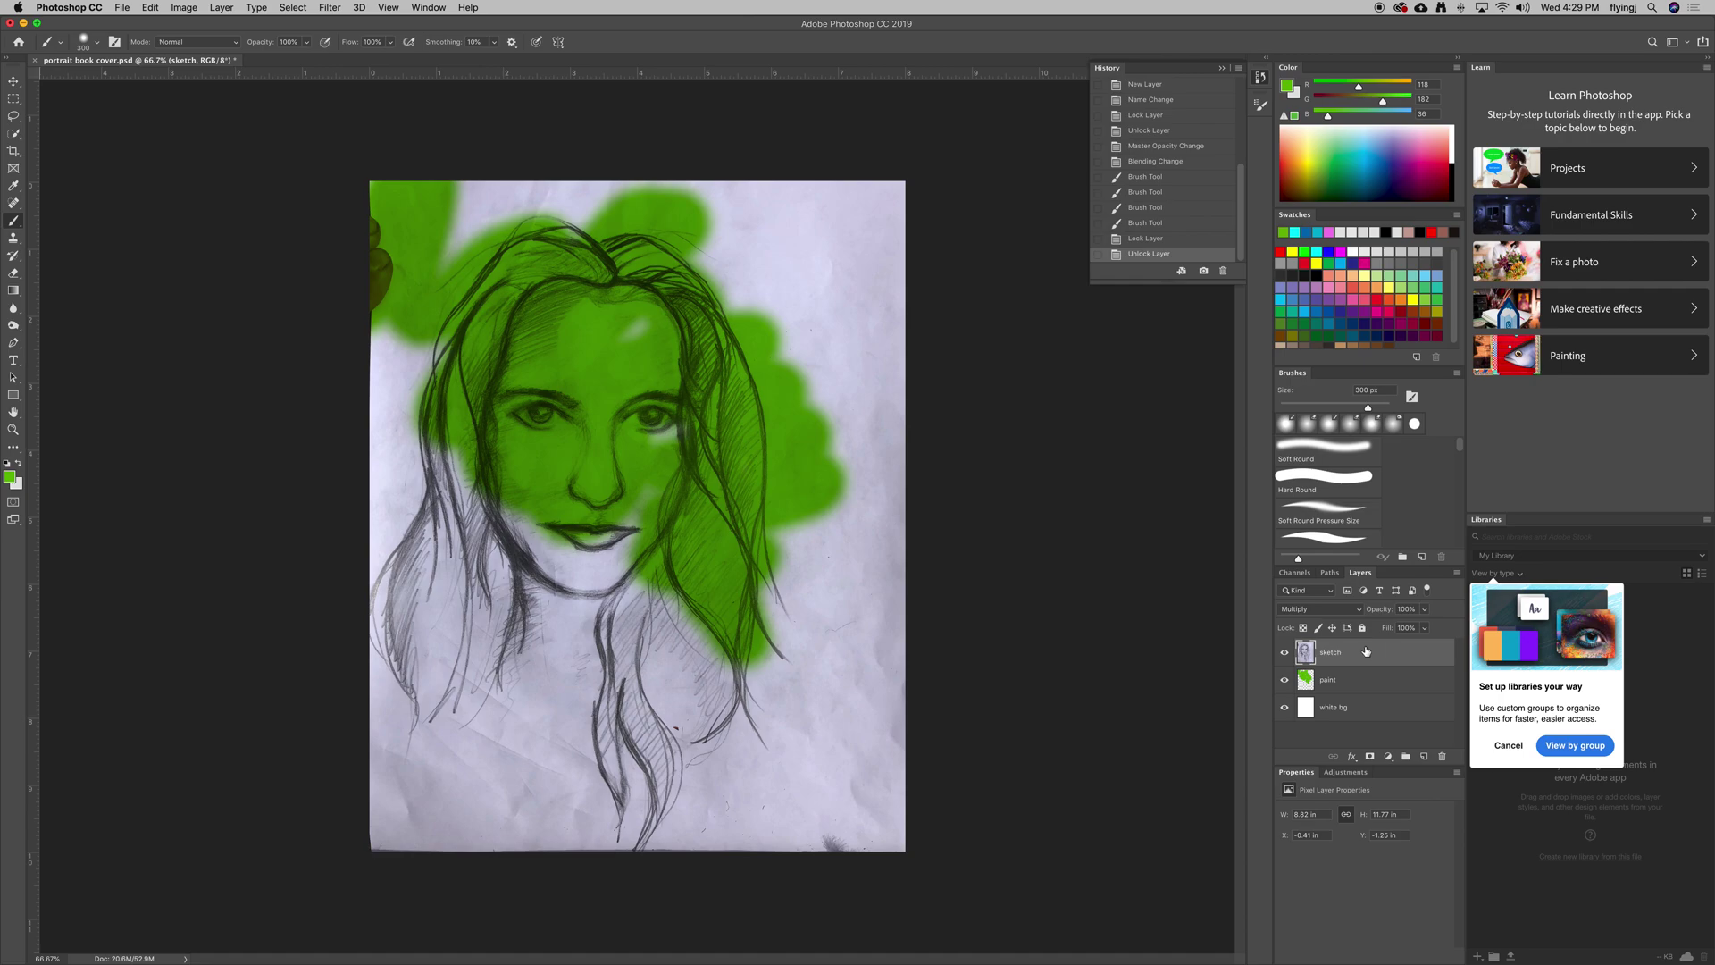
click(15, 276)
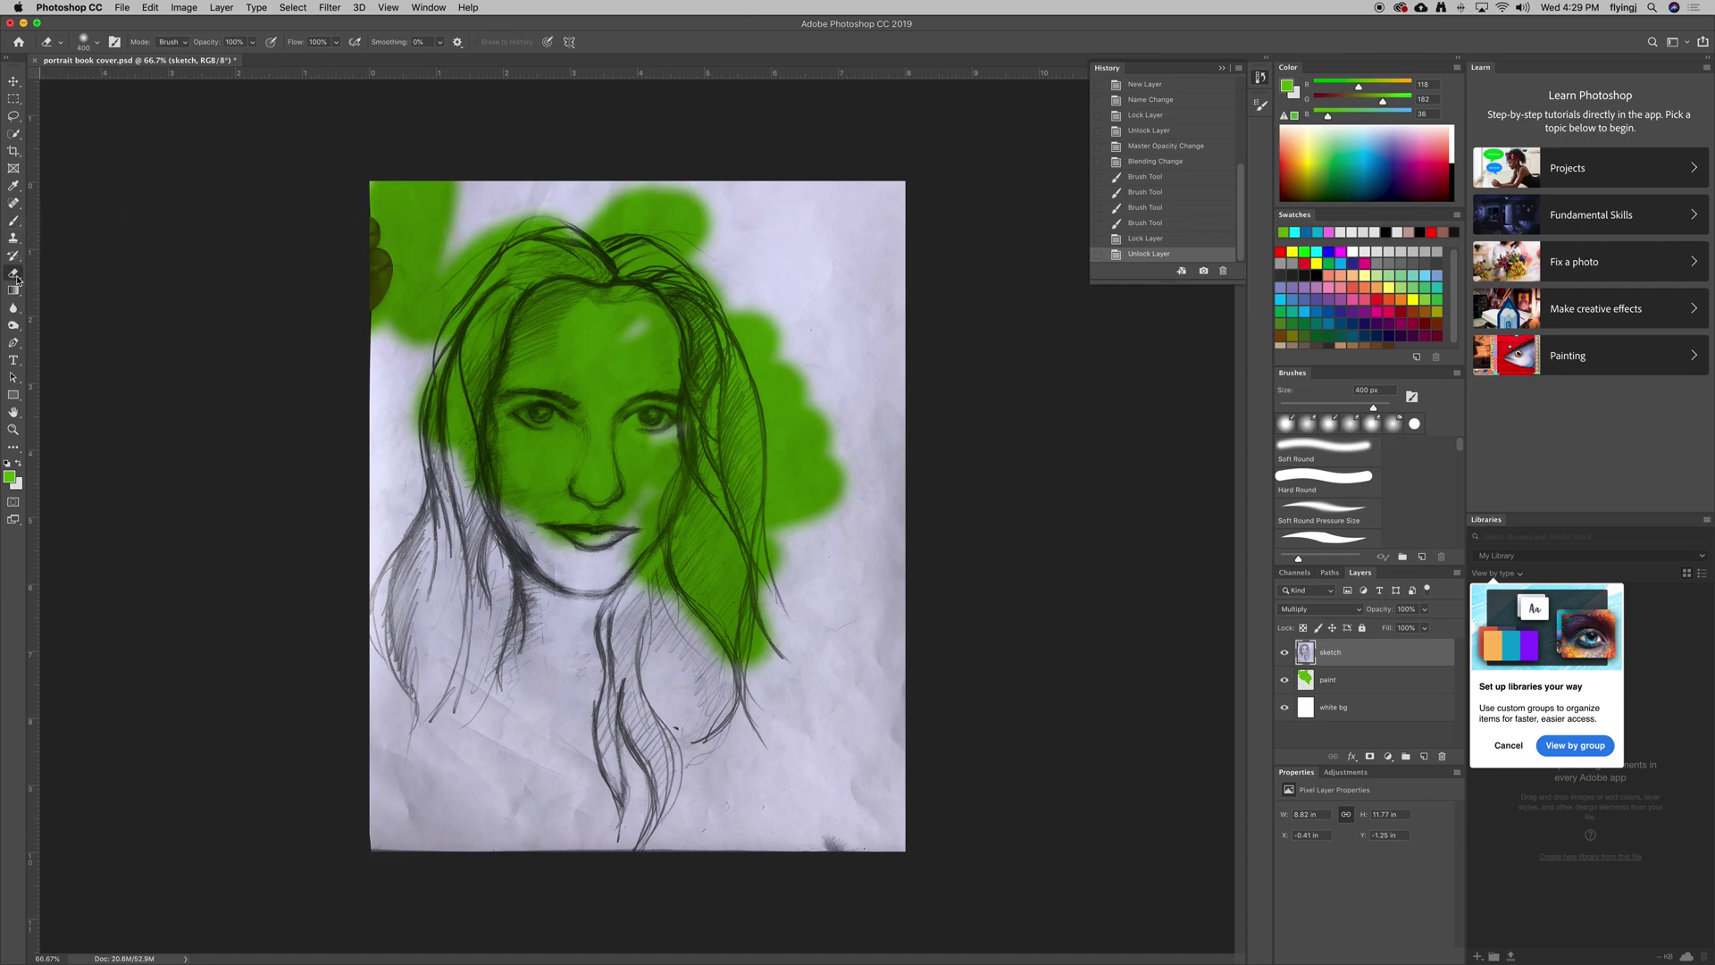
click(95, 43)
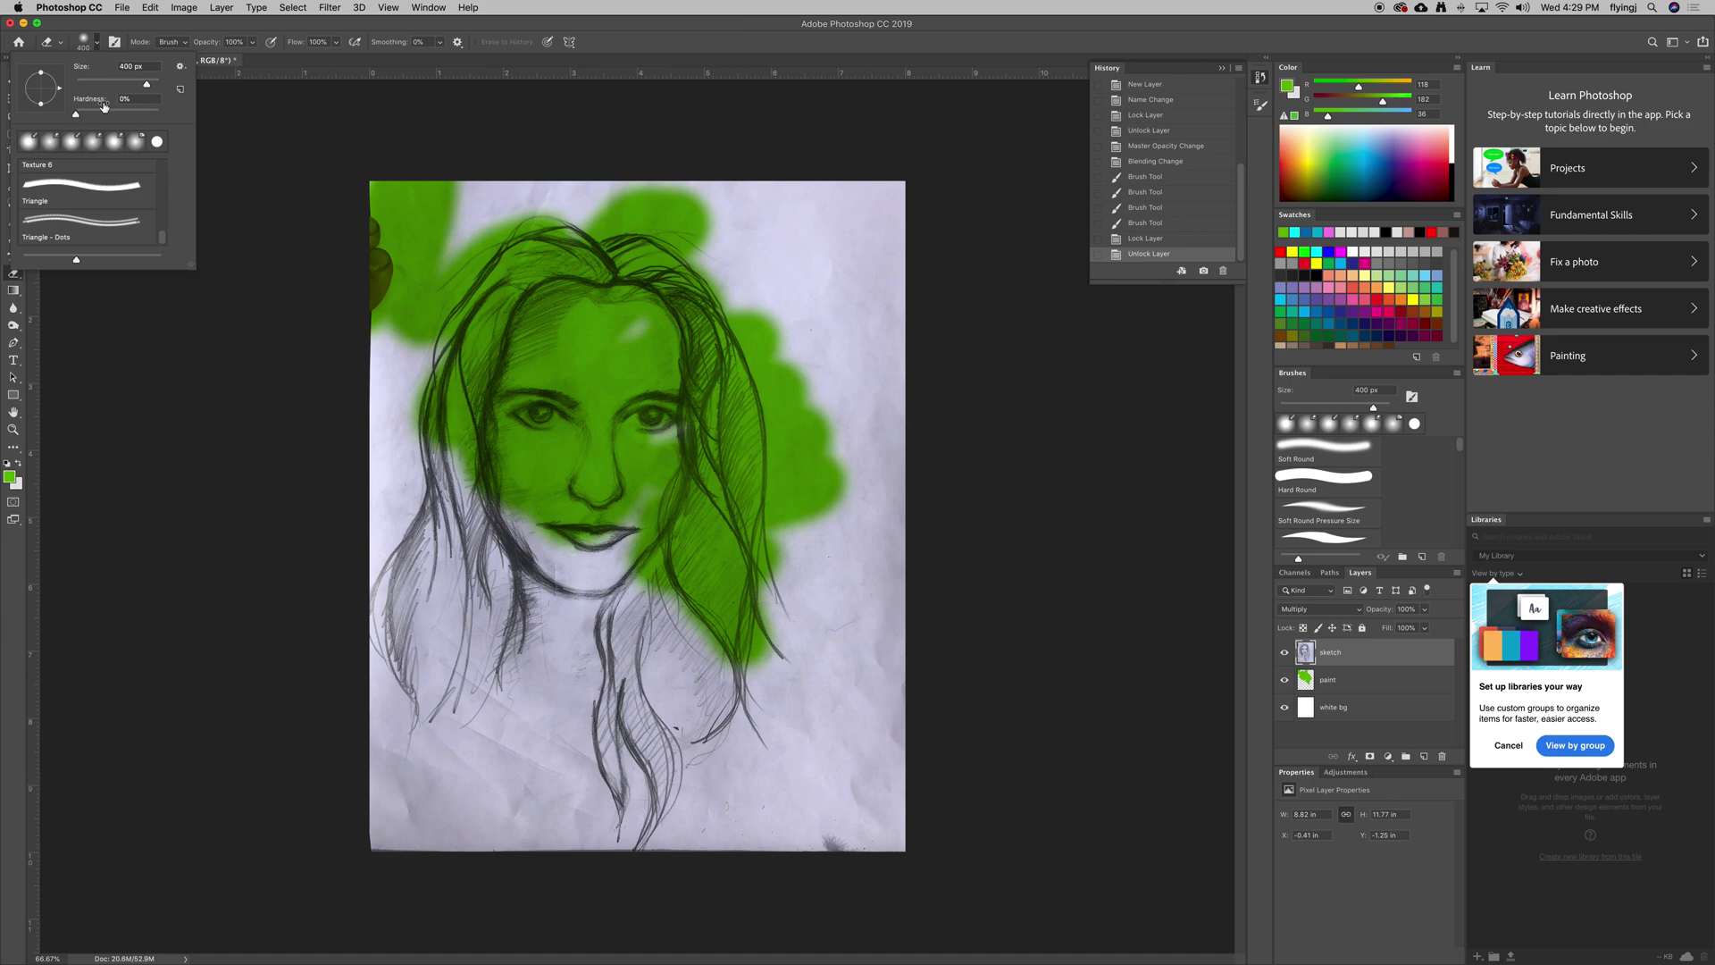
click(98, 44)
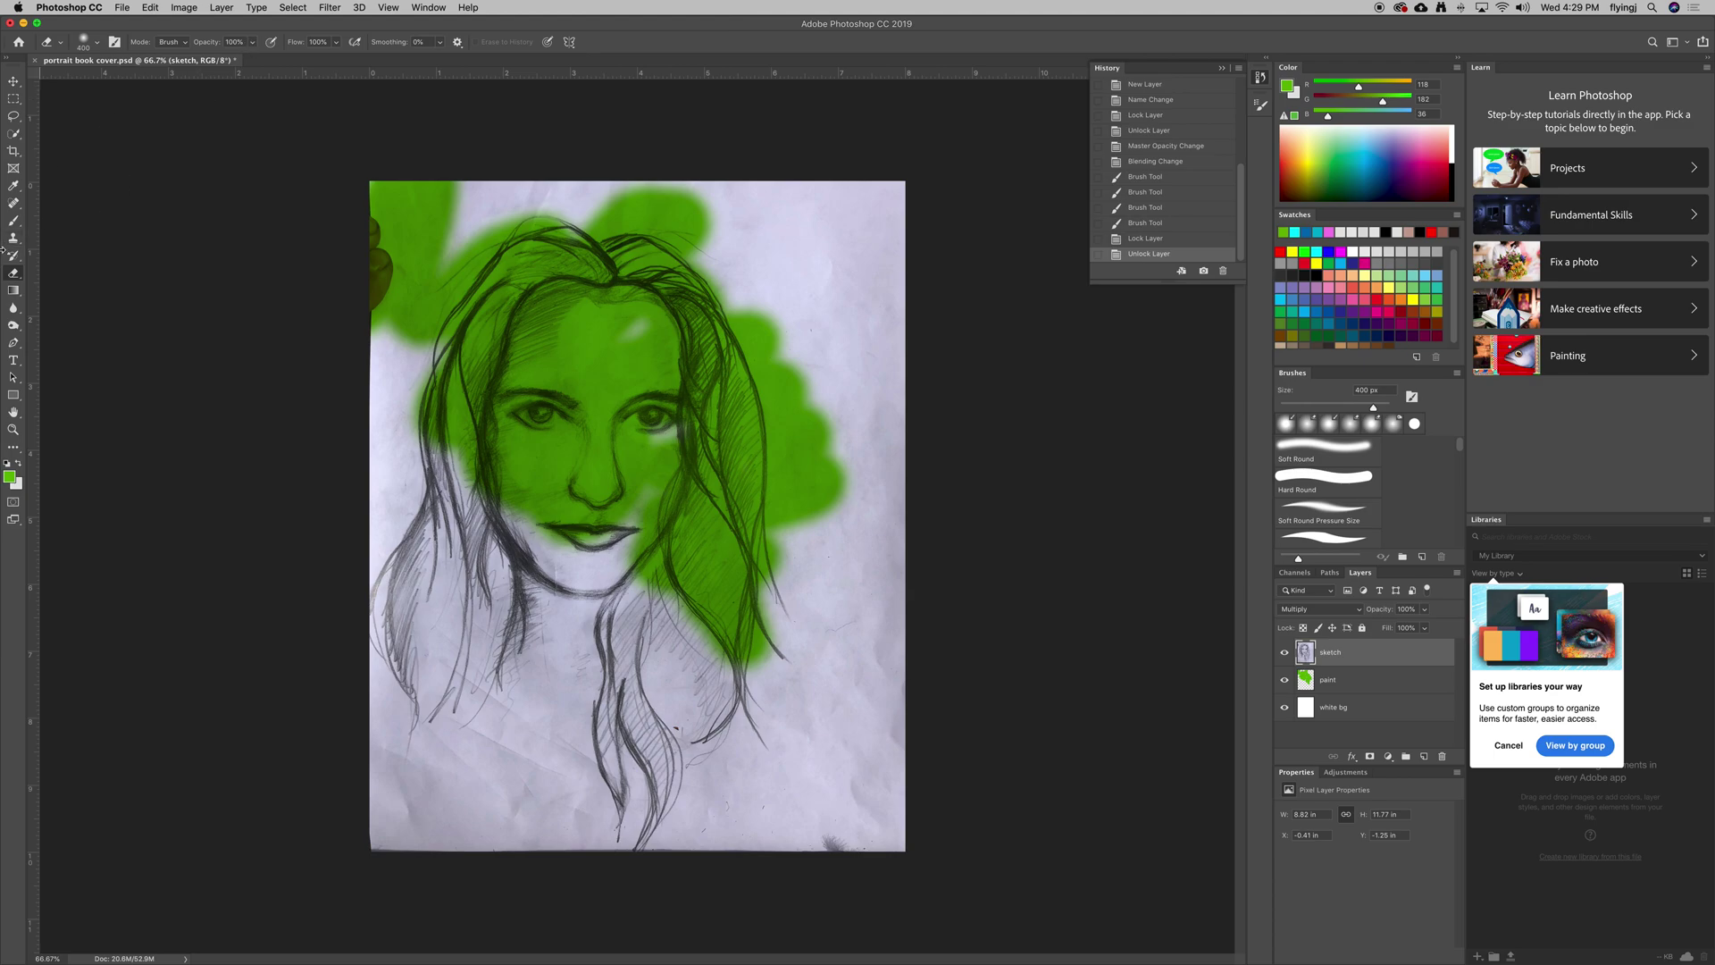
Erase the top-left paper edge, the dark blob and the bottom-left corner to white
mouse_move(384, 268)
mouse_down()
mouse_move(464, 171)
mouse_move(442, 224)
mouse_up()
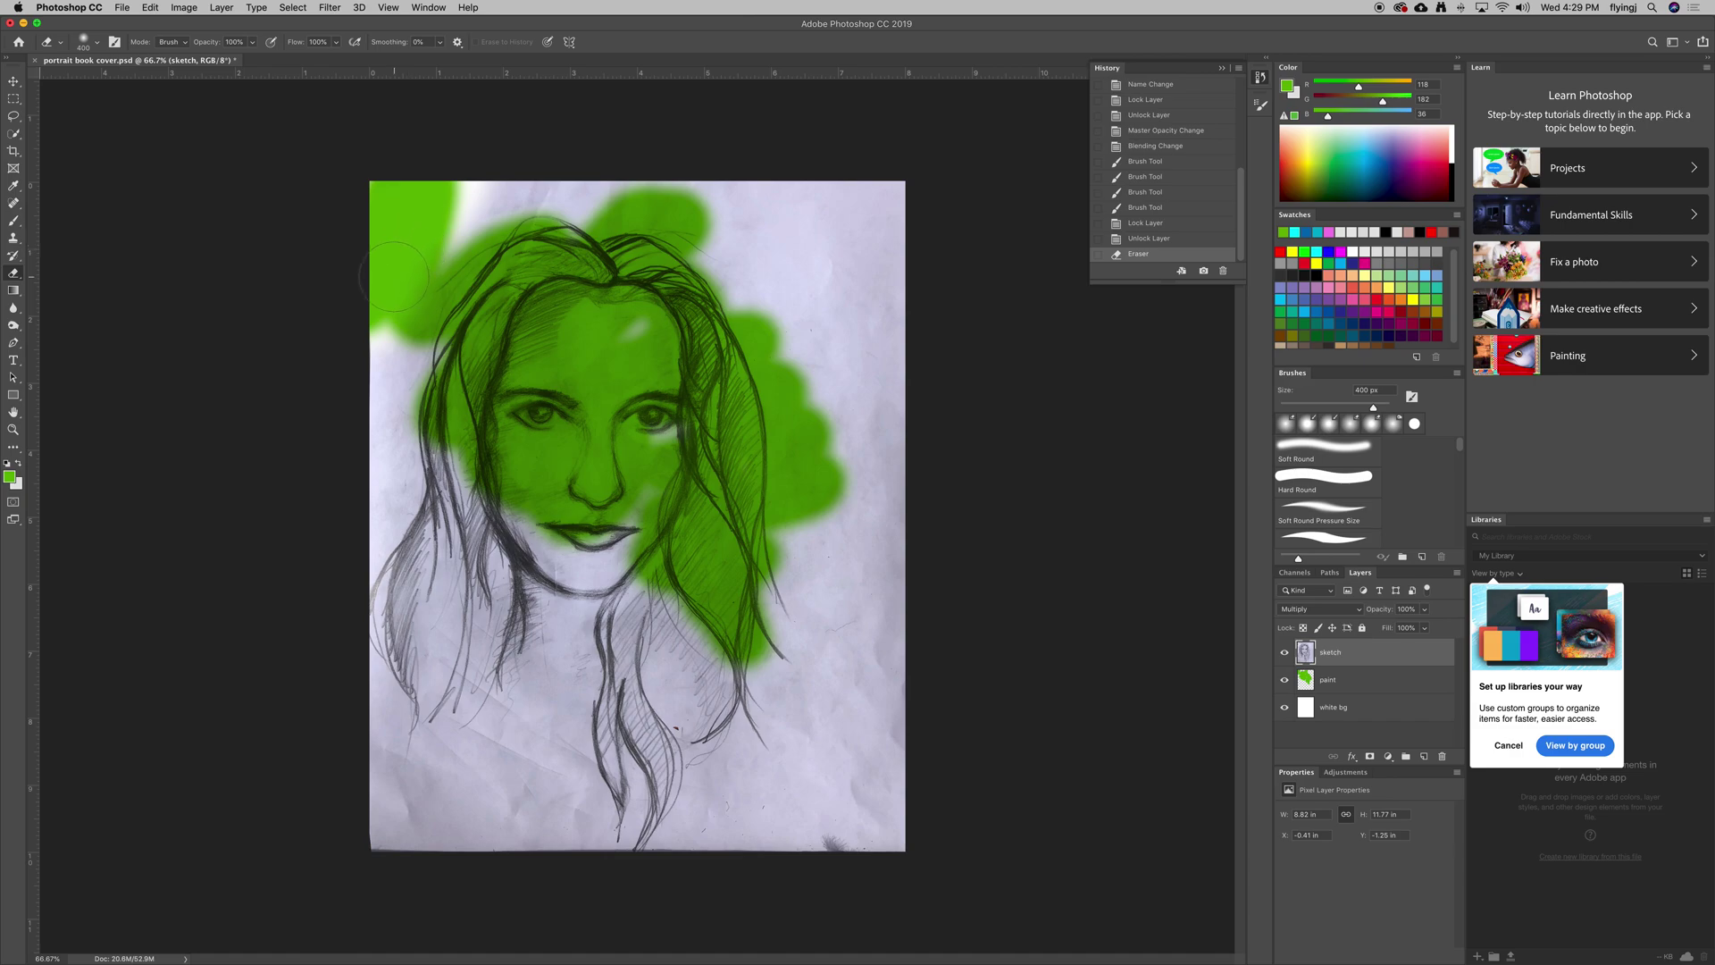
click(358, 513)
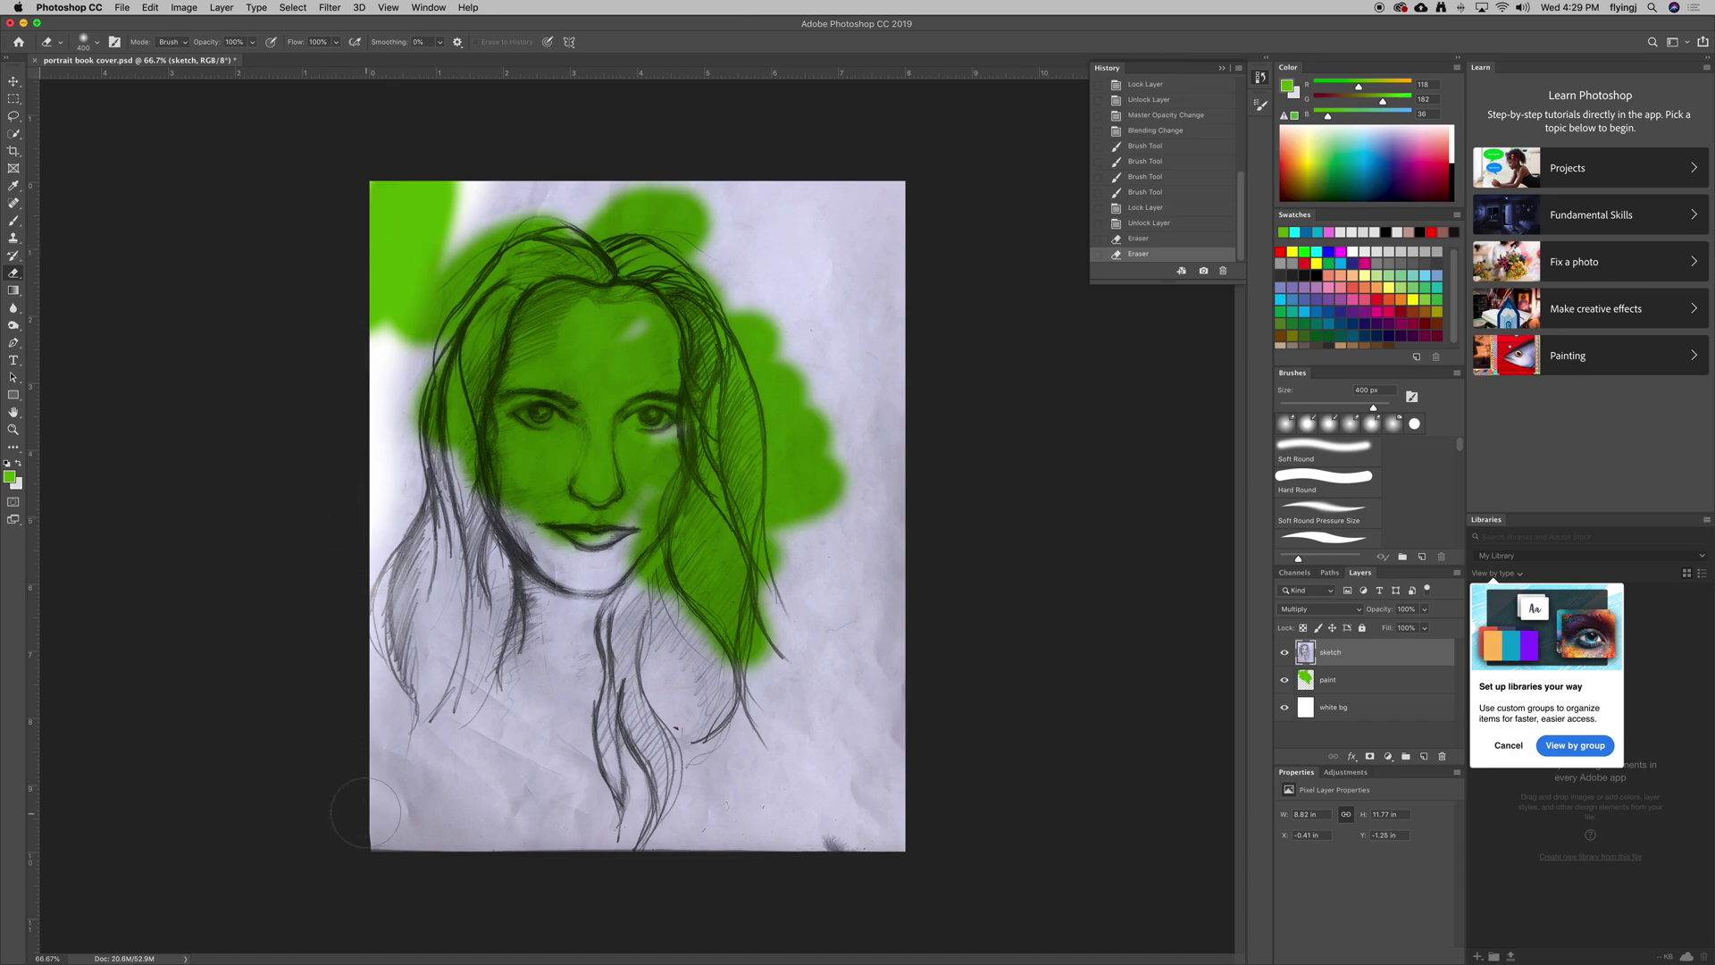
mouse_move(384, 759)
mouse_down()
mouse_move(404, 829)
mouse_move(539, 836)
mouse_up()
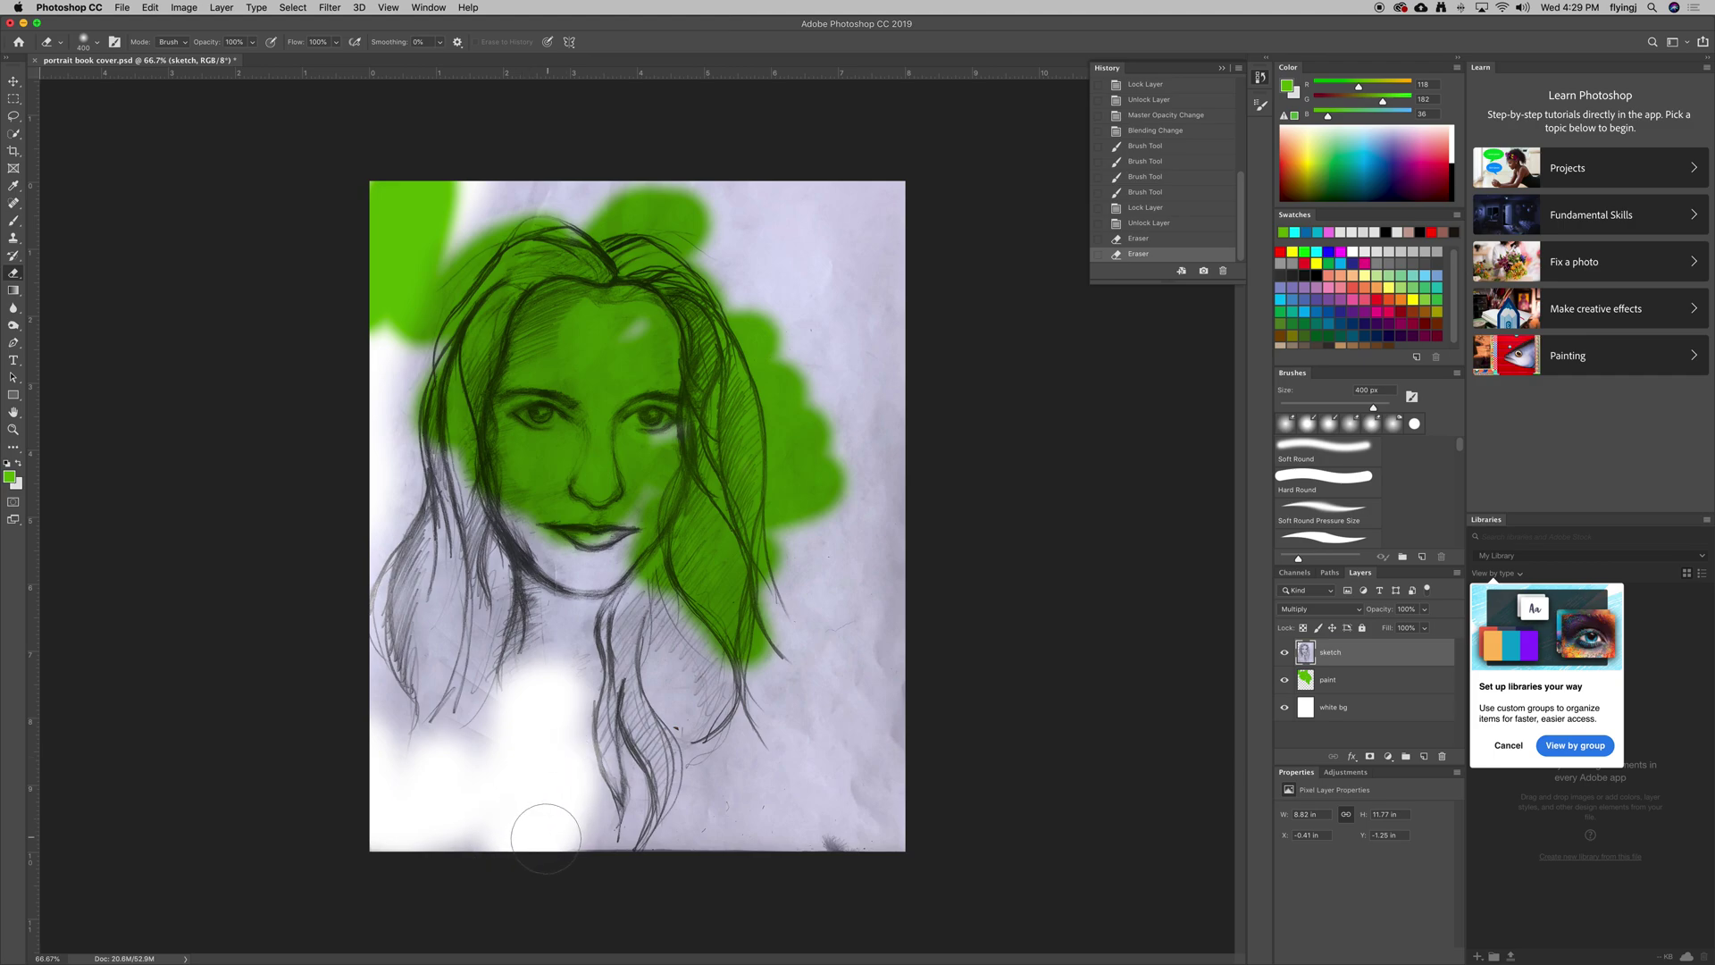
drag(539, 837, 545, 817)
key(super+z)
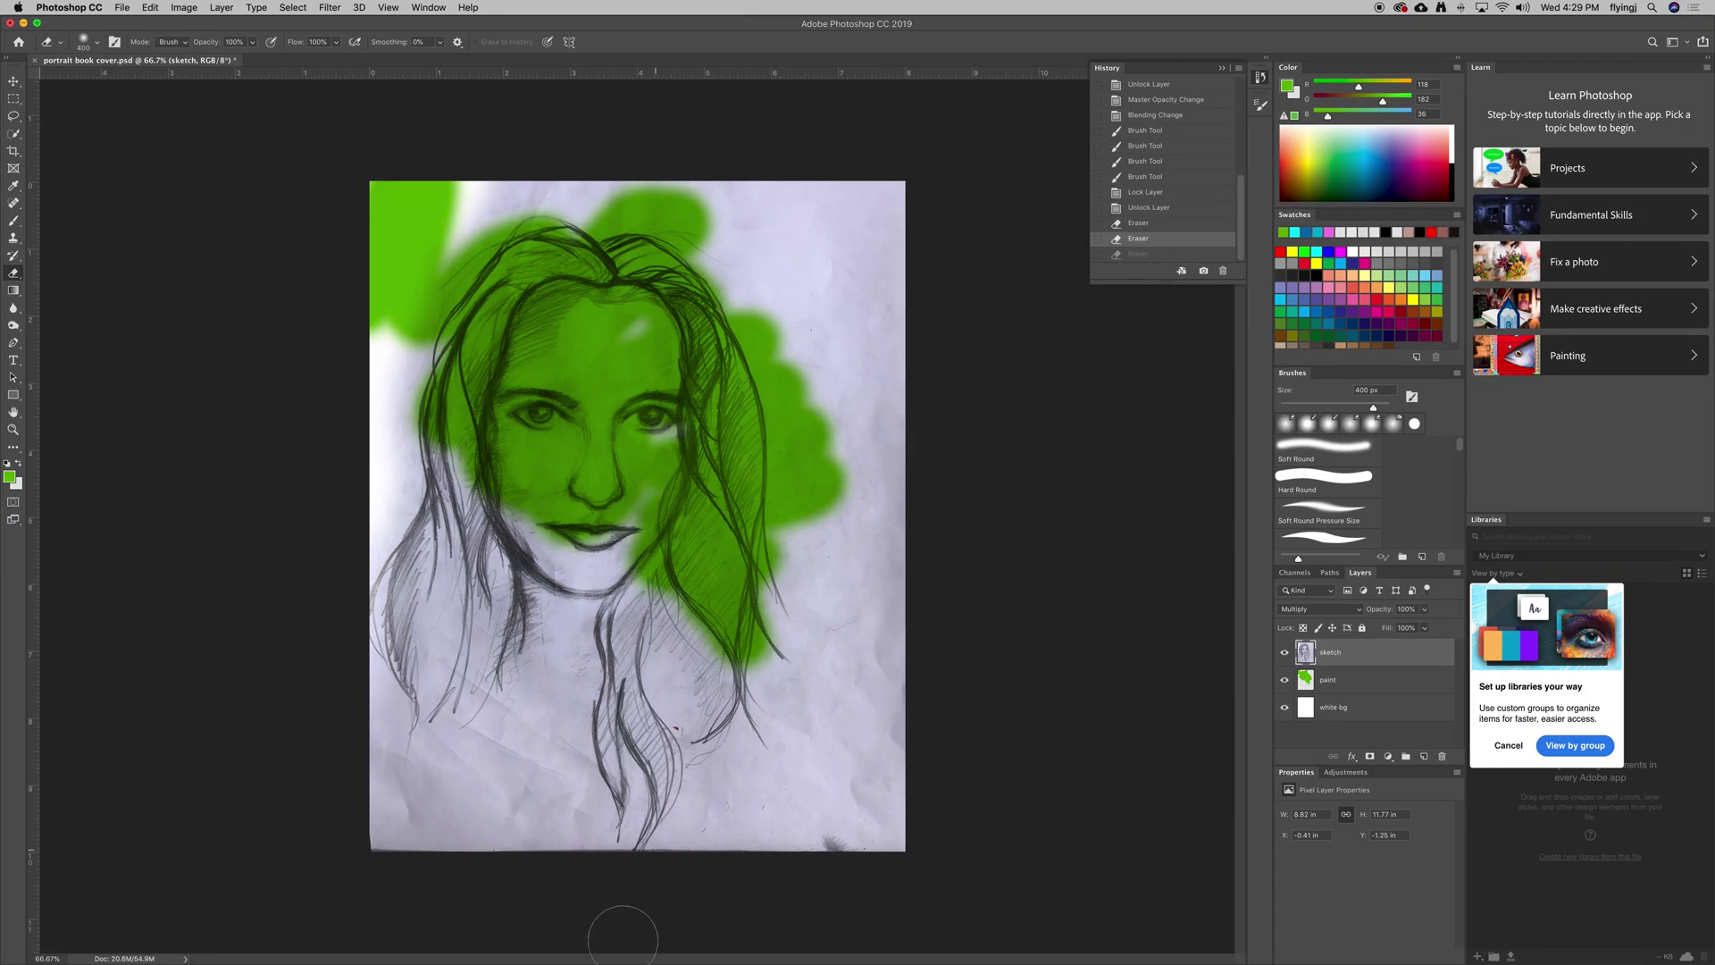
mouse_move(549, 830)
mouse_down()
mouse_move(482, 760)
mouse_move(497, 811)
mouse_up()
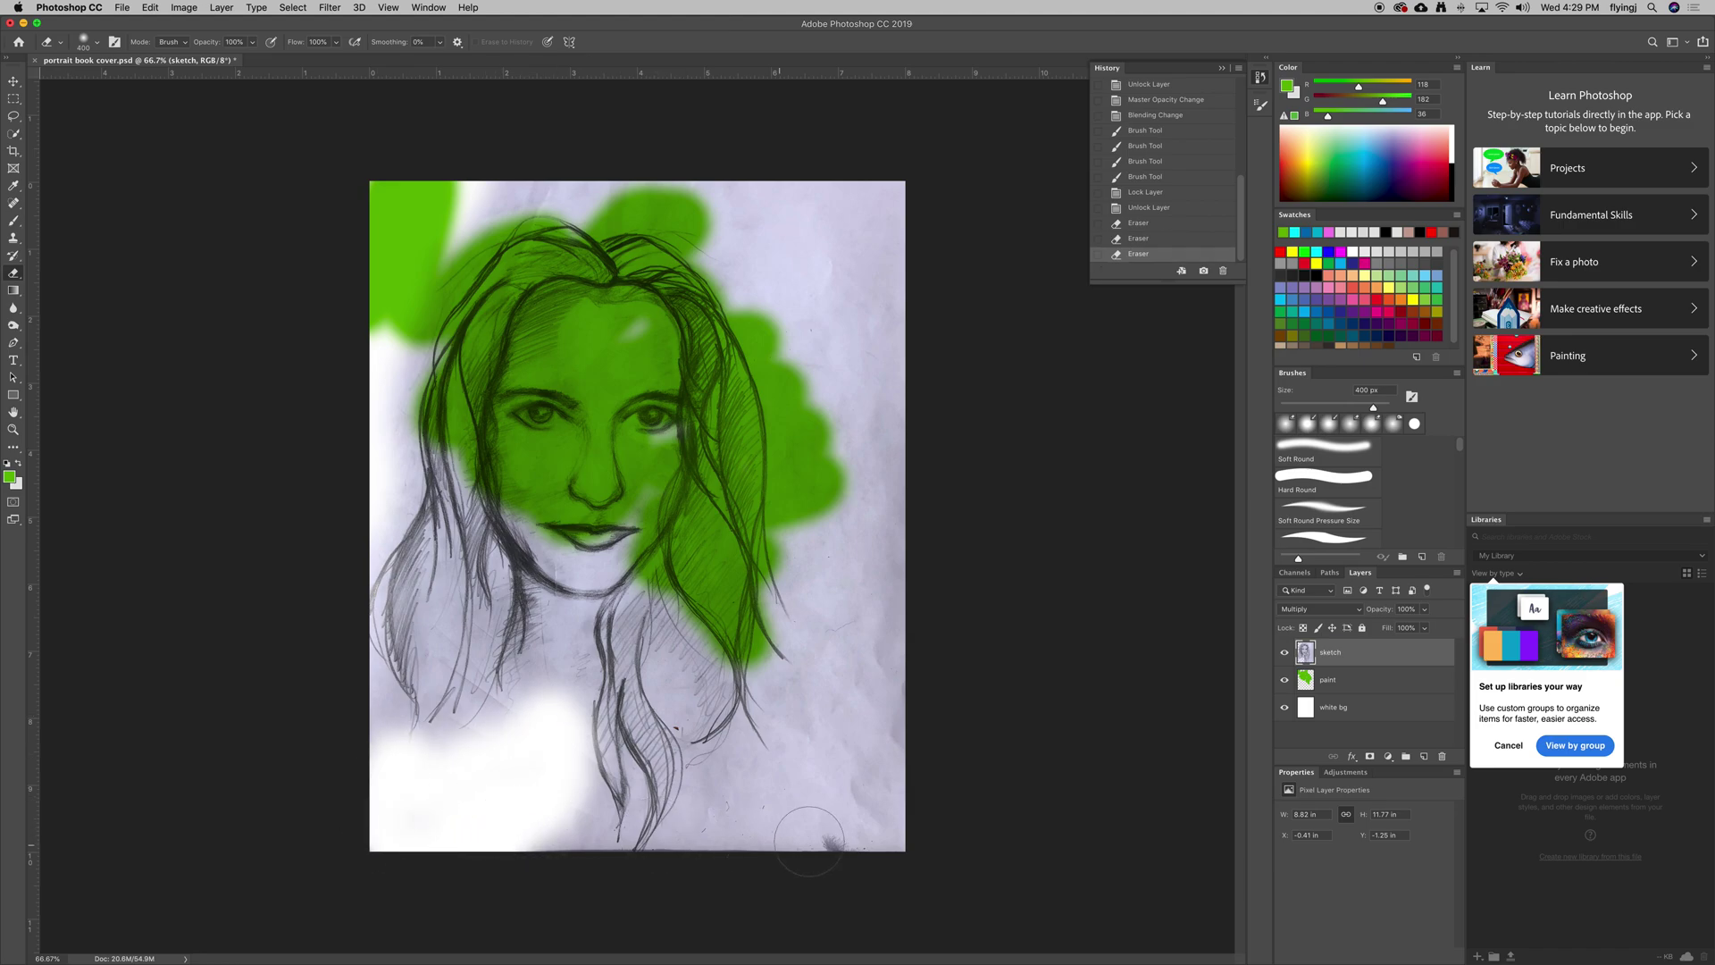
Enlarge the eraser to 800 px and clear the lower-right corner, top and bottom edges
key(bracketright)
key(bracketright)
key(bracketright)
mouse_move(784, 808)
mouse_down()
mouse_move(887, 737)
mouse_move(644, 142)
mouse_up()
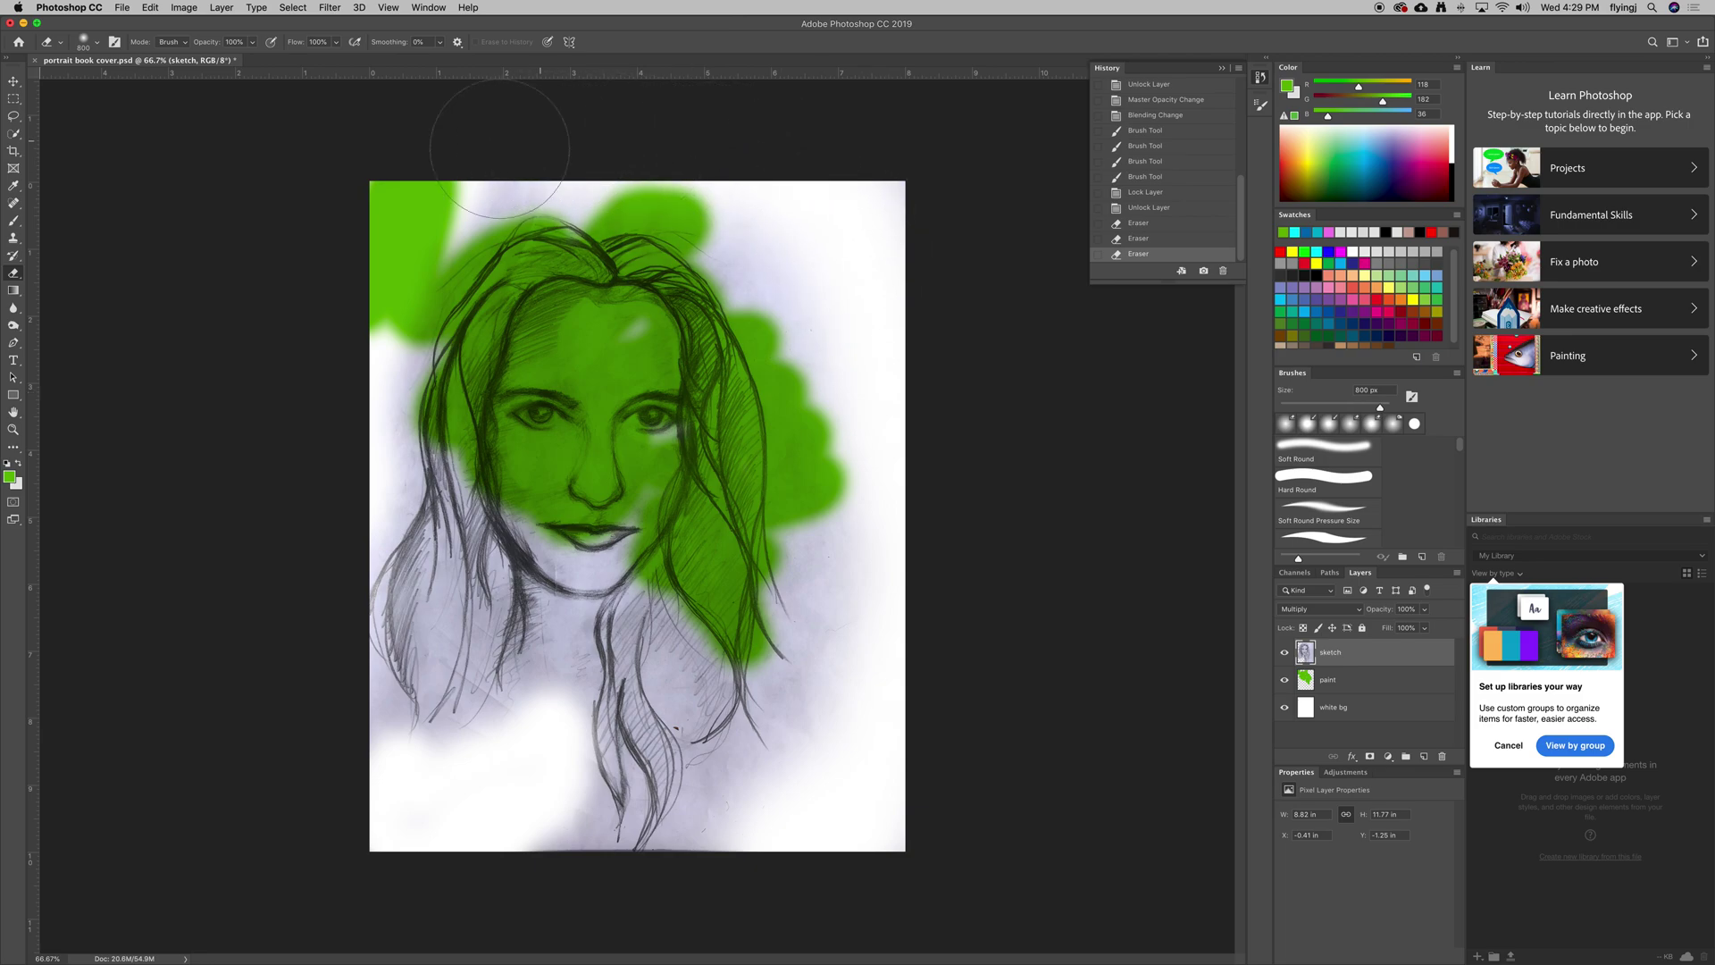
drag(645, 142, 420, 192)
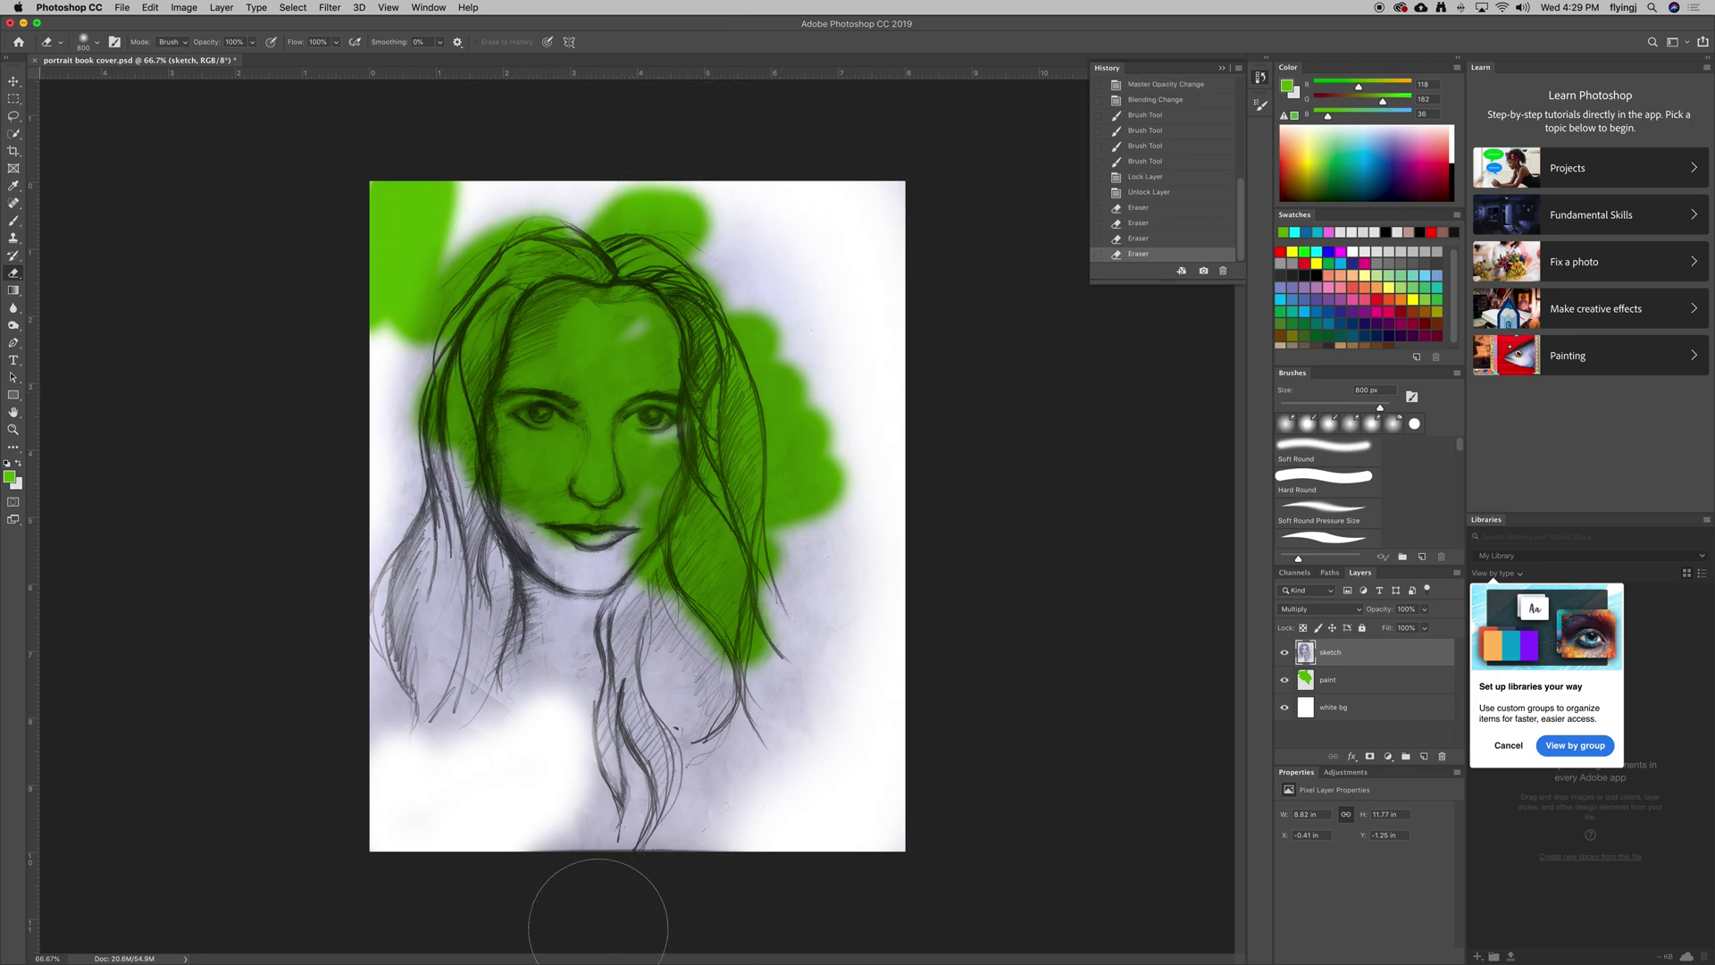
drag(536, 872, 483, 915)
drag(788, 846, 747, 811)
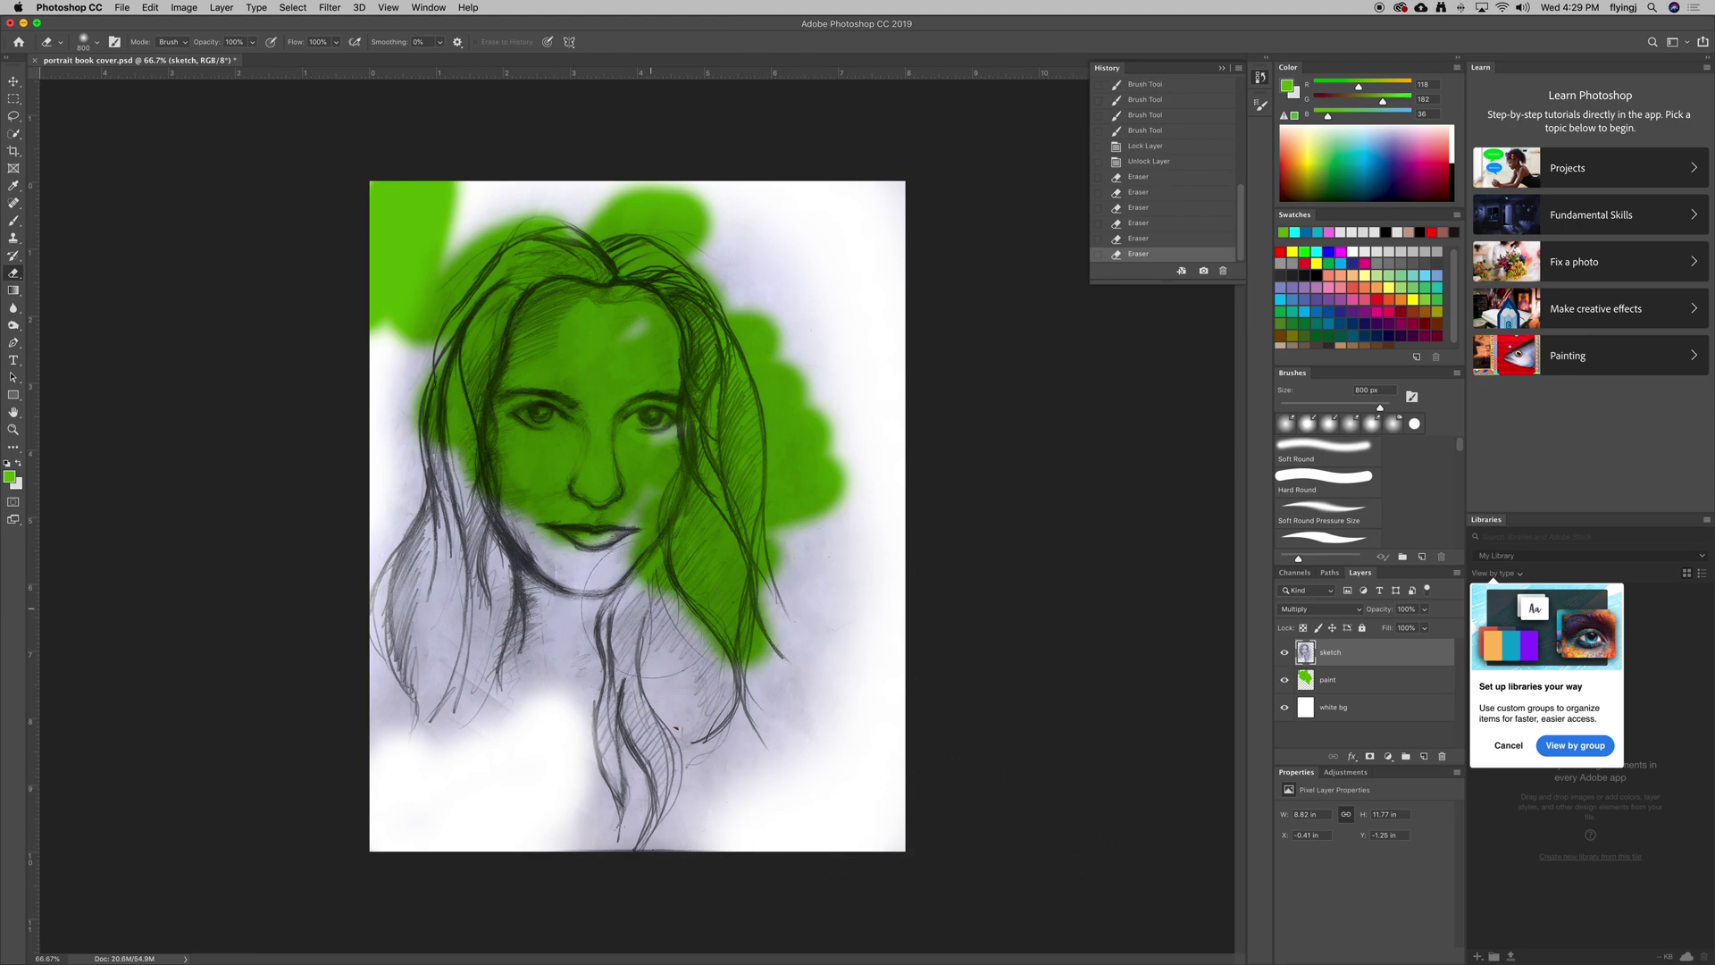
Open Hue/Saturation on the sketch and try different saturation, lightness and hue values
click(196, 7)
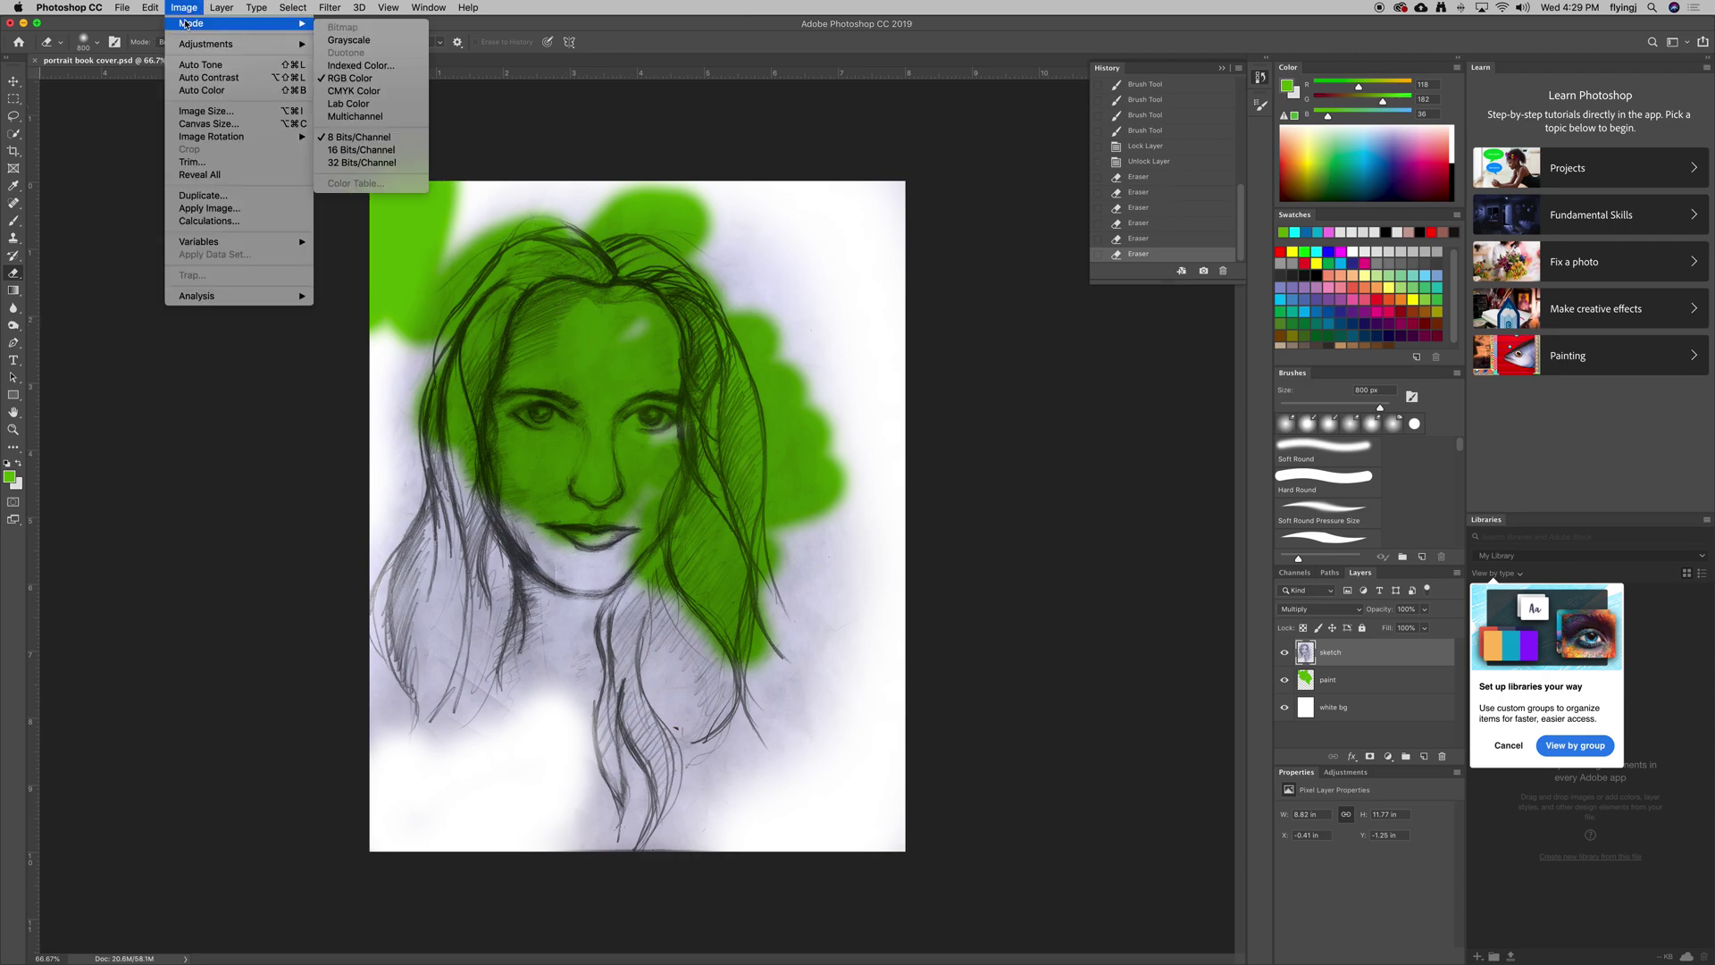
mouse_move(208, 45)
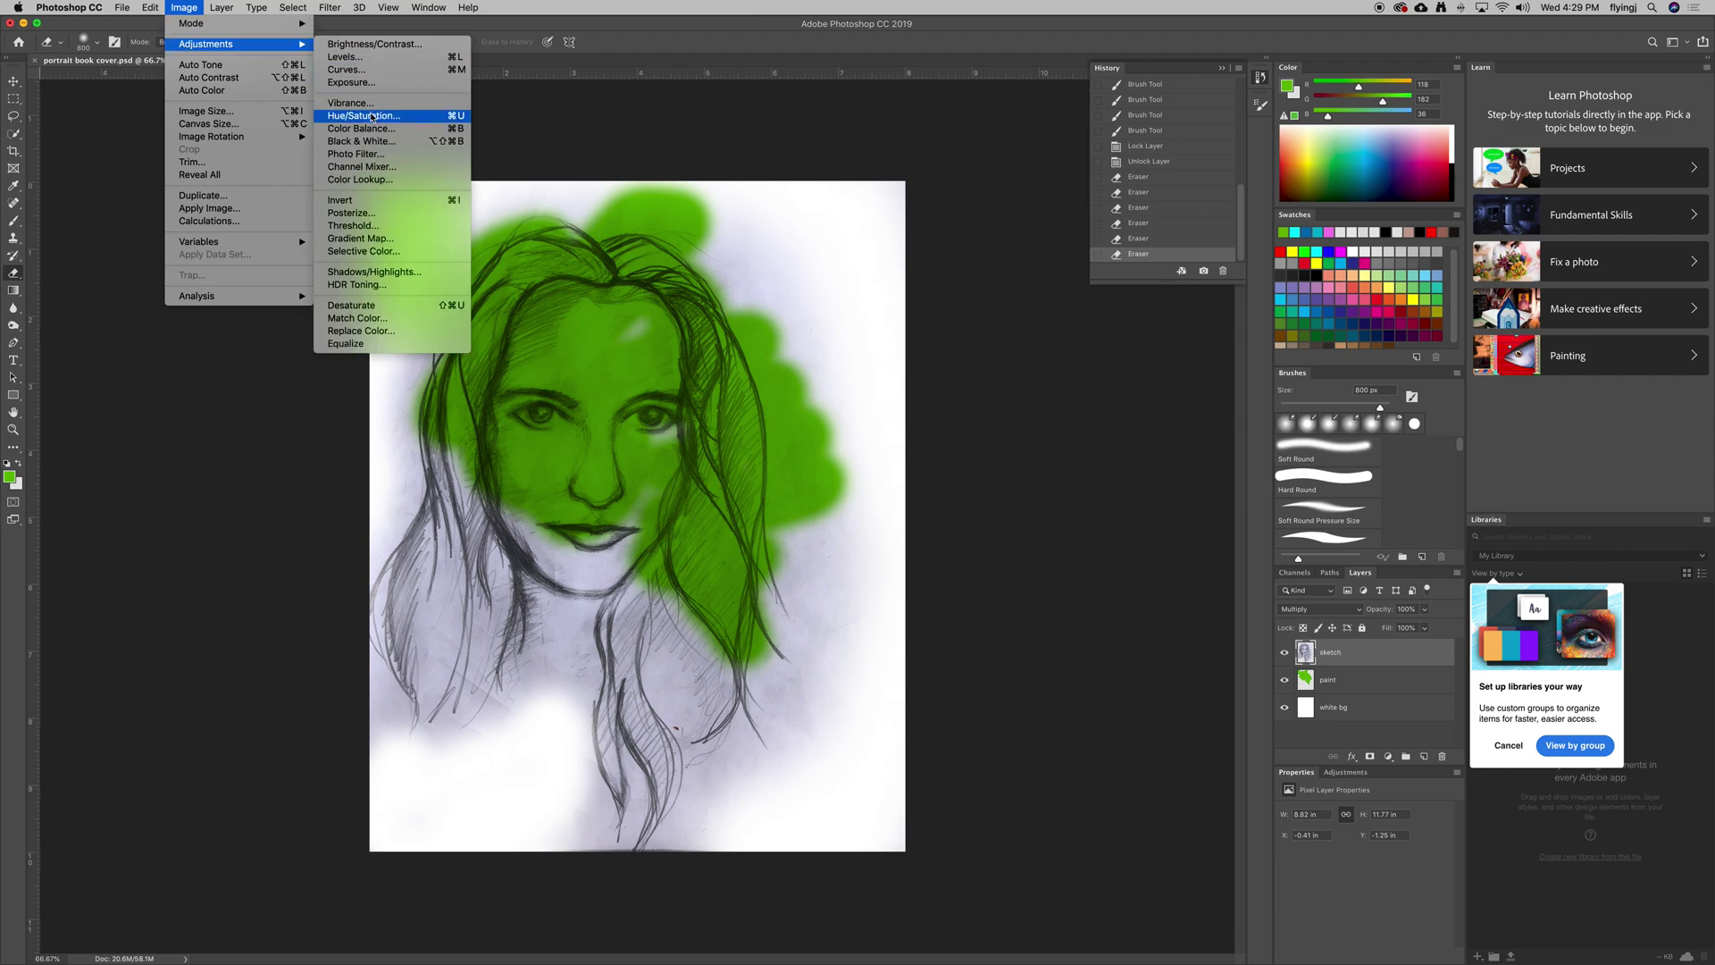
click(372, 117)
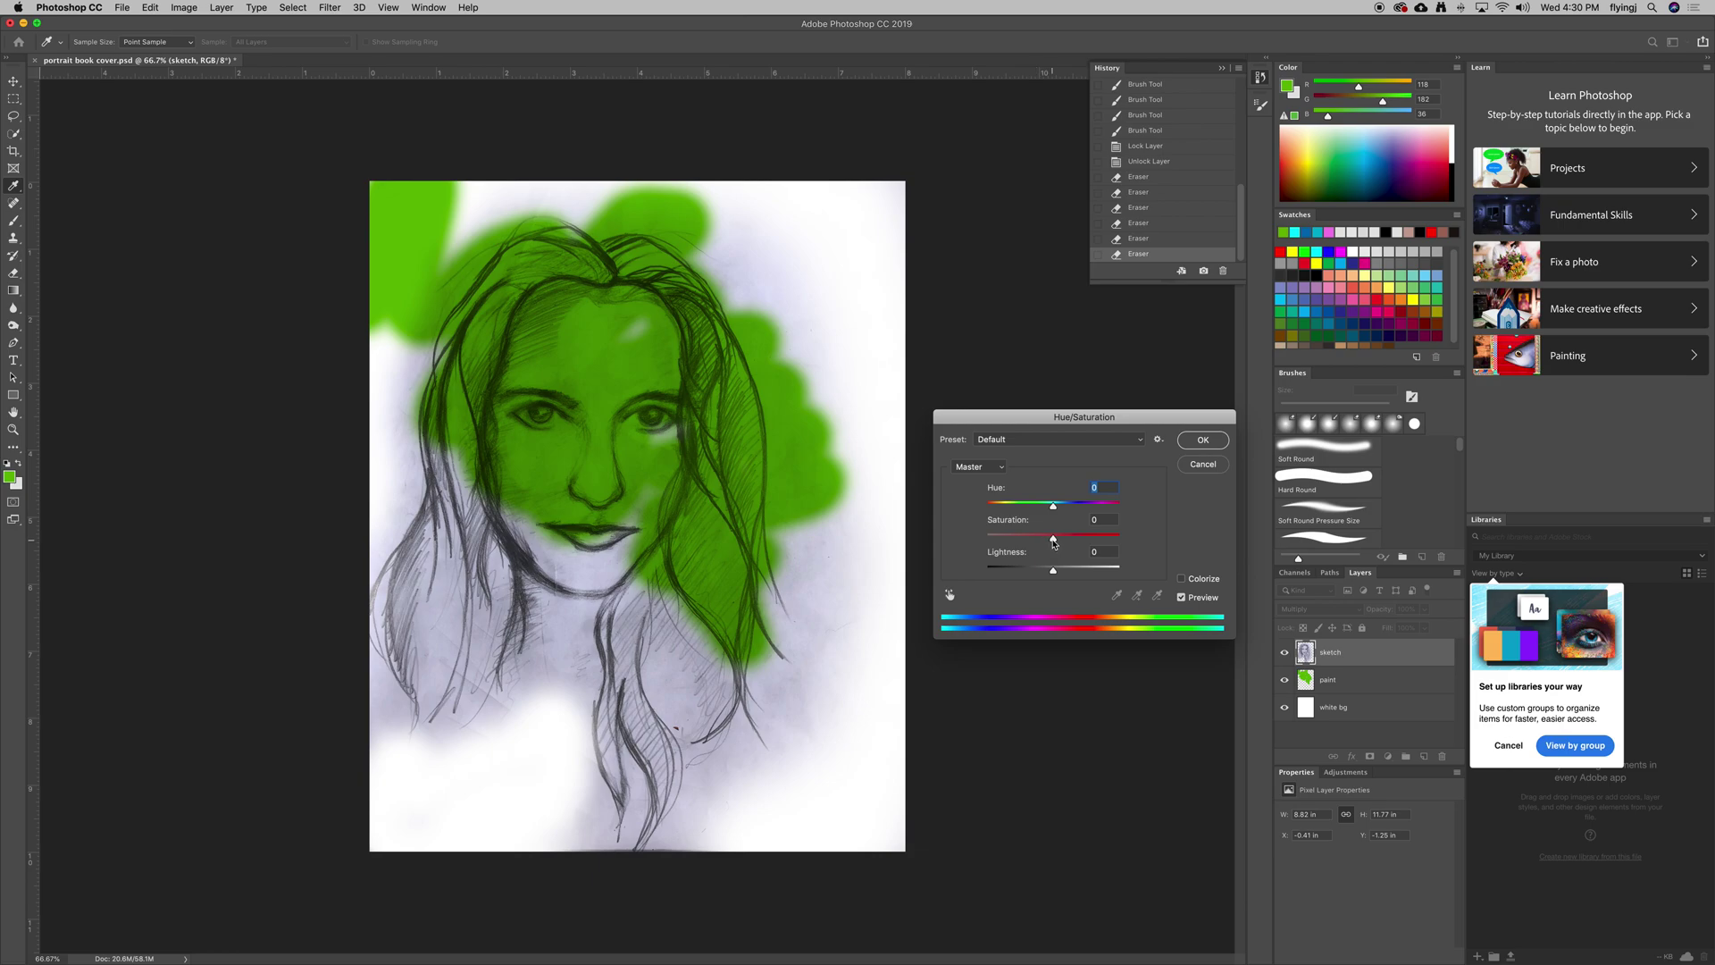
drag(1052, 538, 943, 552)
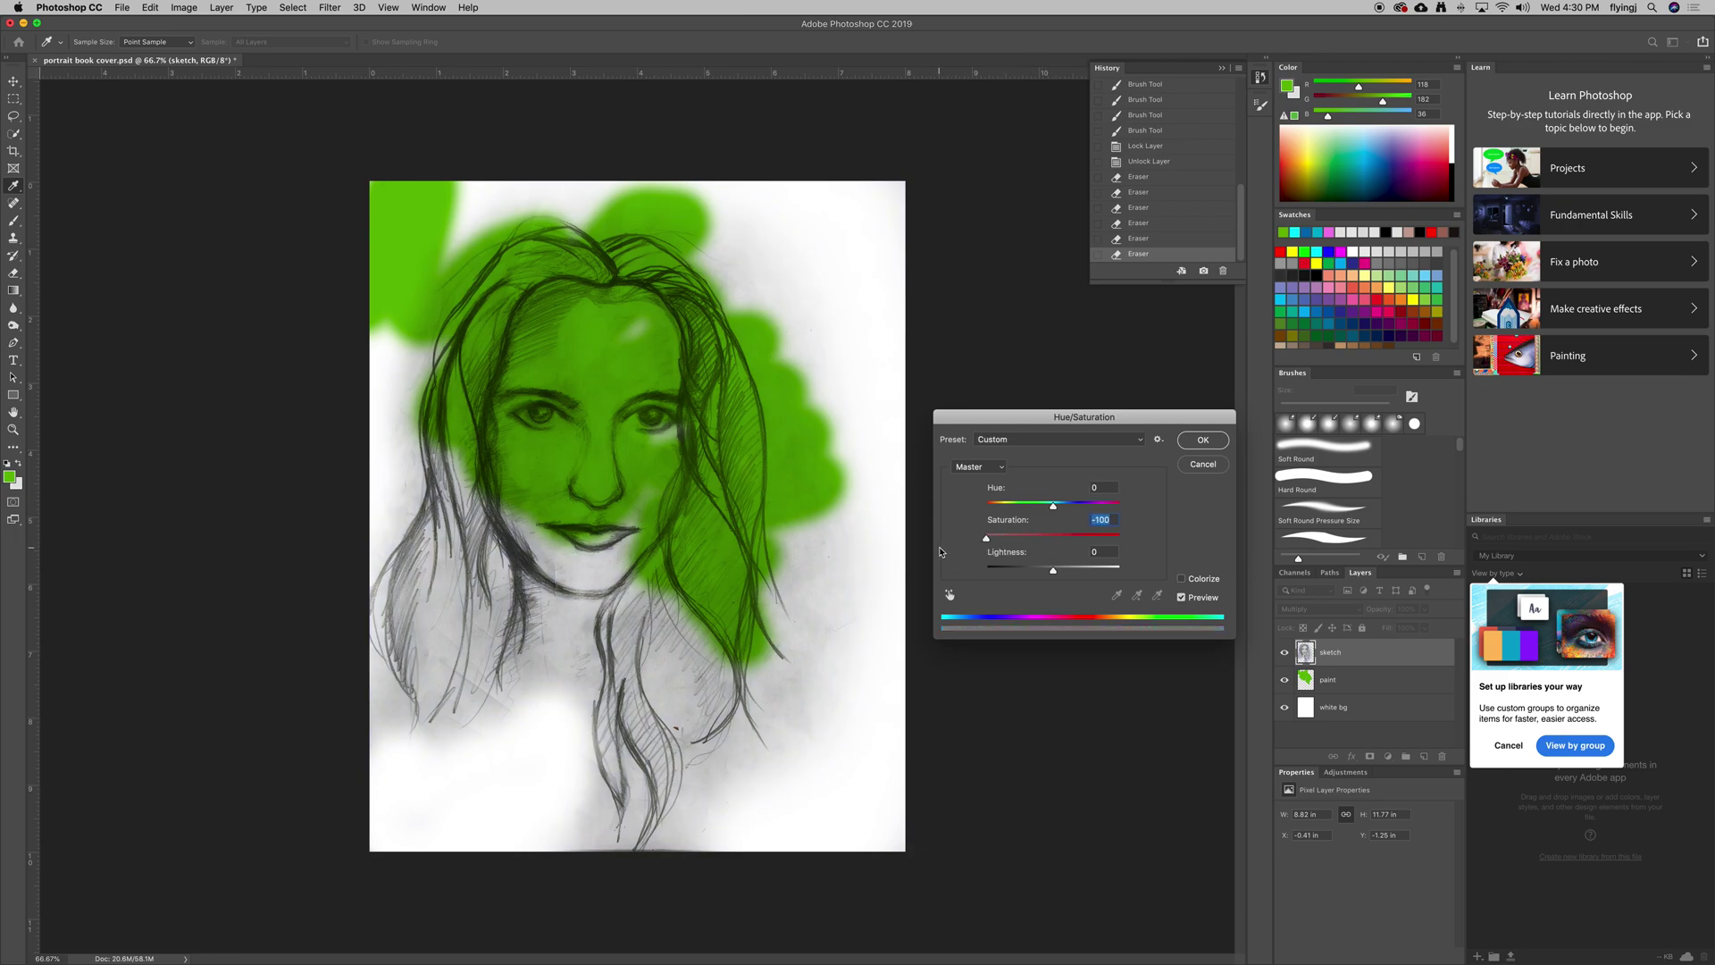
drag(1054, 569, 1058, 573)
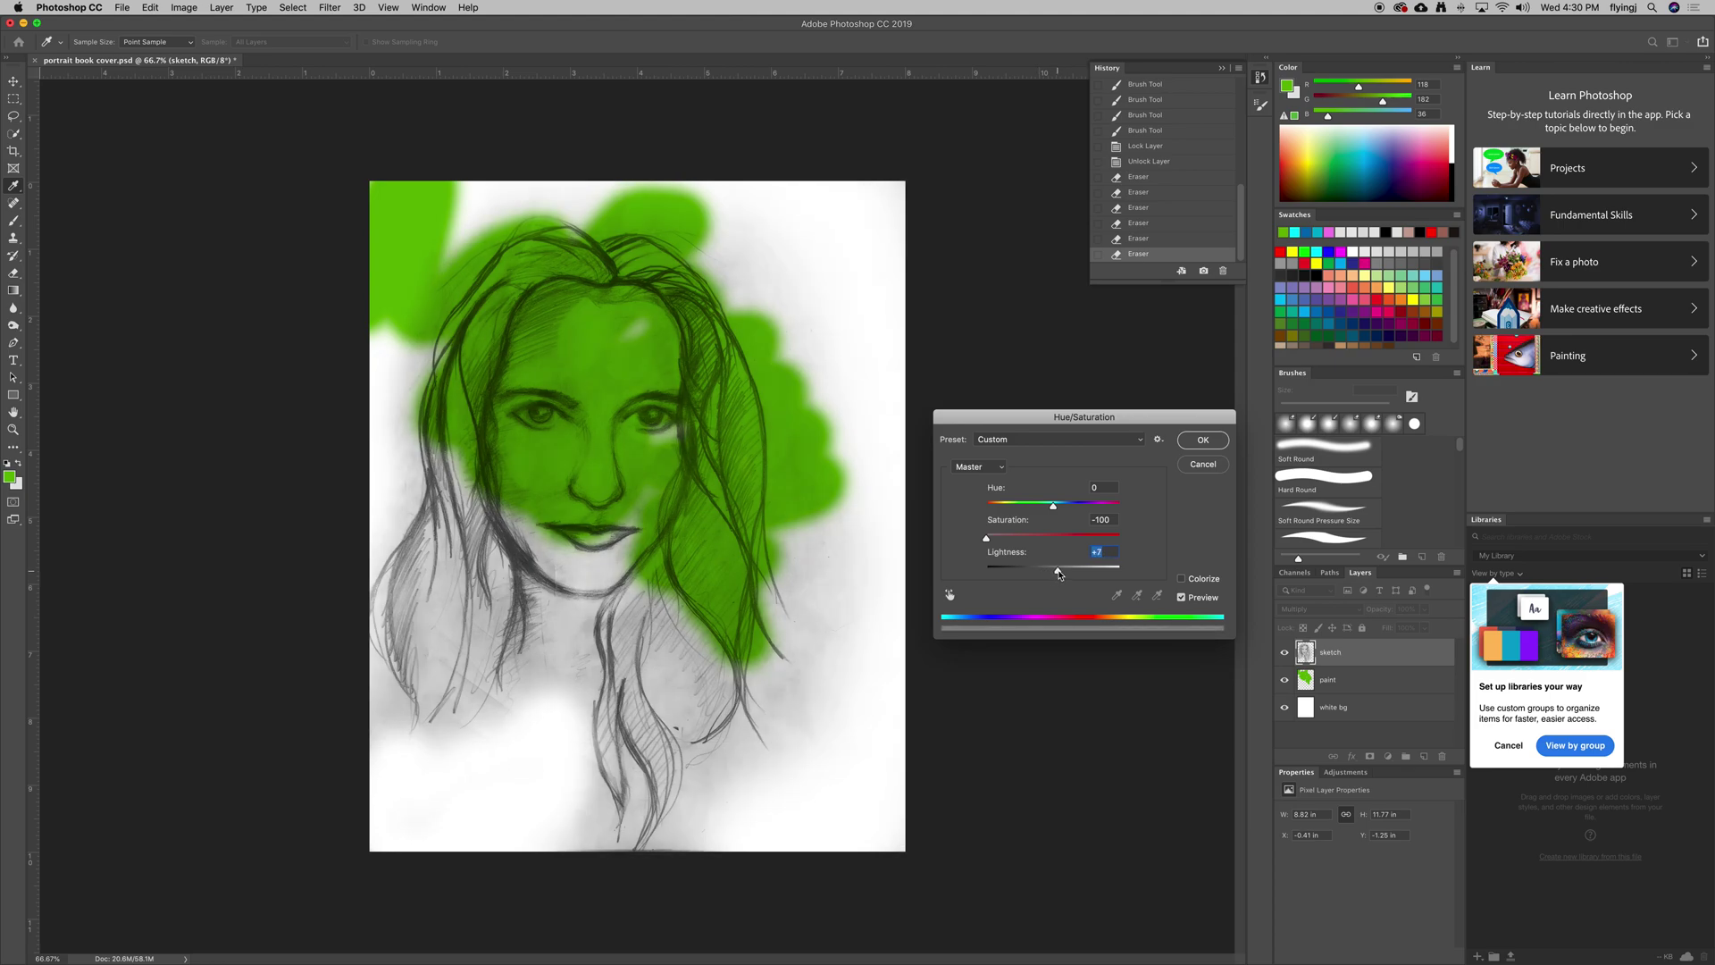
drag(1058, 573, 1053, 574)
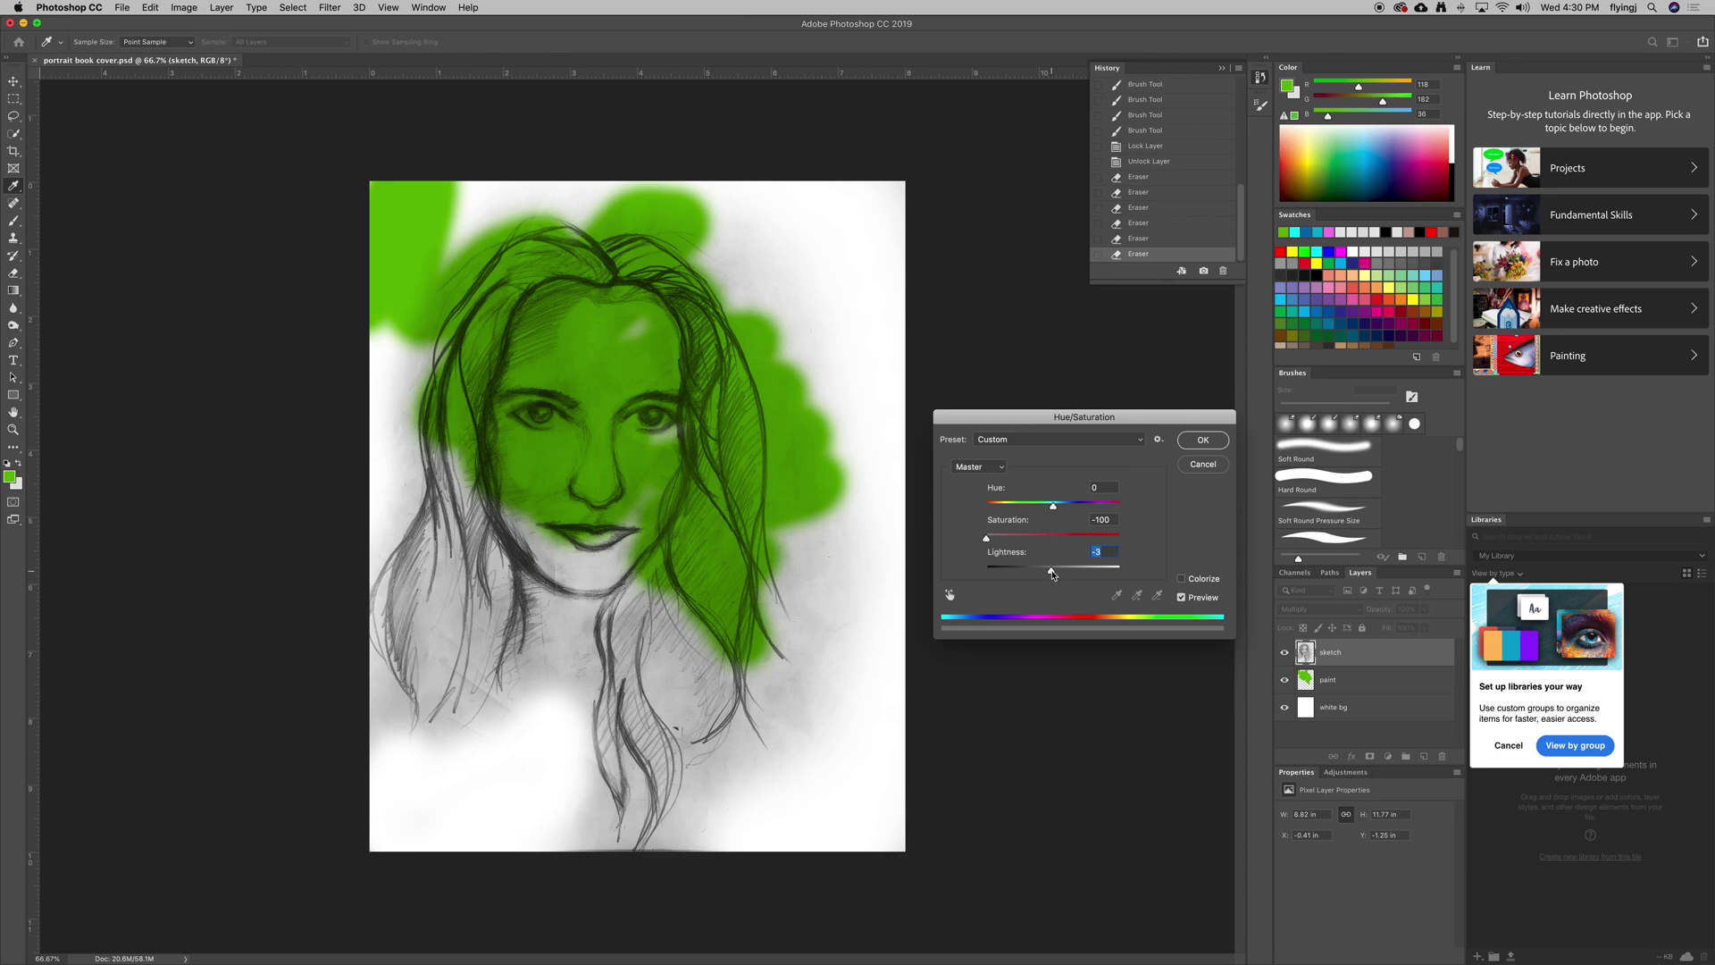
click(1057, 506)
drag(1044, 515, 1064, 516)
key(Down)
mouse_move(987, 538)
mouse_down()
mouse_move(1087, 540)
mouse_move(1044, 518)
mouse_up()
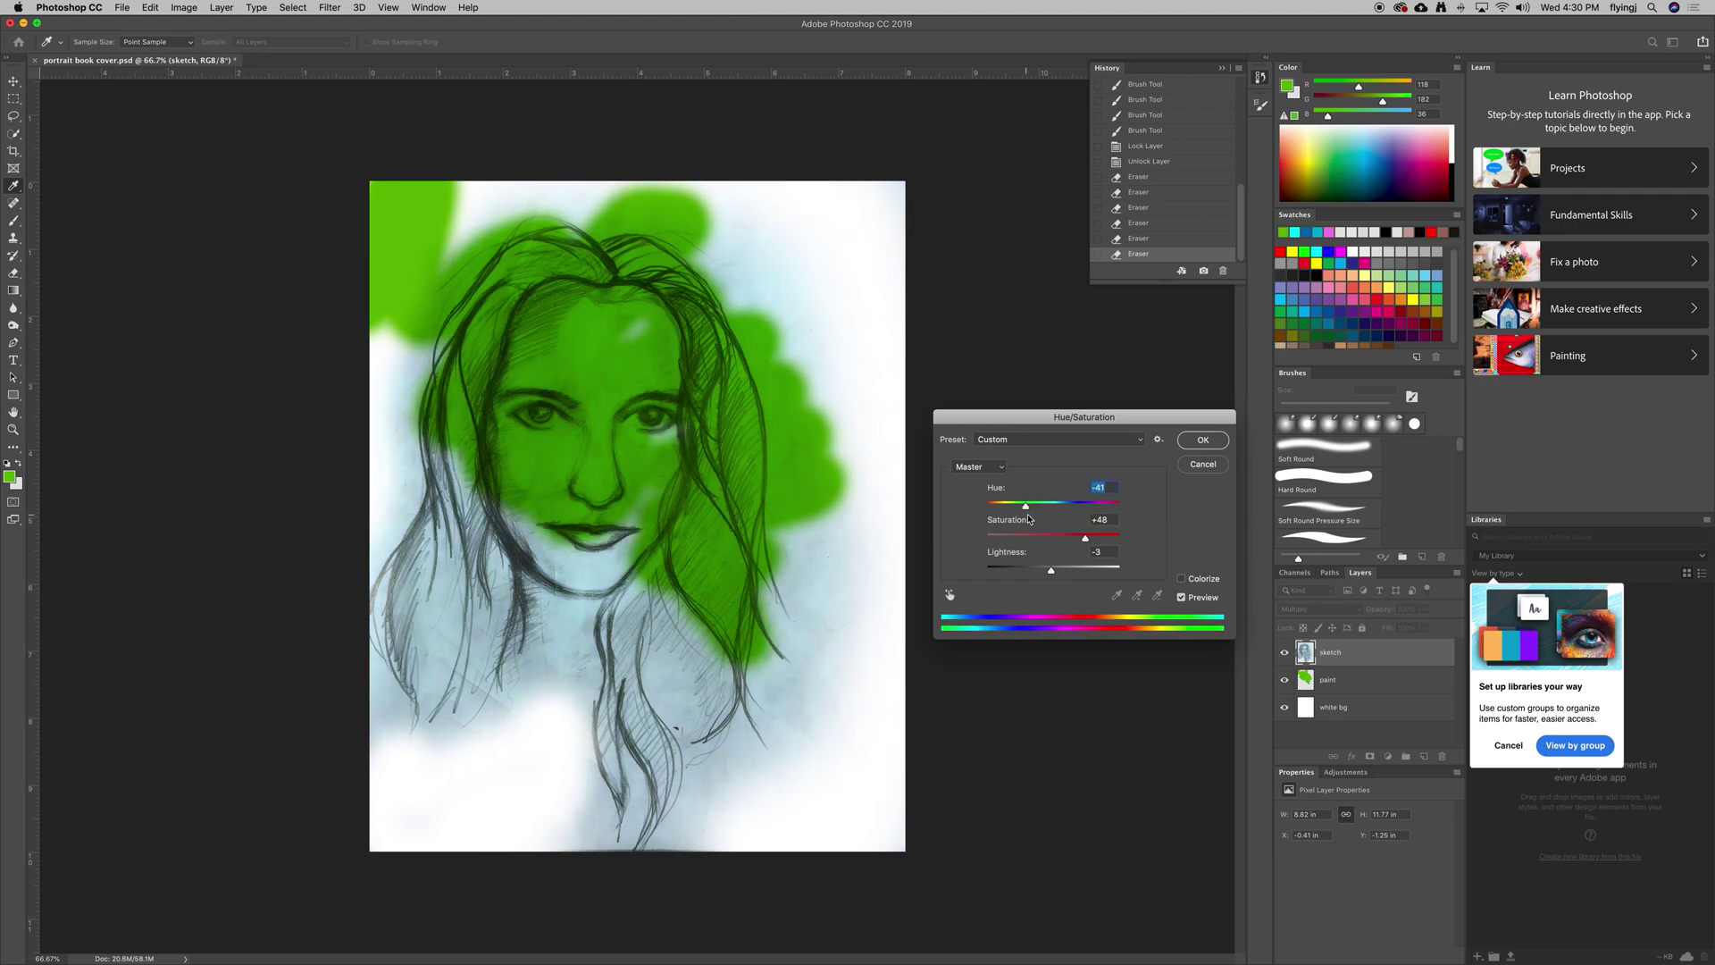
drag(1085, 538, 964, 546)
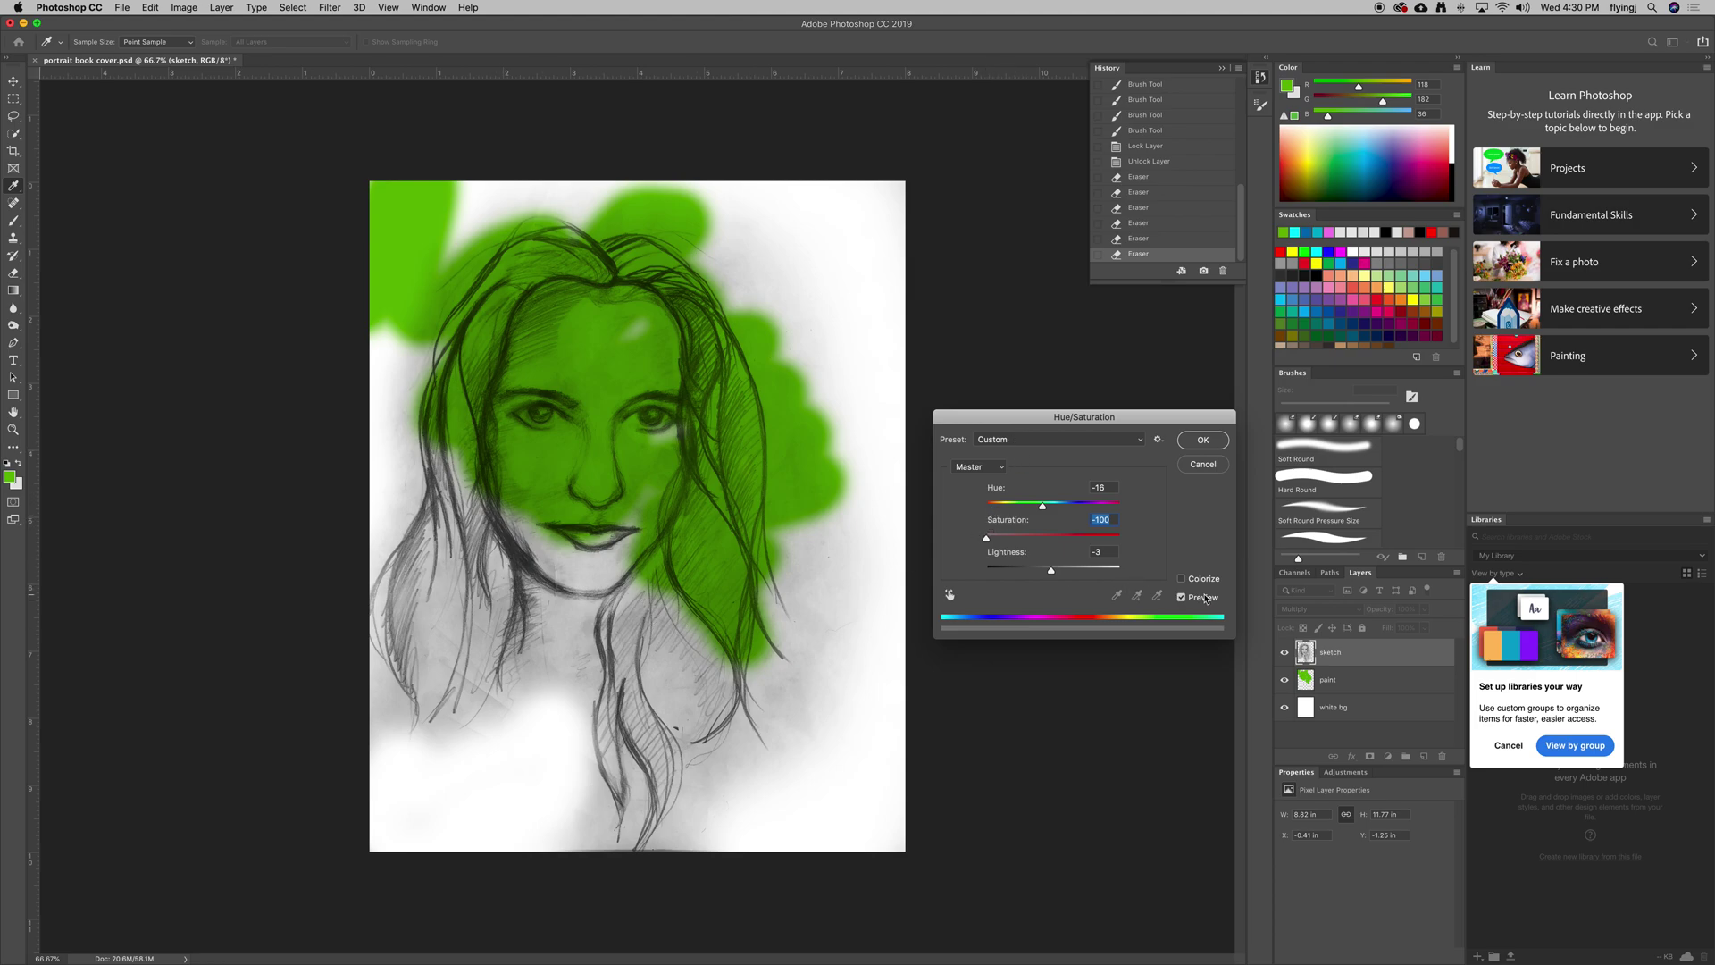
Try a Colorize tint, then turn it off and apply Saturation -100
click(1182, 578)
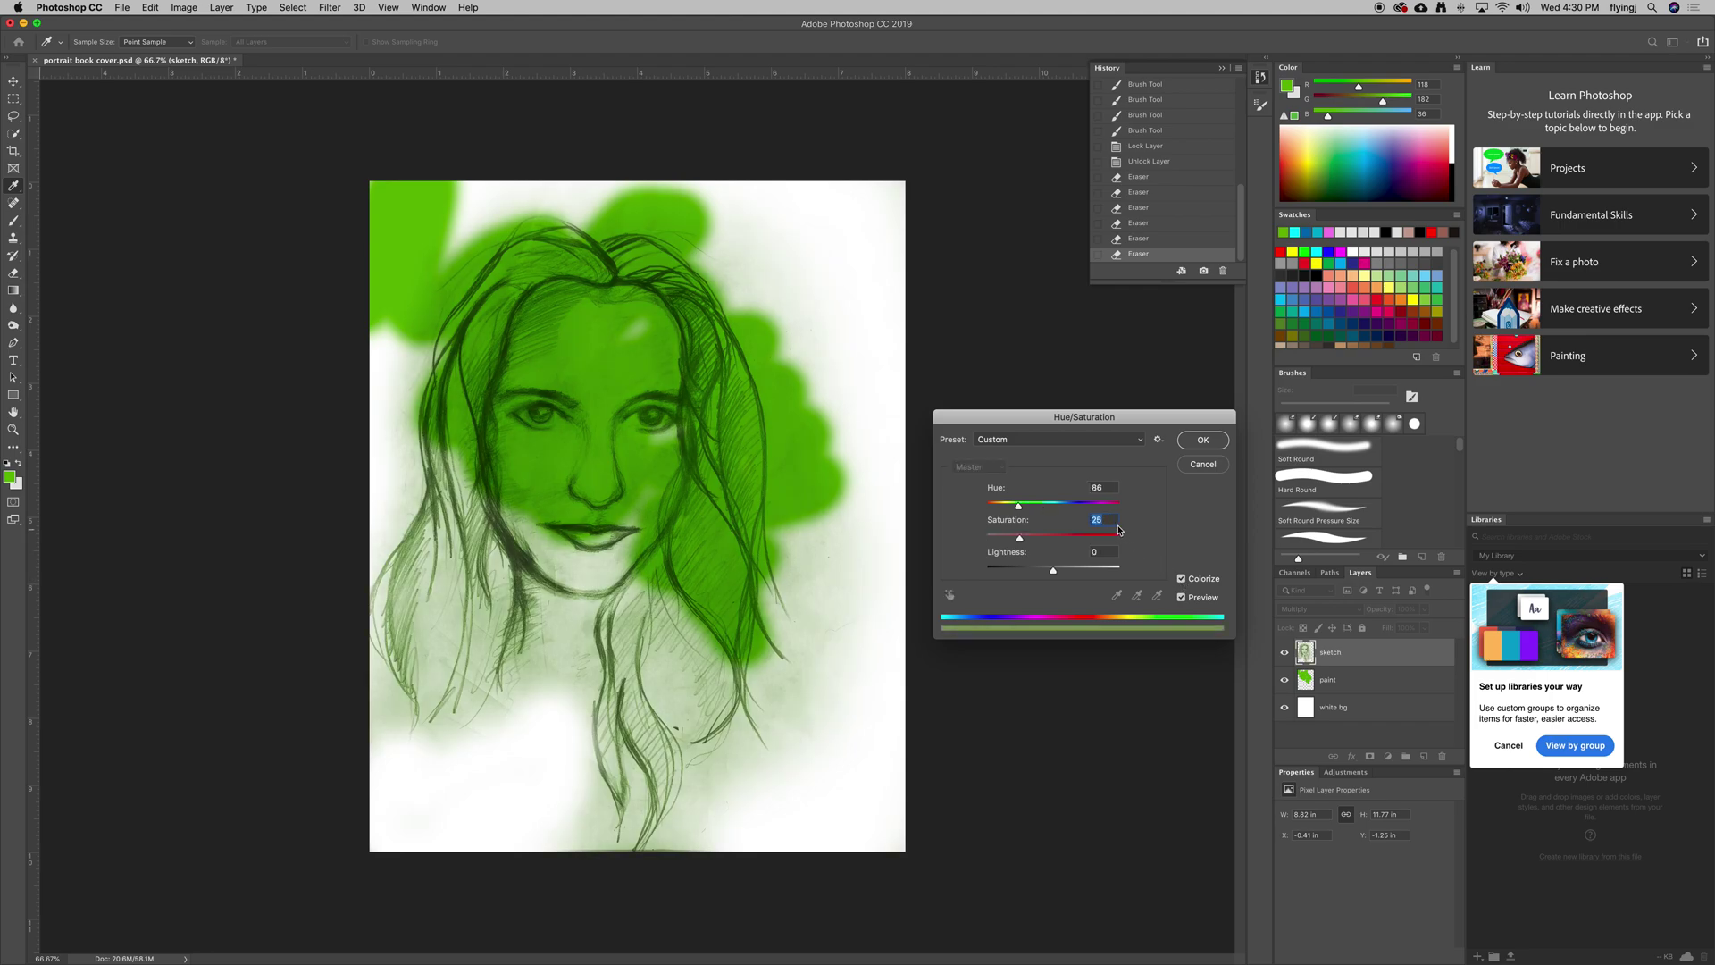
drag(1054, 576, 1068, 574)
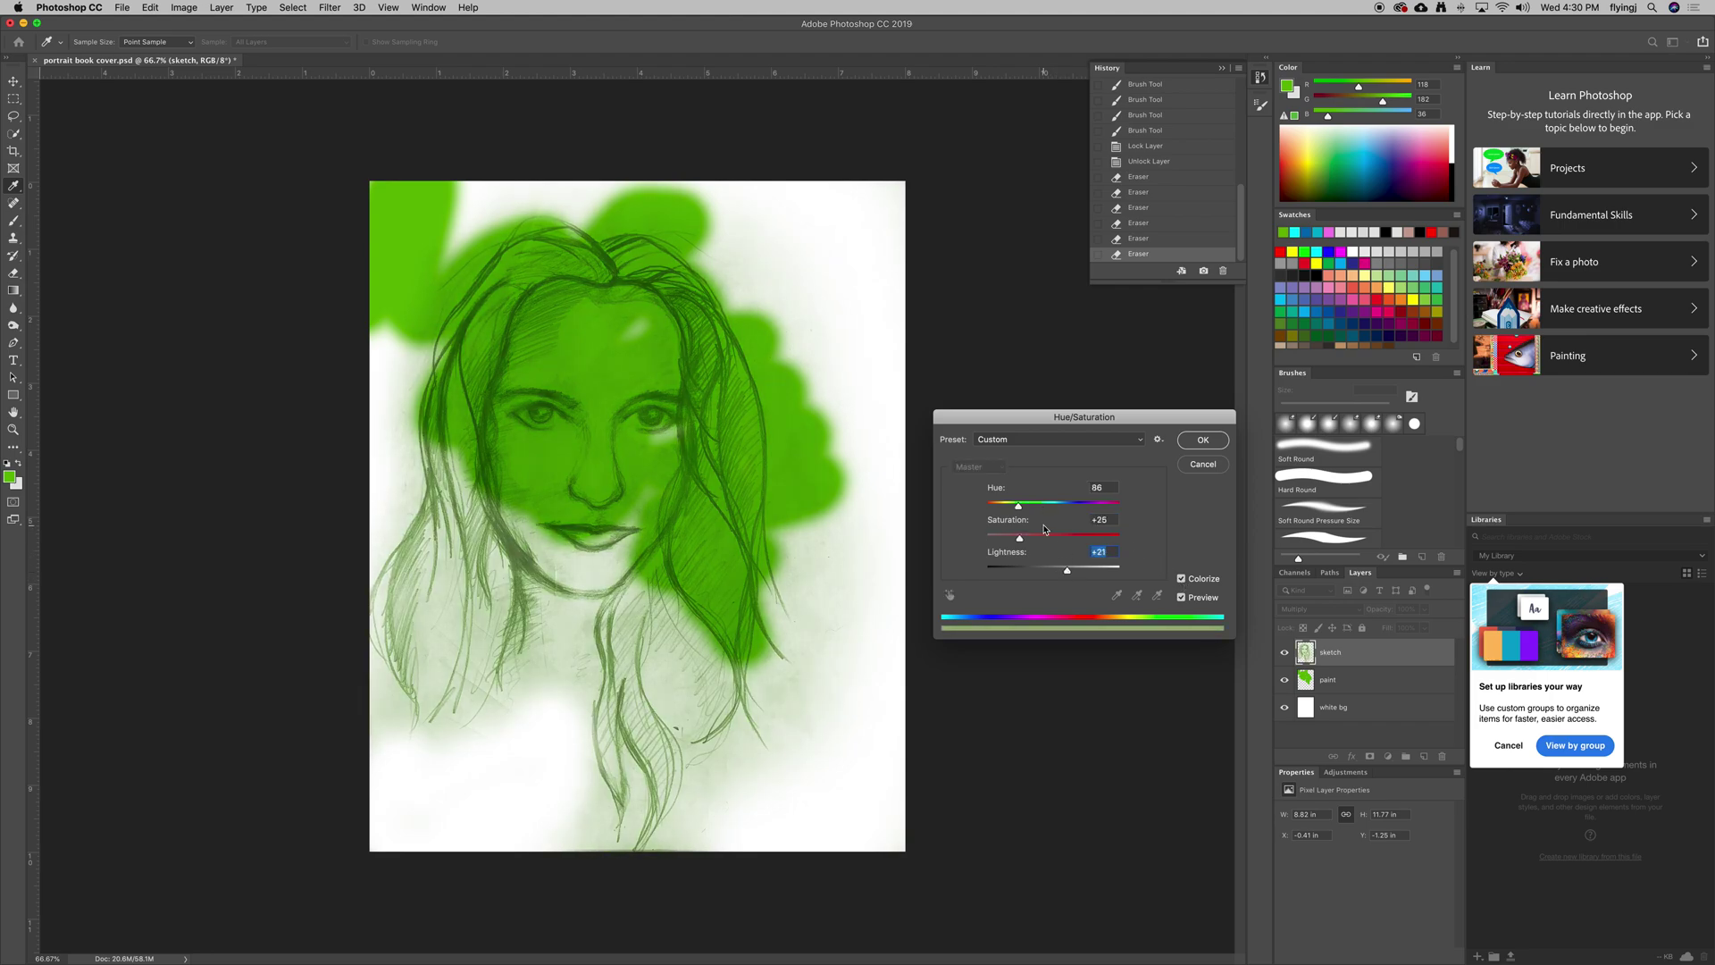
drag(1020, 537, 1067, 539)
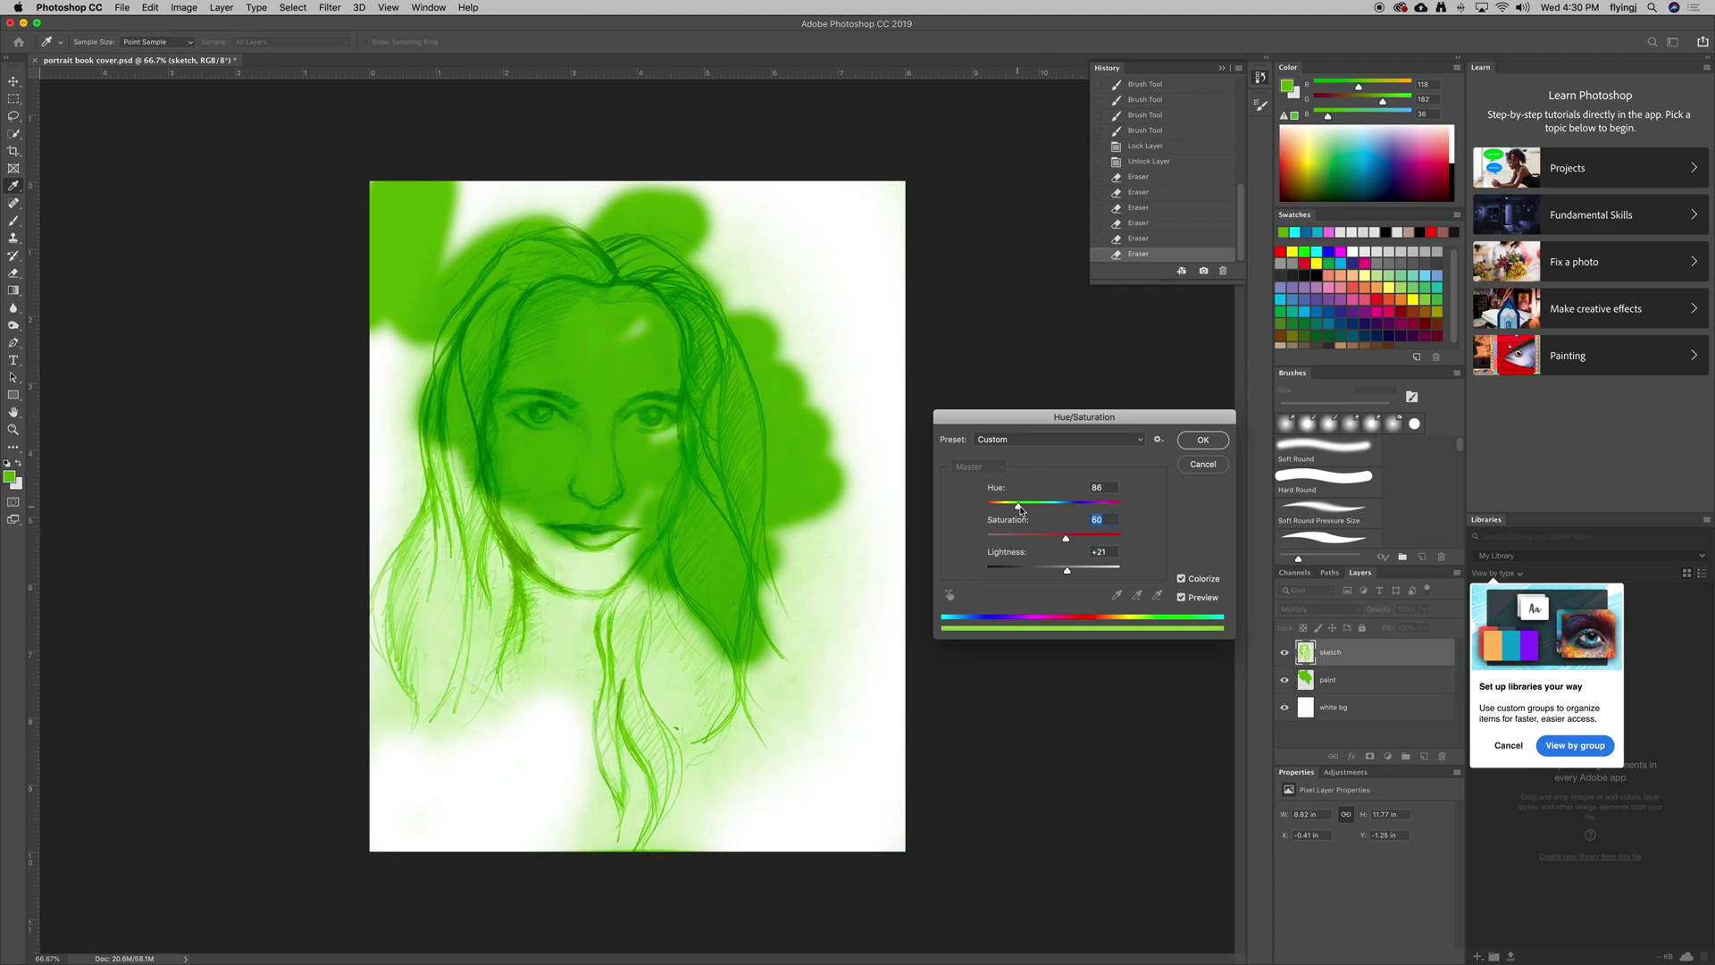
mouse_move(1019, 506)
mouse_down()
mouse_move(1072, 507)
mouse_move(1041, 517)
mouse_up()
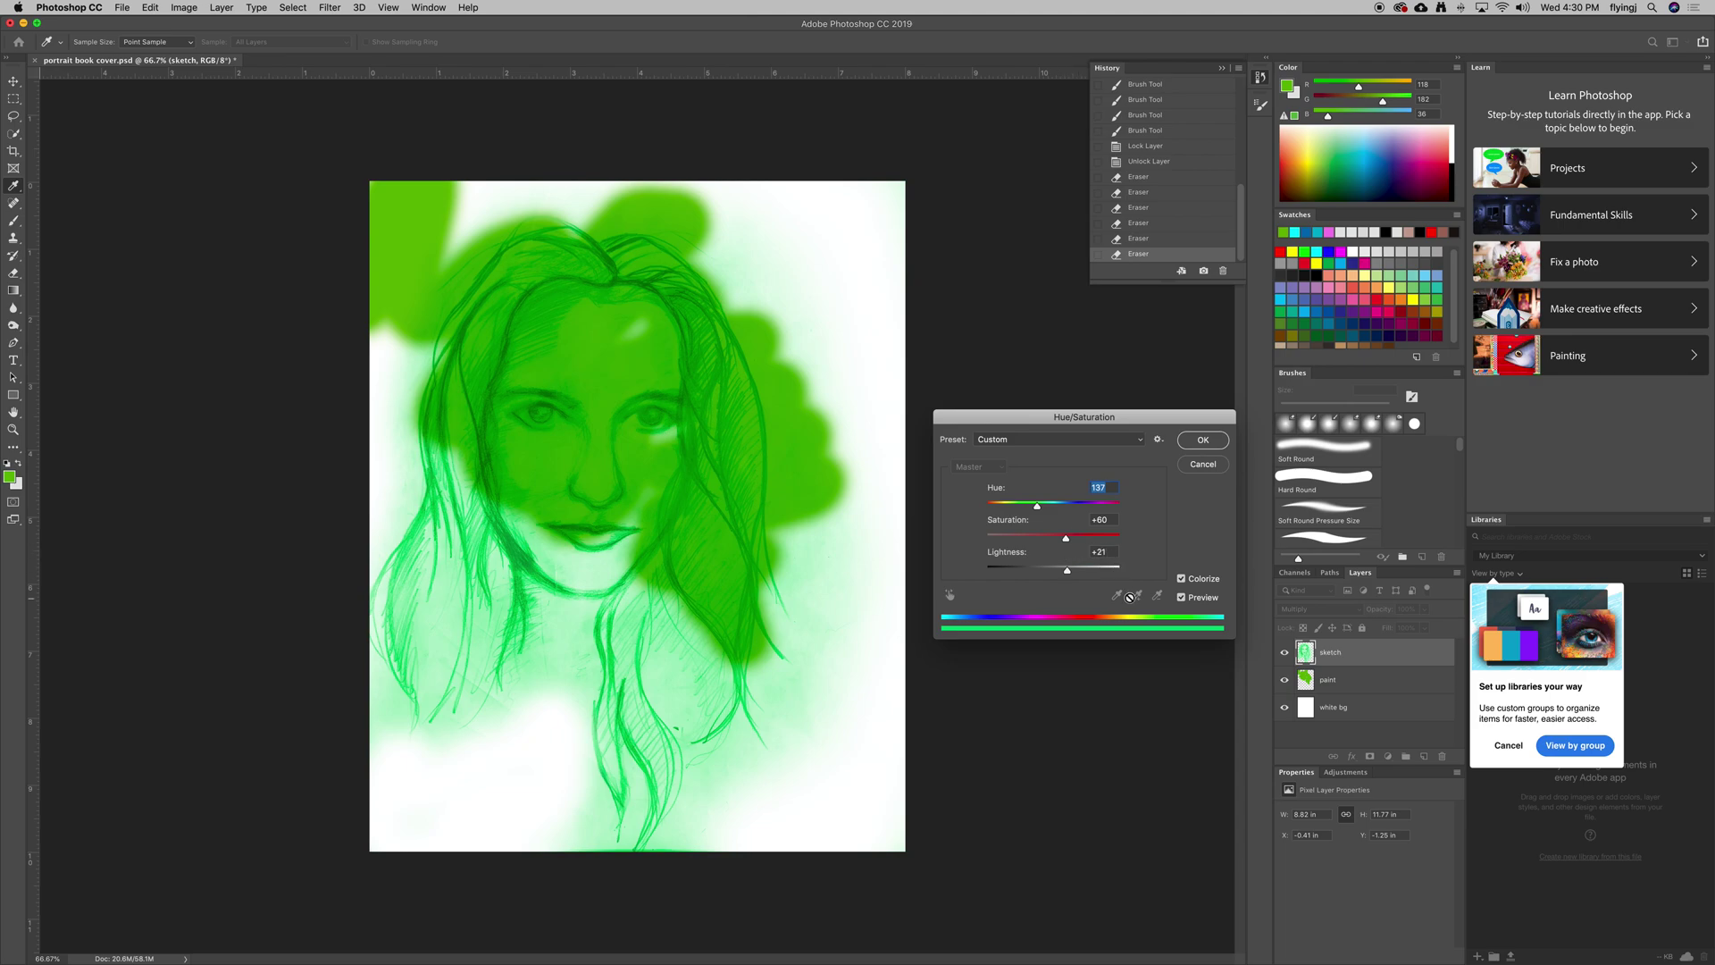
click(1182, 579)
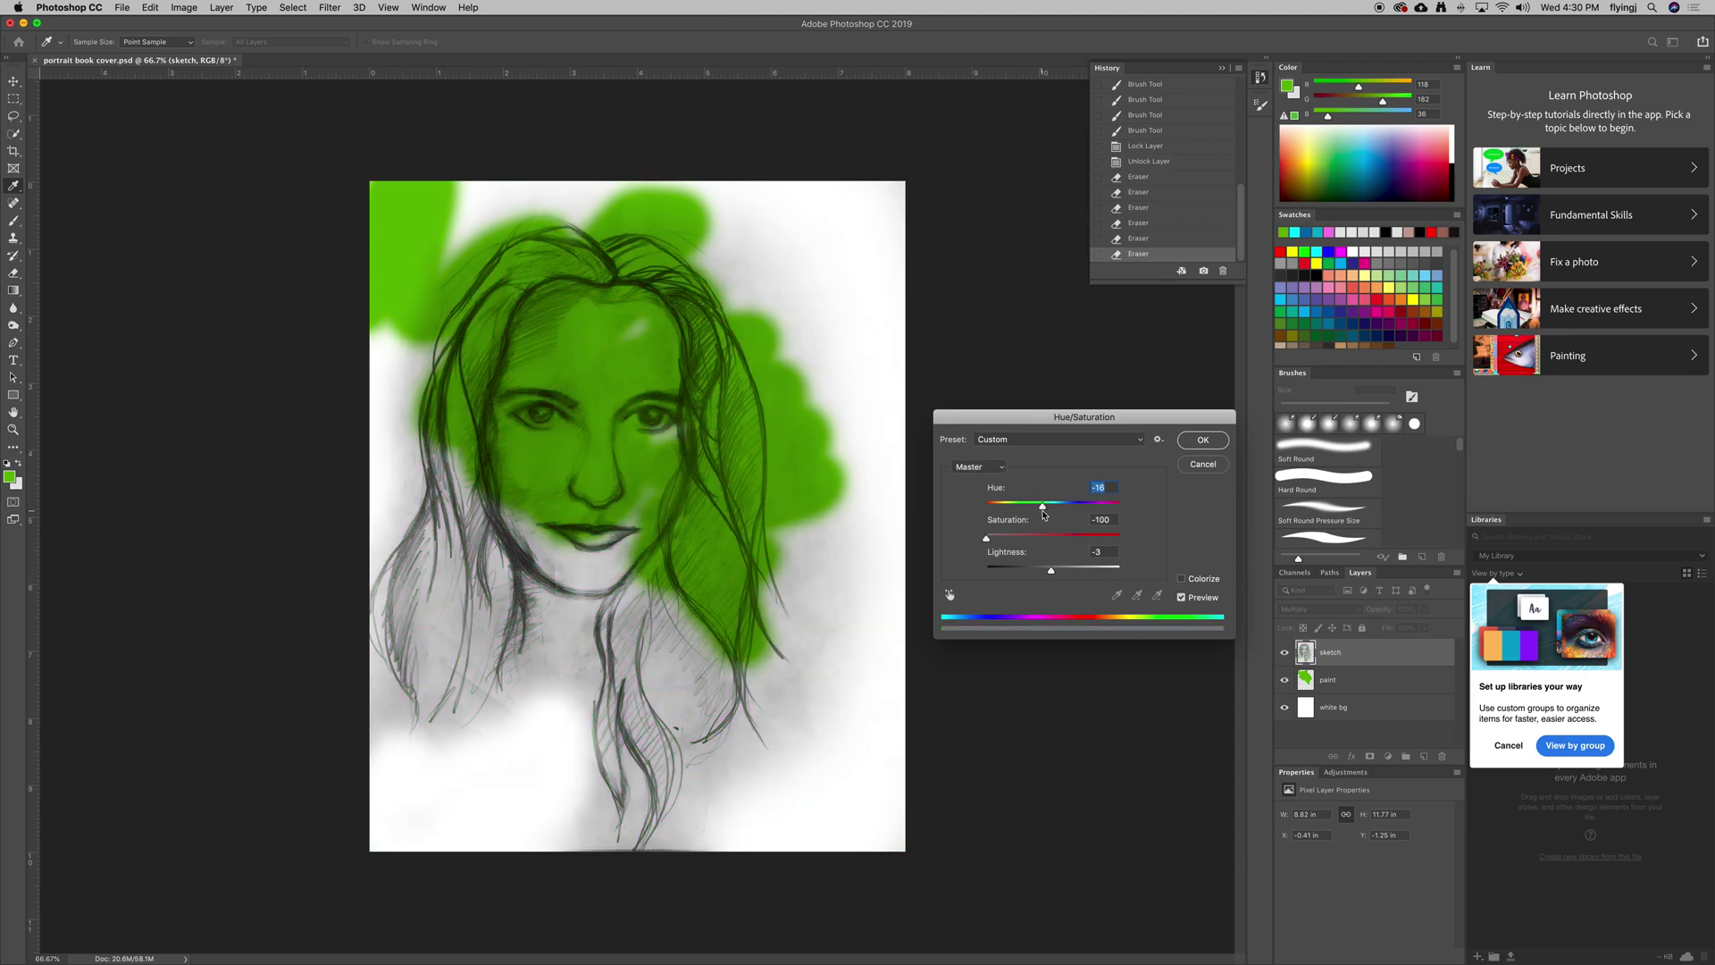
drag(988, 541, 976, 542)
click(1196, 441)
click(184, 8)
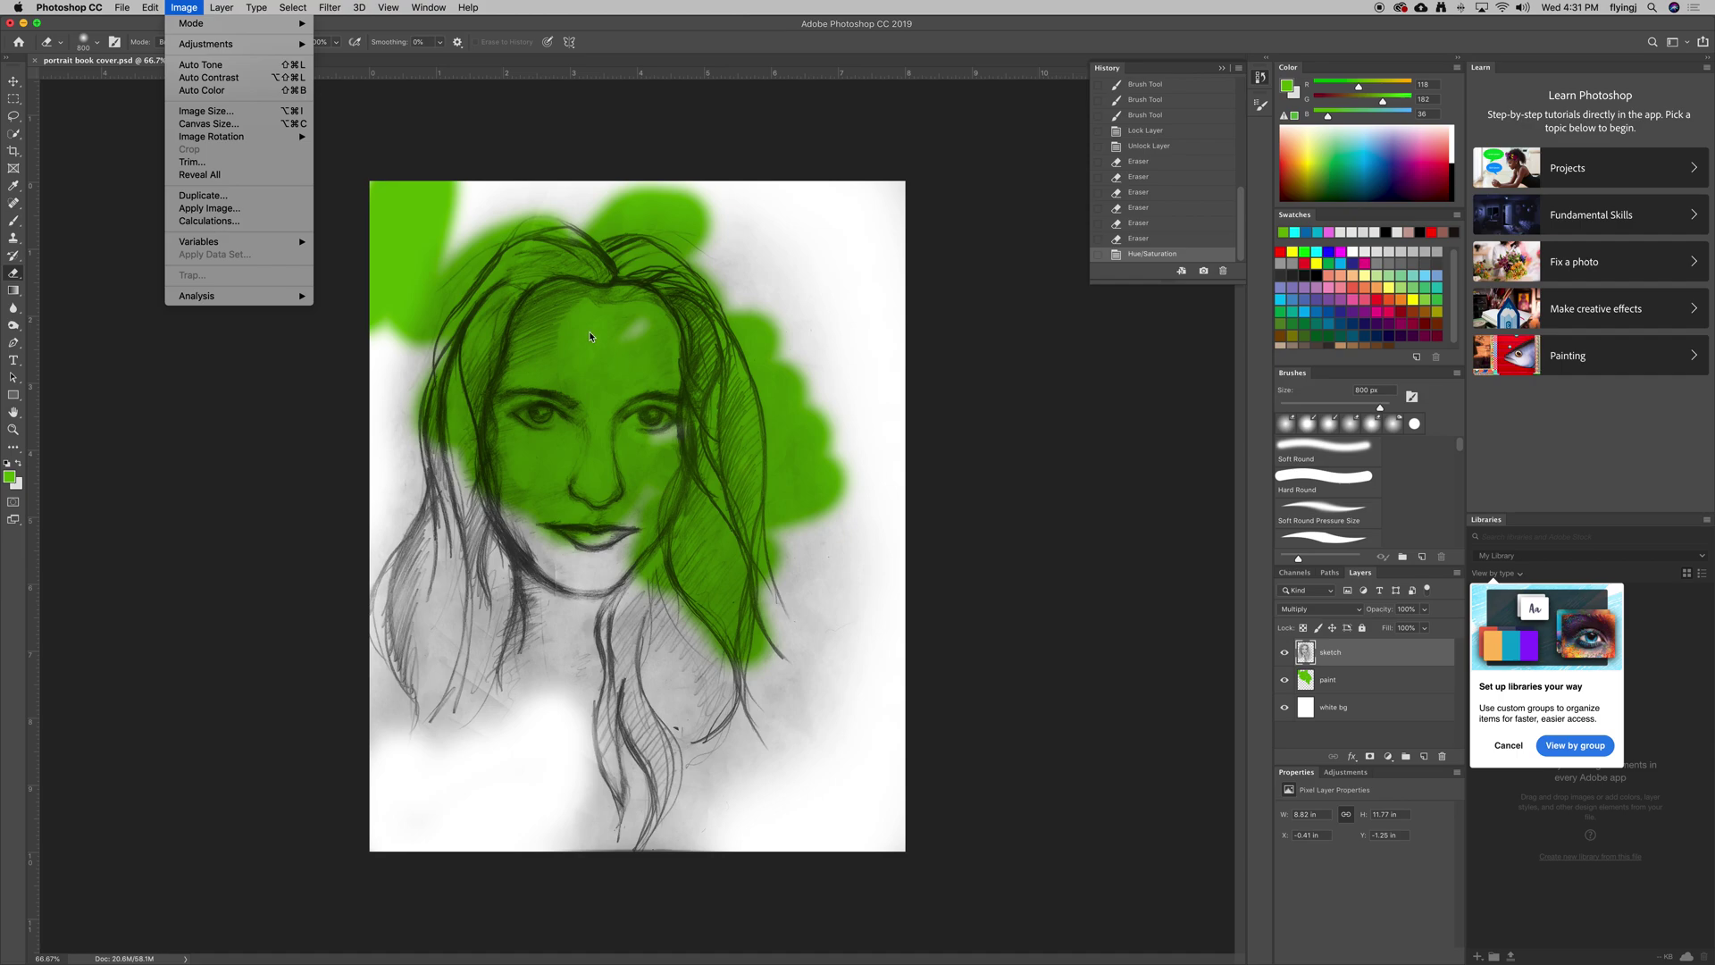
Raise the sketch's Brightness to about 67, adjust Contrast, apply, then undo it
click(350, 44)
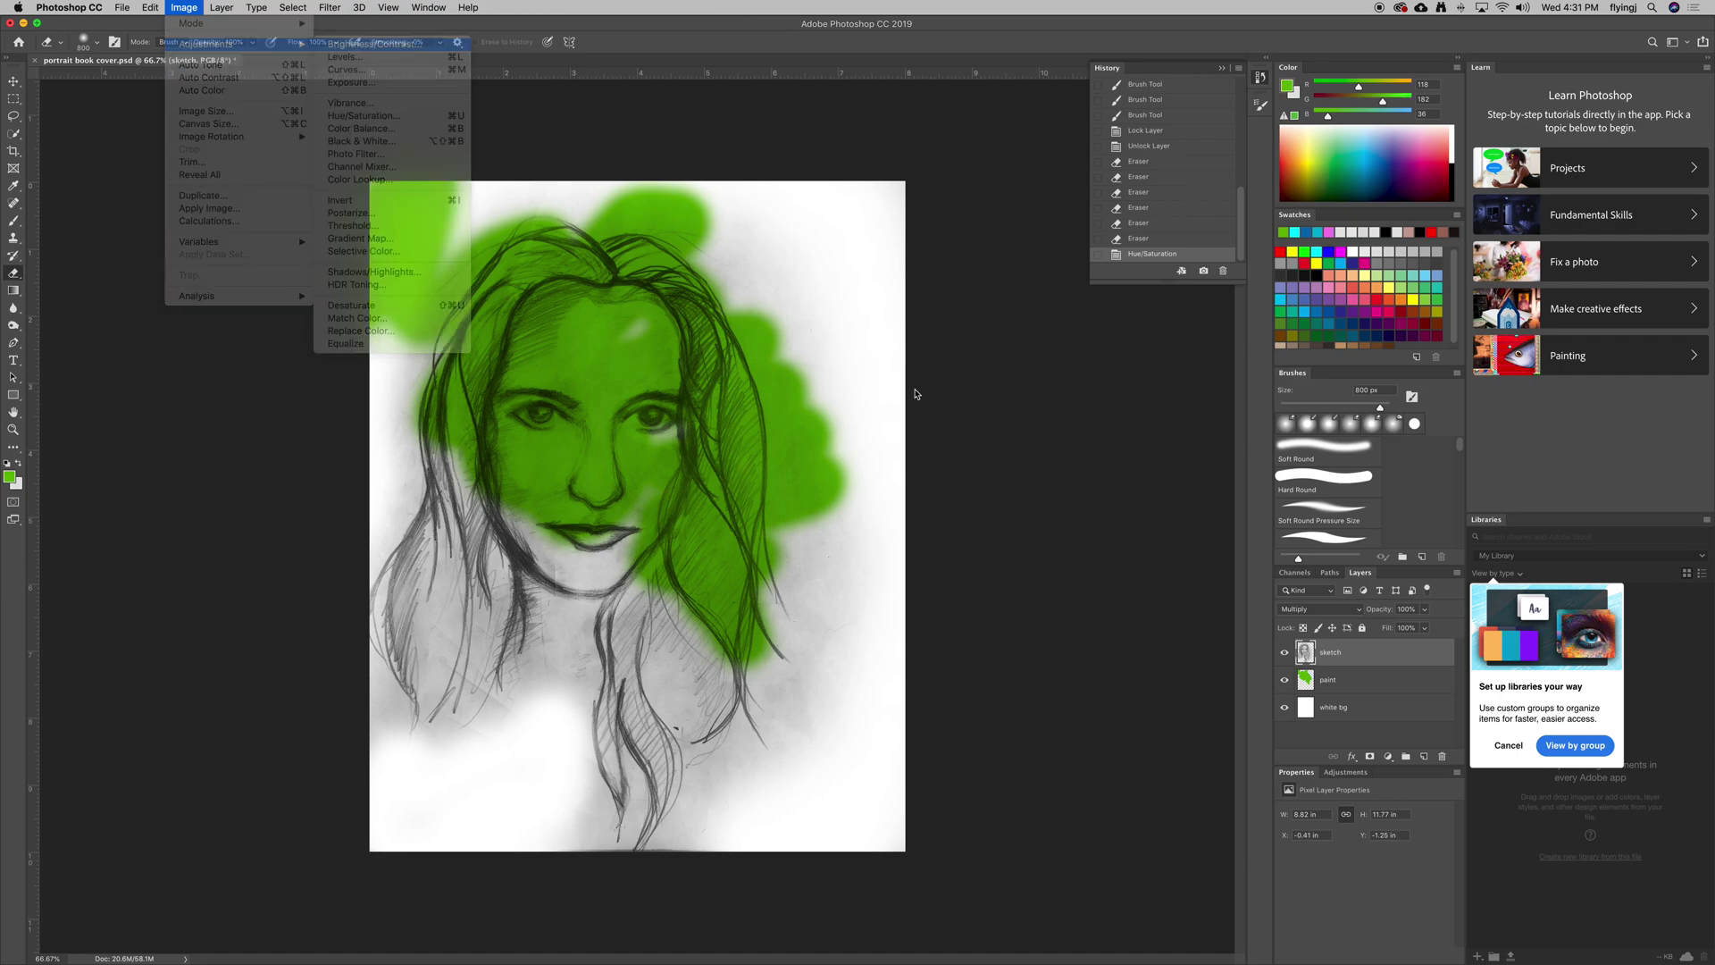
drag(826, 425, 855, 426)
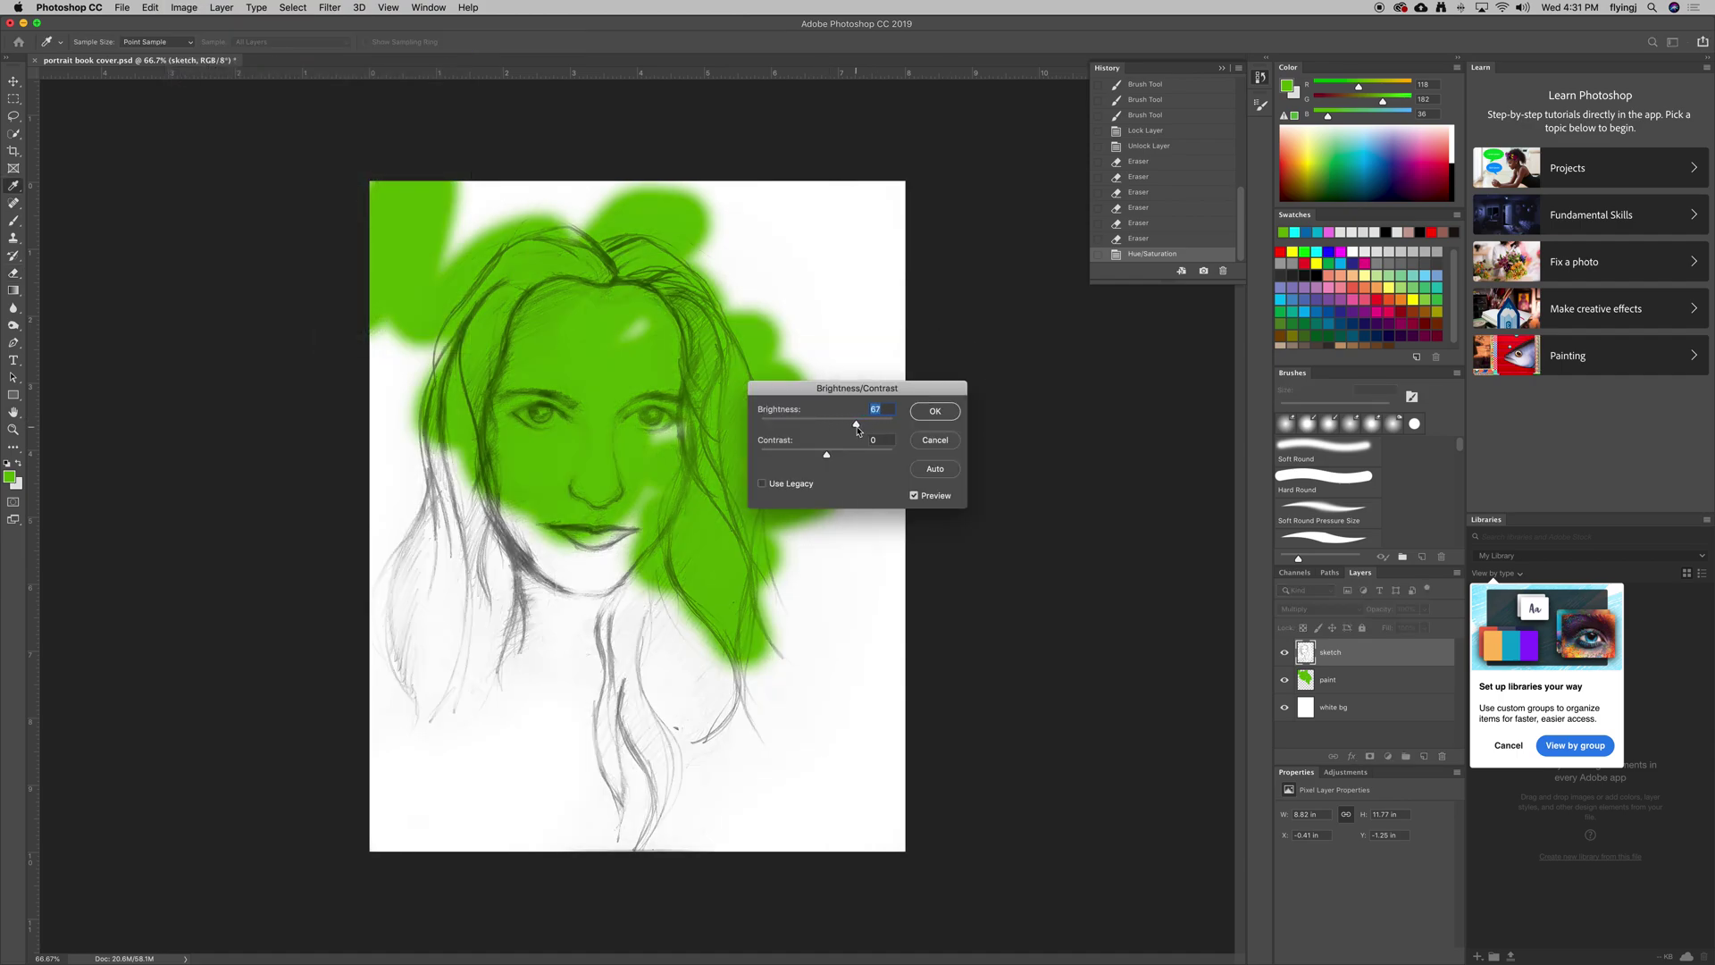
mouse_move(826, 455)
mouse_down()
mouse_move(796, 455)
mouse_move(904, 462)
mouse_move(862, 465)
mouse_up()
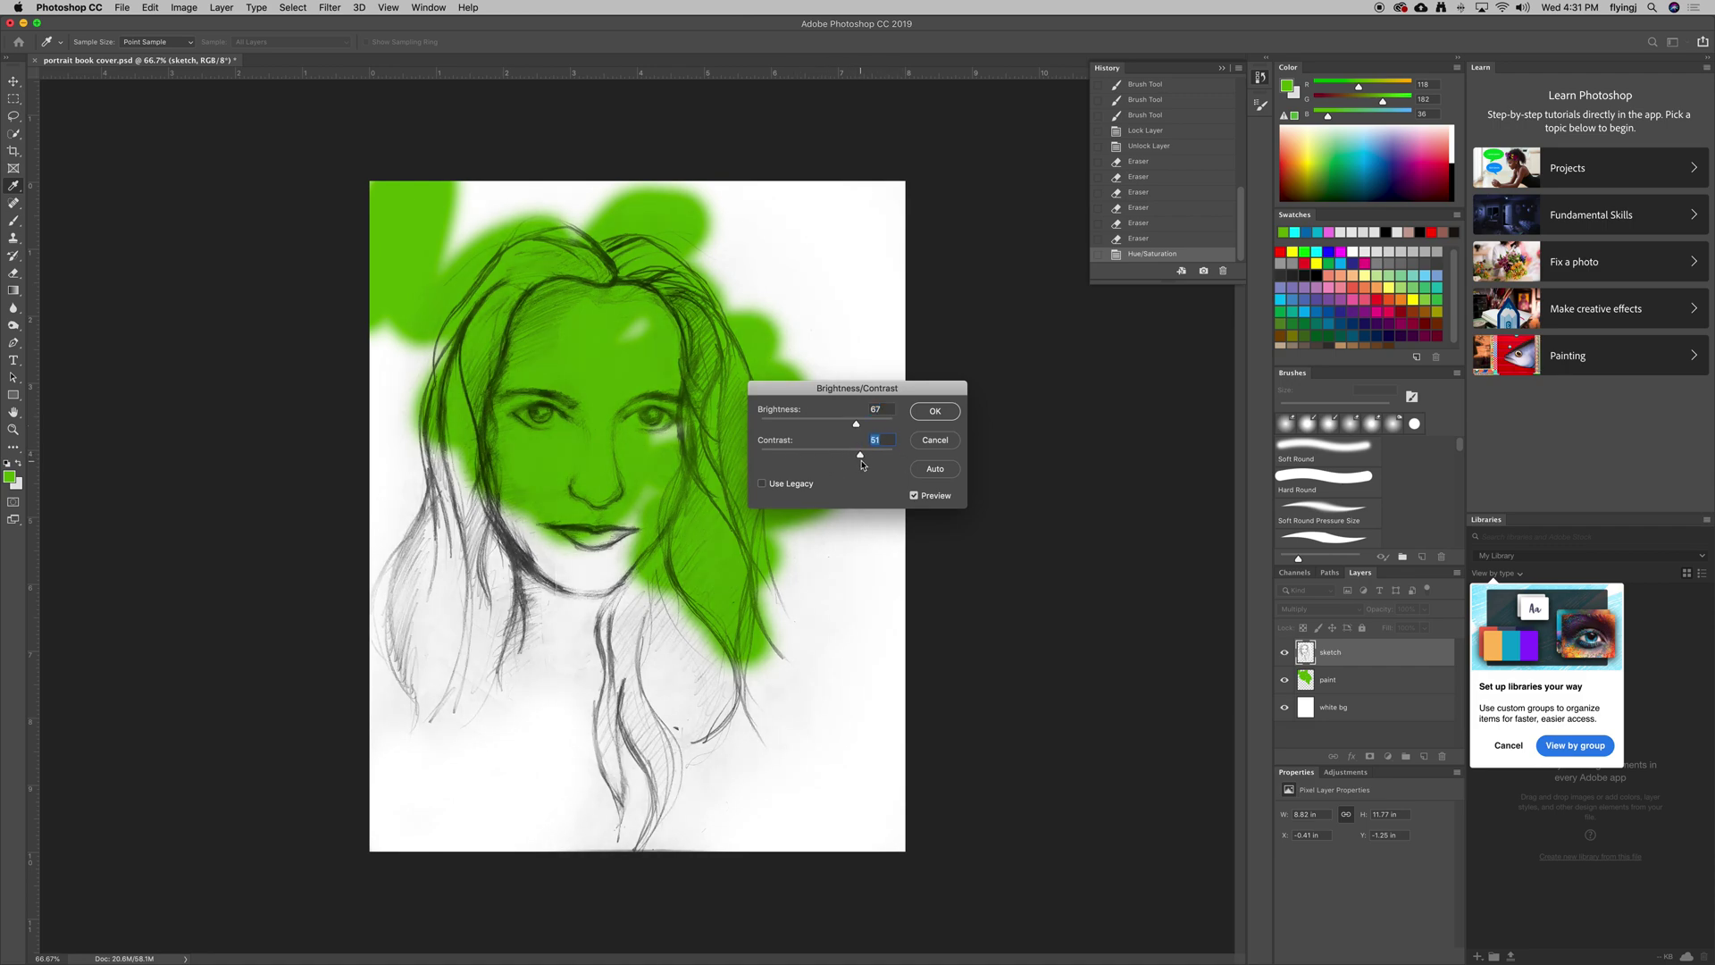
click(929, 416)
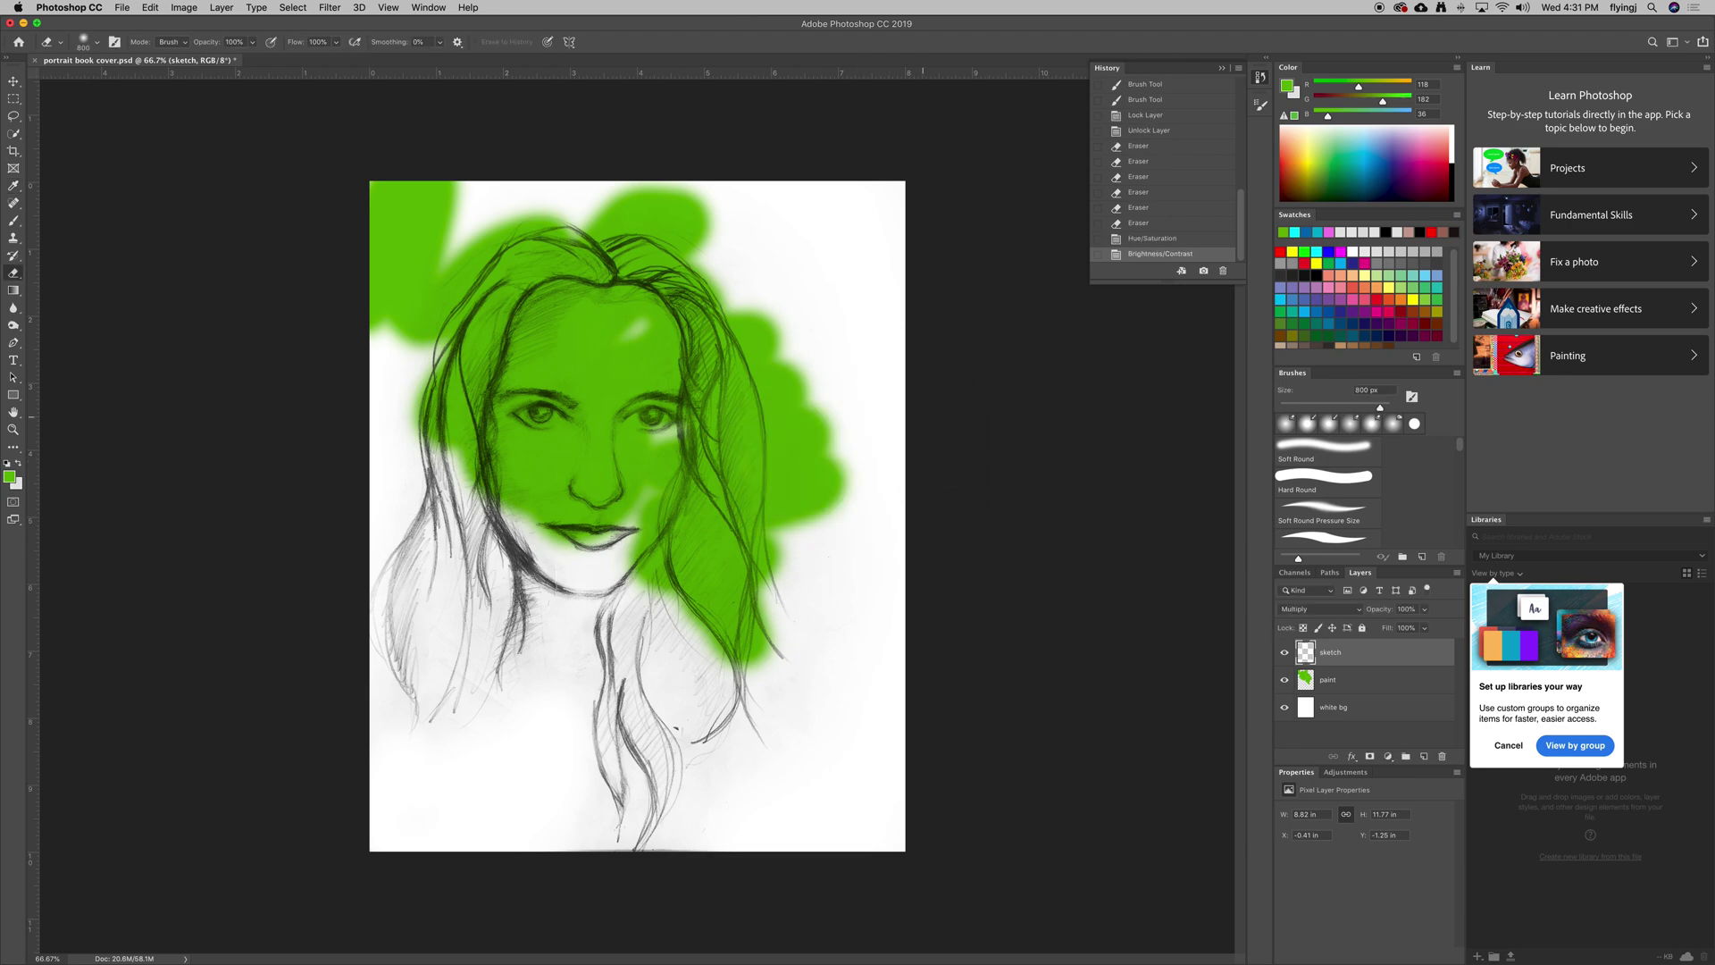
click(1164, 239)
Apply Levels to the sketch with black input about 49 and white input about 180
click(184, 8)
mouse_move(206, 44)
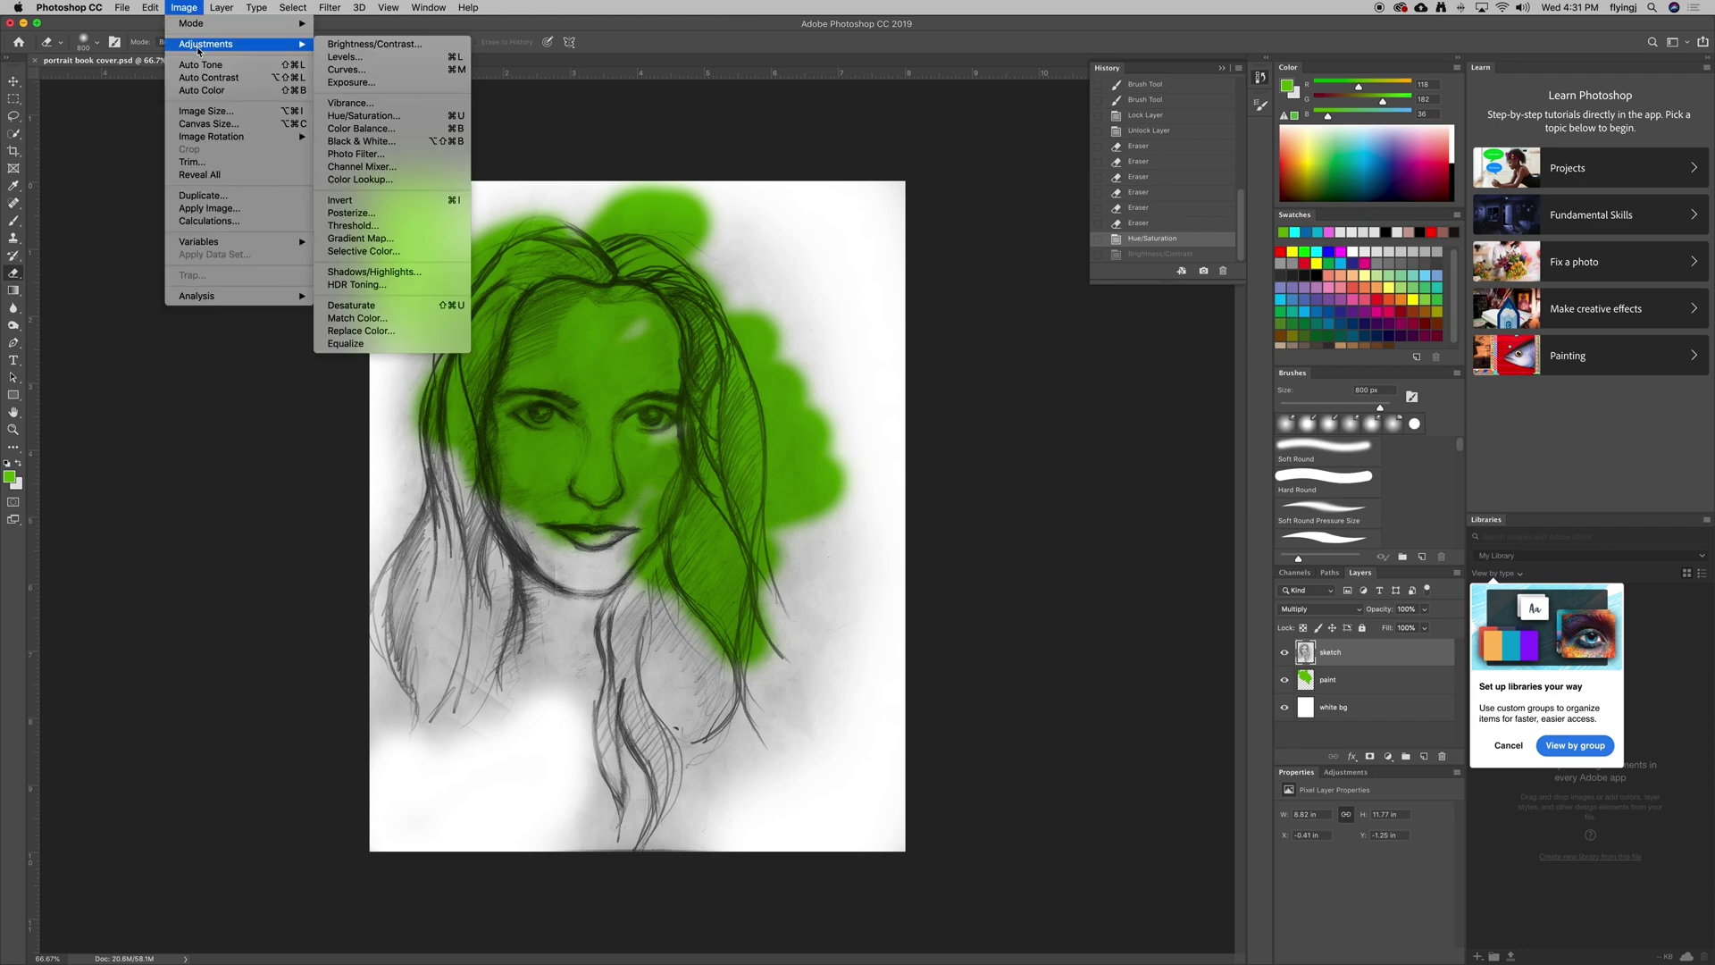
click(347, 56)
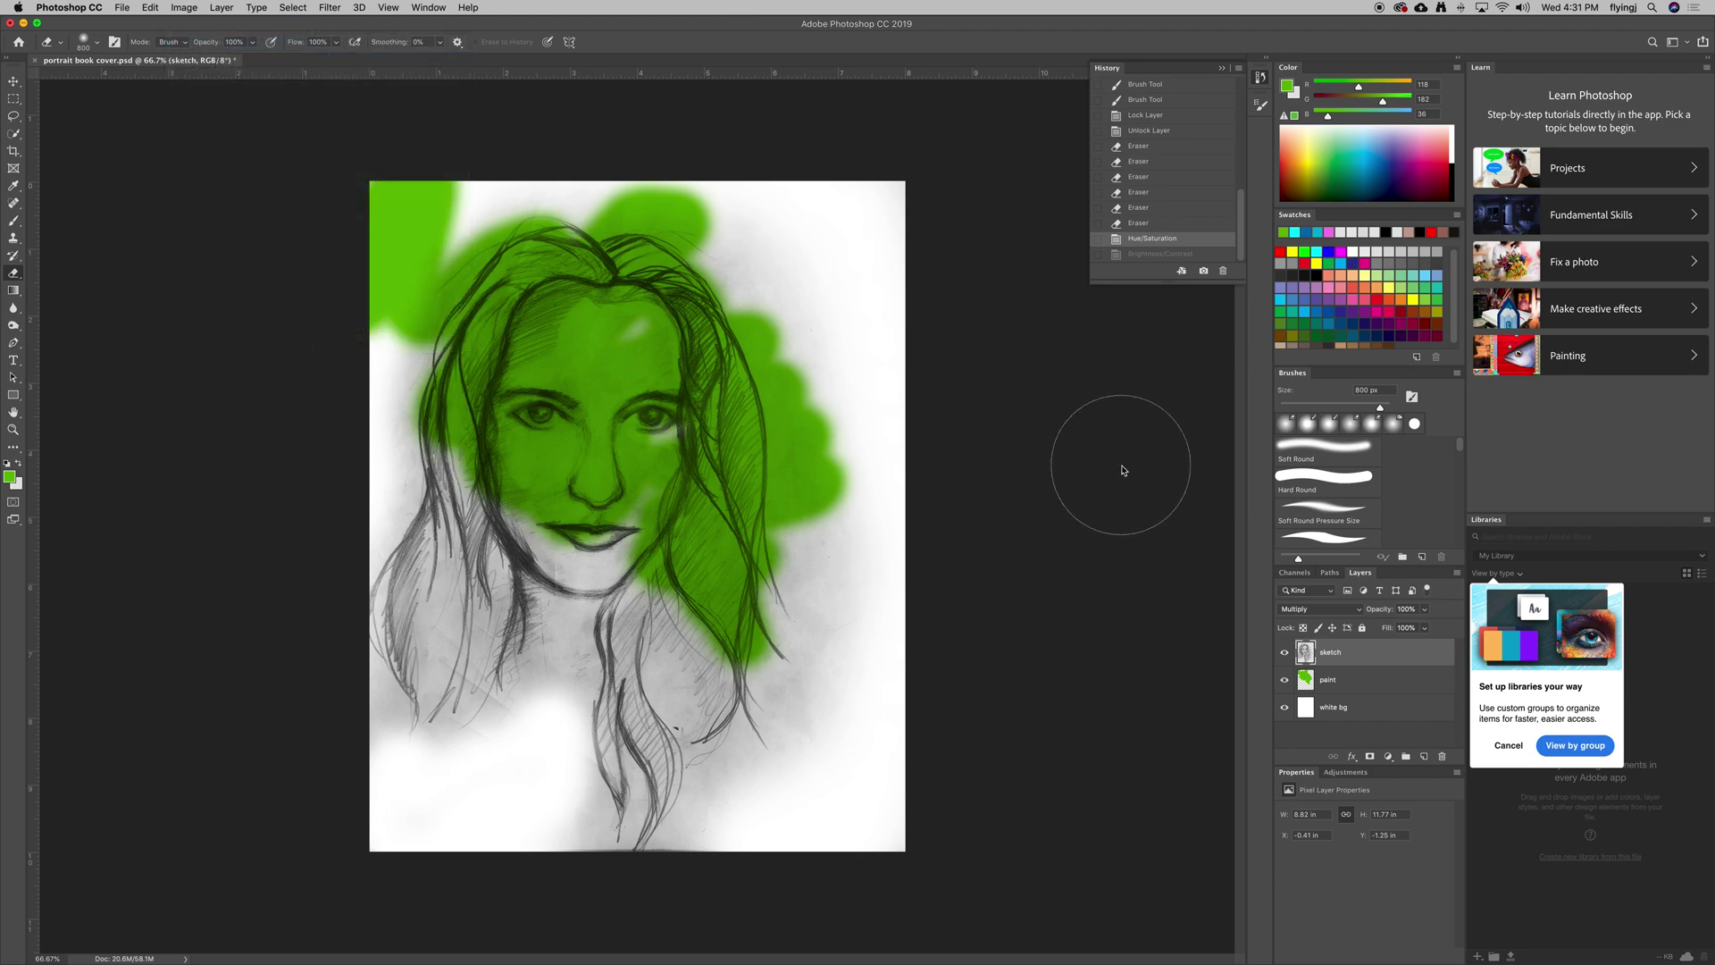
drag(1036, 488, 1068, 490)
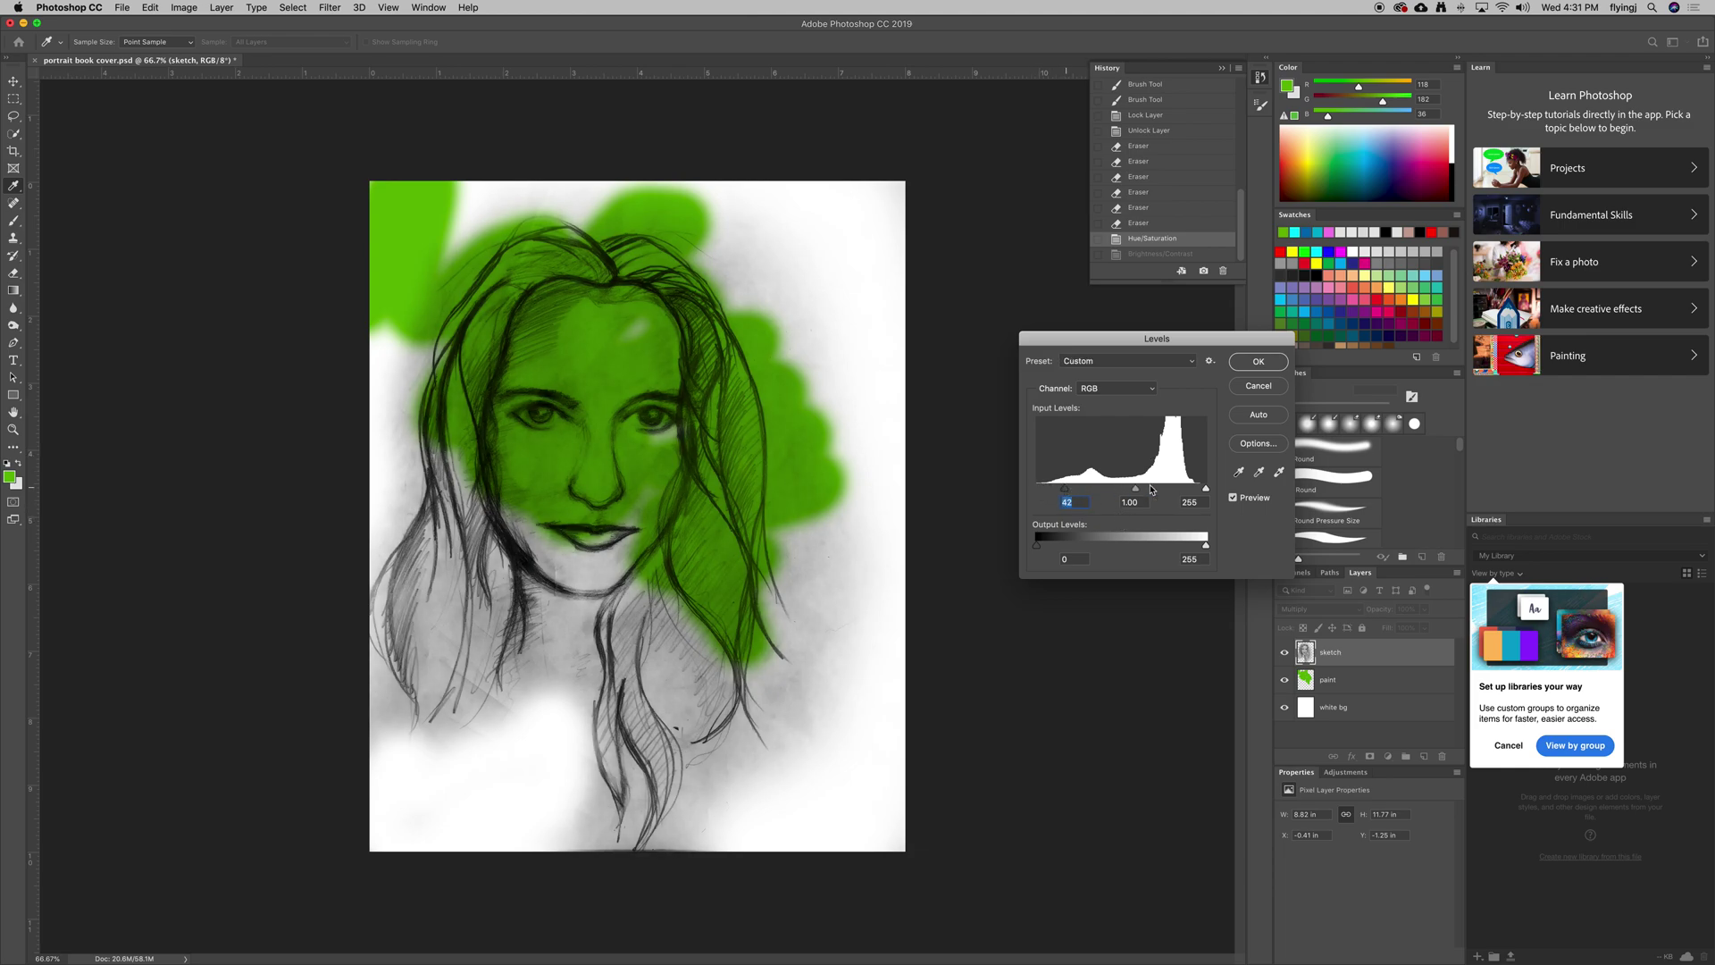
drag(1206, 489, 1159, 490)
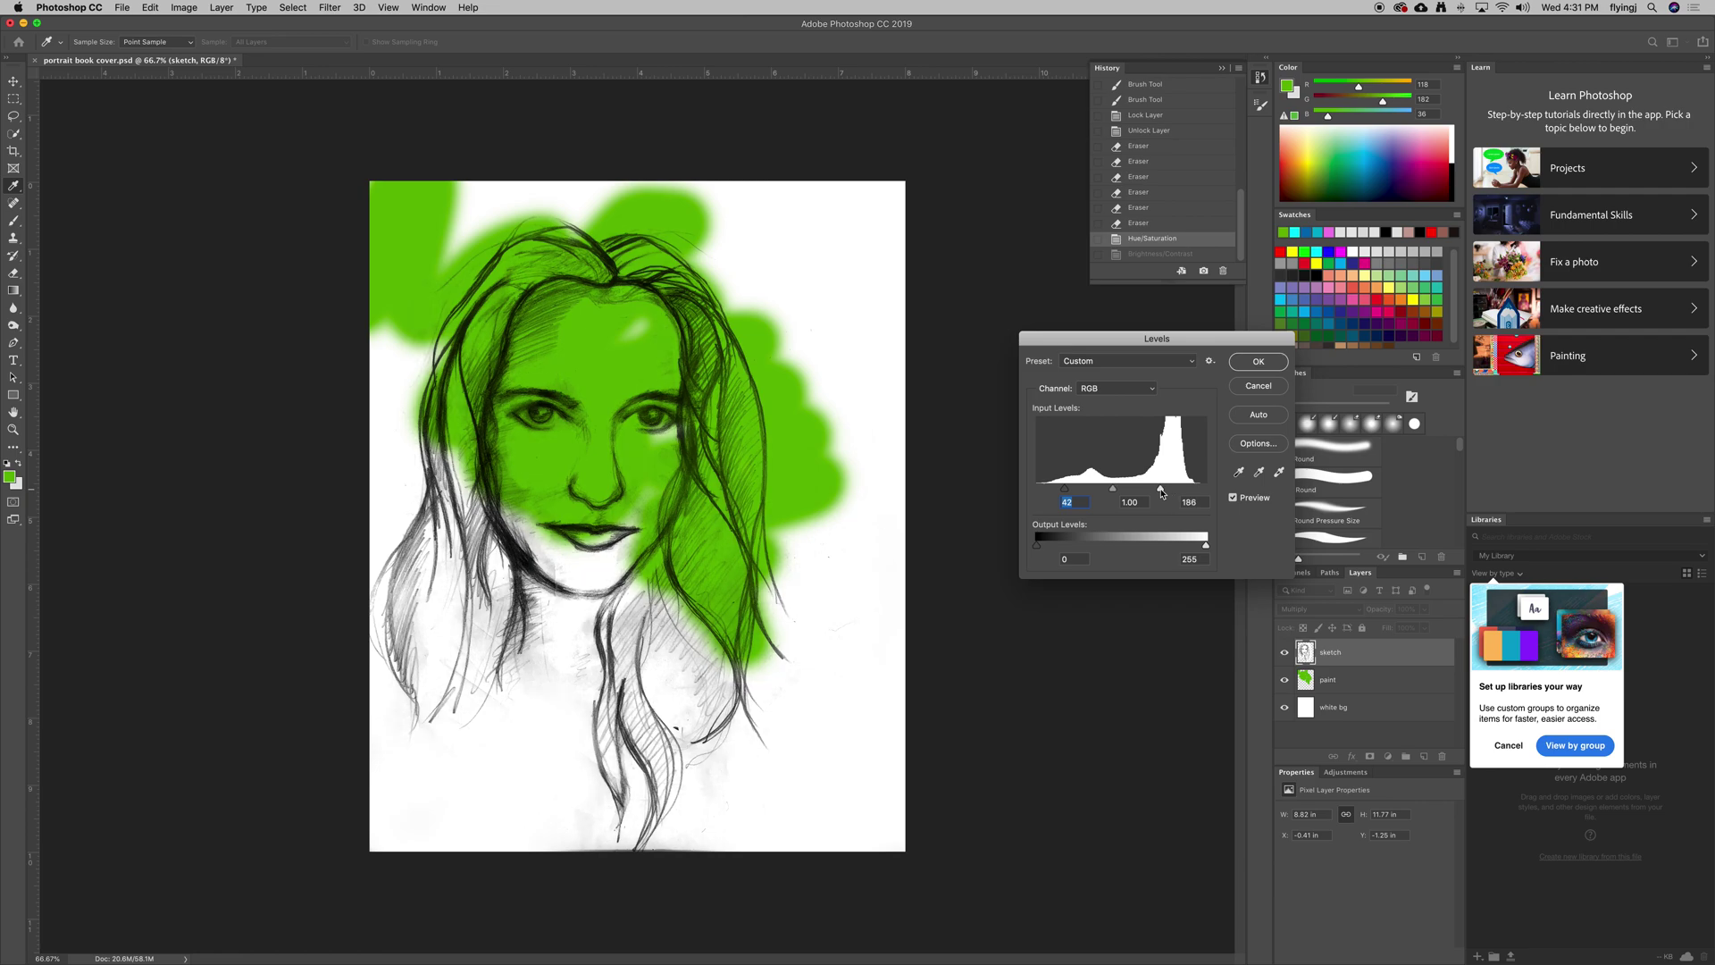
drag(1160, 491, 1157, 492)
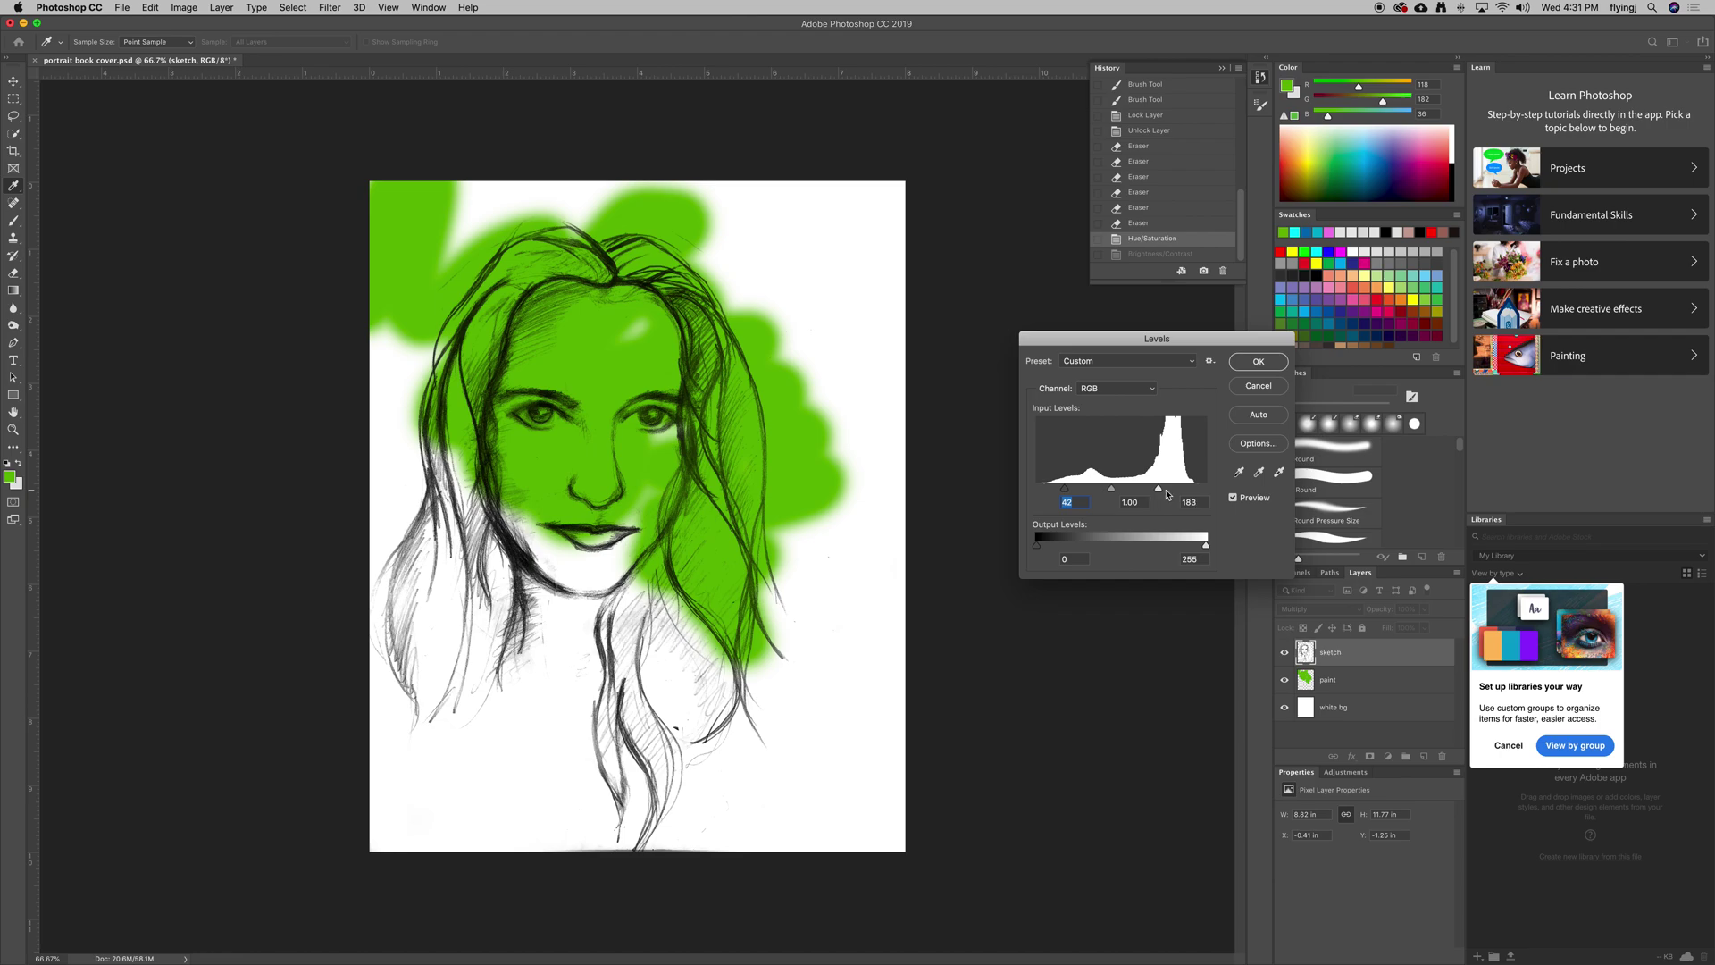
mouse_move(1158, 490)
mouse_down()
mouse_move(1227, 494)
mouse_move(1152, 494)
mouse_up()
drag(1158, 493, 1158, 495)
drag(1064, 489, 1036, 490)
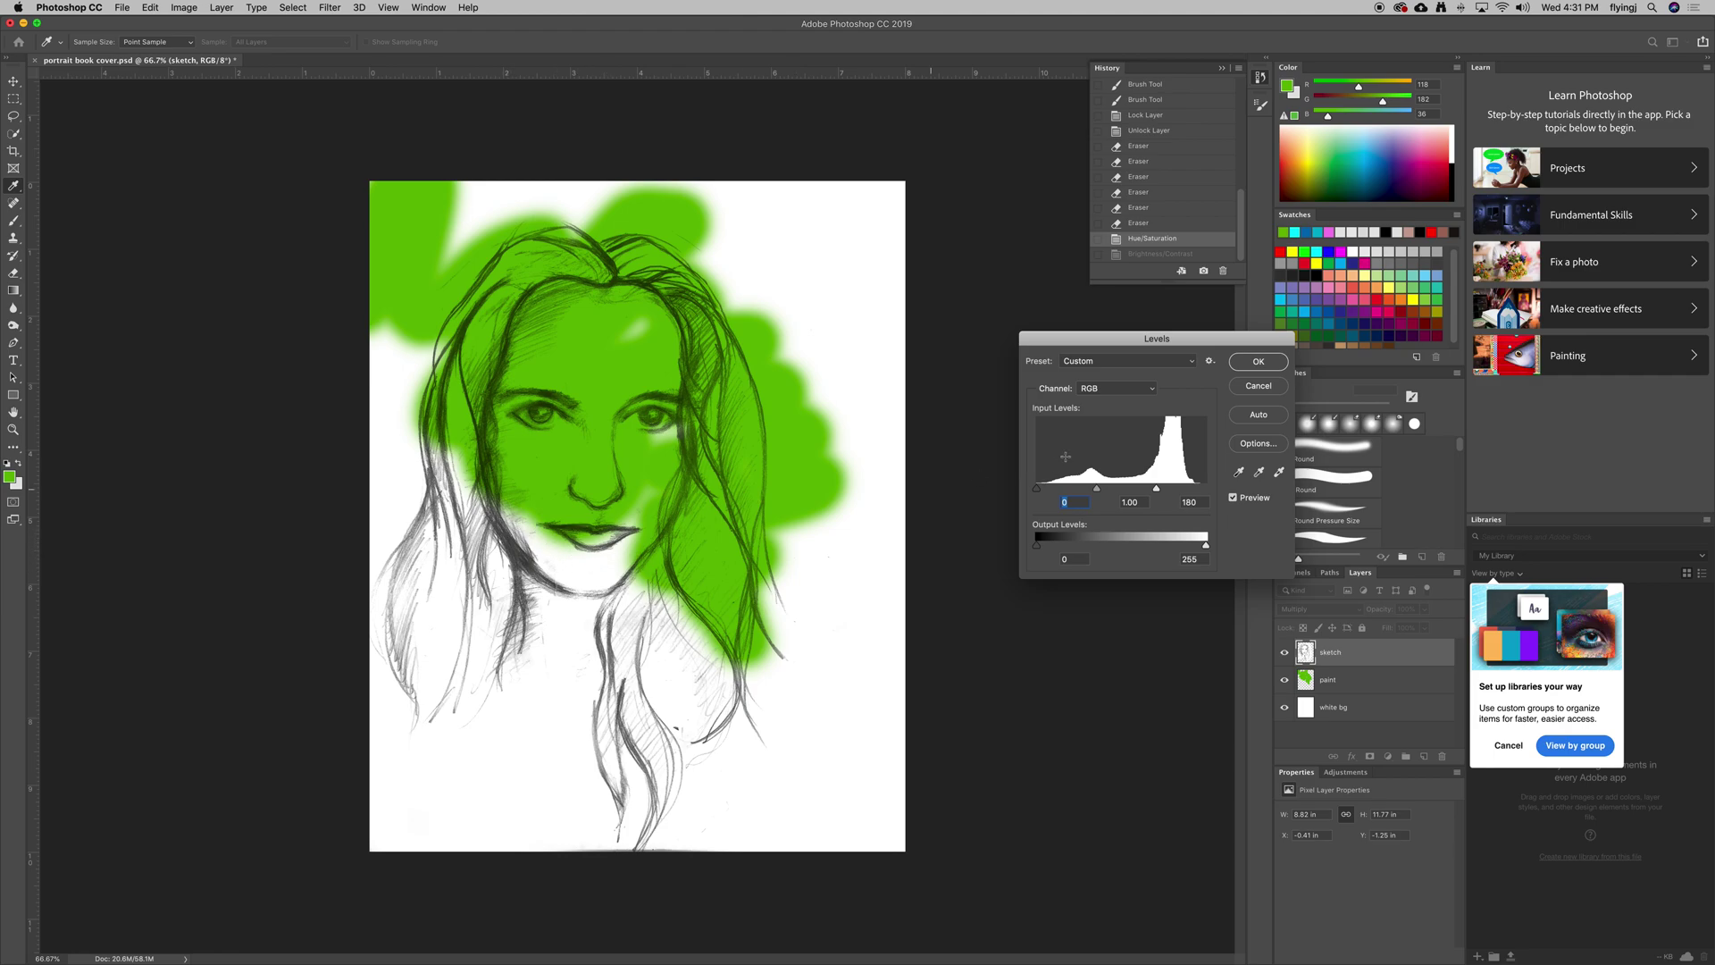
drag(1038, 492, 1071, 489)
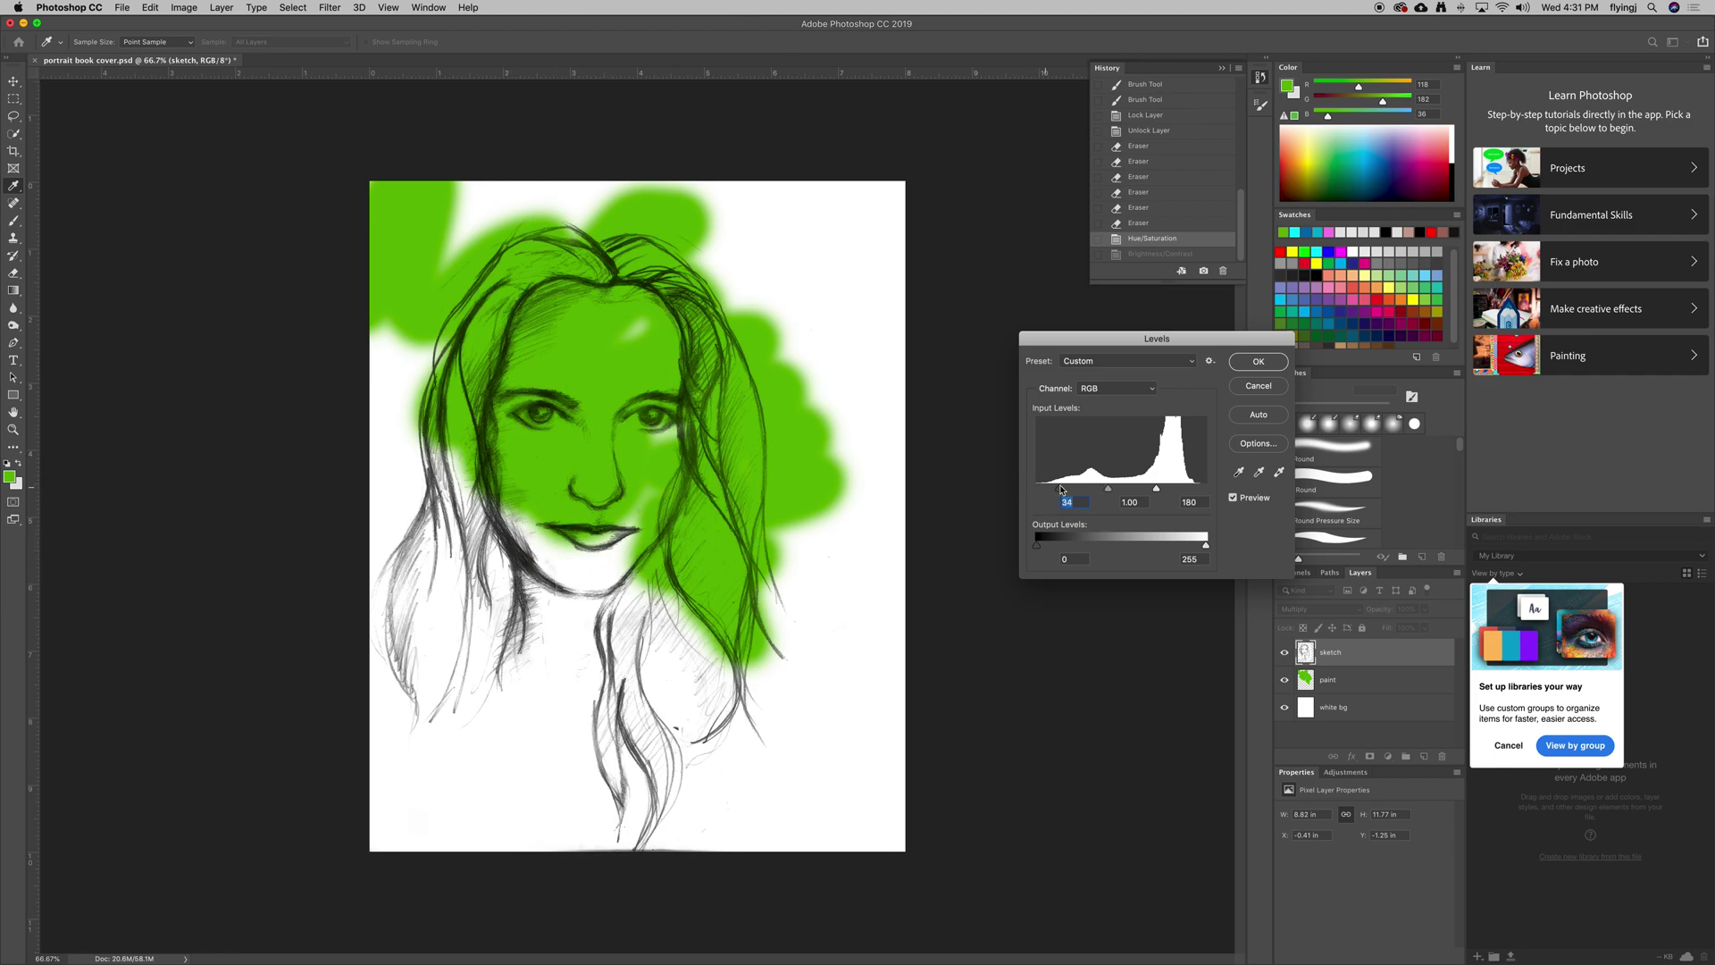
drag(1073, 490, 1069, 490)
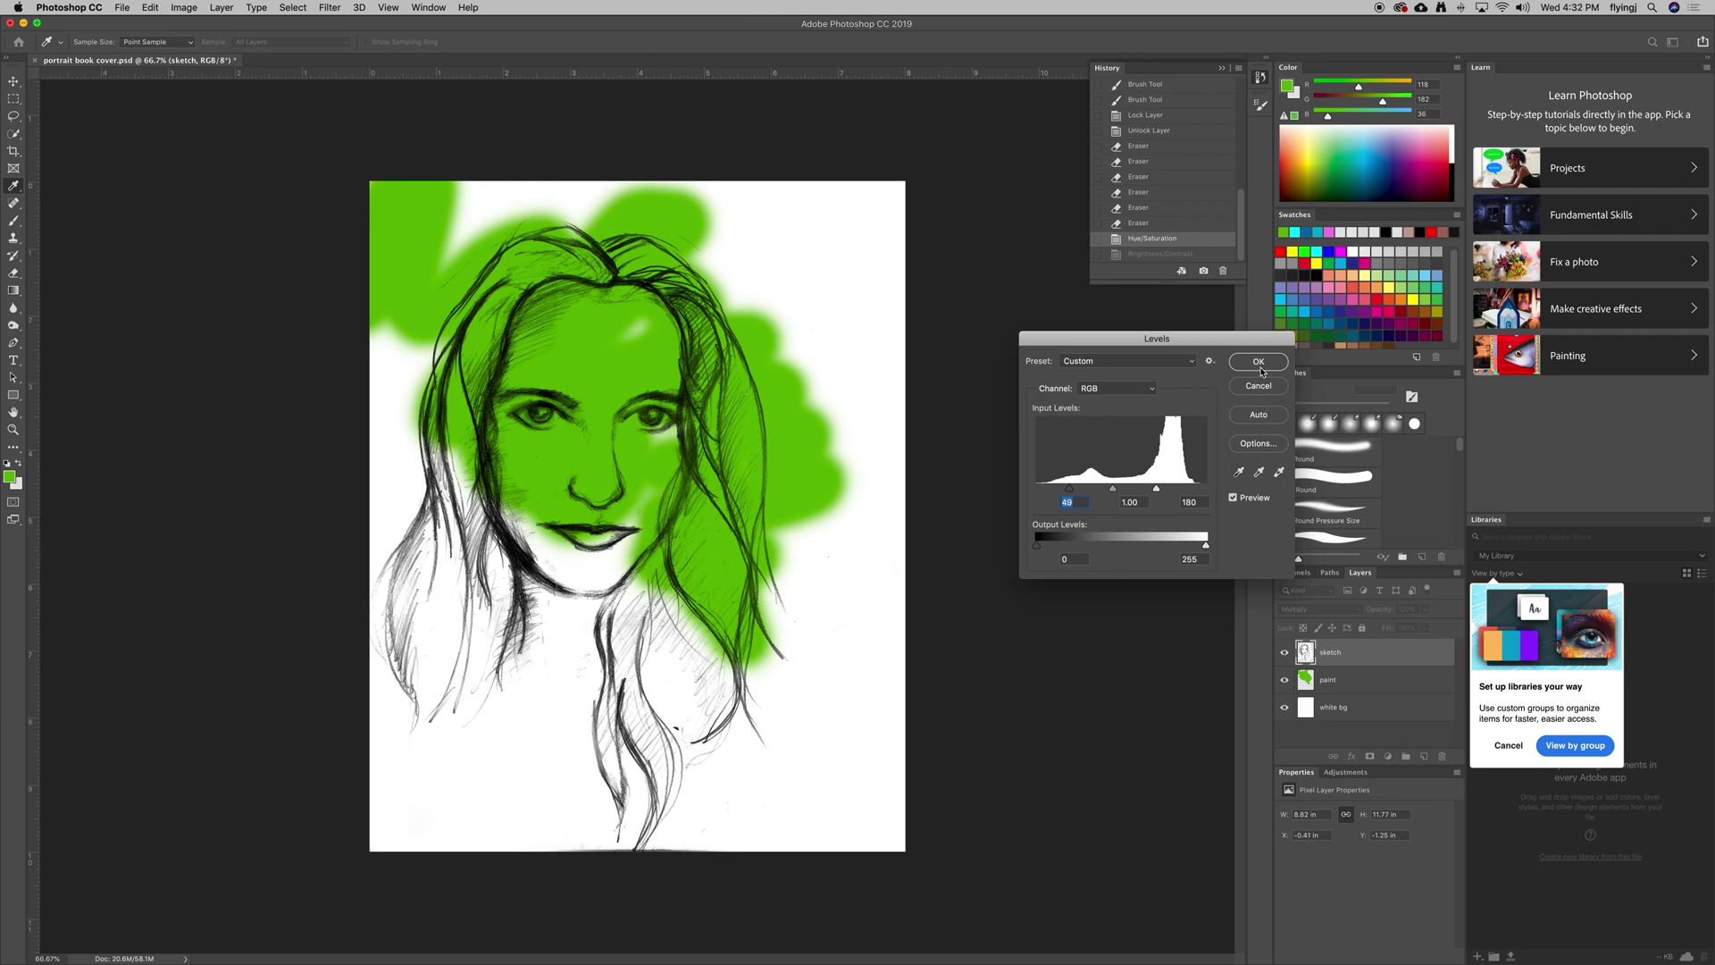
key(Return)
key(e)
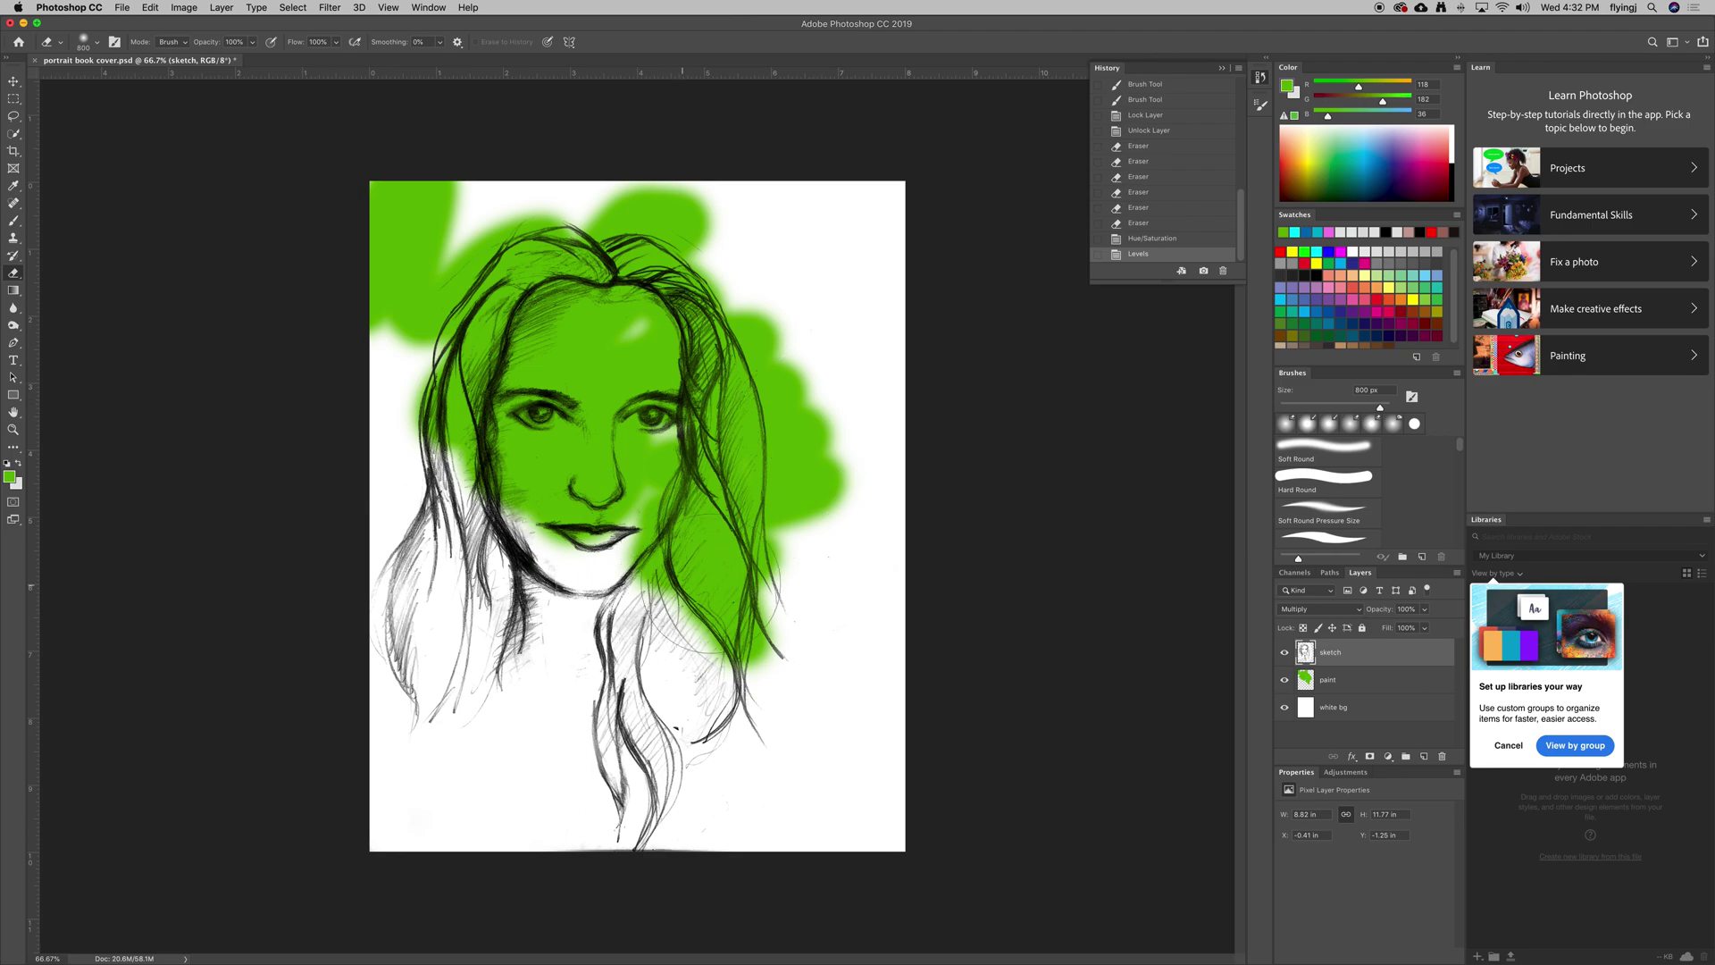
Lock the sketch layer with Lock All and make the paint layer active
click(1349, 686)
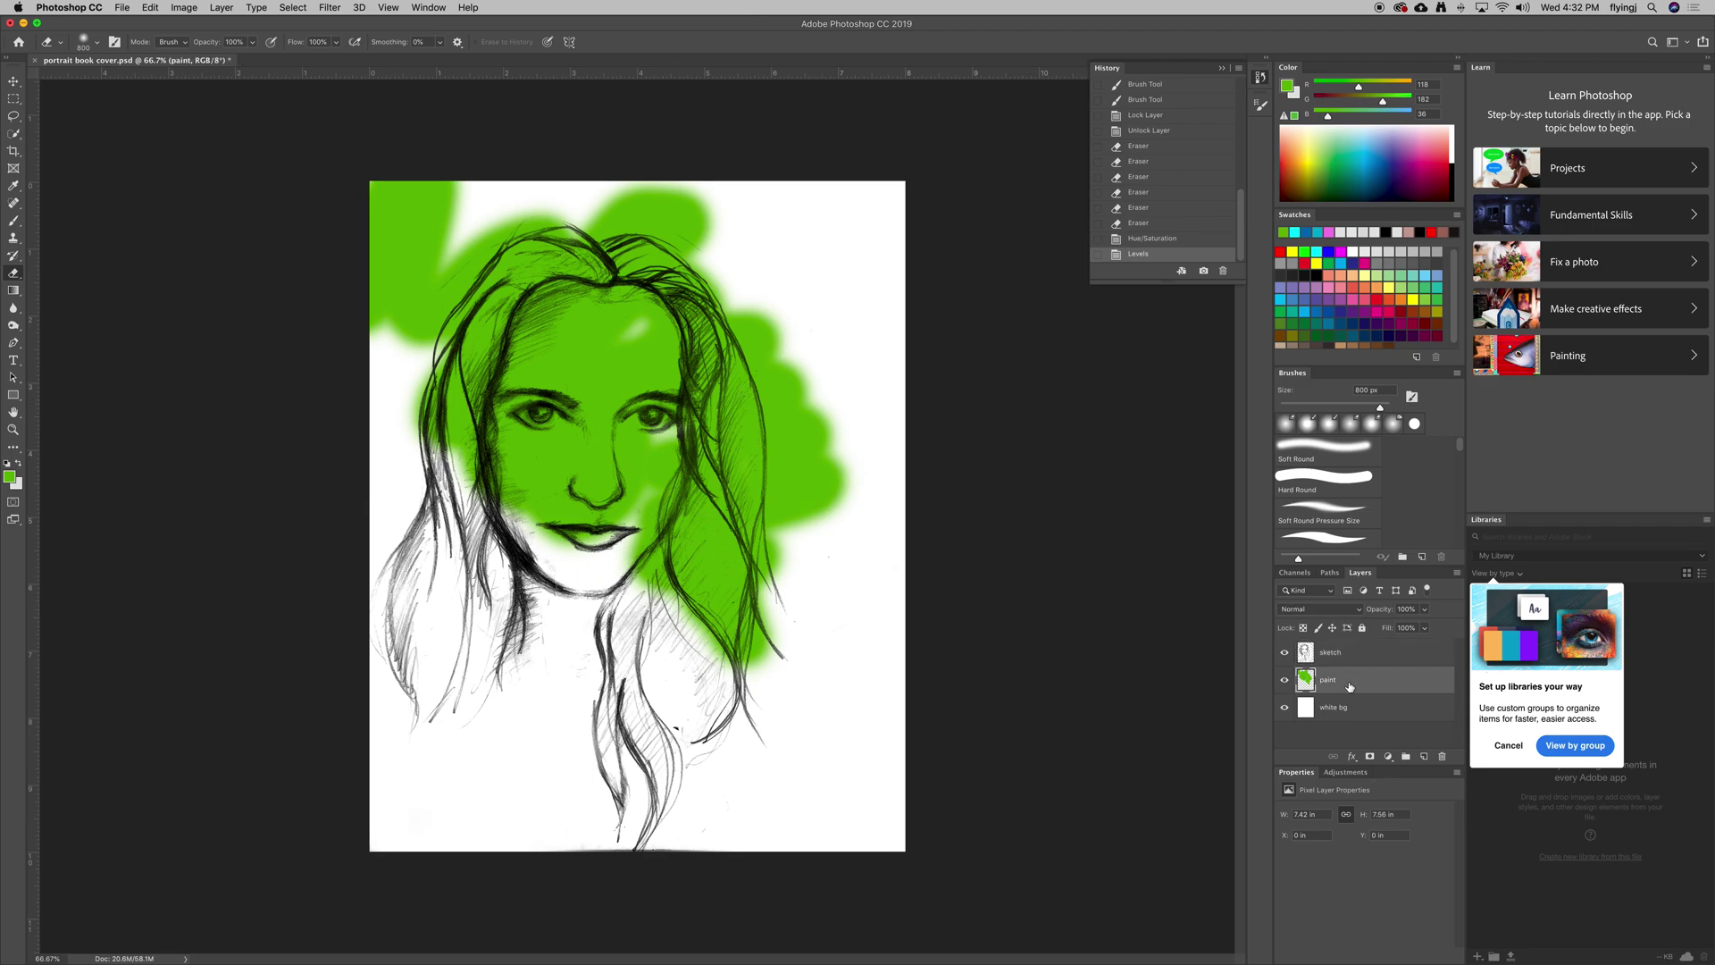
click(1364, 659)
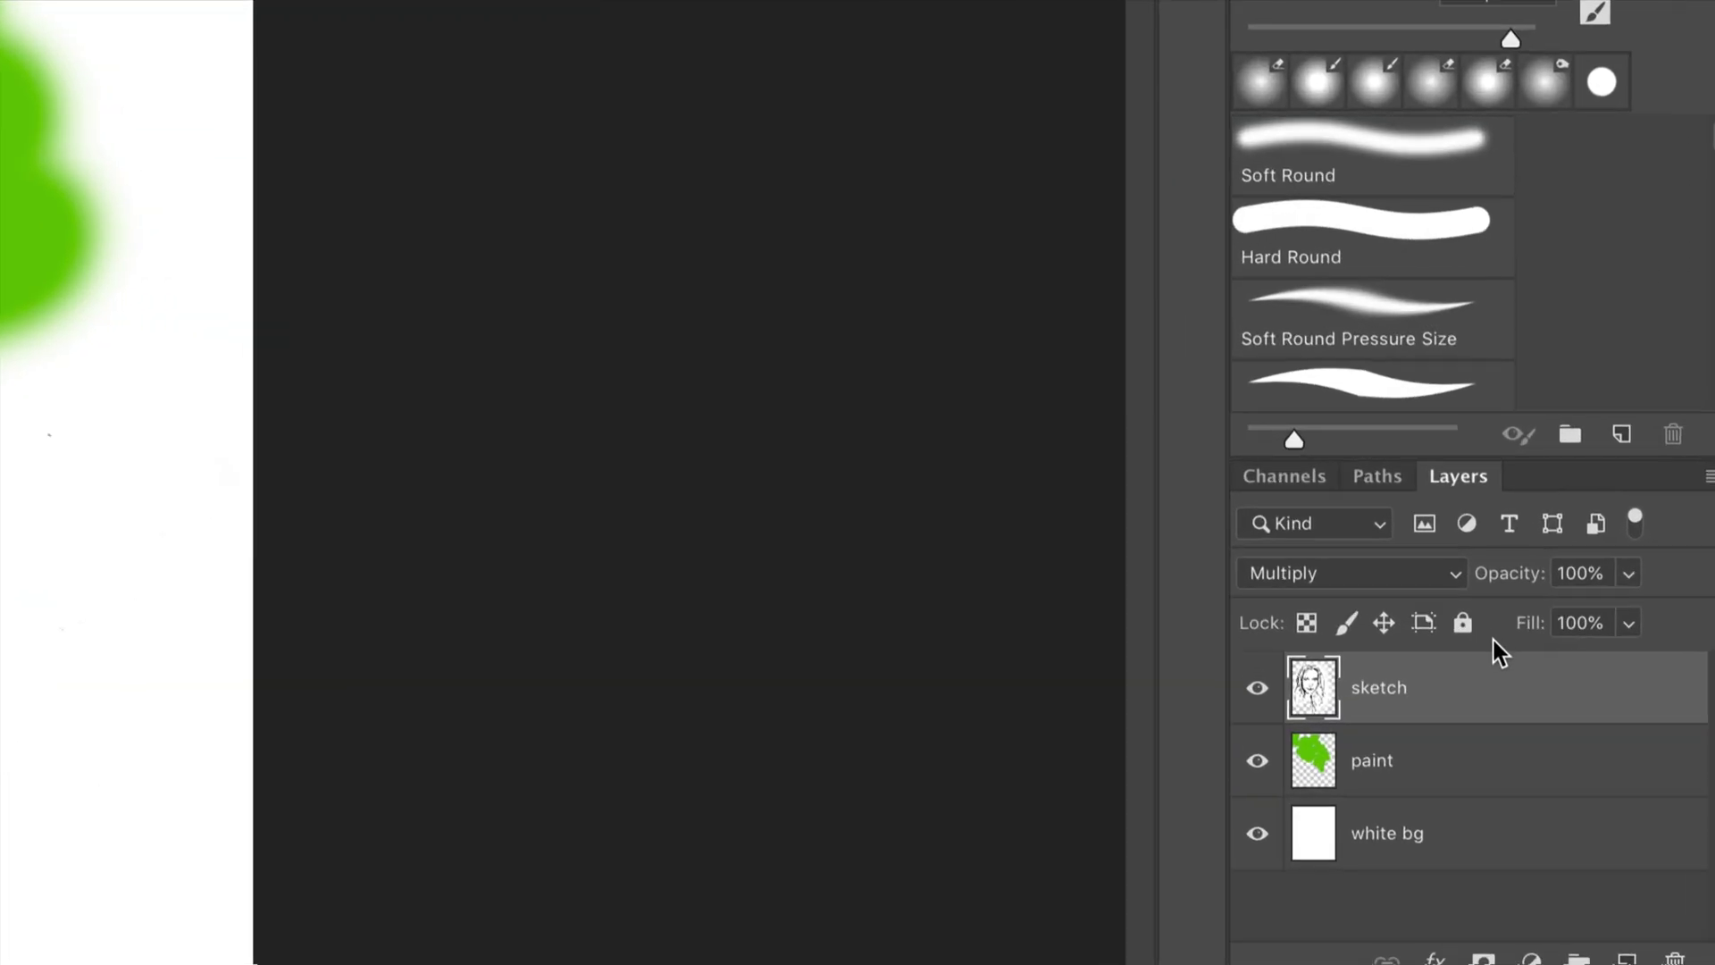
click(1466, 627)
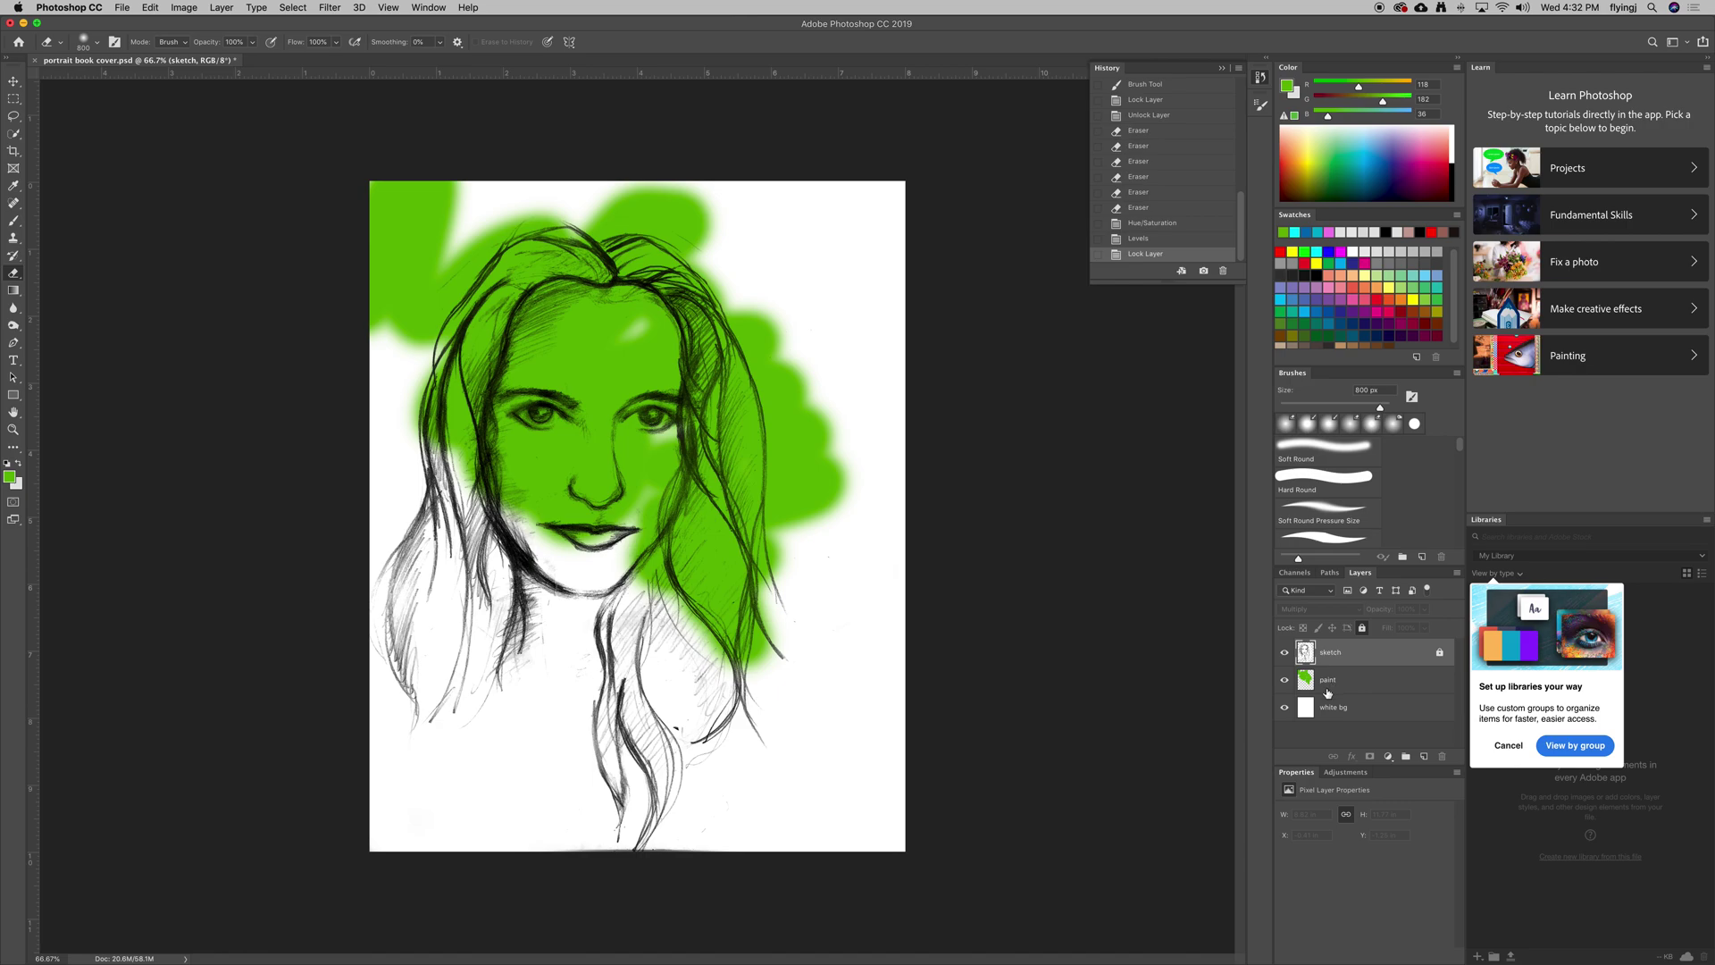
click(1341, 686)
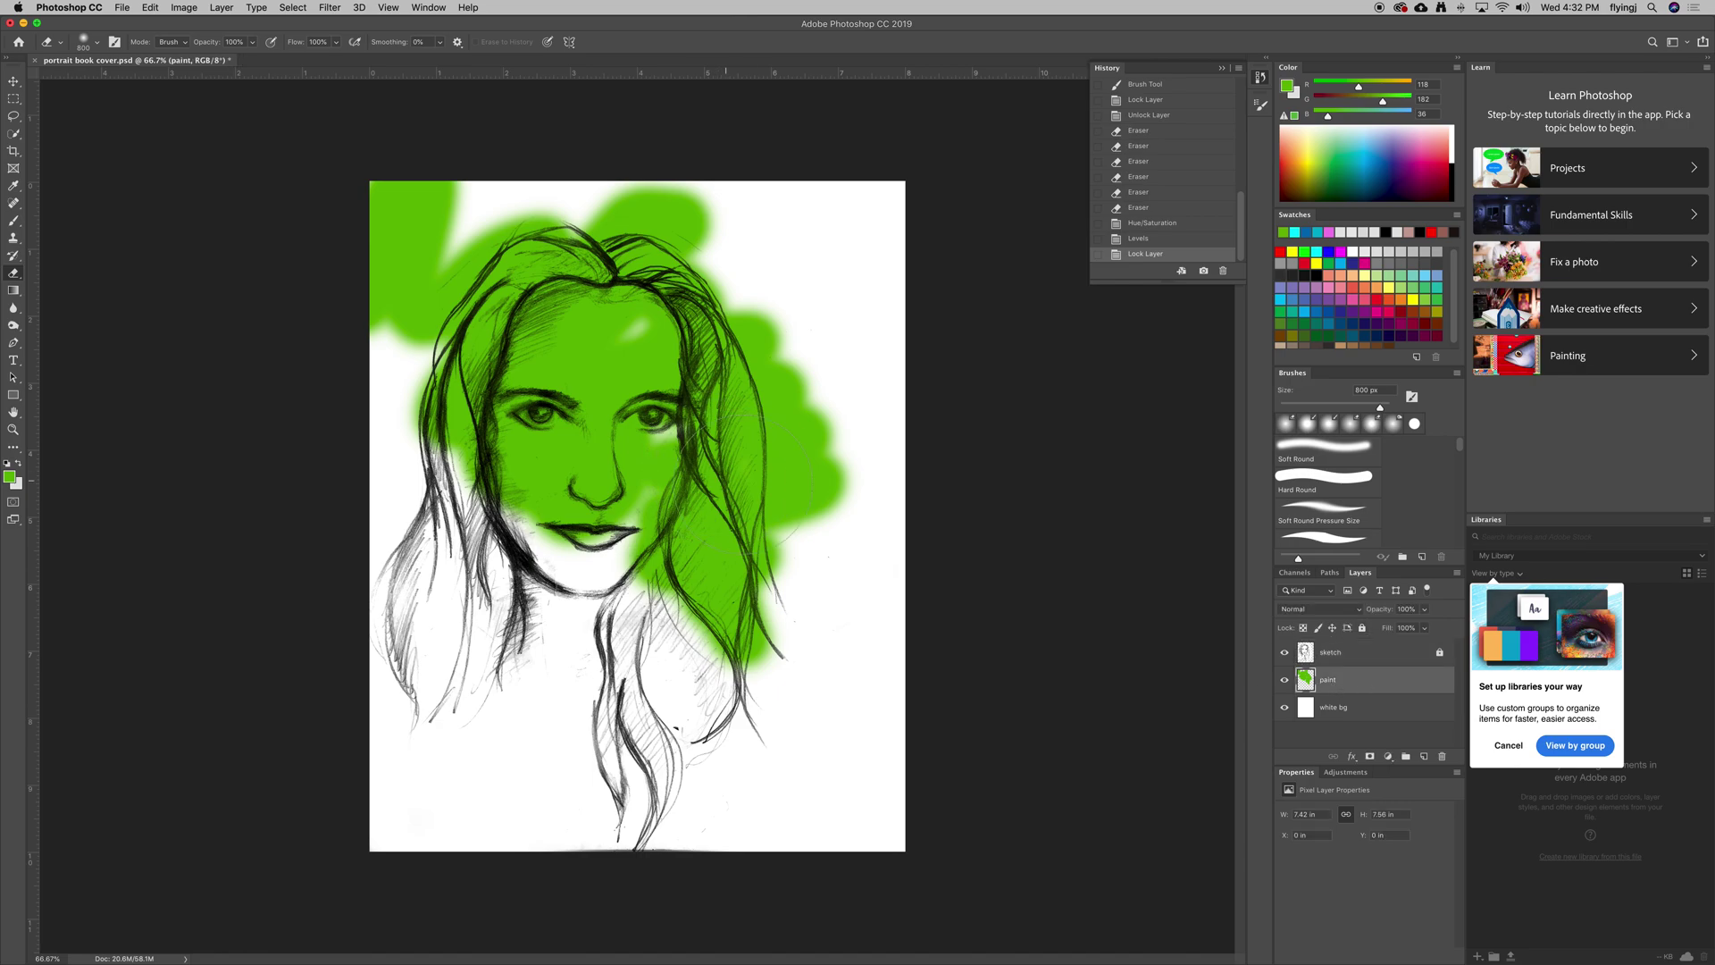
Erase the green paint from the chin, nose, head and right side of the portrait
mouse_move(567, 634)
mouse_down()
mouse_move(593, 521)
mouse_move(554, 474)
mouse_up()
click(646, 487)
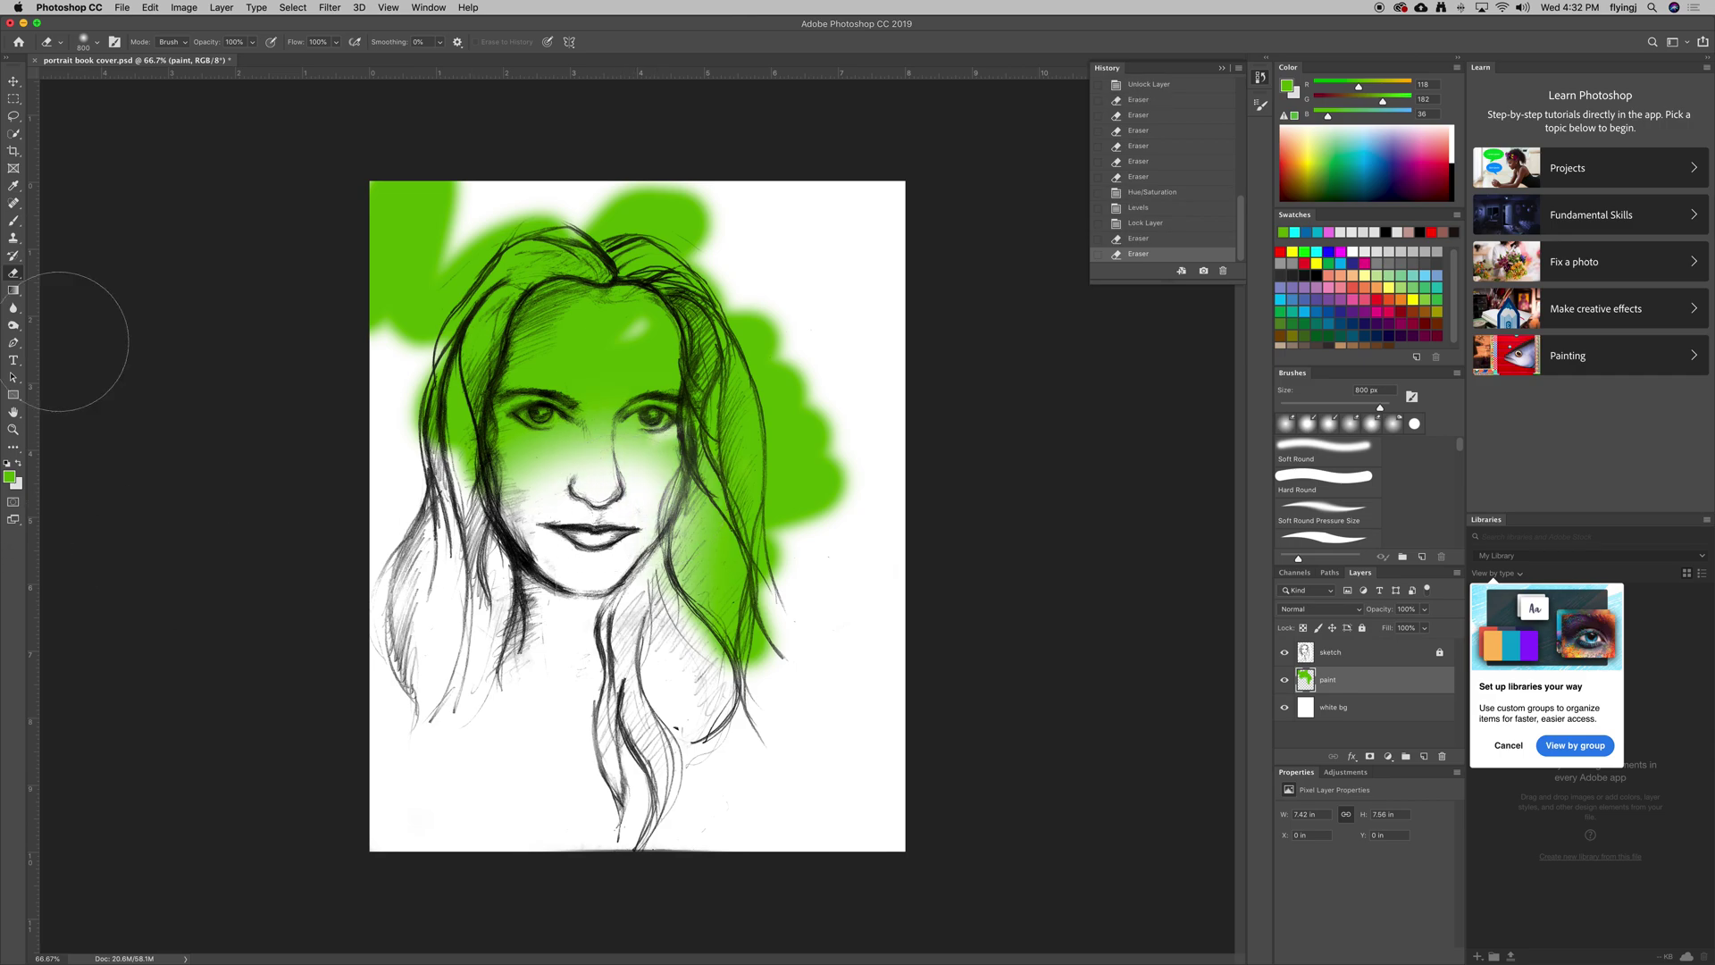
drag(404, 229, 440, 274)
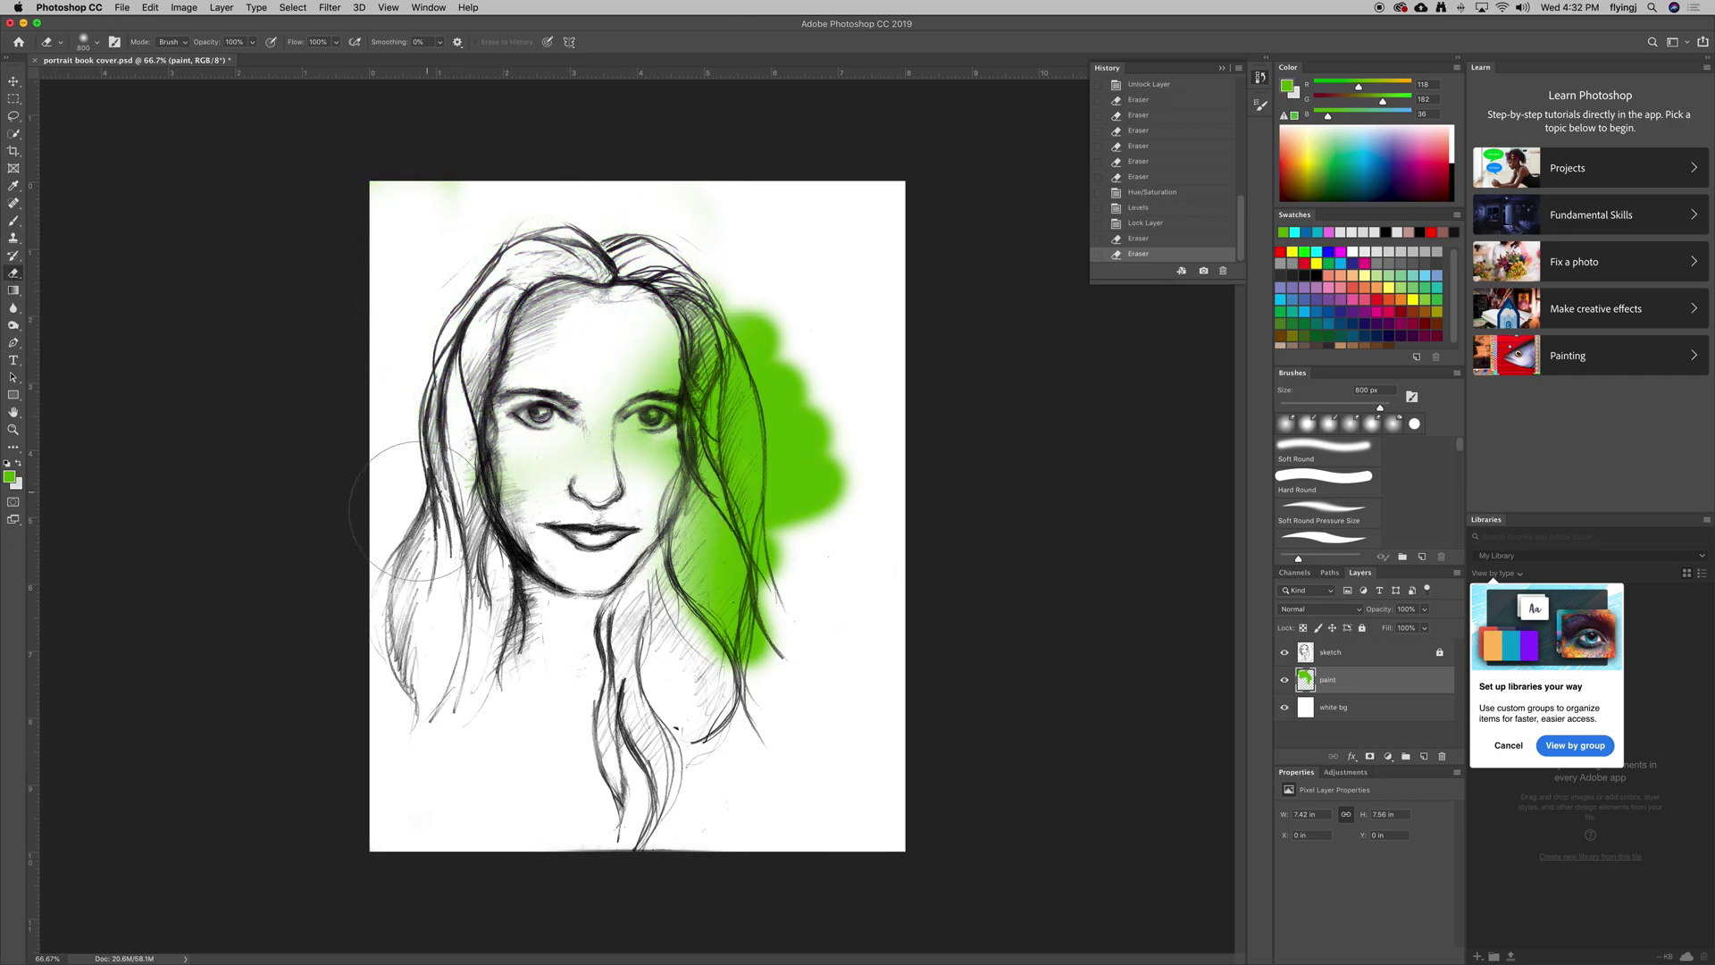
mouse_move(439, 274)
mouse_down()
mouse_move(688, 666)
mouse_move(786, 590)
mouse_up()
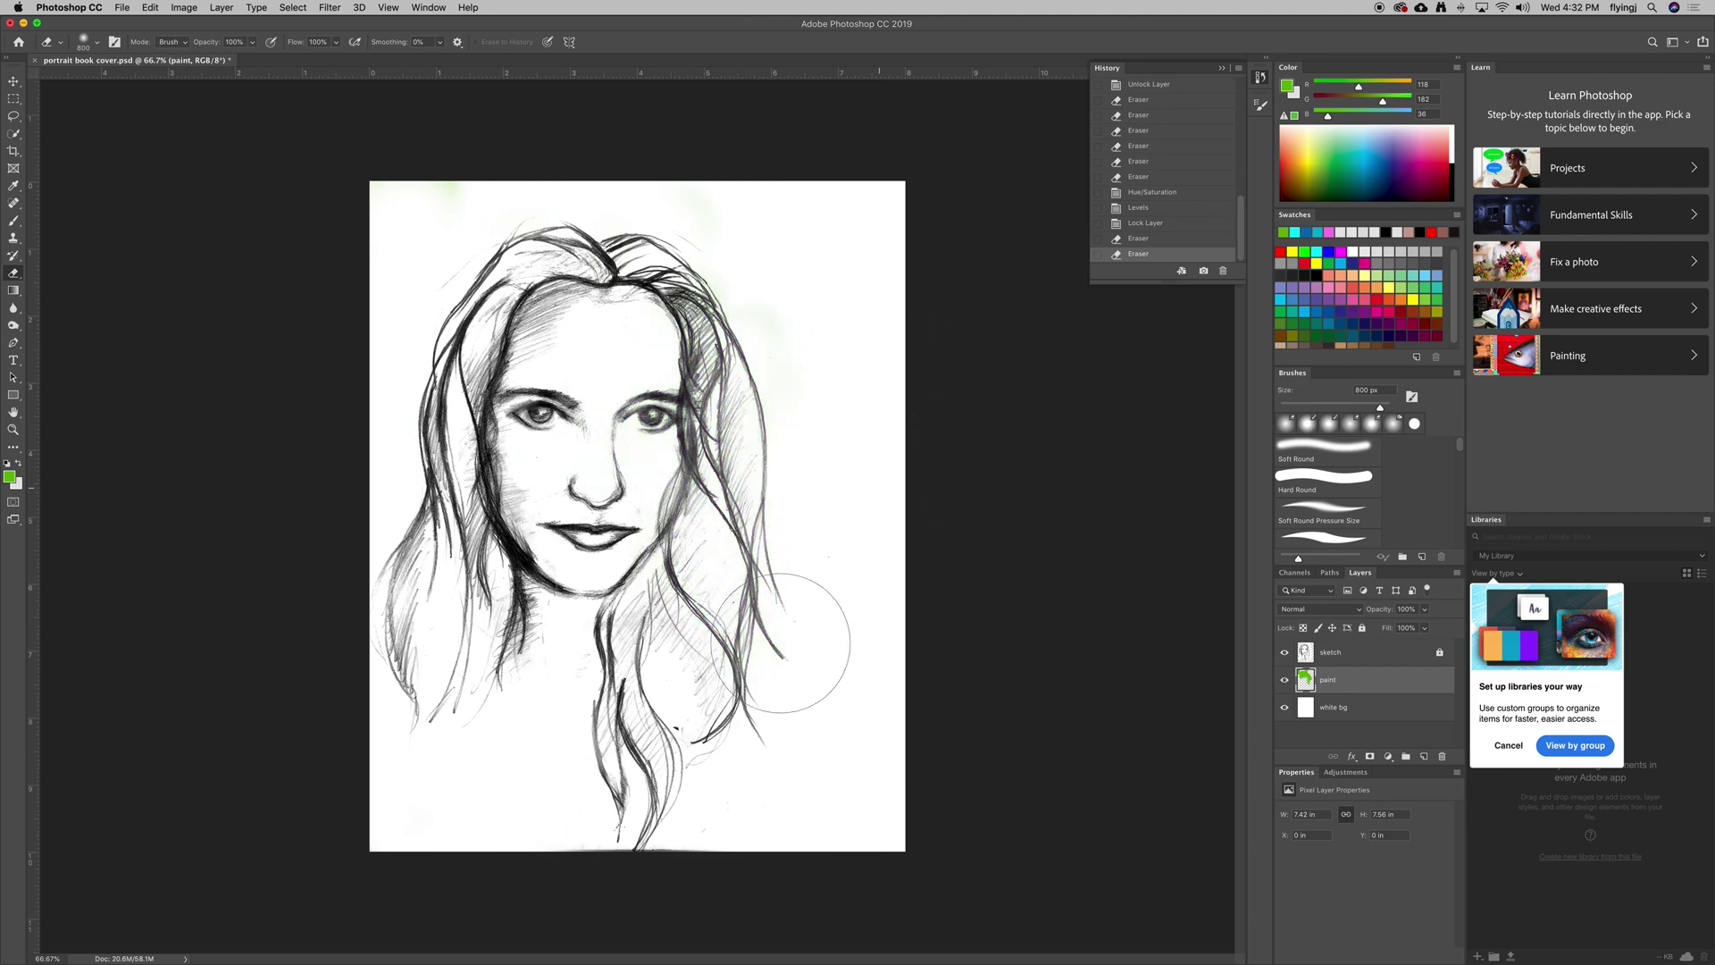
Brush loose green strokes over the top-left corner, left edge, top and lower-left canvas
click(13, 221)
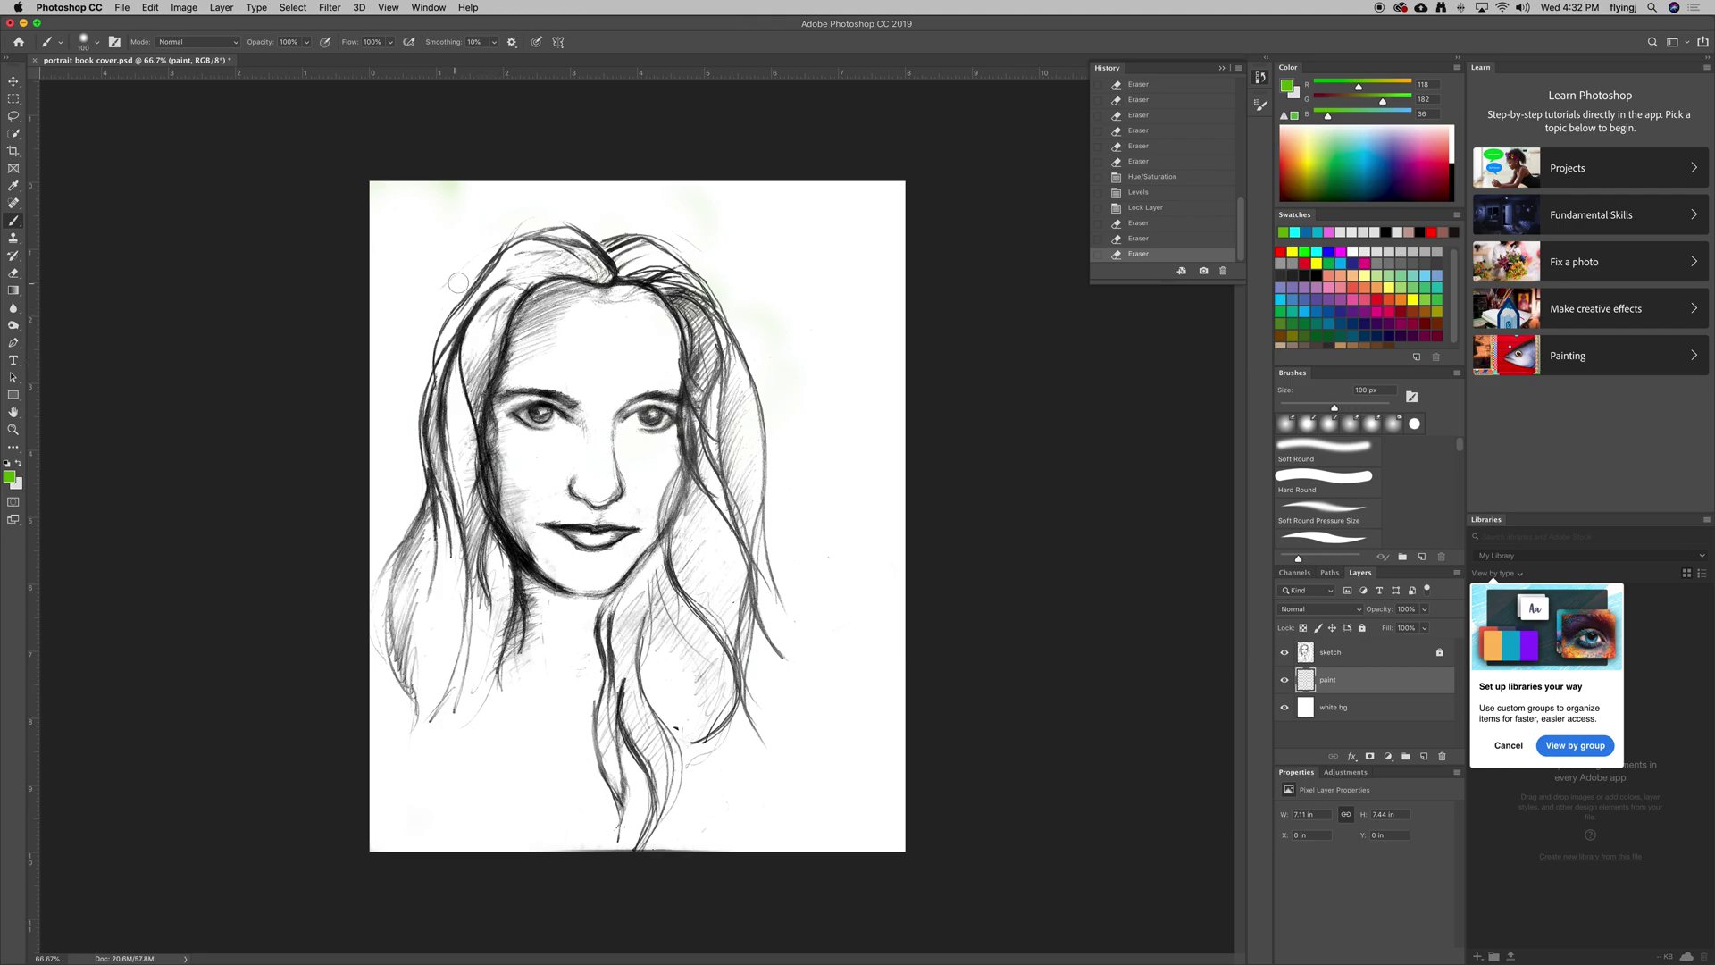
mouse_move(386, 184)
mouse_down()
mouse_move(440, 294)
mouse_move(376, 479)
mouse_up()
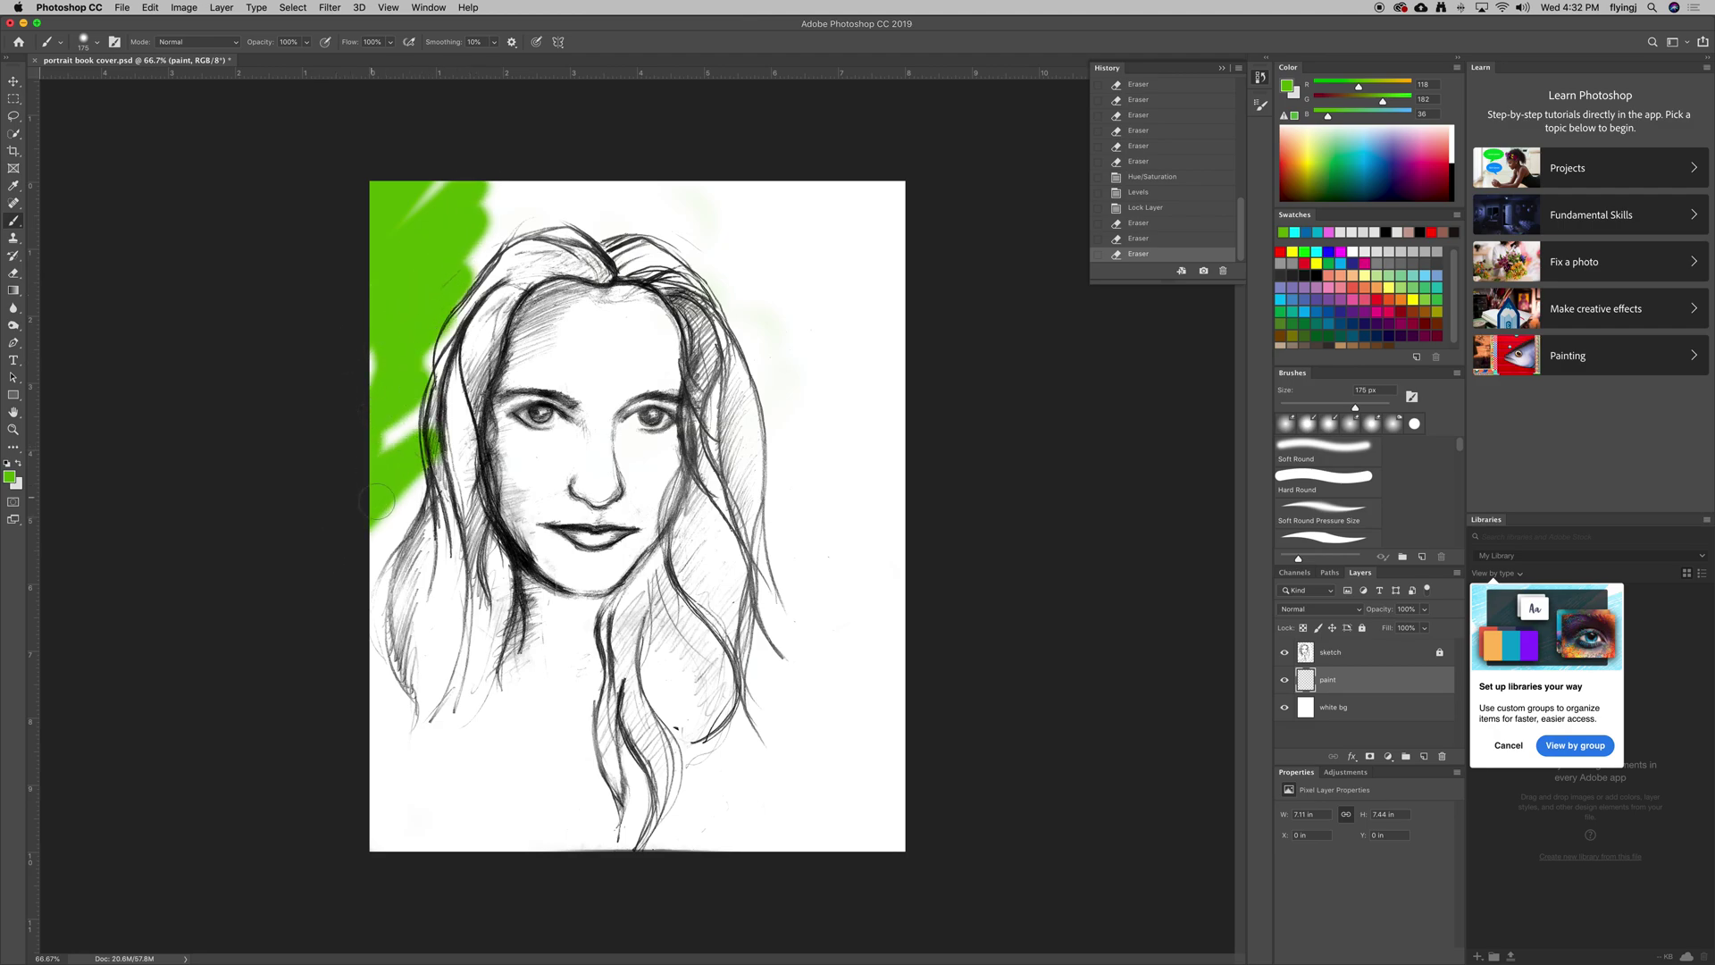
drag(377, 502, 382, 555)
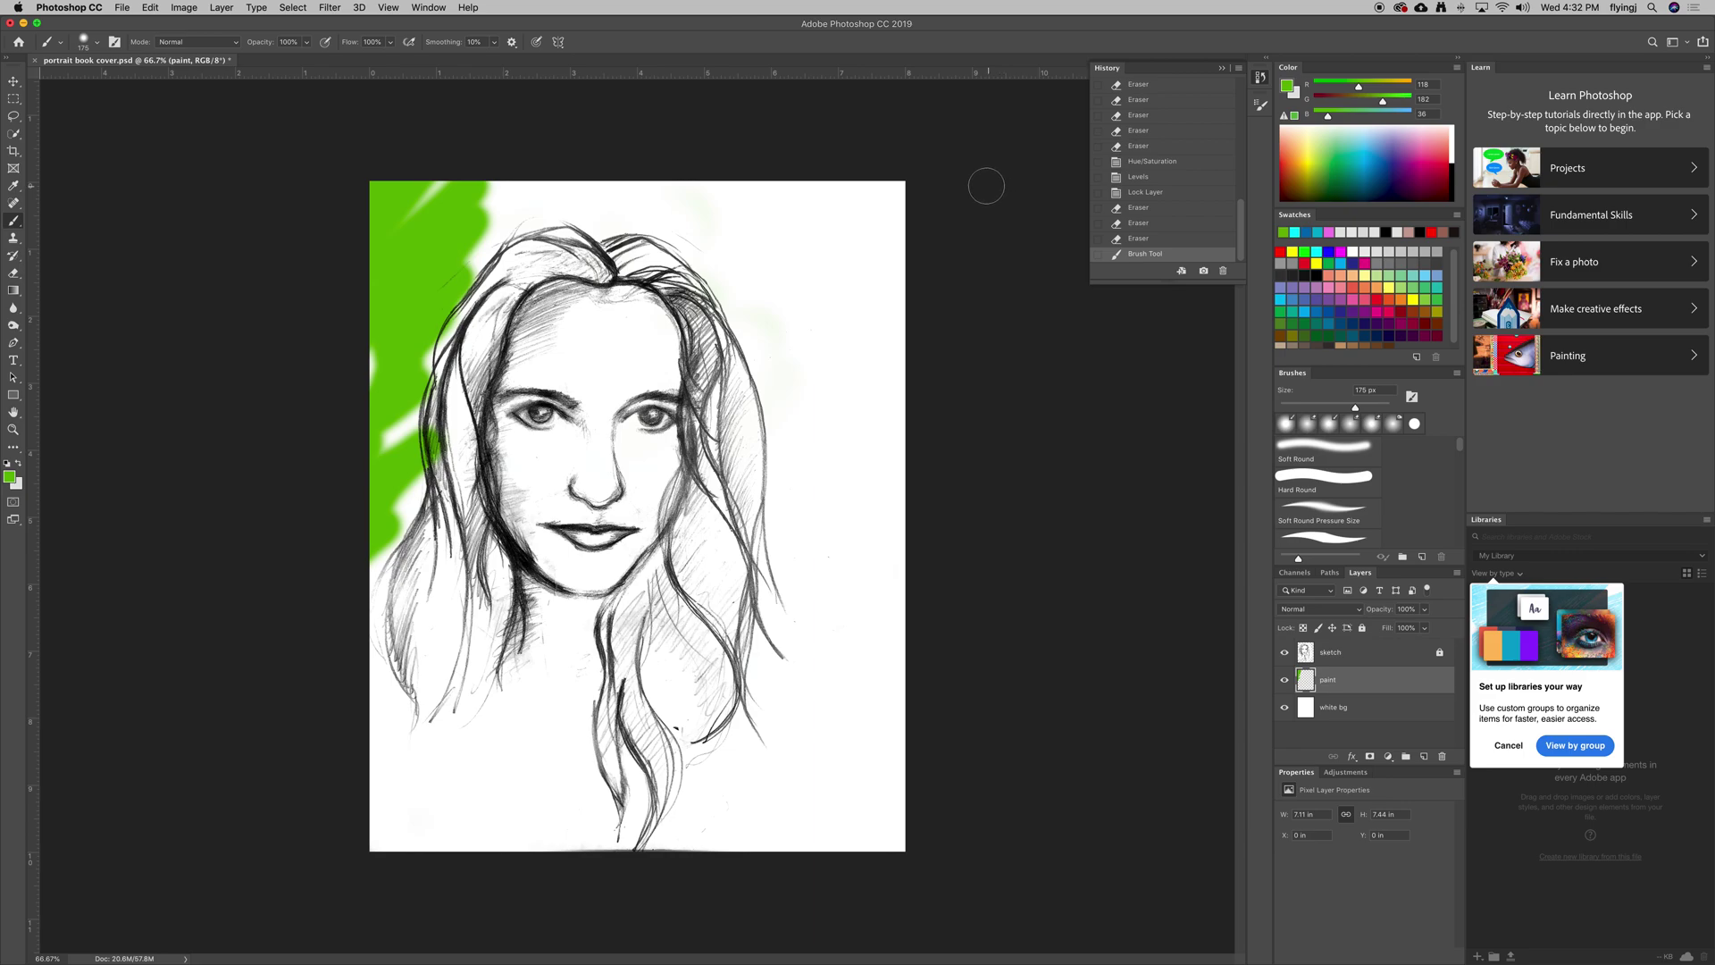
mouse_move(473, 208)
mouse_down()
mouse_move(918, 230)
mouse_move(816, 317)
mouse_up()
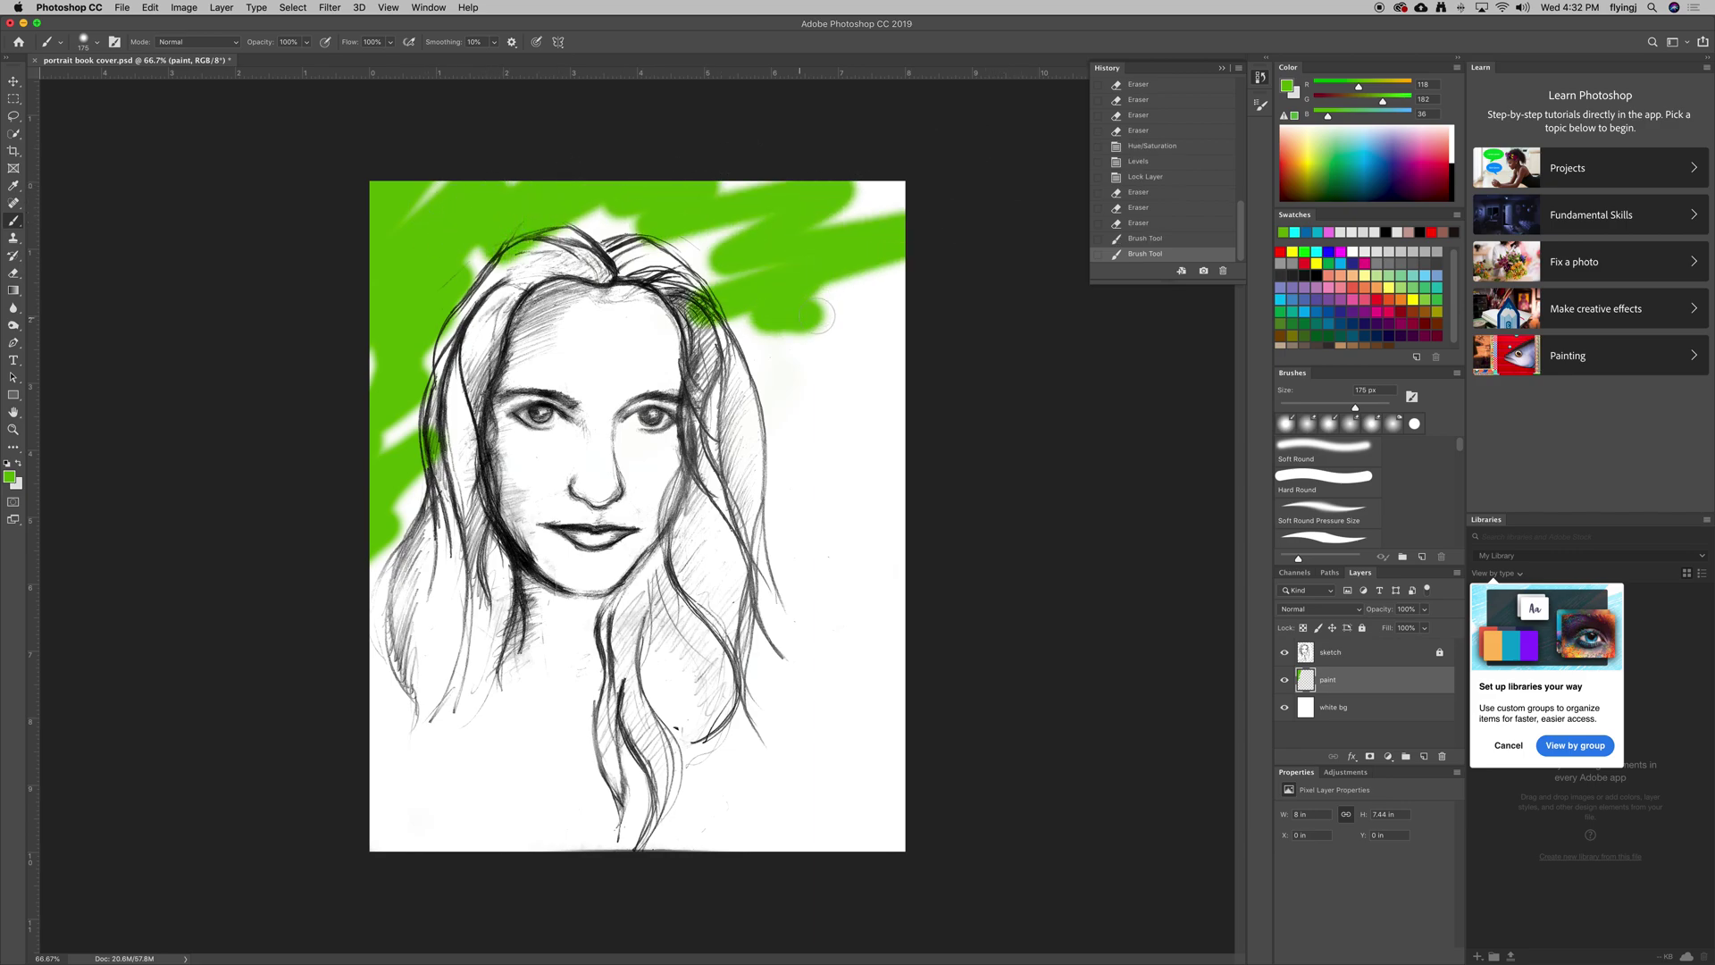
drag(393, 728, 413, 853)
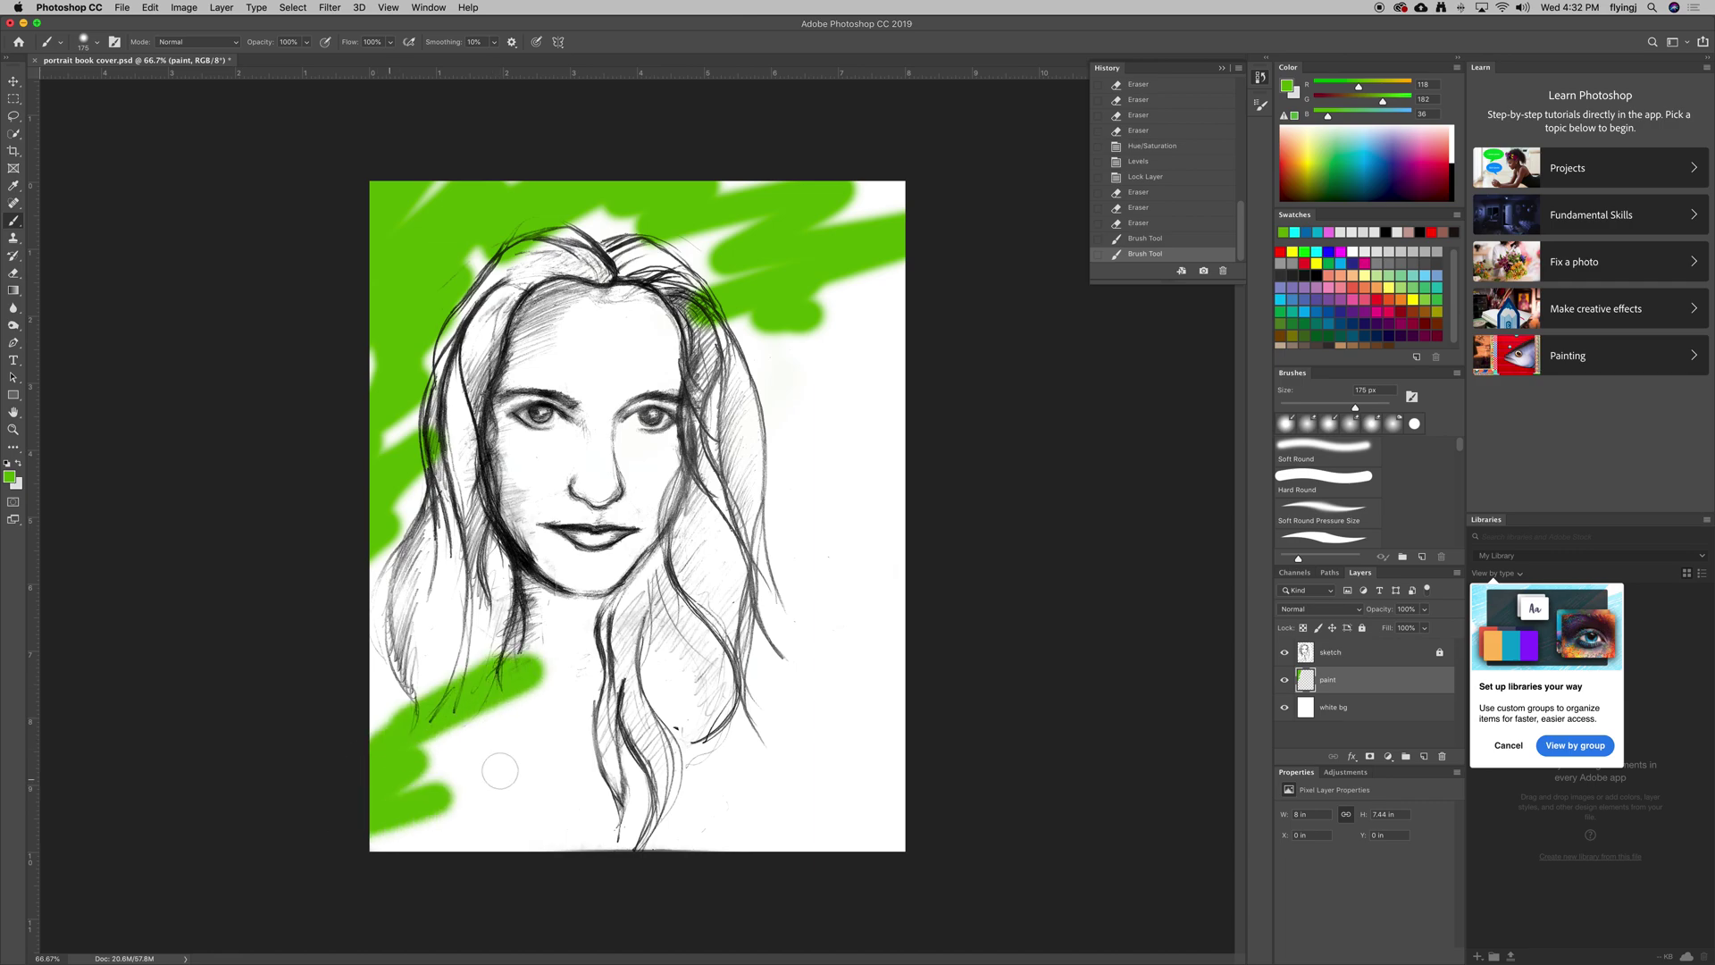
drag(431, 684, 390, 549)
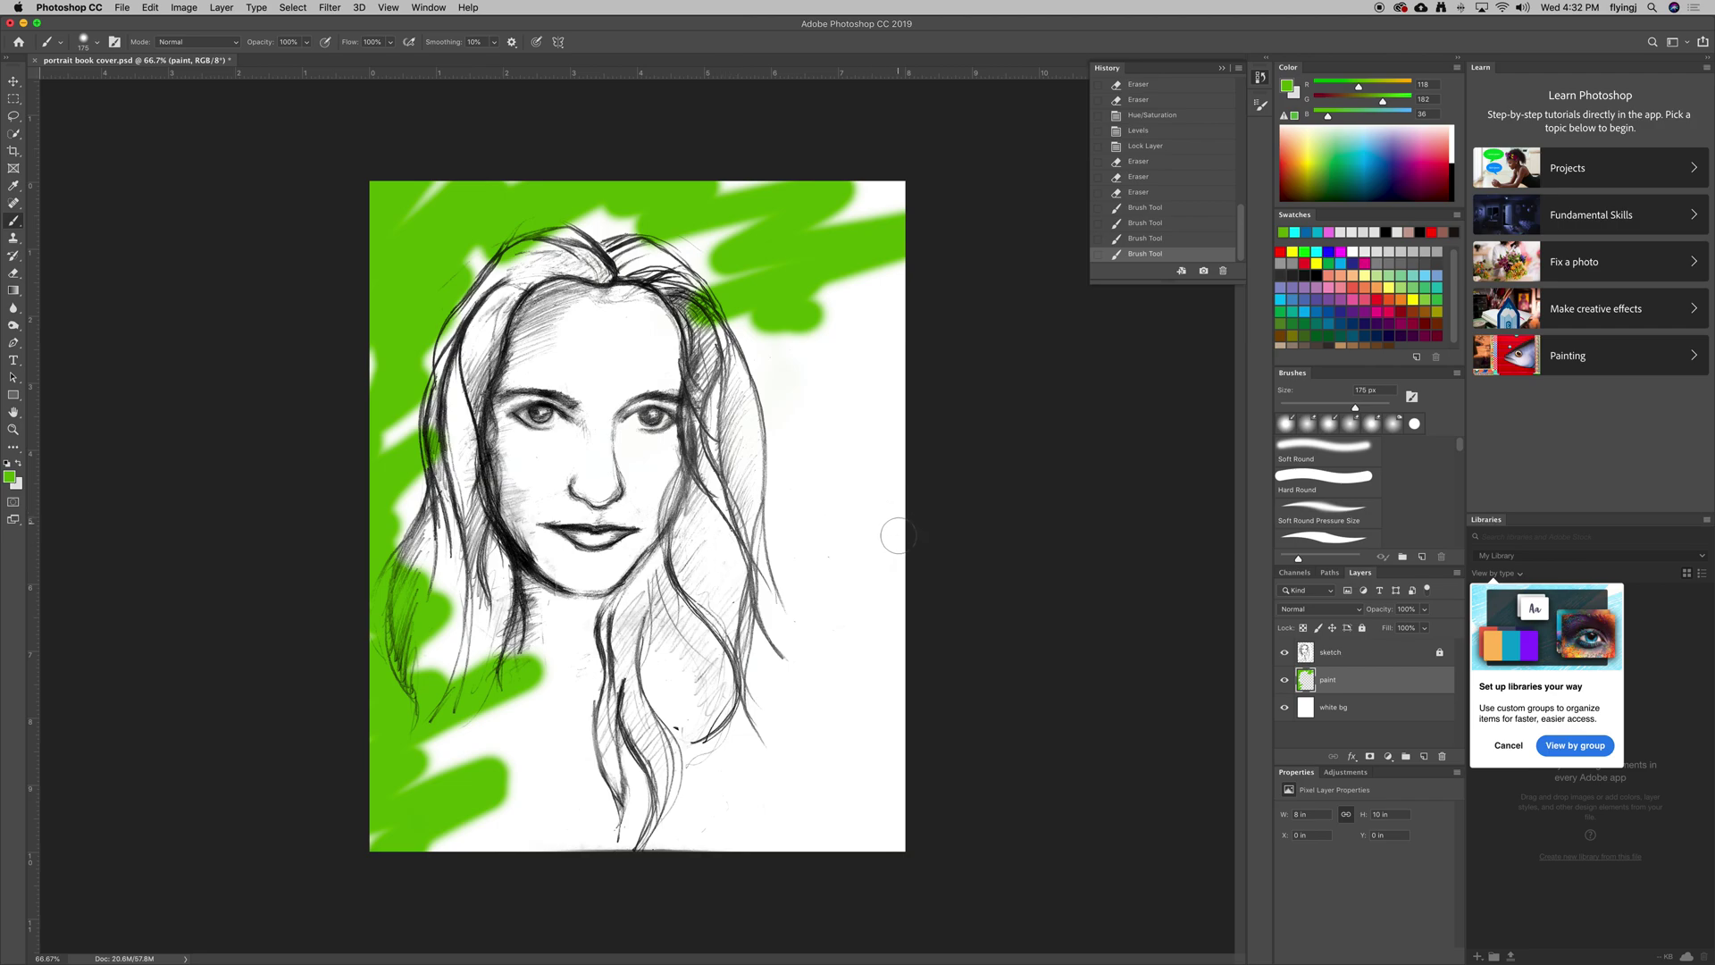
Zoom in on the face and set the foreground colour to a dull dark brown
key(ctrl+plus)
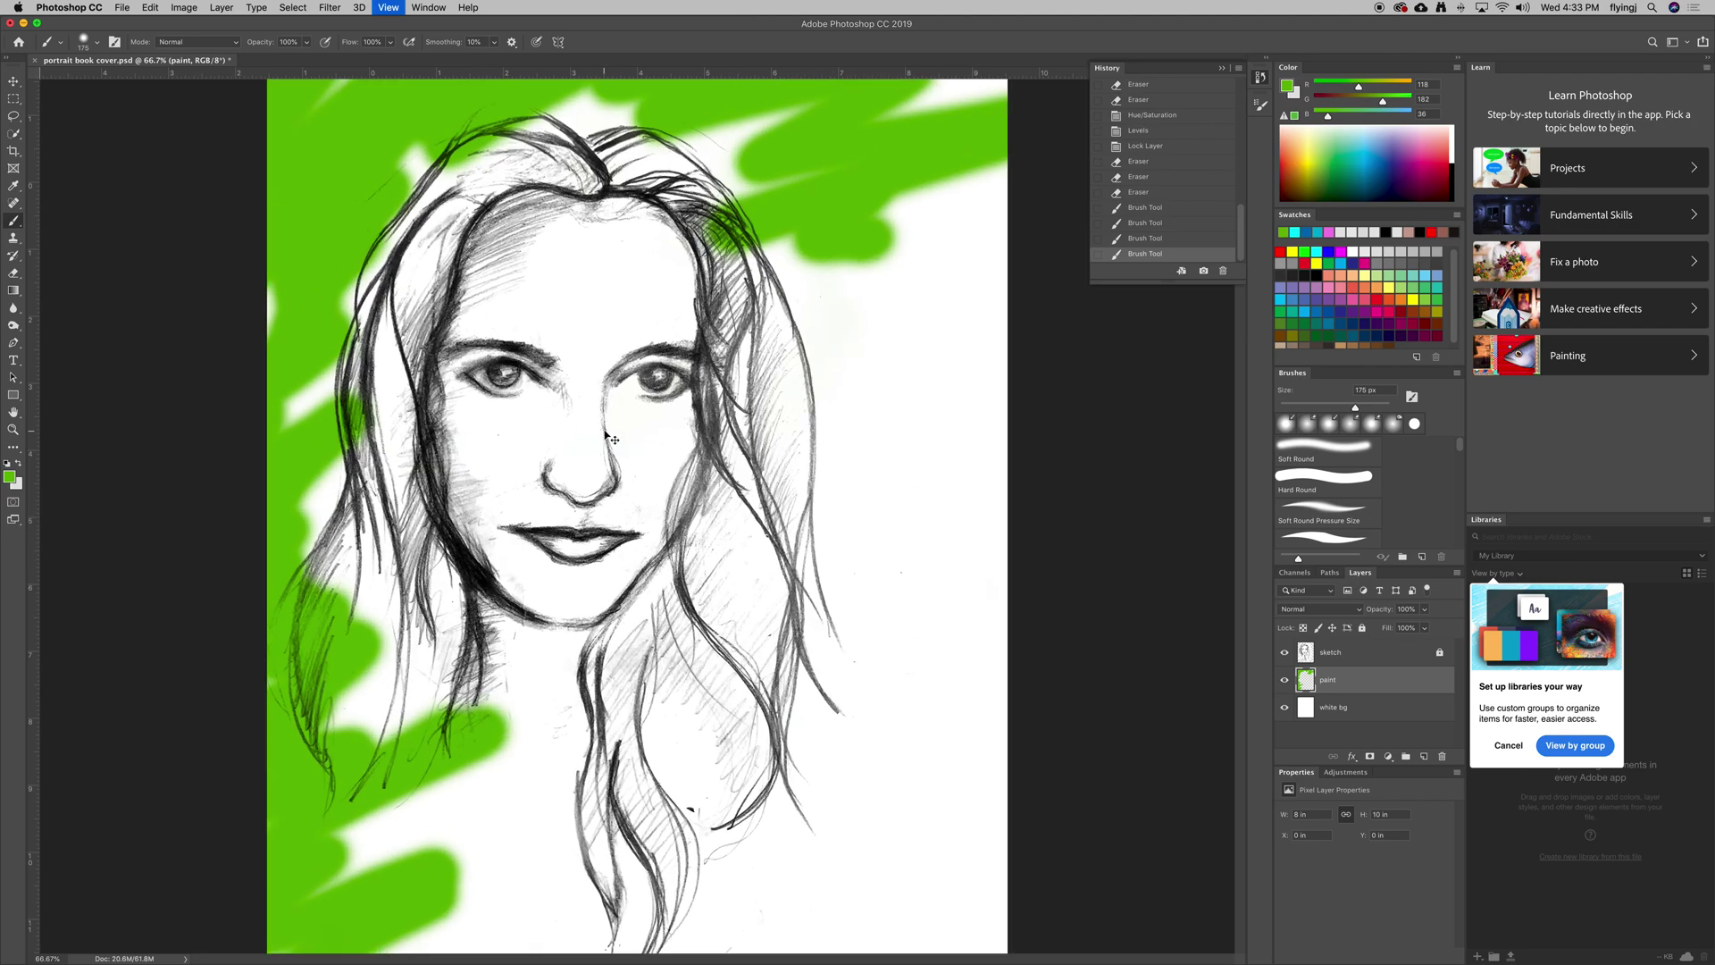
key(ctrl+plus)
mouse_move(748, 601)
mouse_down()
mouse_move(686, 570)
mouse_move(1043, 918)
mouse_move(954, 793)
mouse_up()
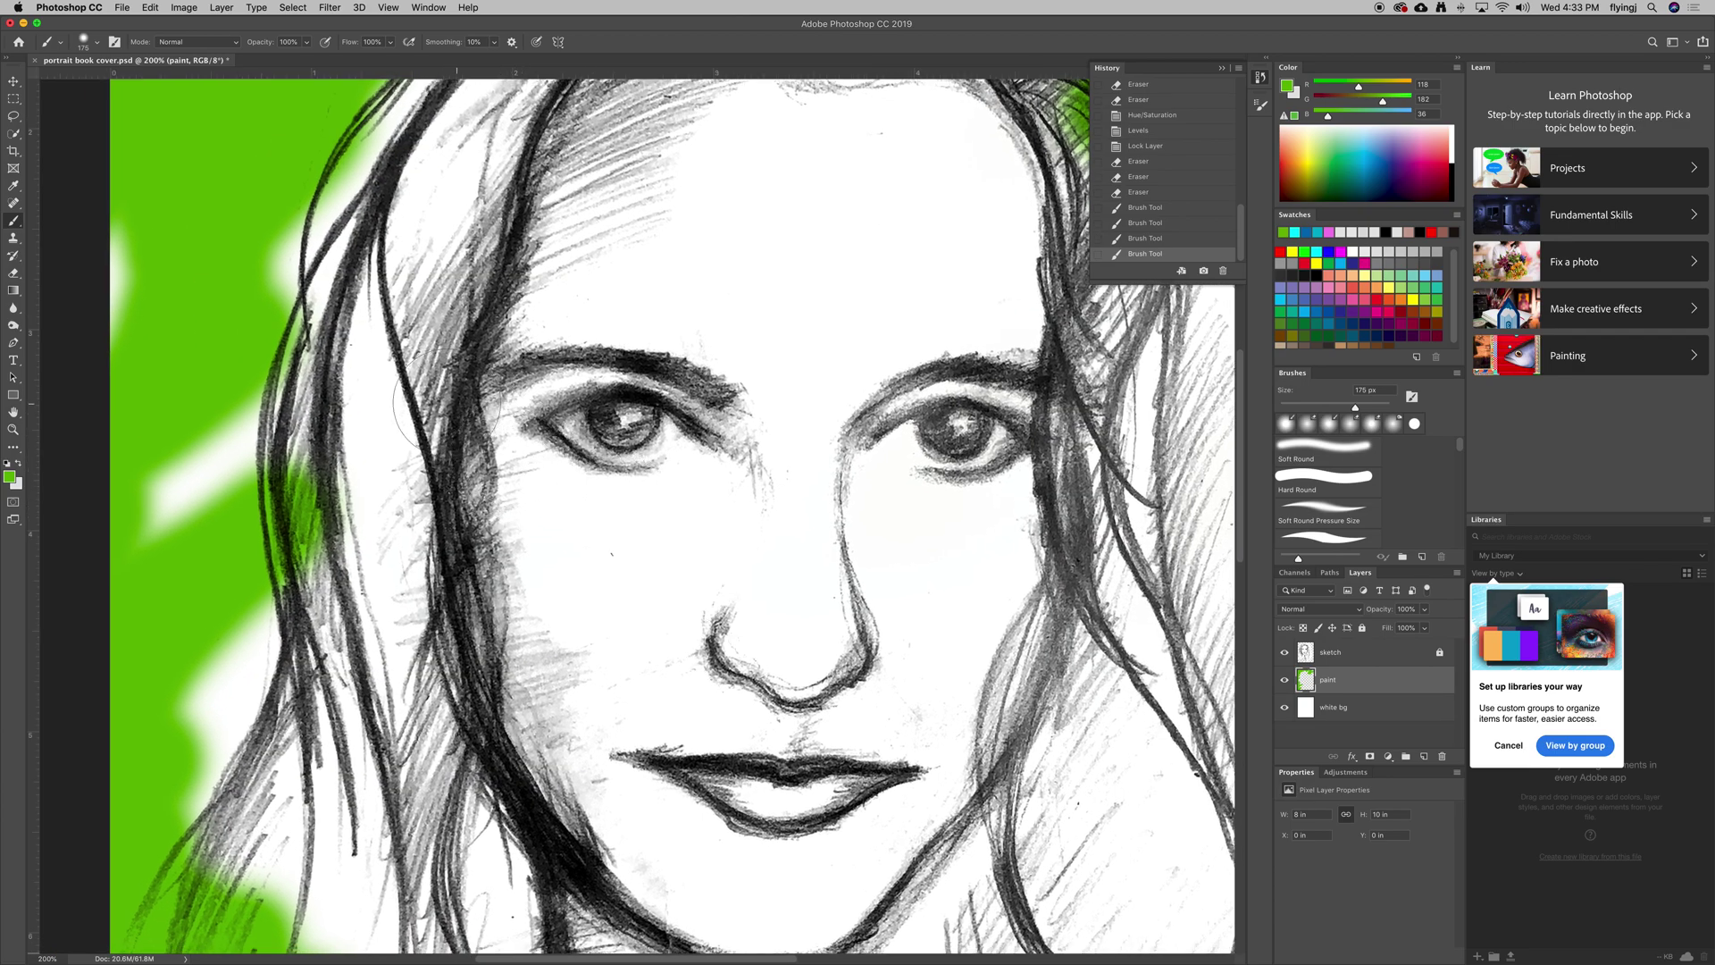
click(9, 478)
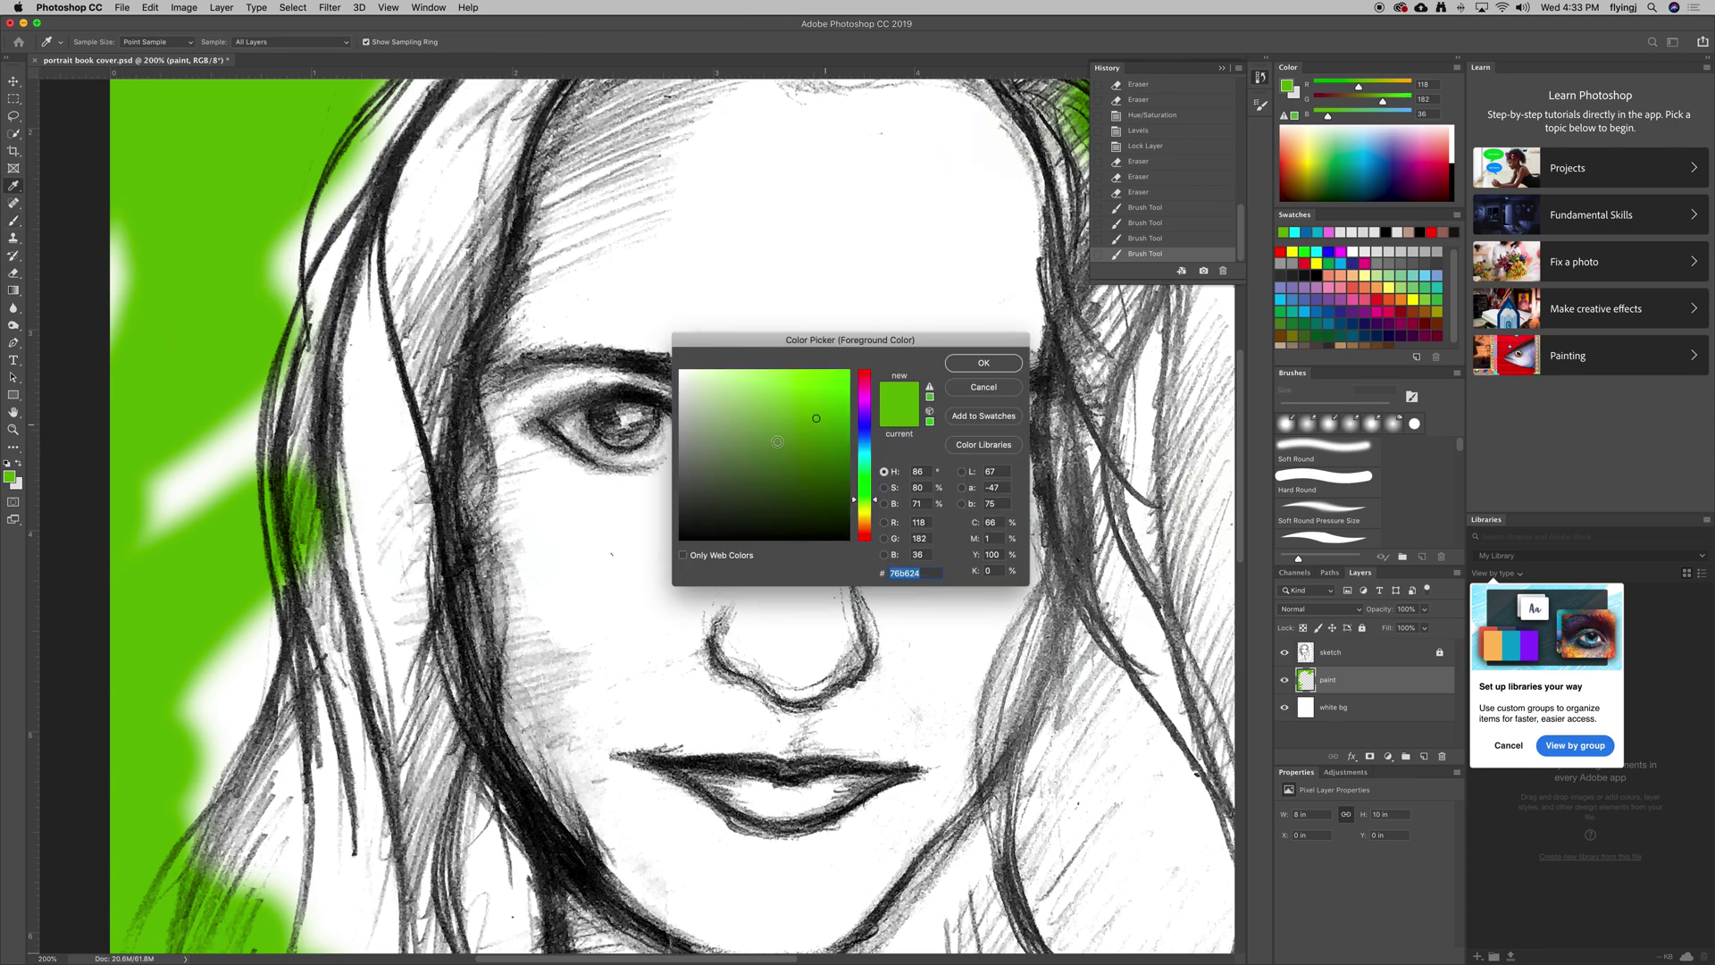
click(865, 527)
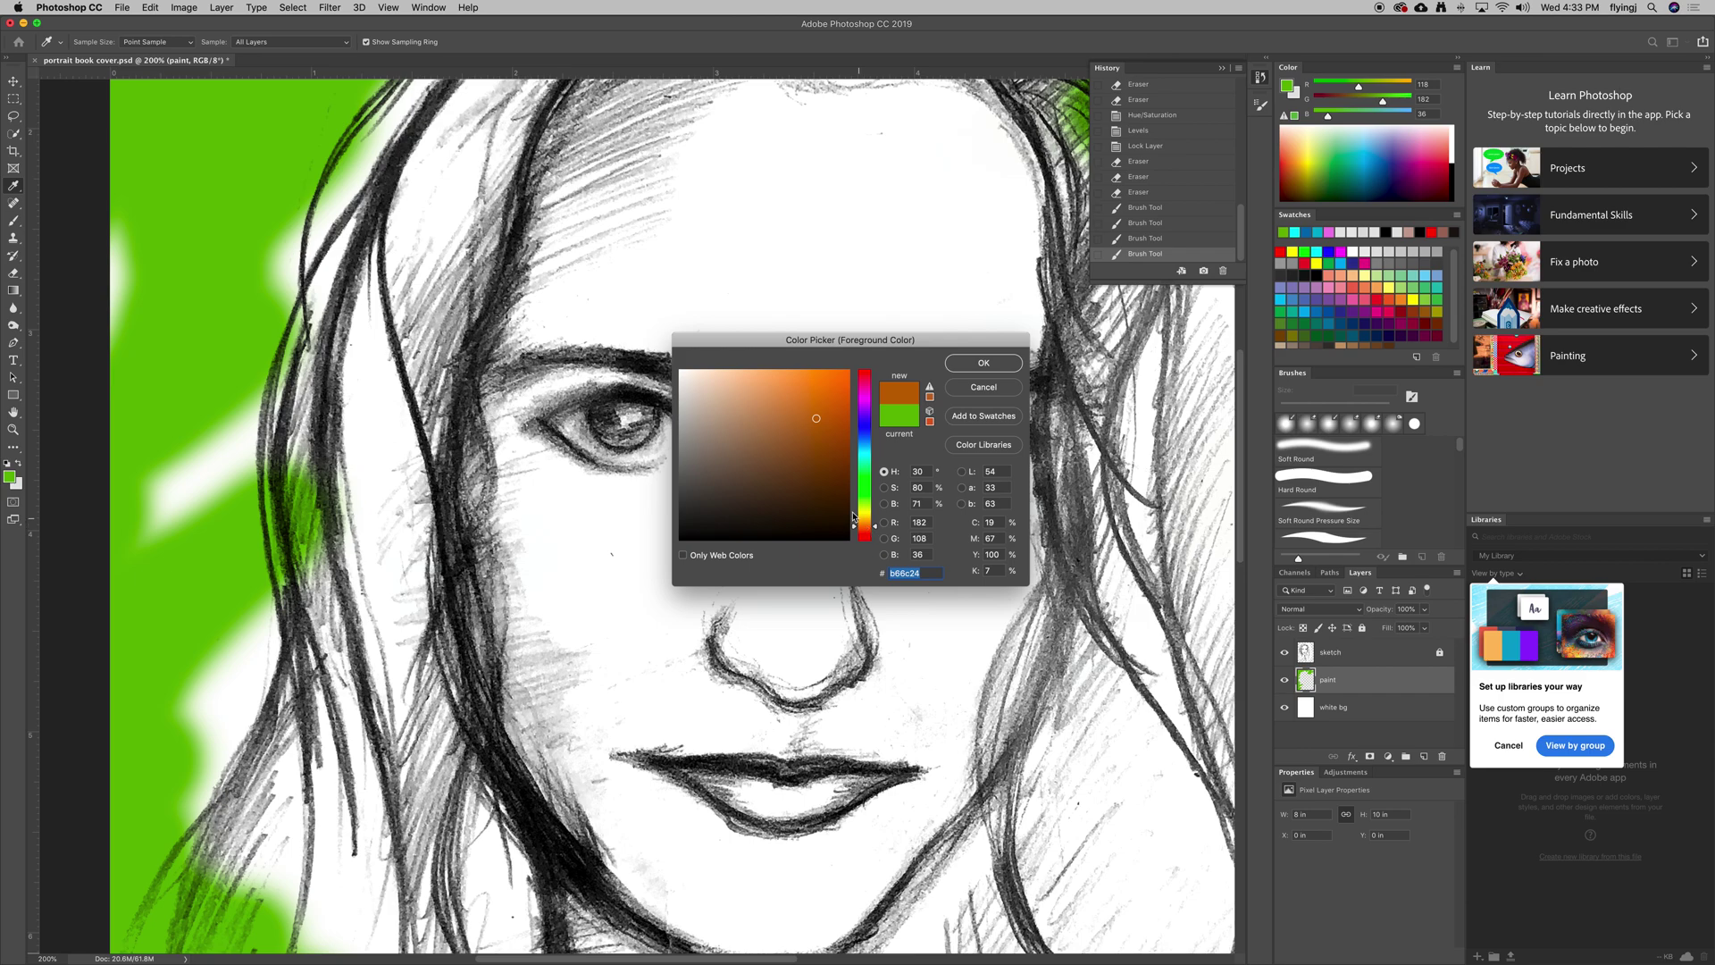
click(795, 465)
drag(766, 444, 761, 460)
click(957, 363)
Brush brown over the hair beside the left cheek and down the lower-left locks
key(b)
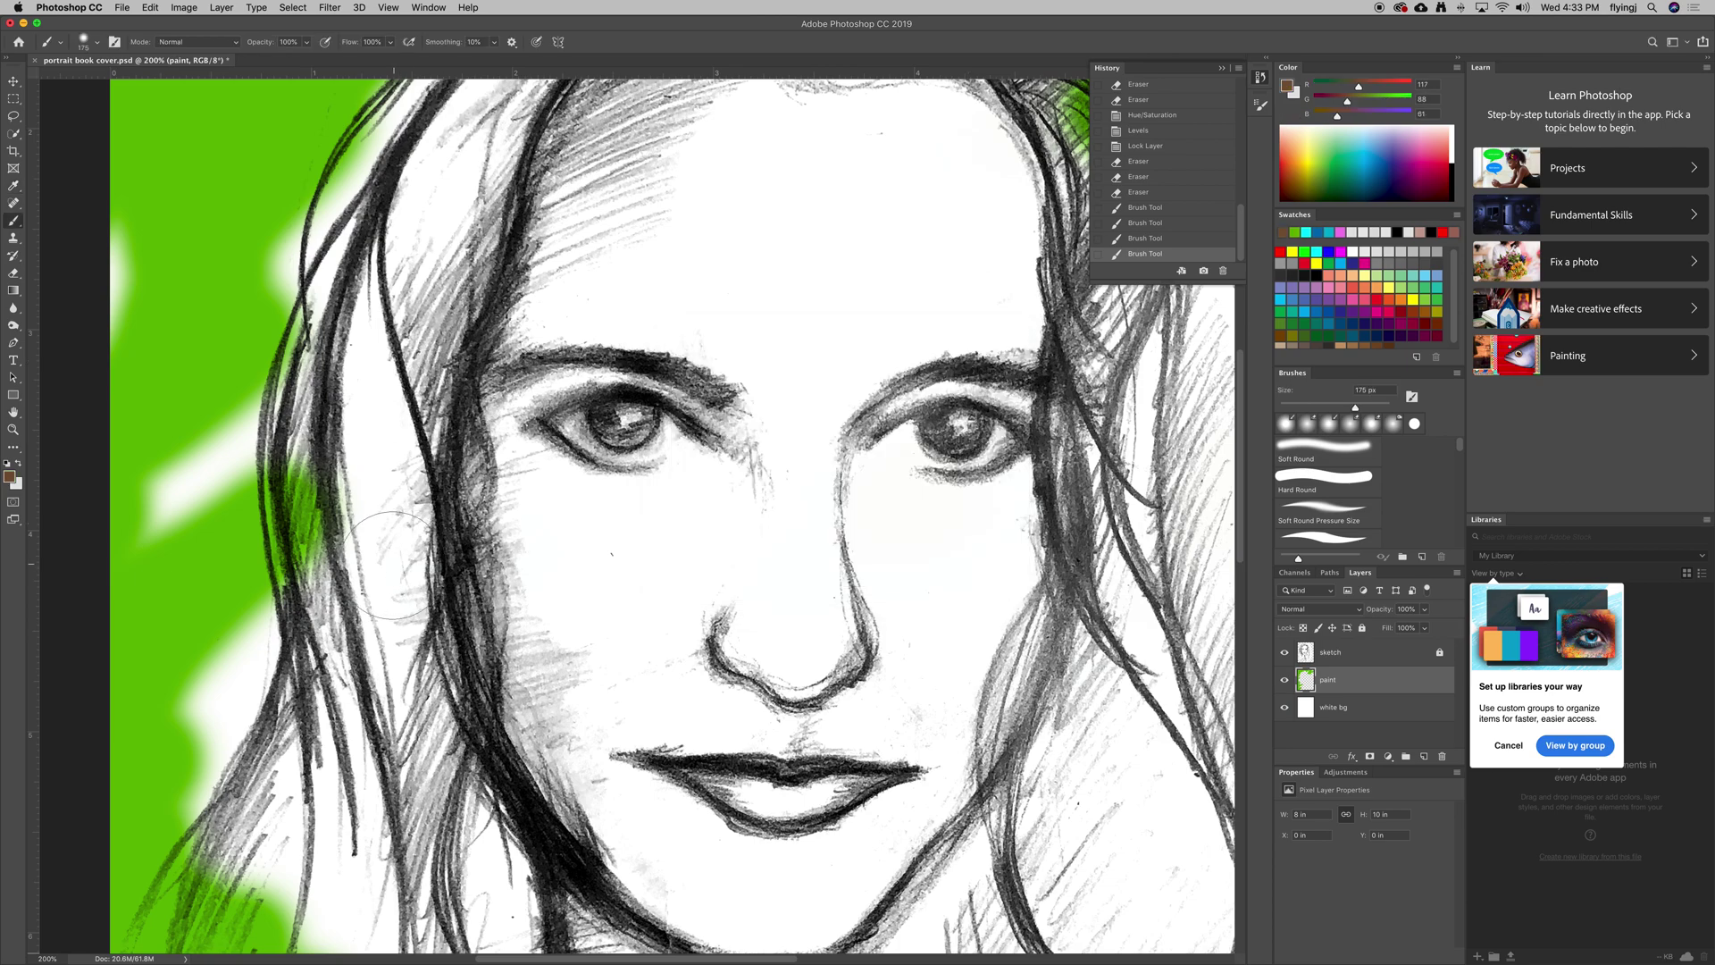
mouse_move(390, 565)
mouse_down()
mouse_move(366, 679)
mouse_move(471, 865)
mouse_move(429, 782)
mouse_up()
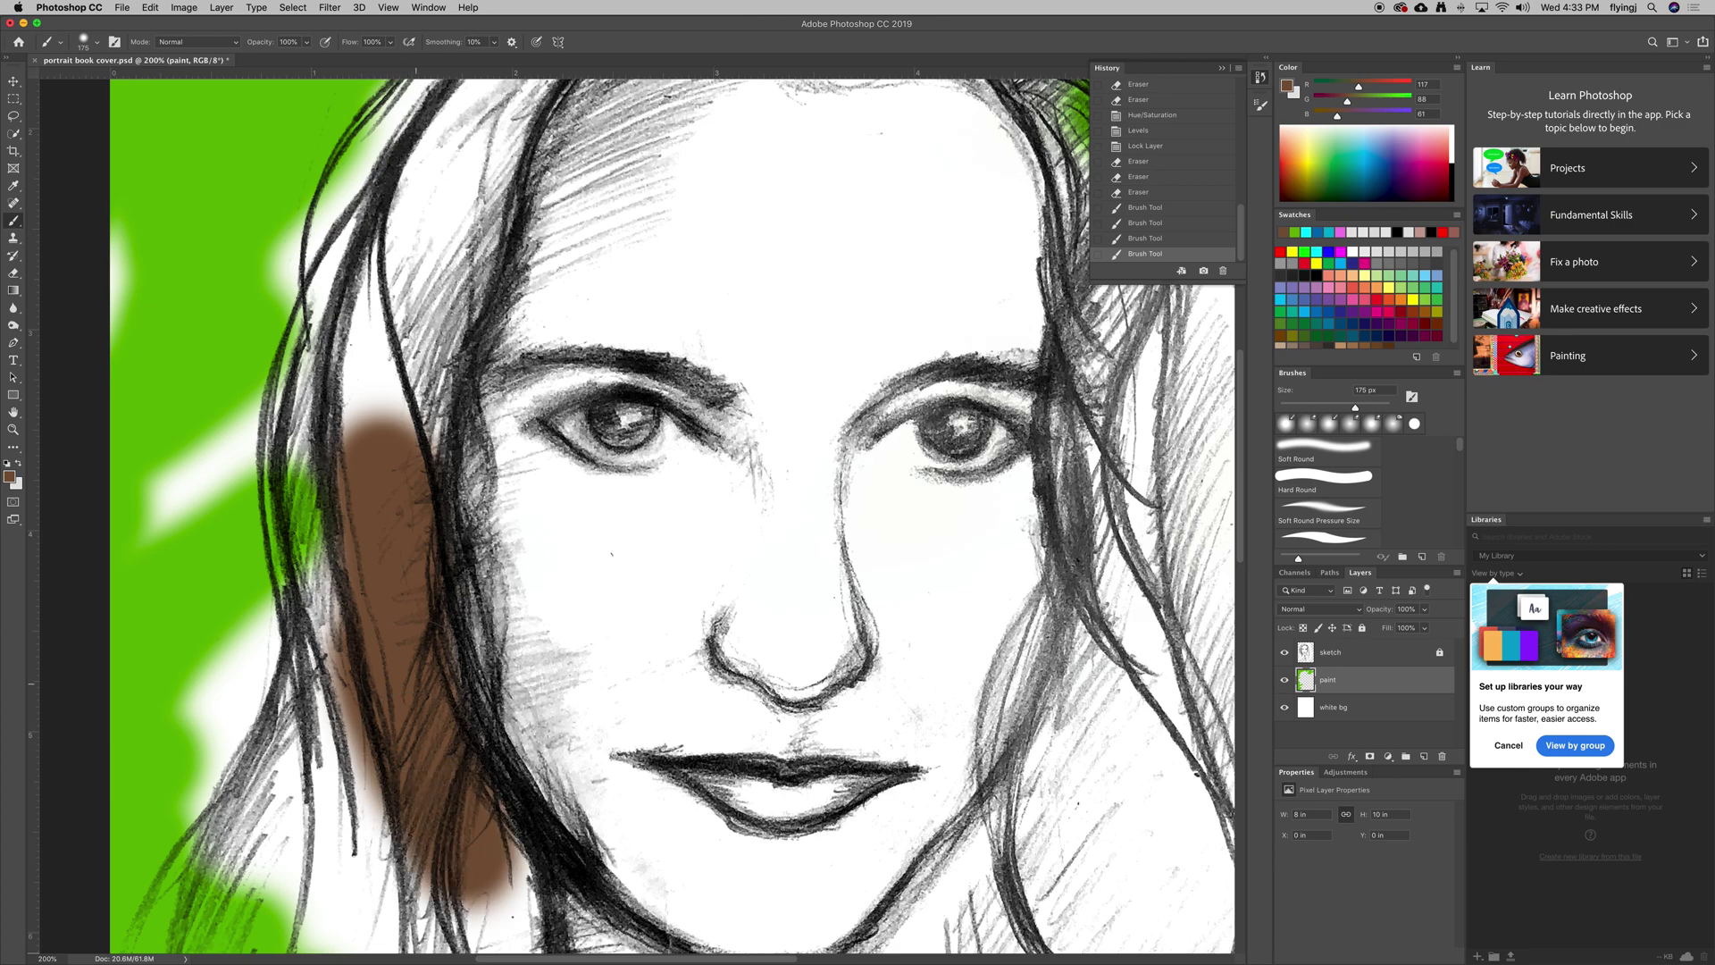
drag(458, 670, 482, 875)
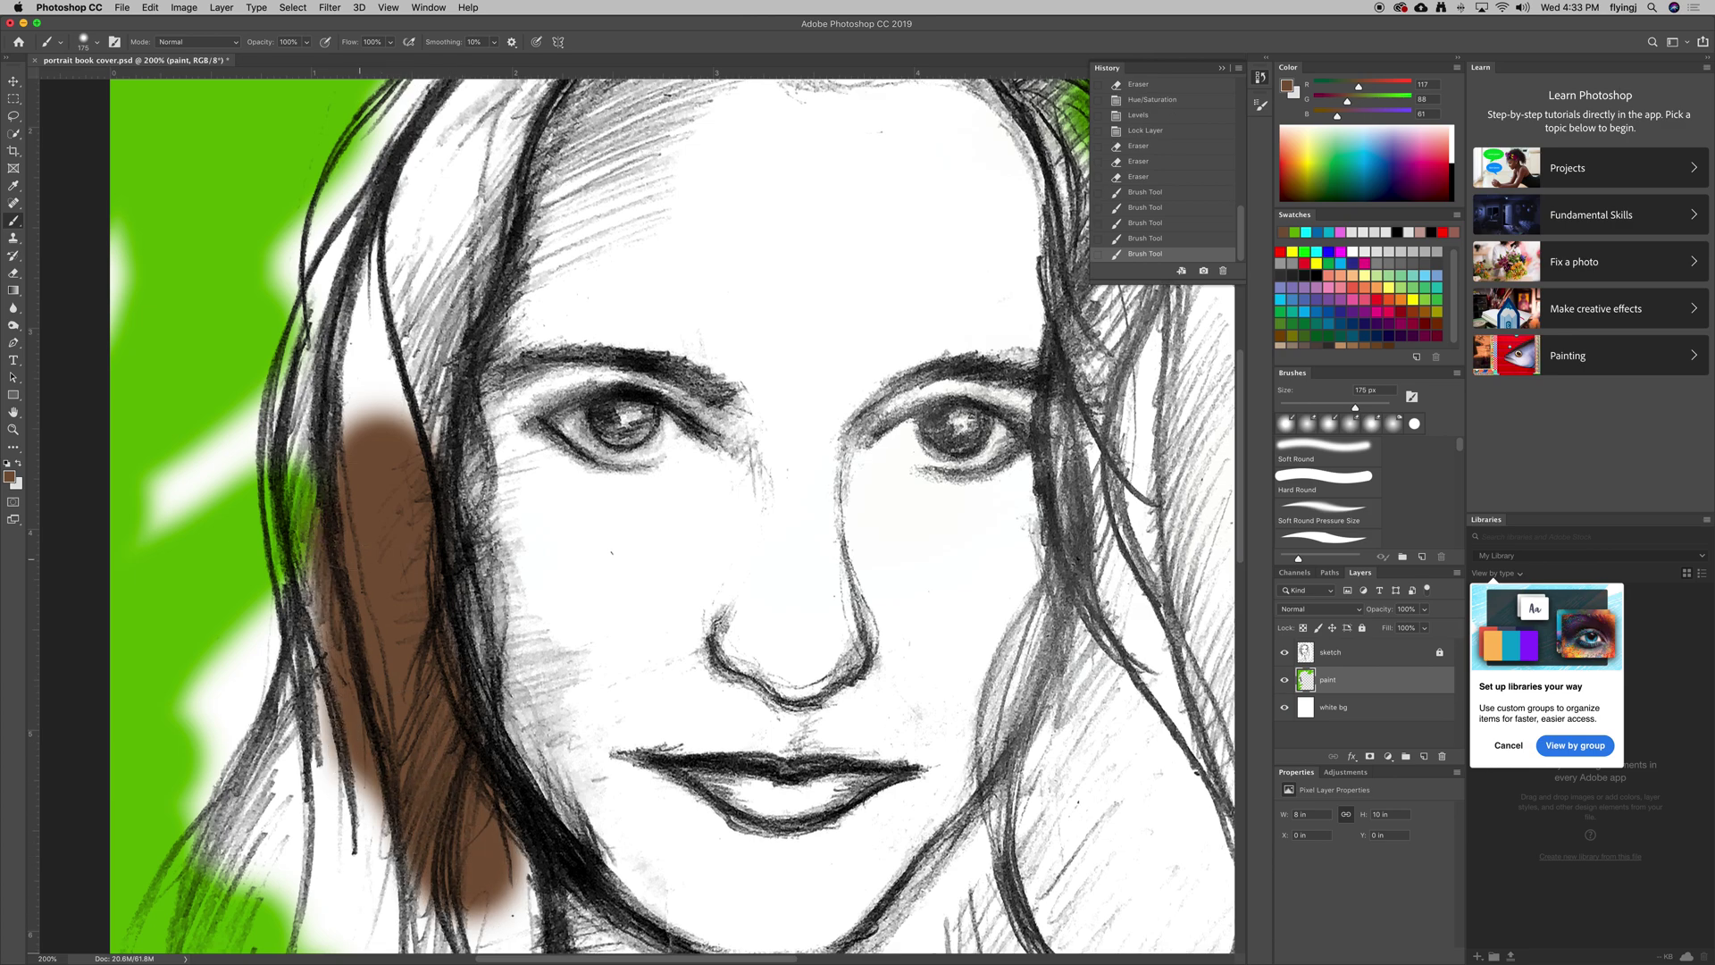
mouse_move(330, 429)
mouse_down()
mouse_move(304, 518)
mouse_move(331, 857)
mouse_up()
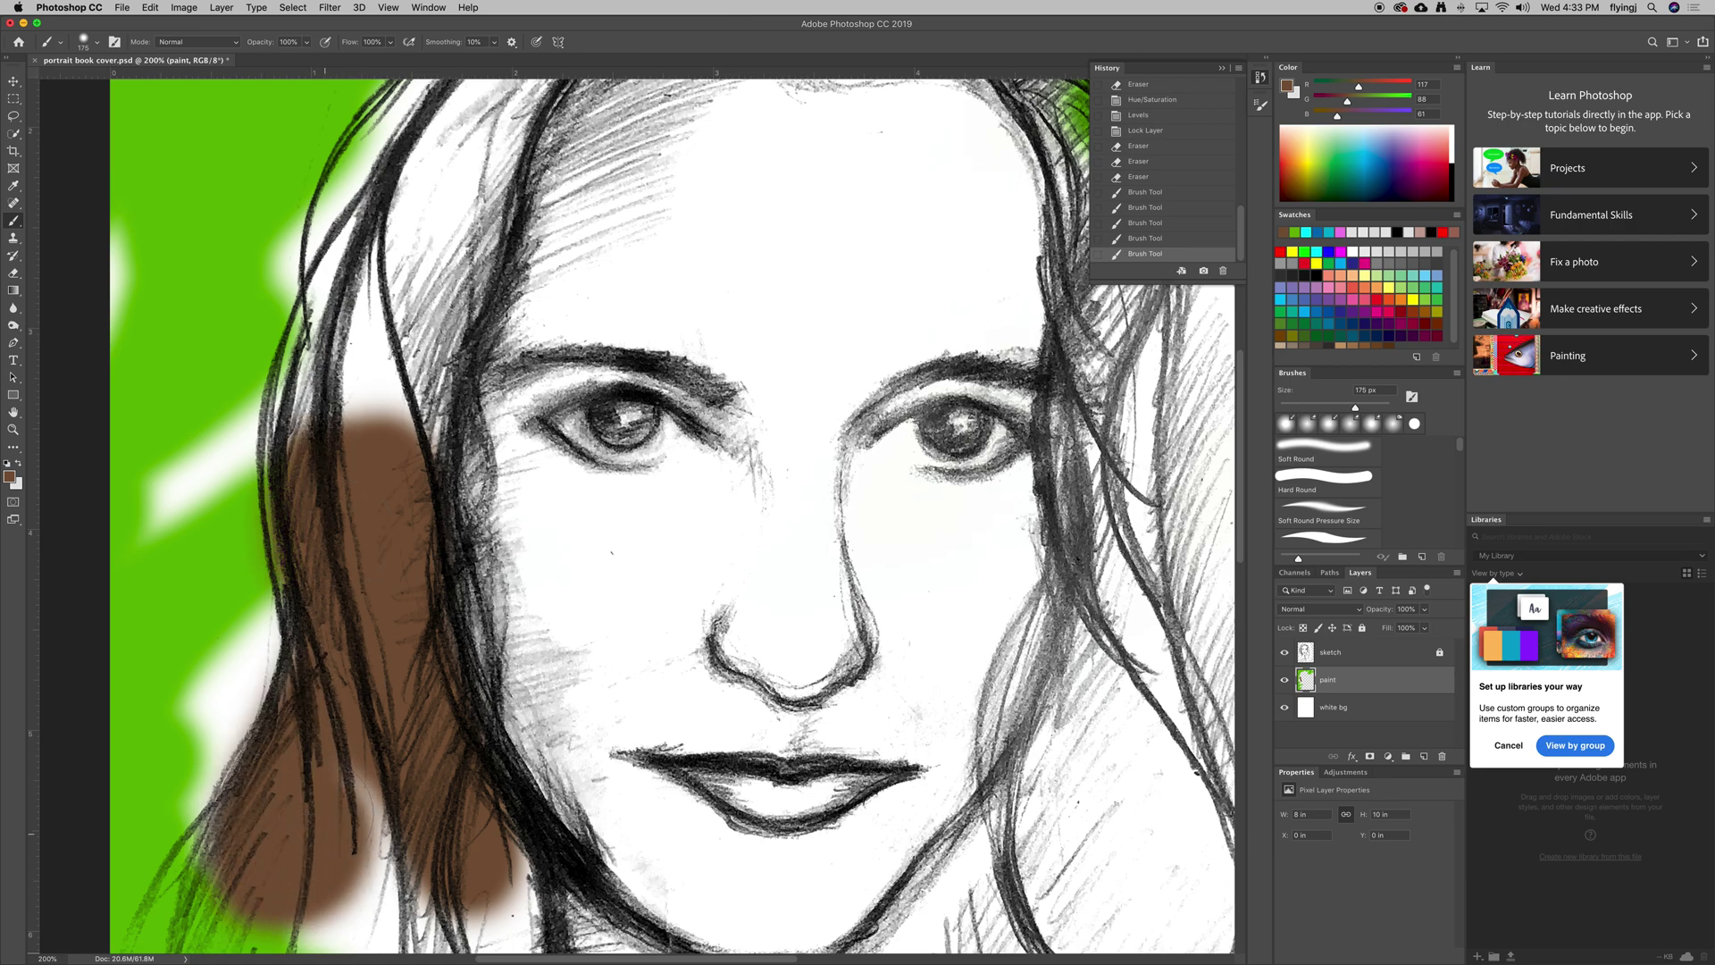
drag(357, 777, 402, 920)
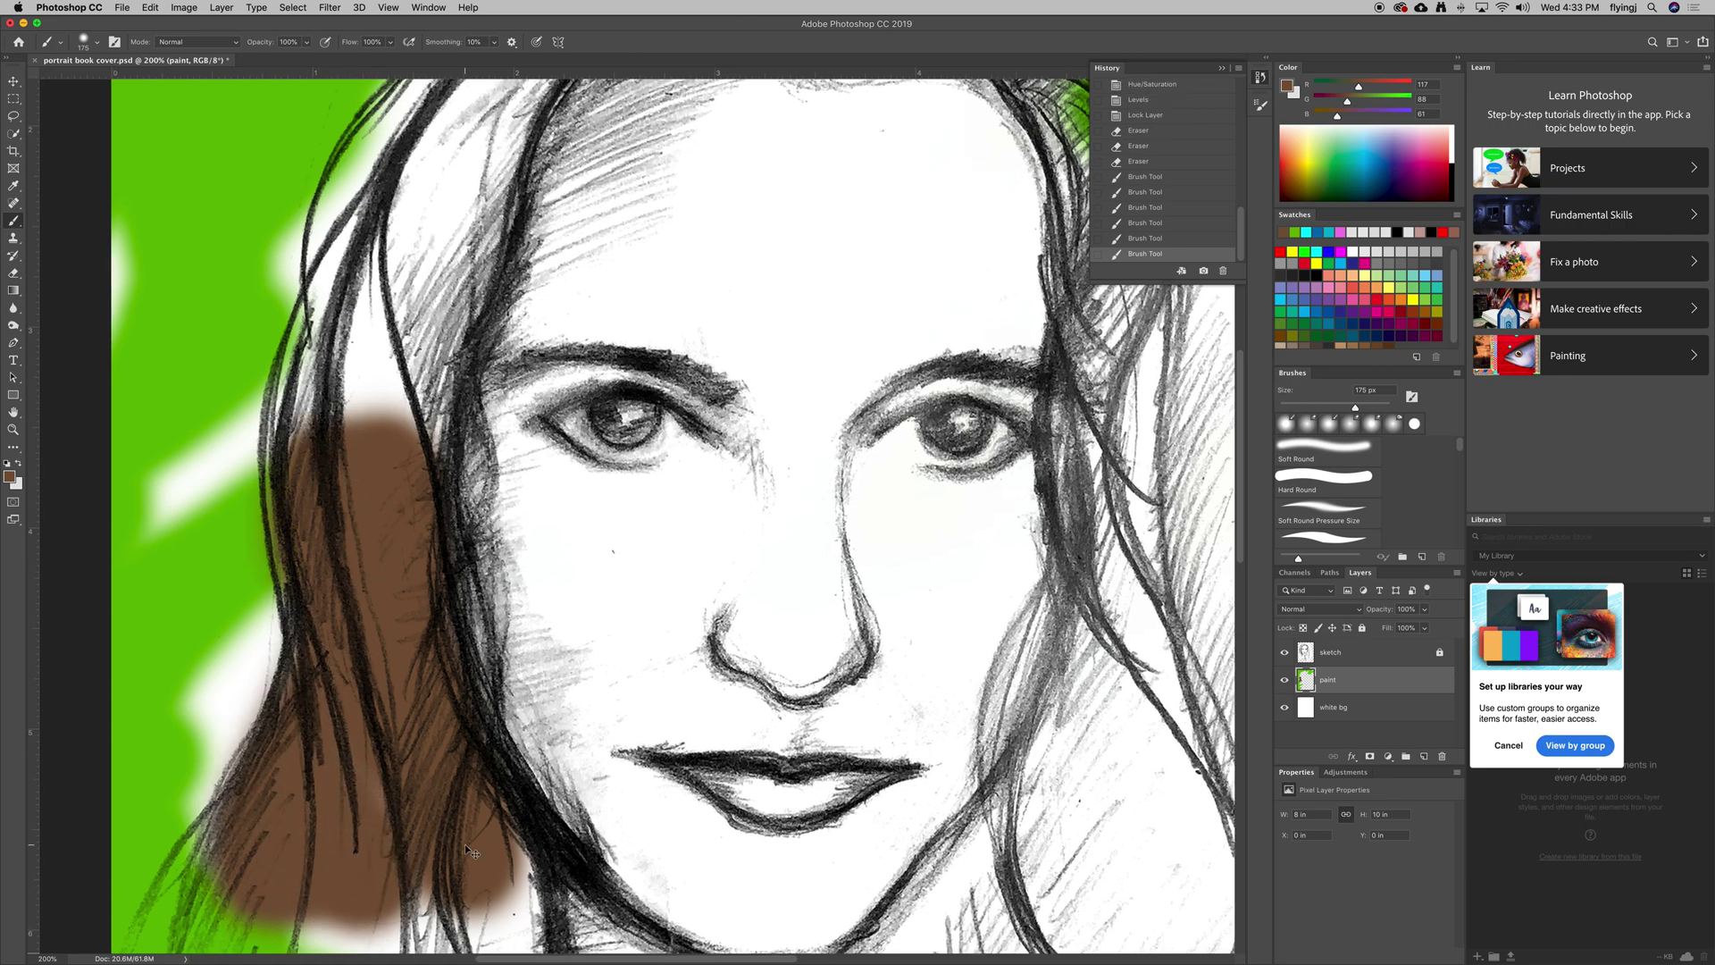
key(ctrl+plus)
key(ctrl+minus)
key(ctrl+minus)
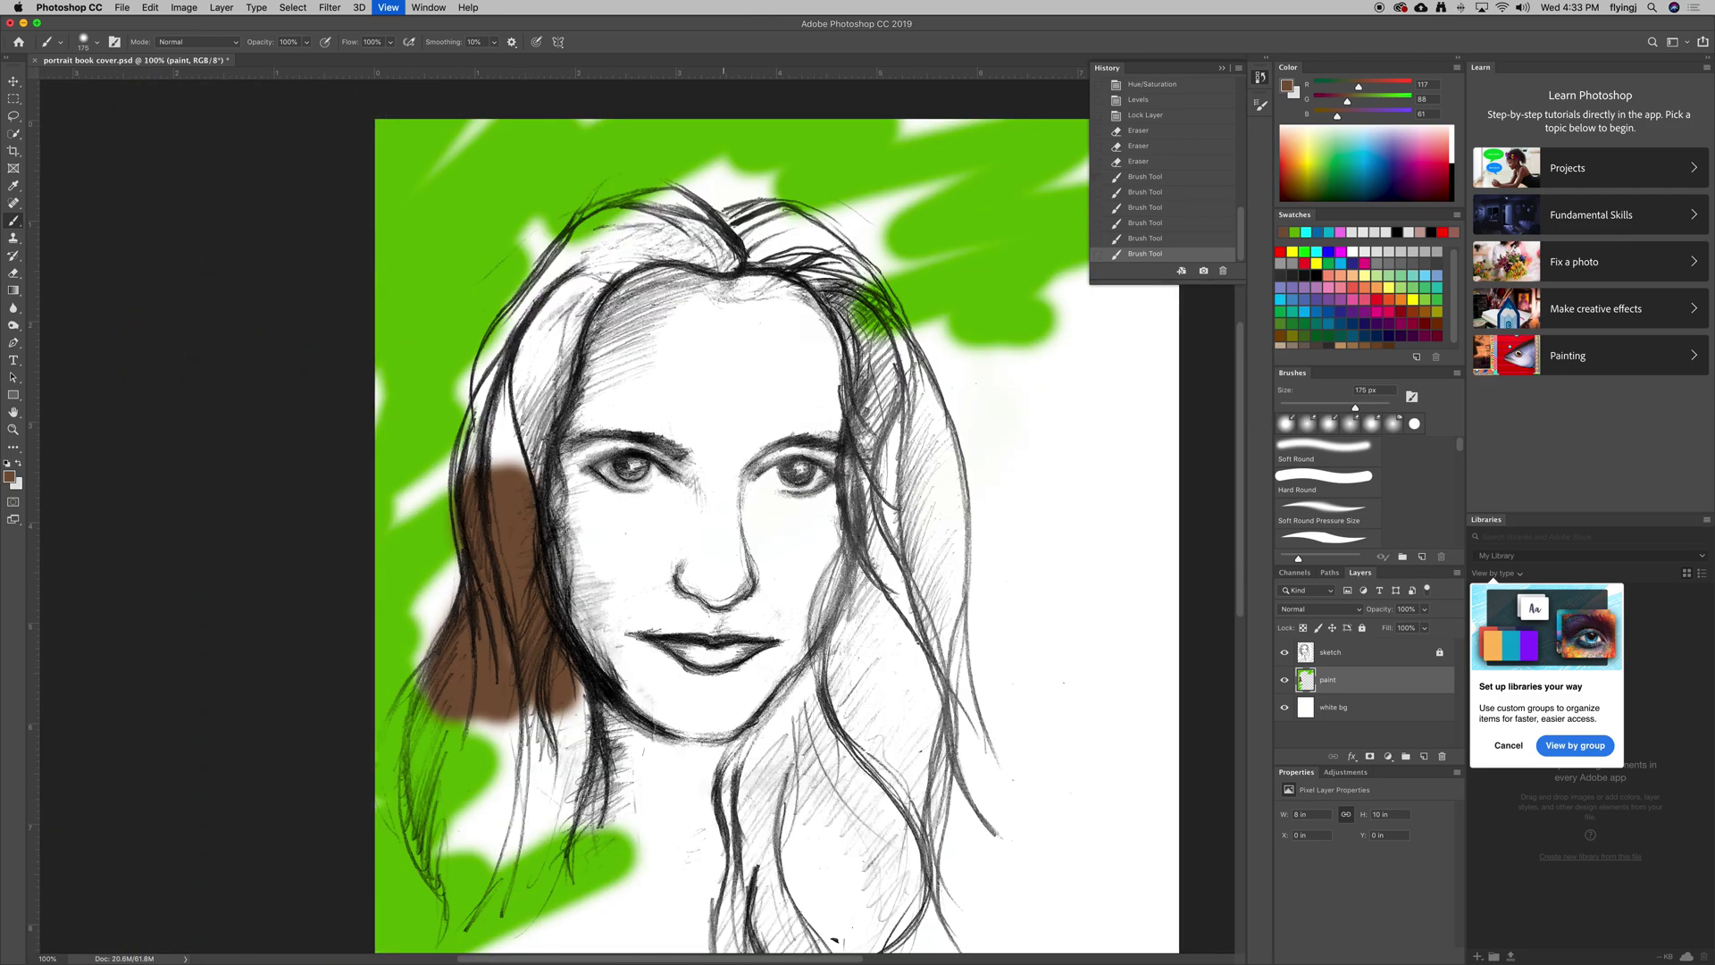
Spread brown over the lower-left hair and up beside the left eye
mouse_move(451, 699)
mouse_down()
mouse_move(435, 784)
mouse_move(525, 720)
mouse_move(559, 773)
mouse_move(564, 708)
mouse_up()
mouse_move(554, 787)
mouse_down()
mouse_move(510, 881)
mouse_move(518, 853)
mouse_up()
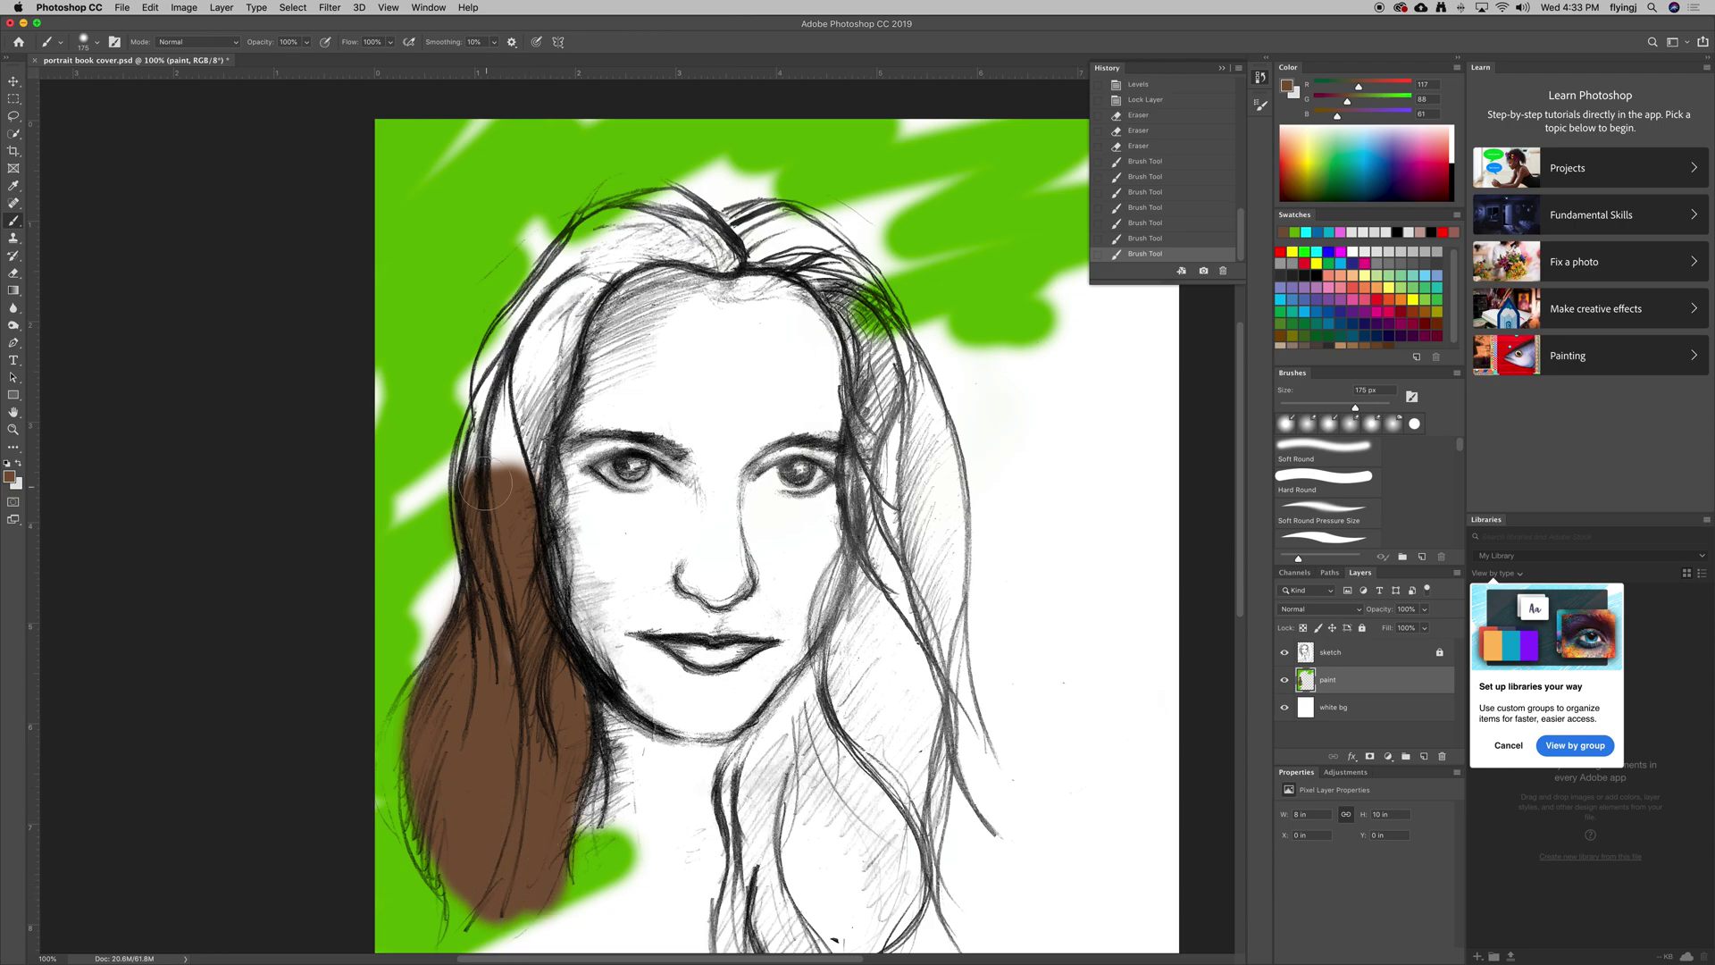
mouse_move(491, 485)
mouse_down()
mouse_move(496, 423)
mouse_move(490, 474)
mouse_move(530, 413)
mouse_up()
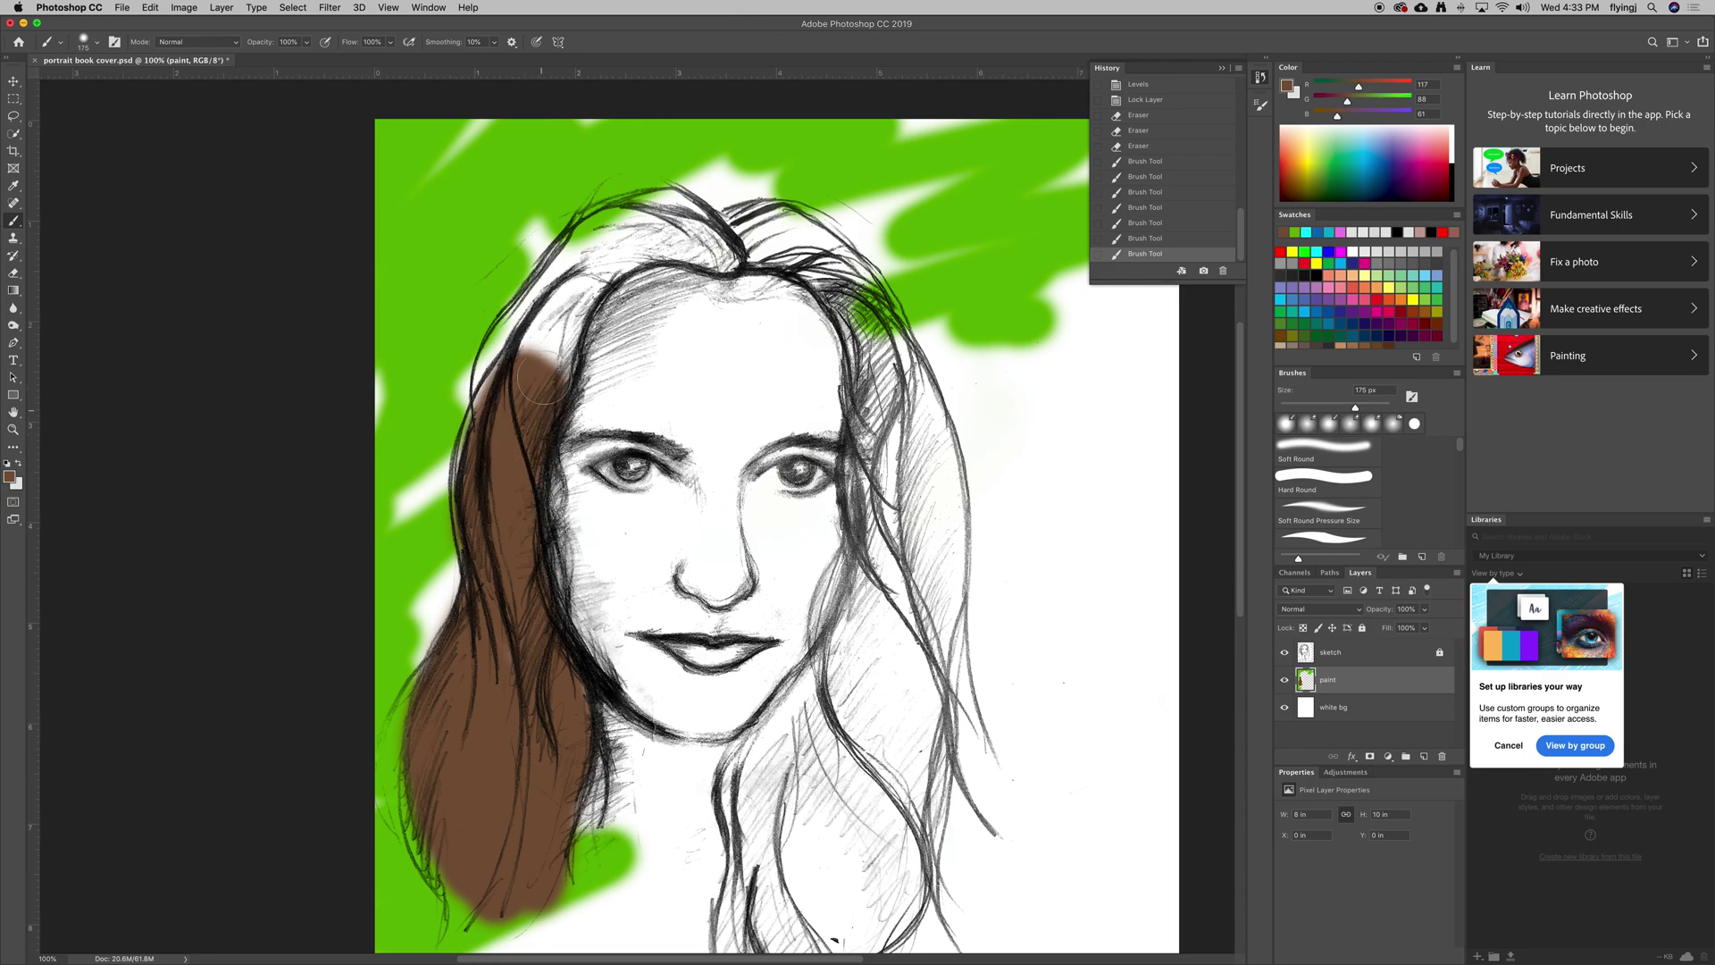
drag(534, 420, 543, 351)
key(ctrl+plus)
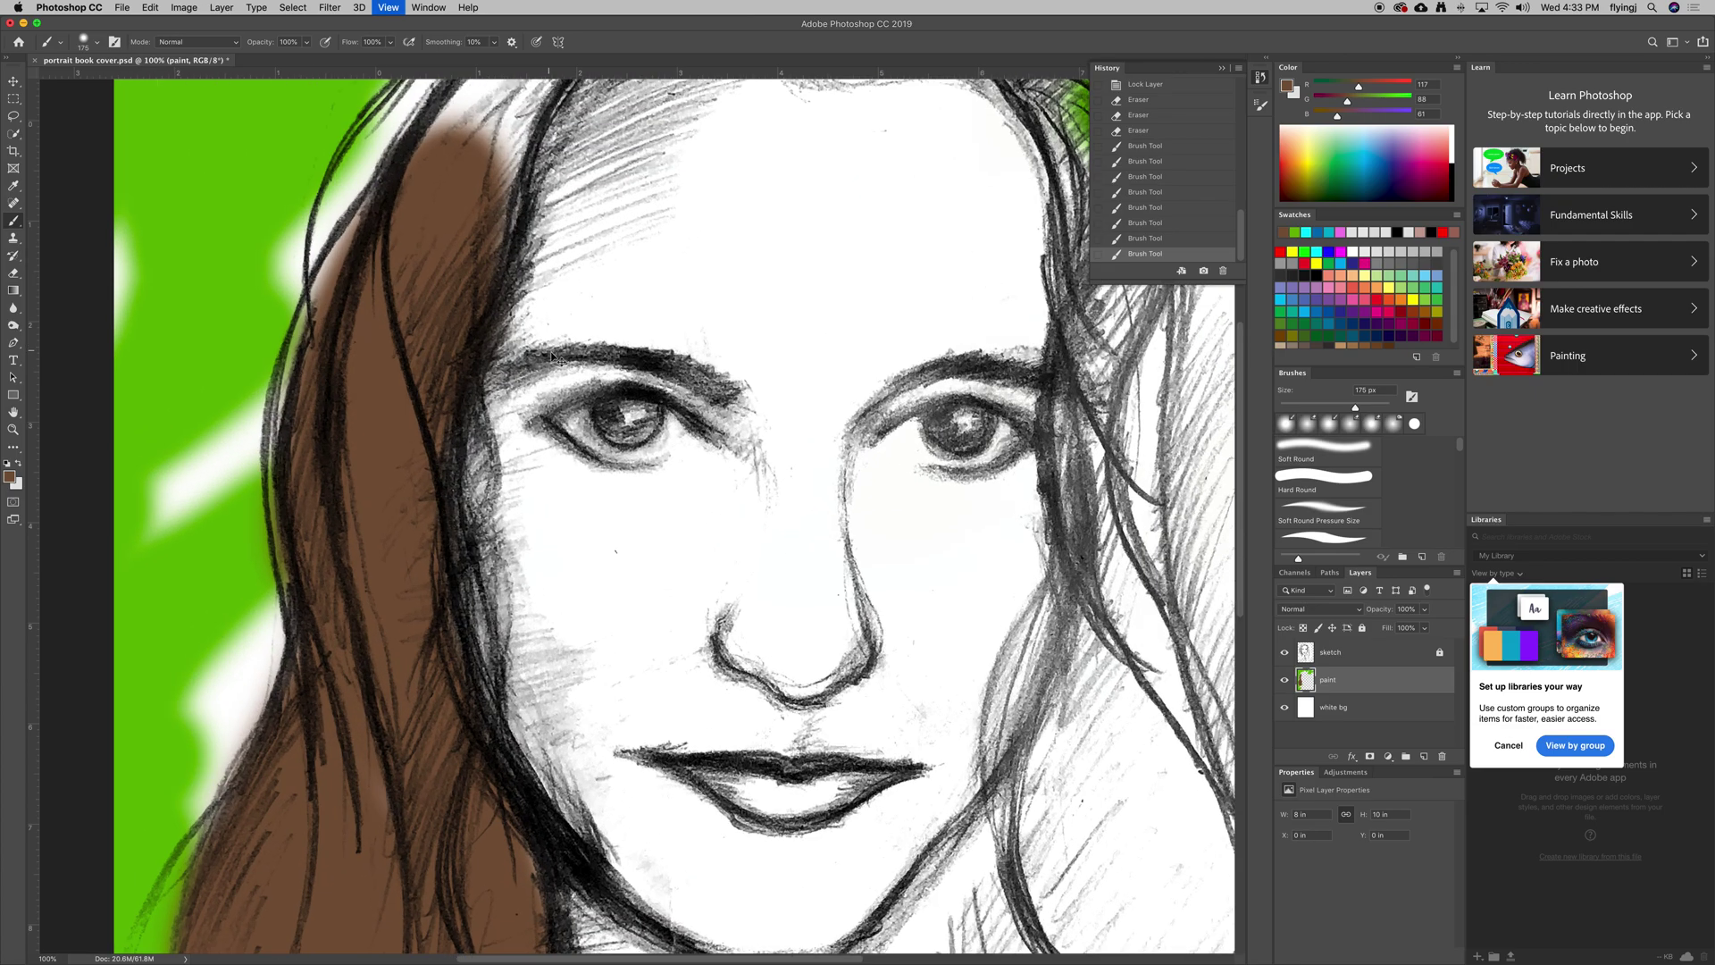
drag(564, 253, 569, 734)
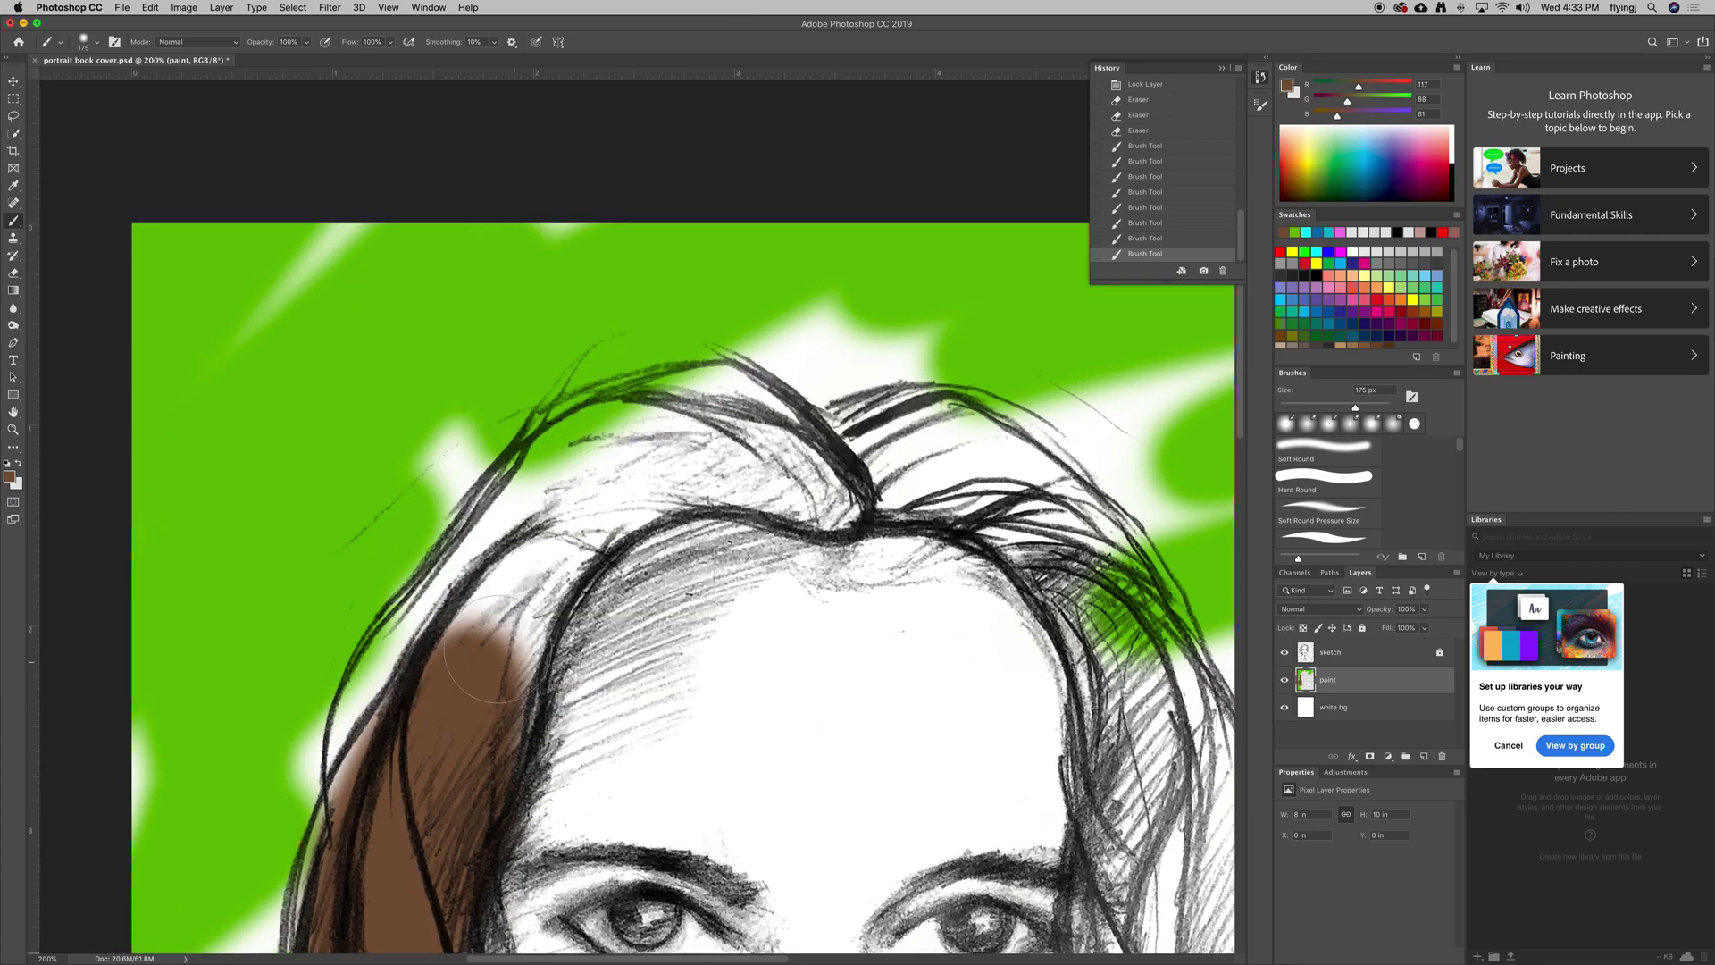
drag(490, 649, 469, 723)
With a smaller brush, fill the outer left edge, crown and right side of the hair brown
key(bracketleft)
key(bracketleft)
key(bracketleft)
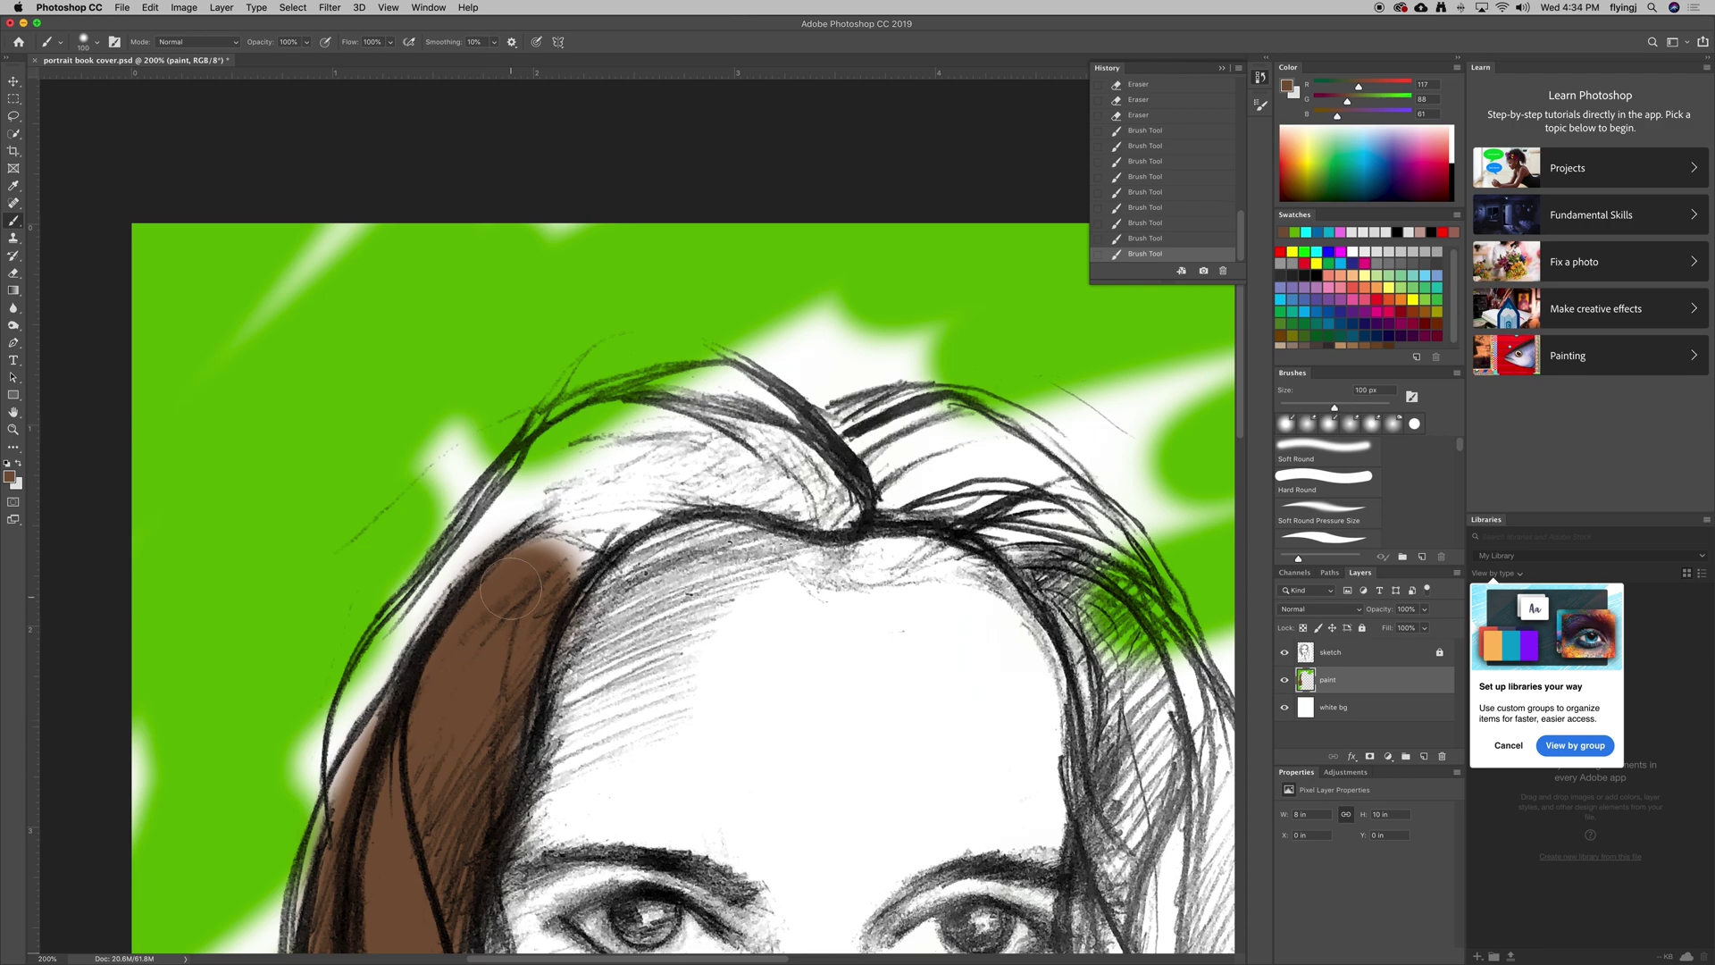
drag(527, 560, 582, 519)
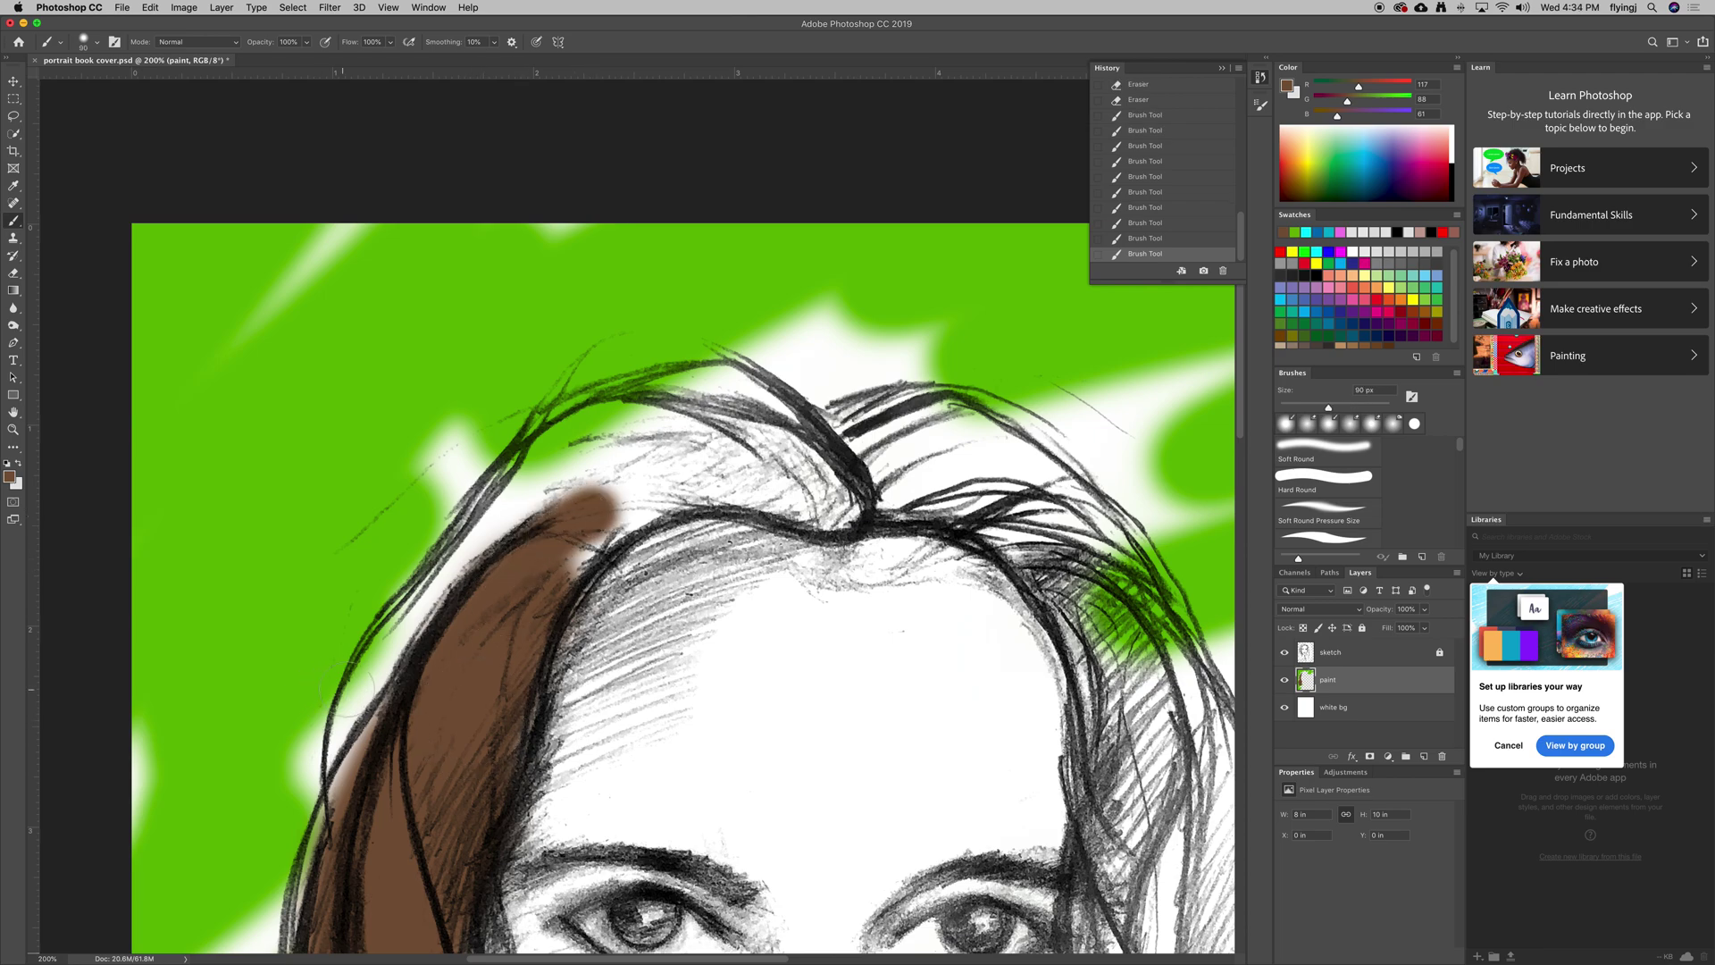
mouse_move(333, 790)
mouse_down()
mouse_move(418, 618)
mouse_move(323, 661)
mouse_move(464, 564)
mouse_move(590, 429)
mouse_move(505, 513)
mouse_move(583, 441)
mouse_move(648, 418)
mouse_move(786, 451)
mouse_move(719, 420)
mouse_move(812, 470)
mouse_move(849, 522)
mouse_move(616, 465)
mouse_move(570, 561)
mouse_up()
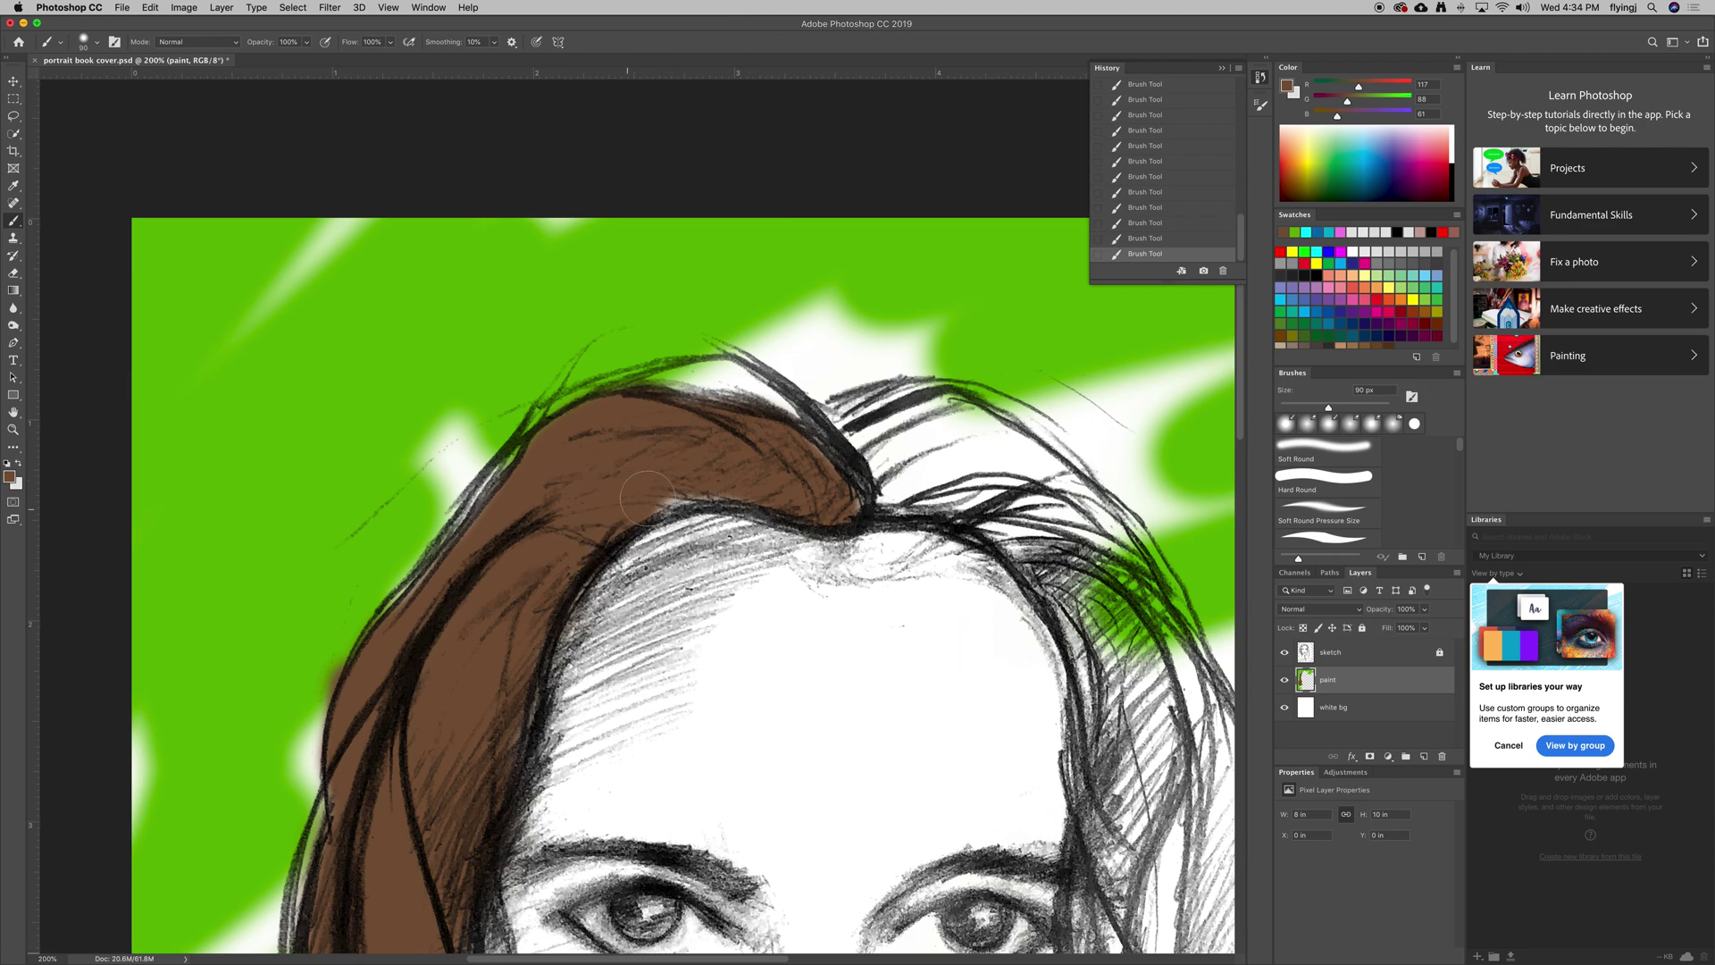
mouse_move(773, 411)
mouse_down()
mouse_move(724, 389)
mouse_move(559, 433)
mouse_up()
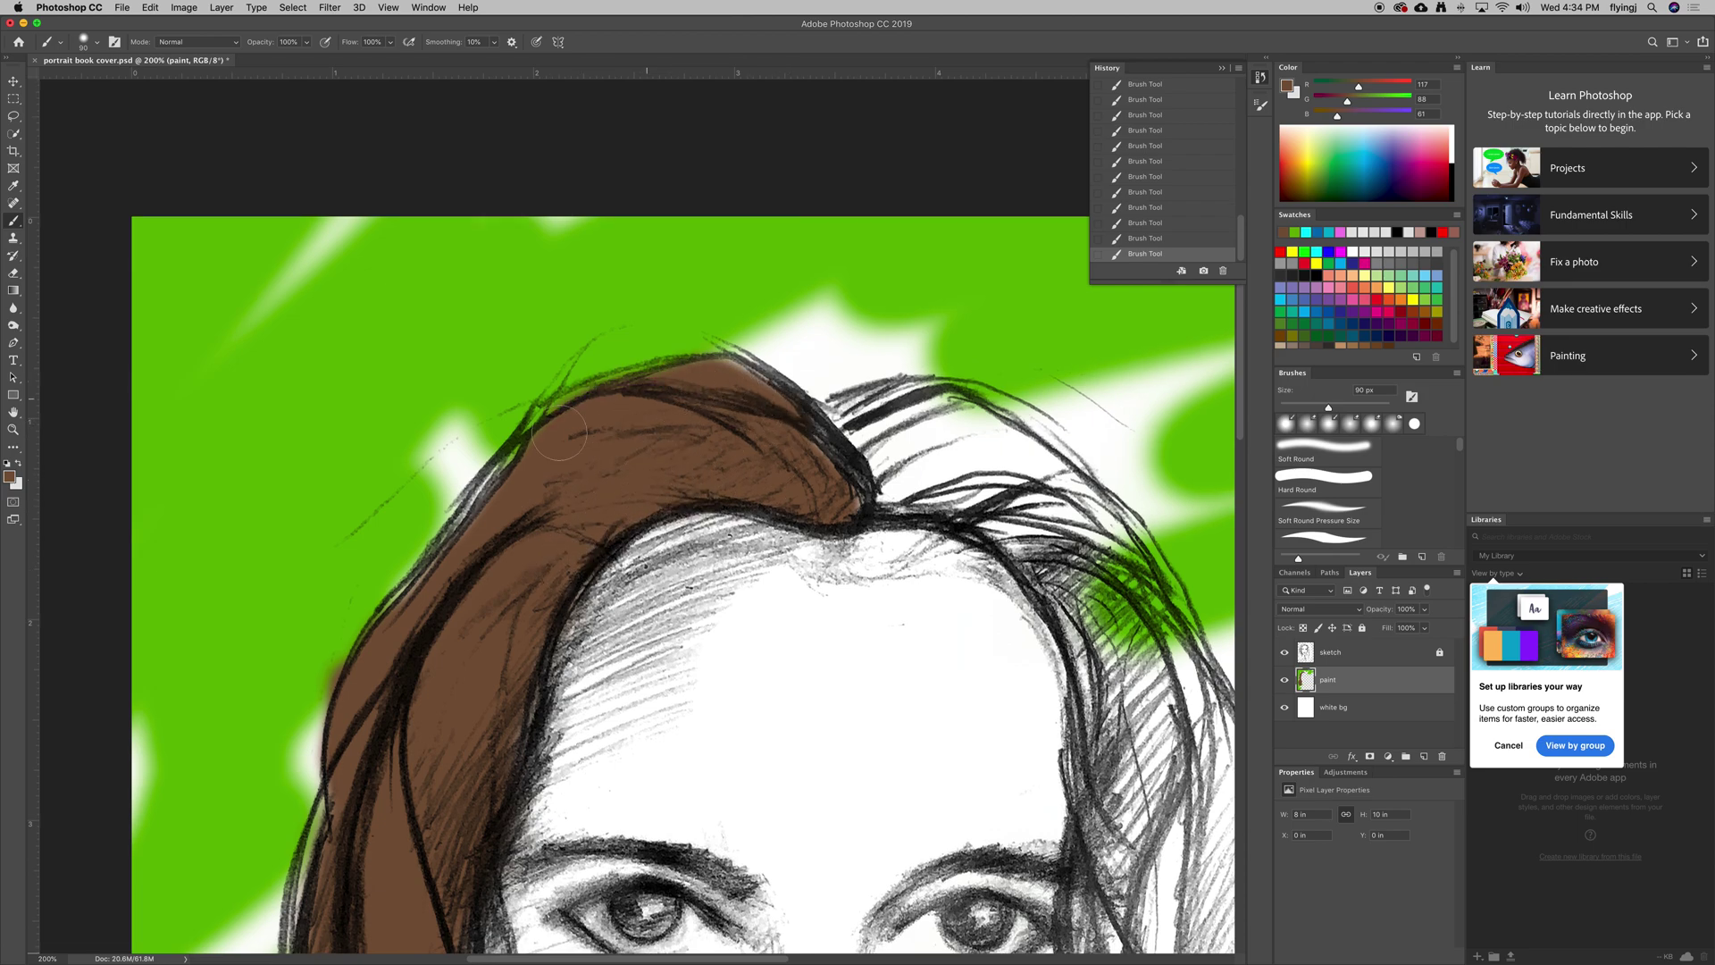
mouse_move(737, 373)
mouse_down()
mouse_move(817, 431)
mouse_move(836, 470)
mouse_move(889, 406)
mouse_move(835, 402)
mouse_move(929, 393)
mouse_move(947, 482)
mouse_move(1018, 518)
mouse_move(1002, 467)
mouse_up()
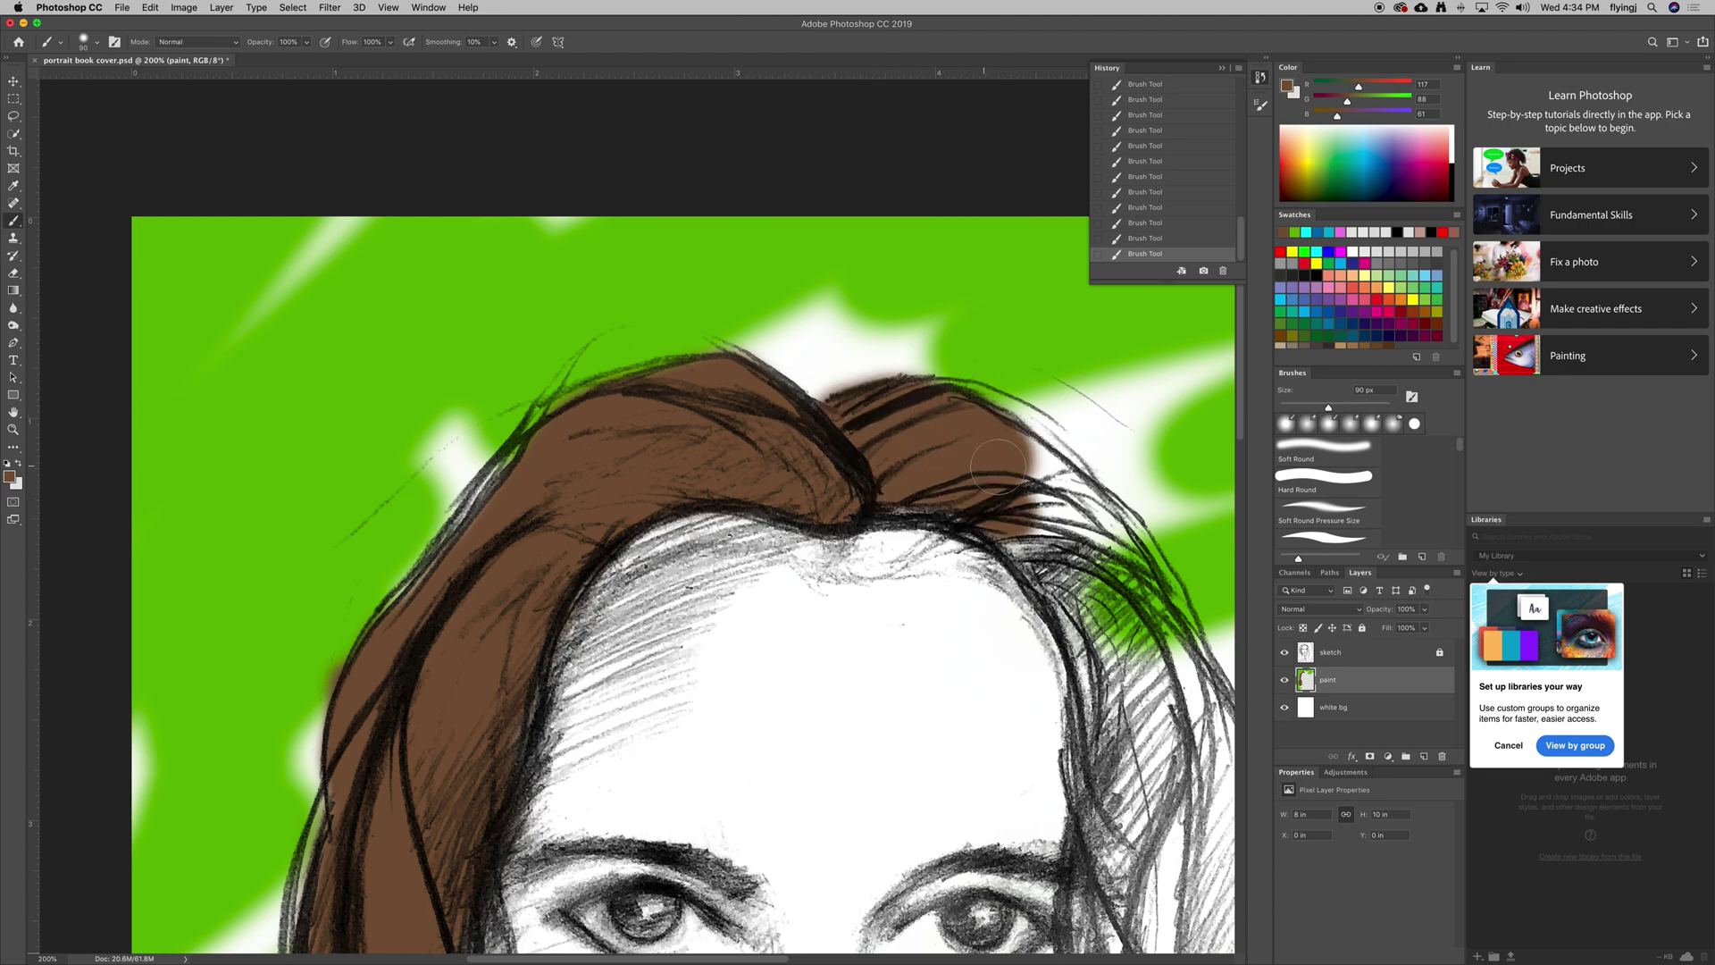
click(97, 45)
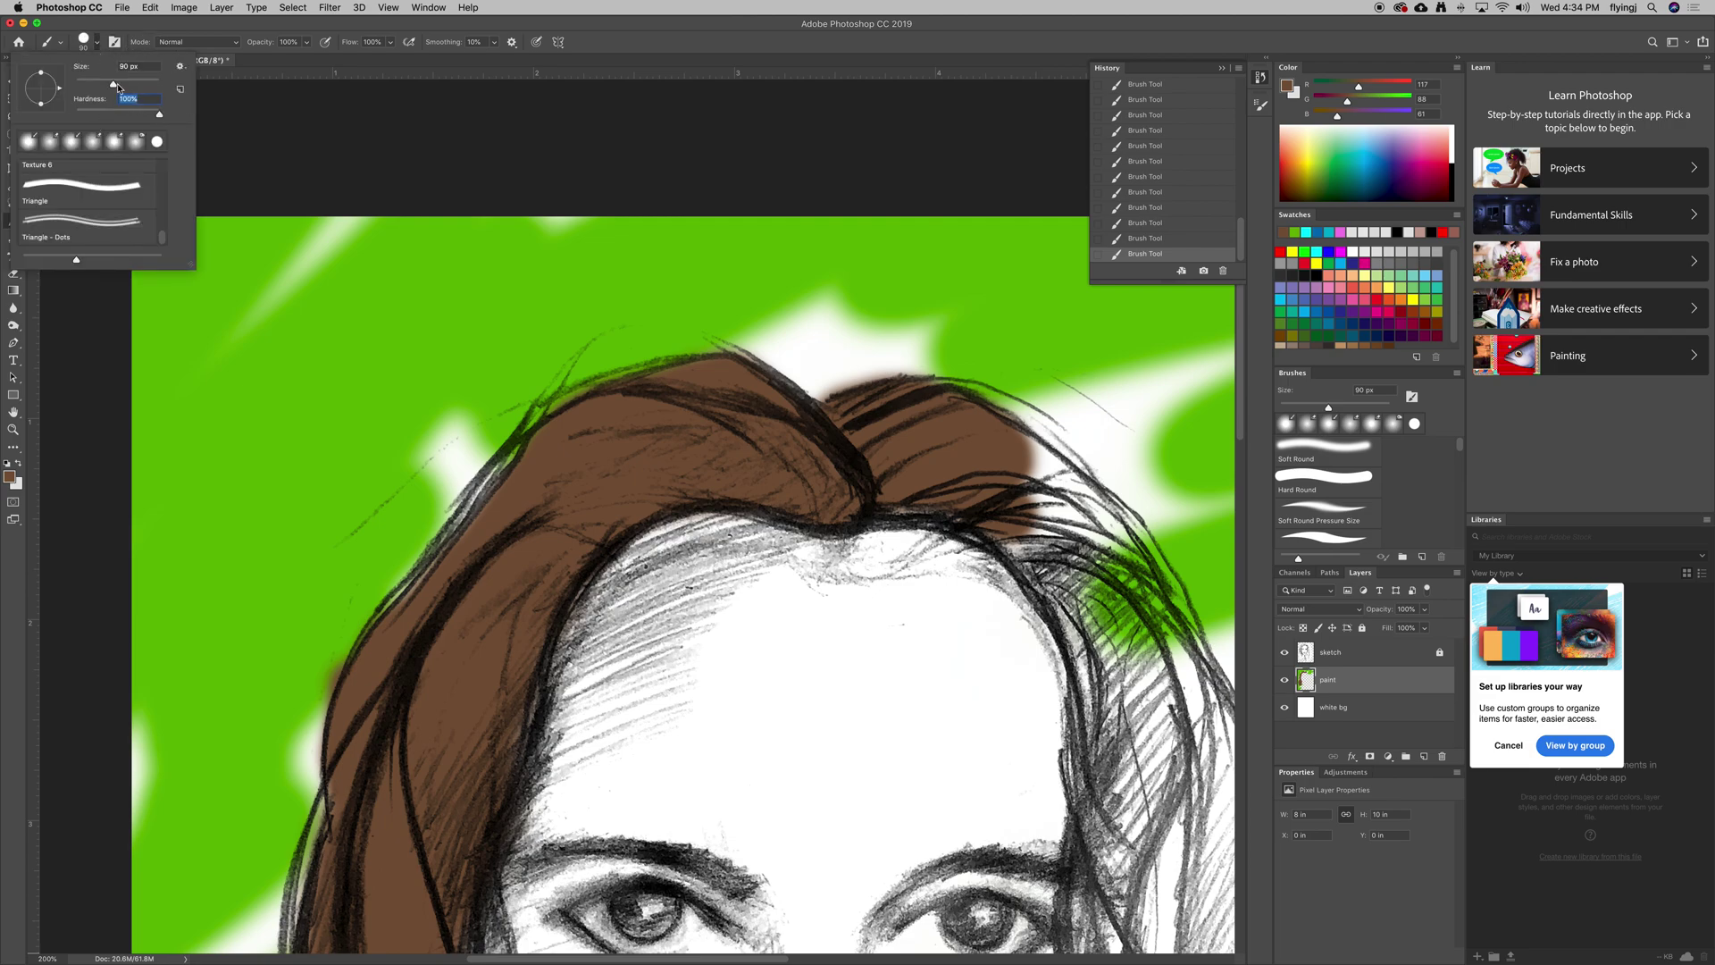
click(146, 66)
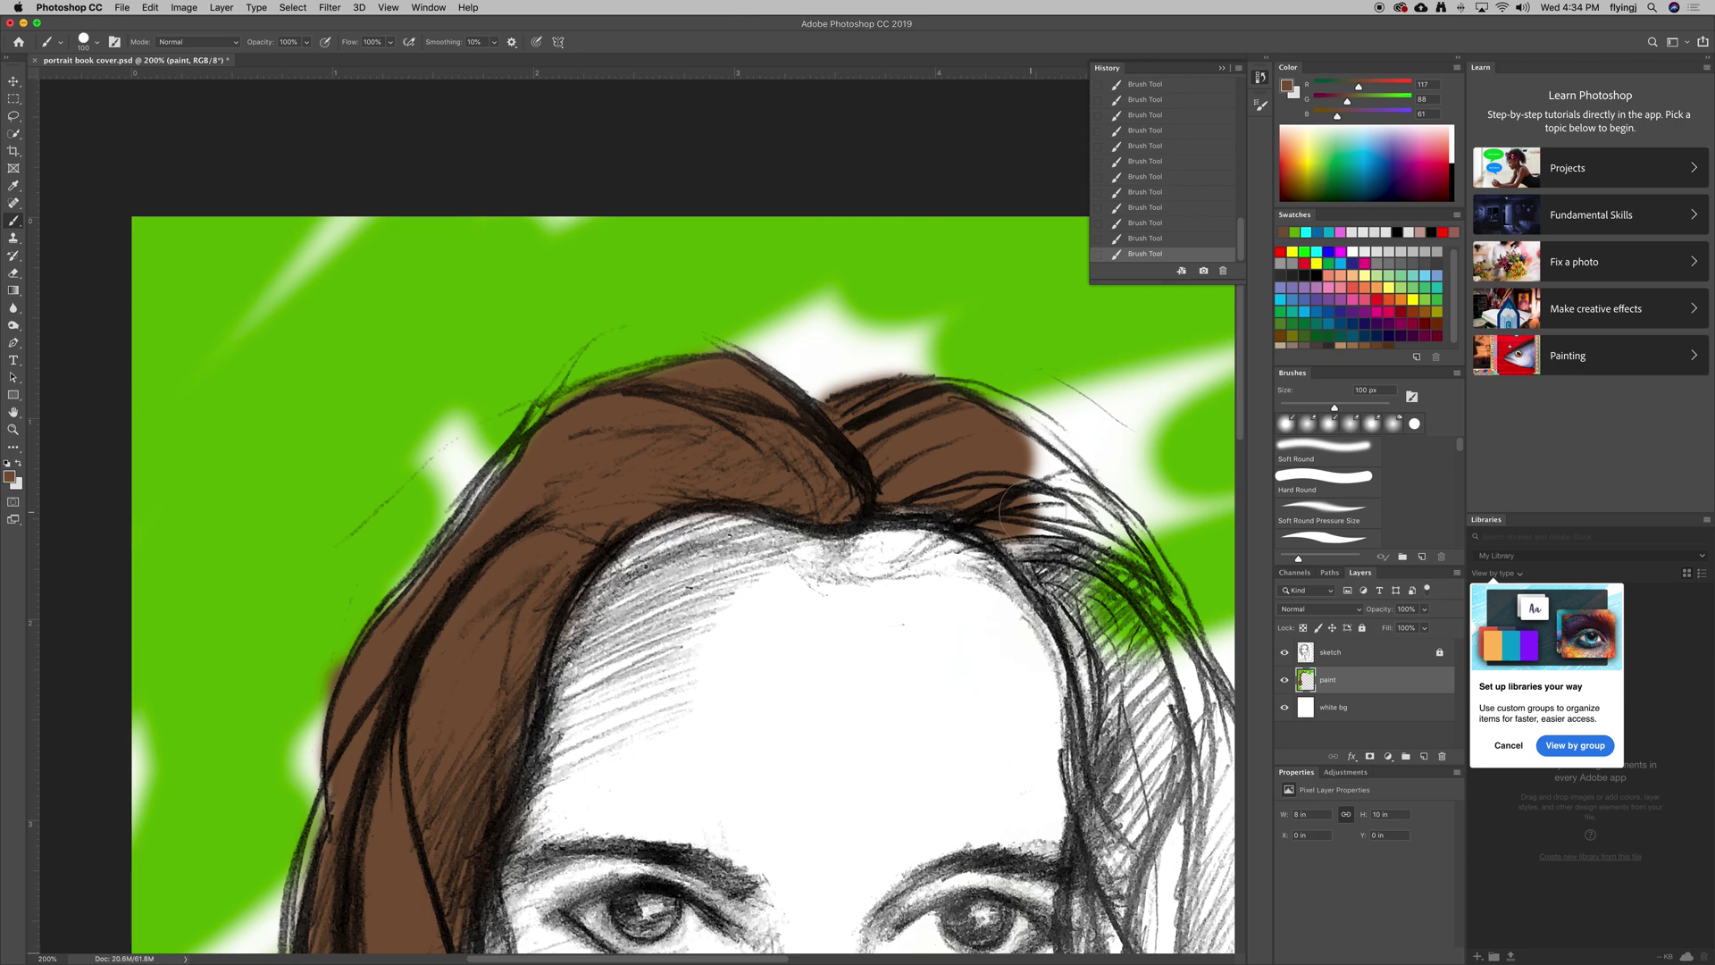
Paint brown down the right-hand hair strands, replacing an undone stroke
drag(1016, 509, 996, 453)
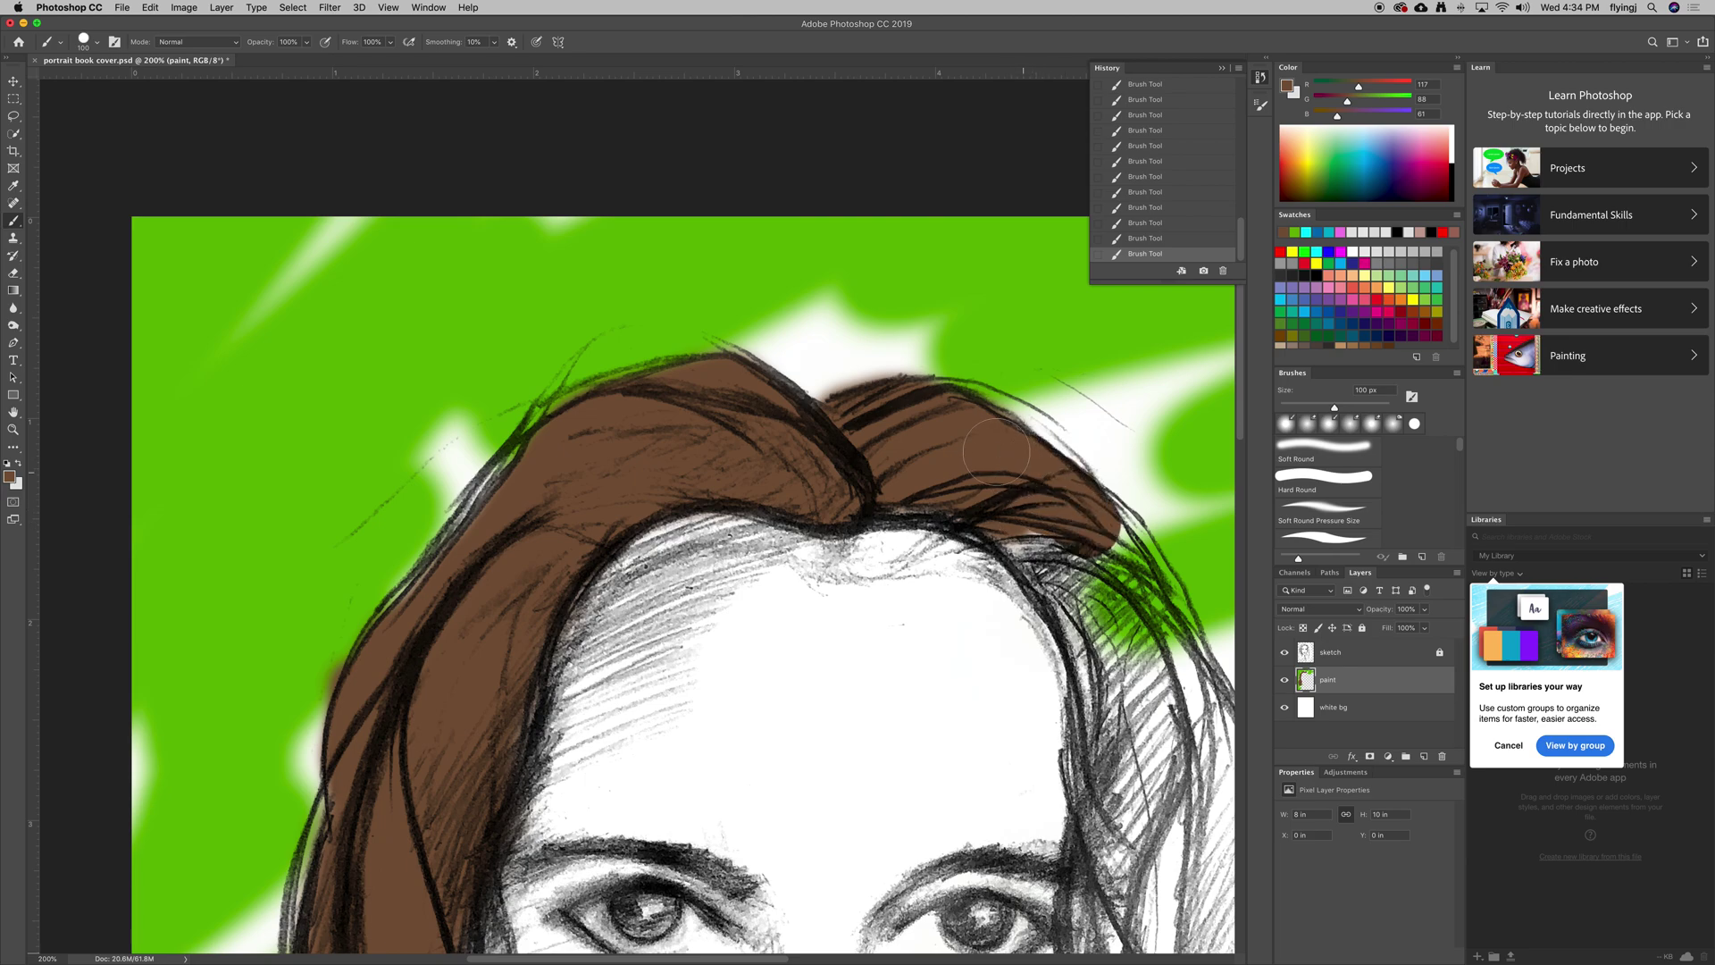
key(period)
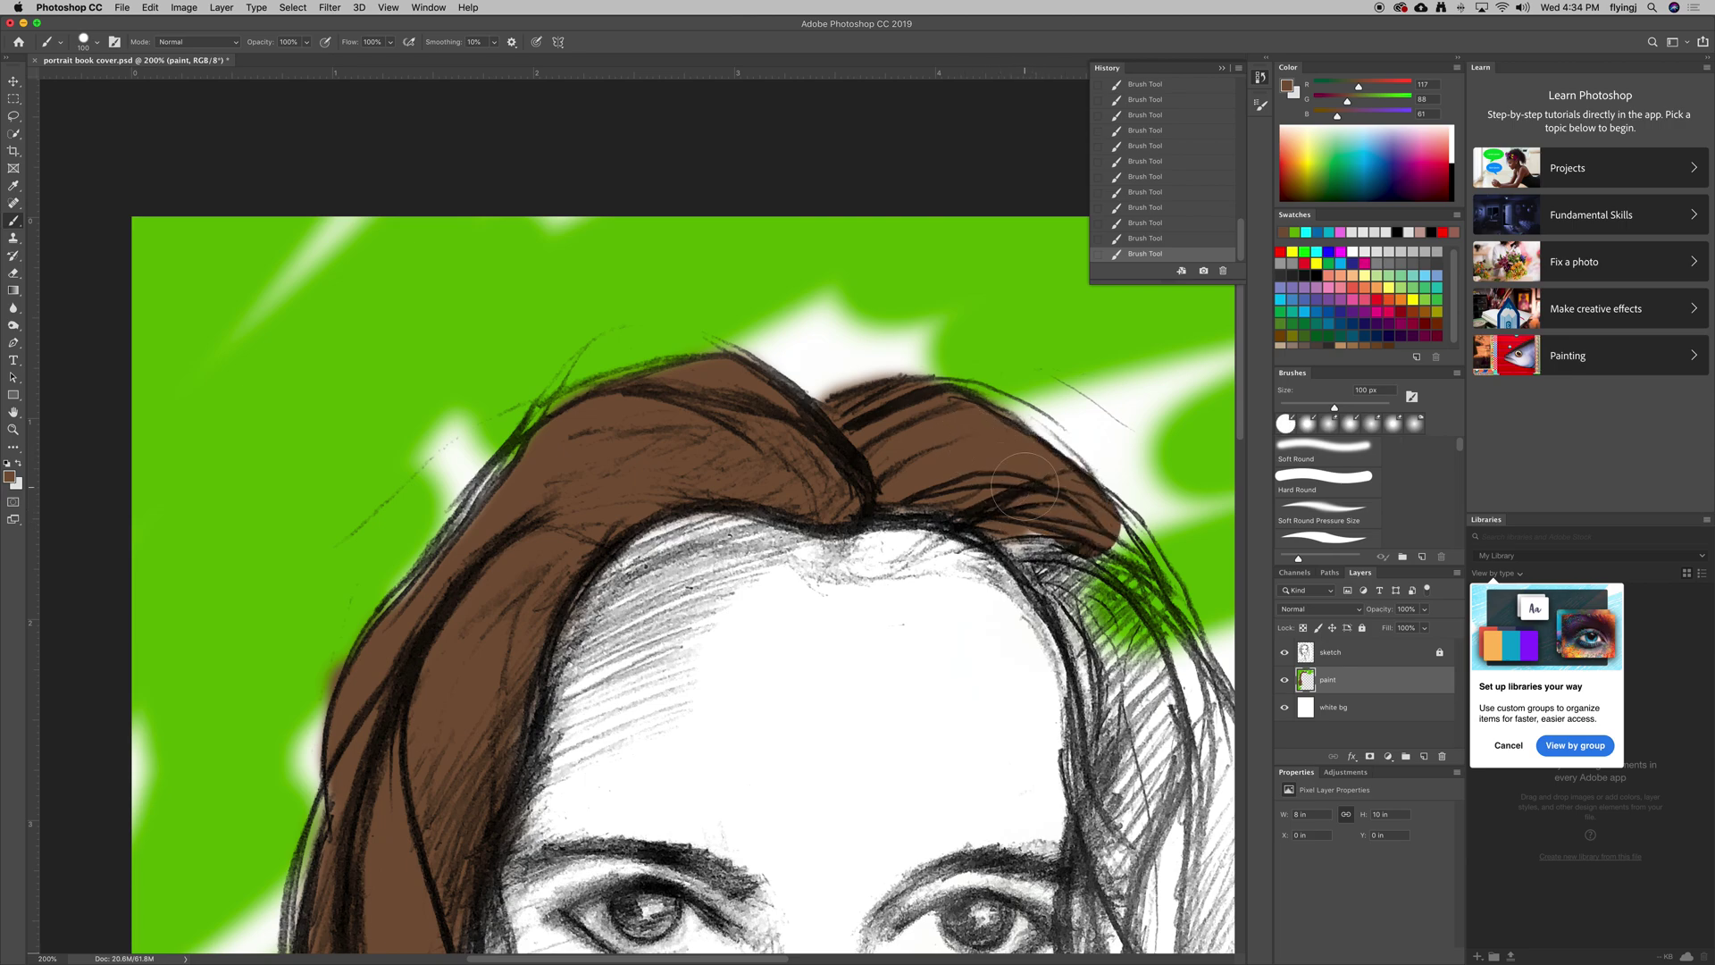
drag(1086, 520, 939, 488)
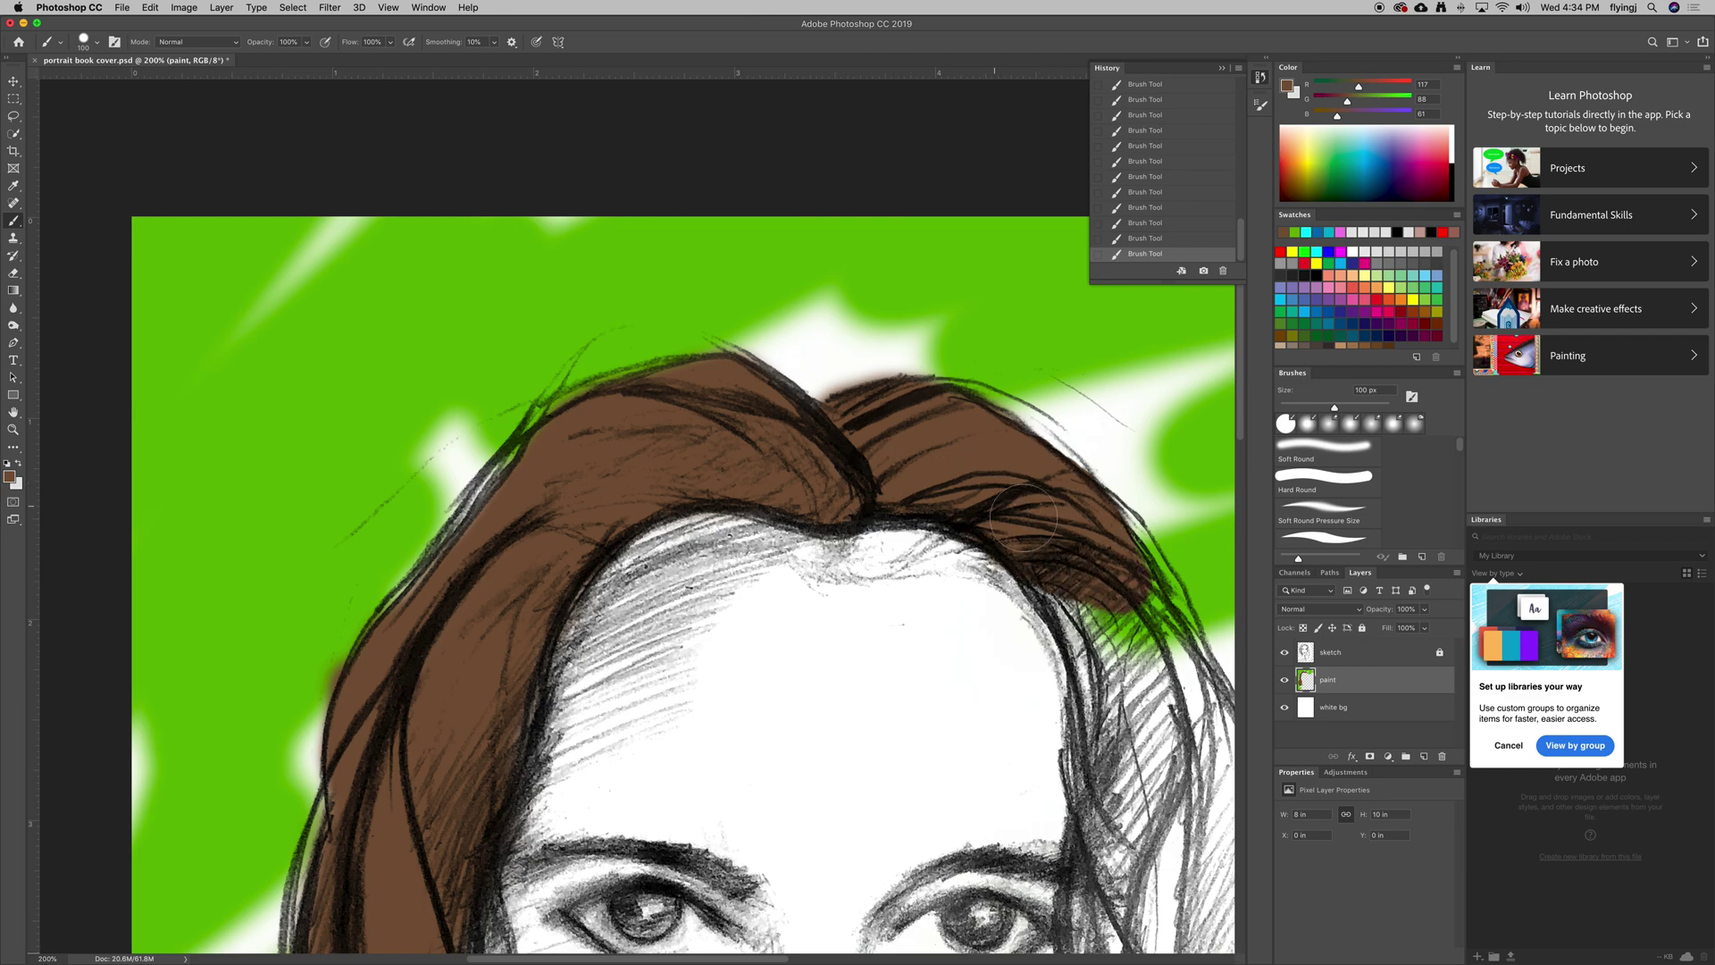
drag(1019, 504, 1050, 590)
key(period)
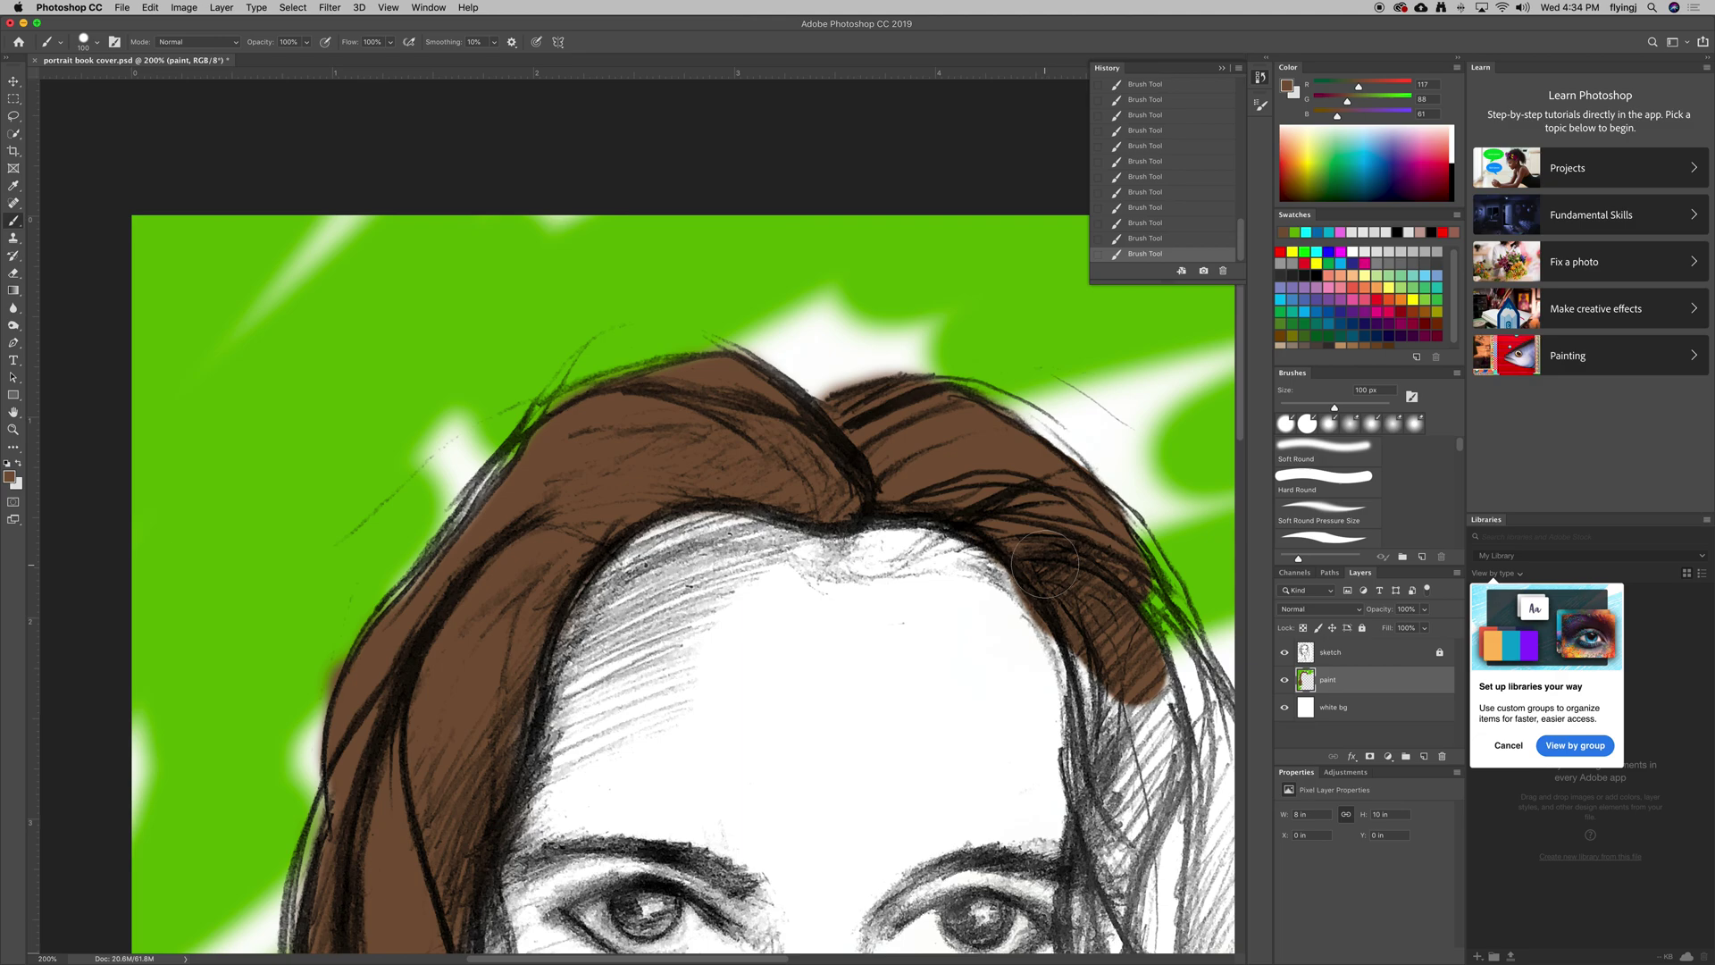
key(ctrl+z)
mouse_move(904, 489)
mouse_down()
mouse_move(1114, 660)
mouse_move(1132, 572)
mouse_move(927, 417)
mouse_move(1127, 608)
mouse_up()
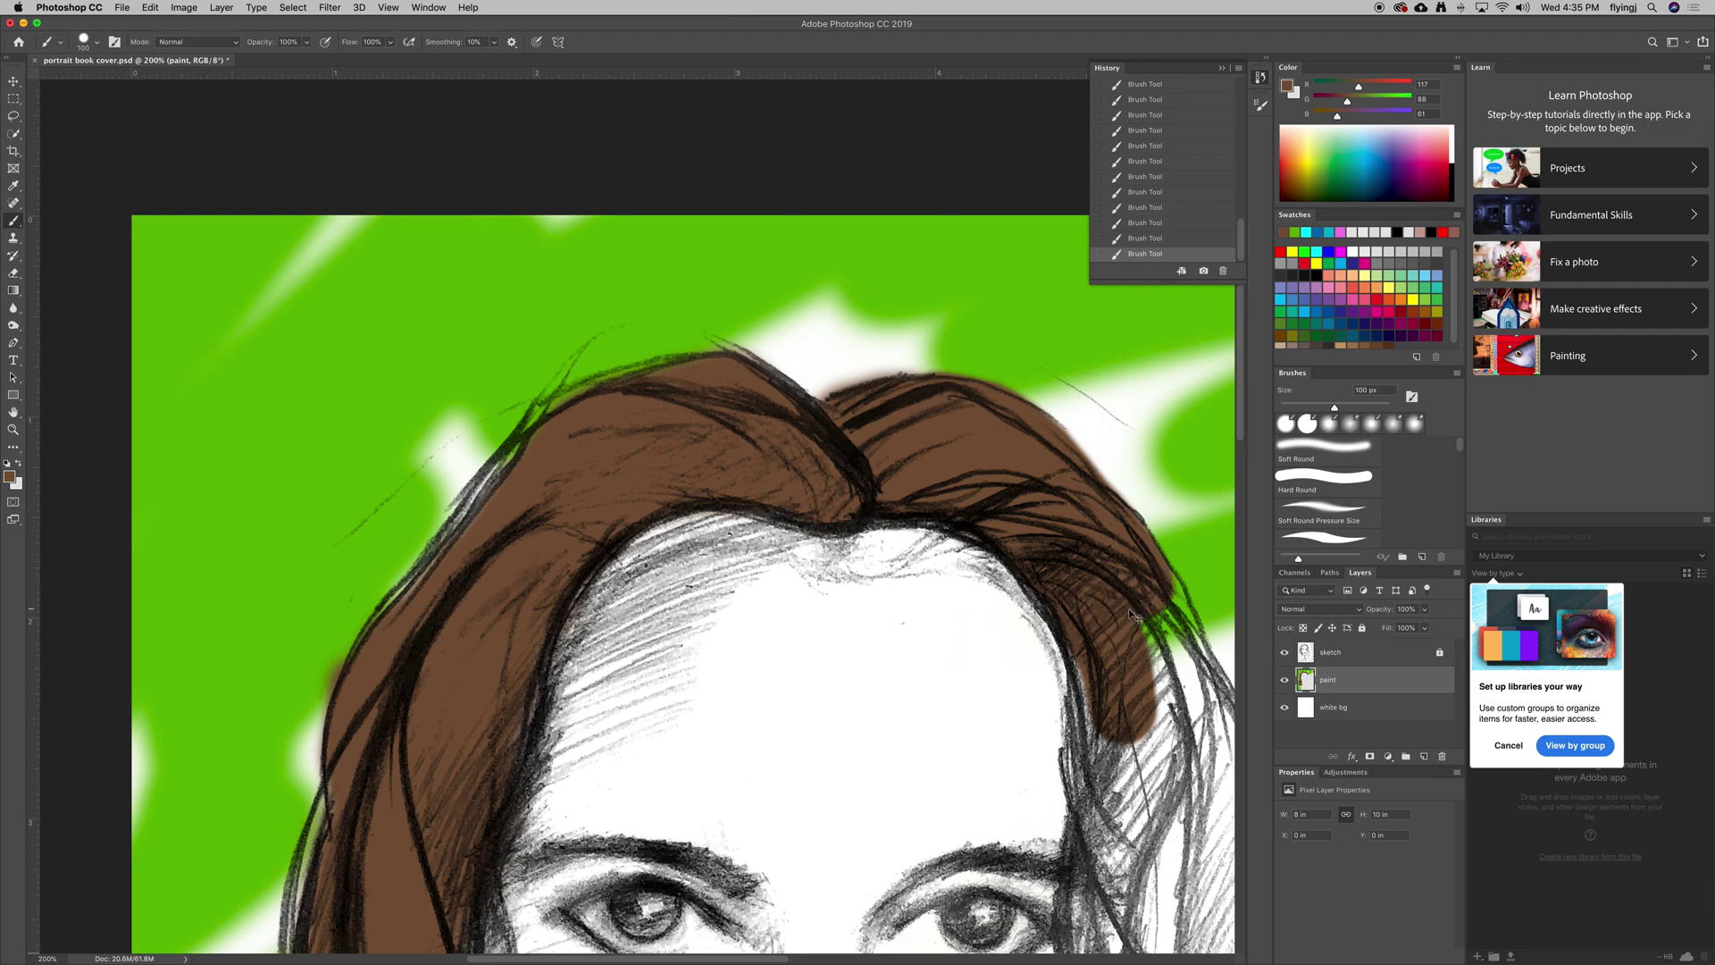
key(super+0)
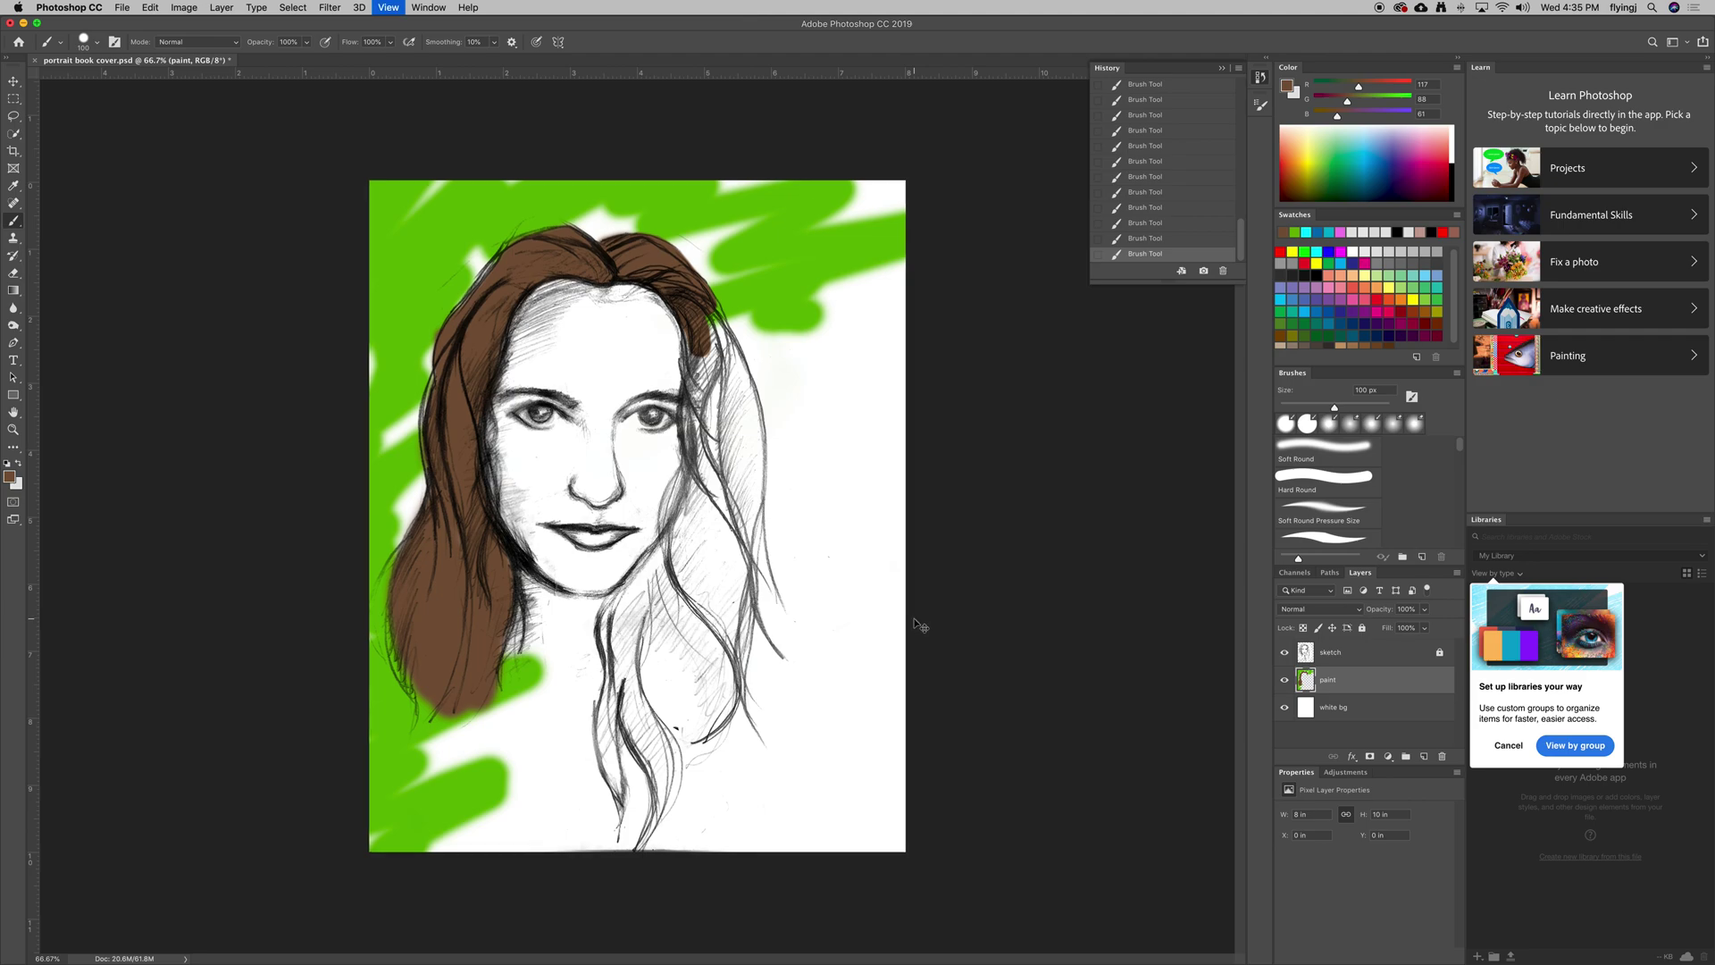
key(super+plus)
key(super+plus)
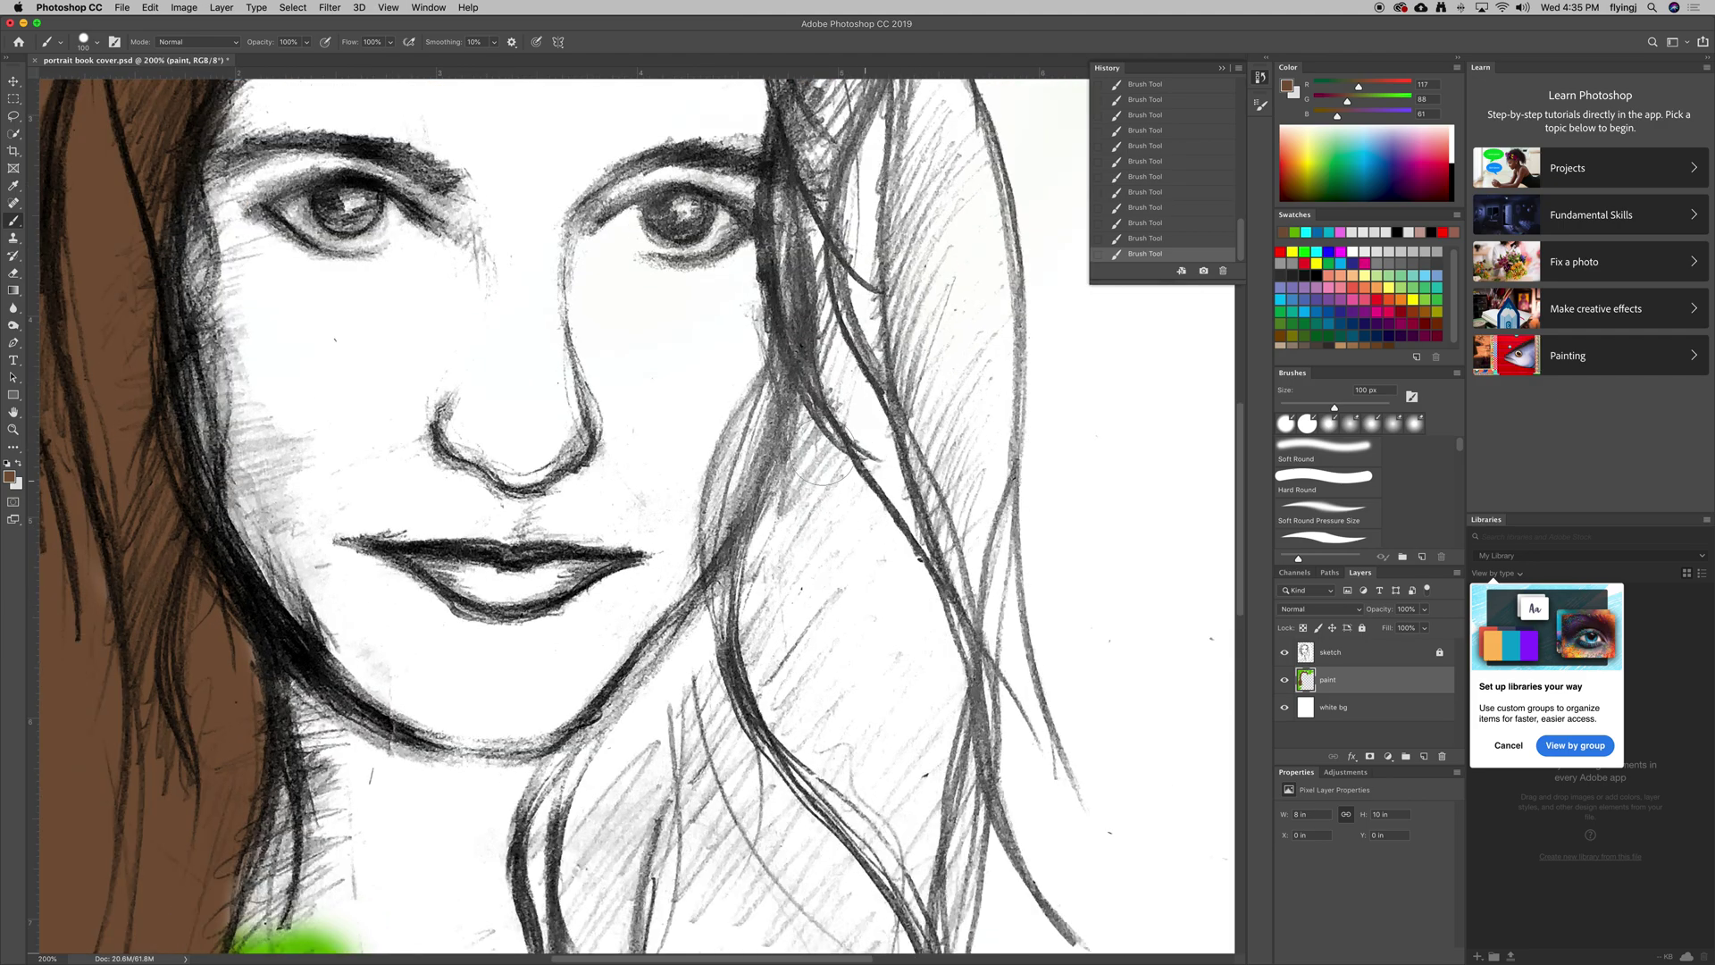
key(space)
mouse_move(531, 301)
mouse_down()
mouse_move(717, 500)
mouse_move(713, 710)
mouse_move(673, 480)
mouse_move(736, 517)
mouse_move(588, 560)
mouse_up()
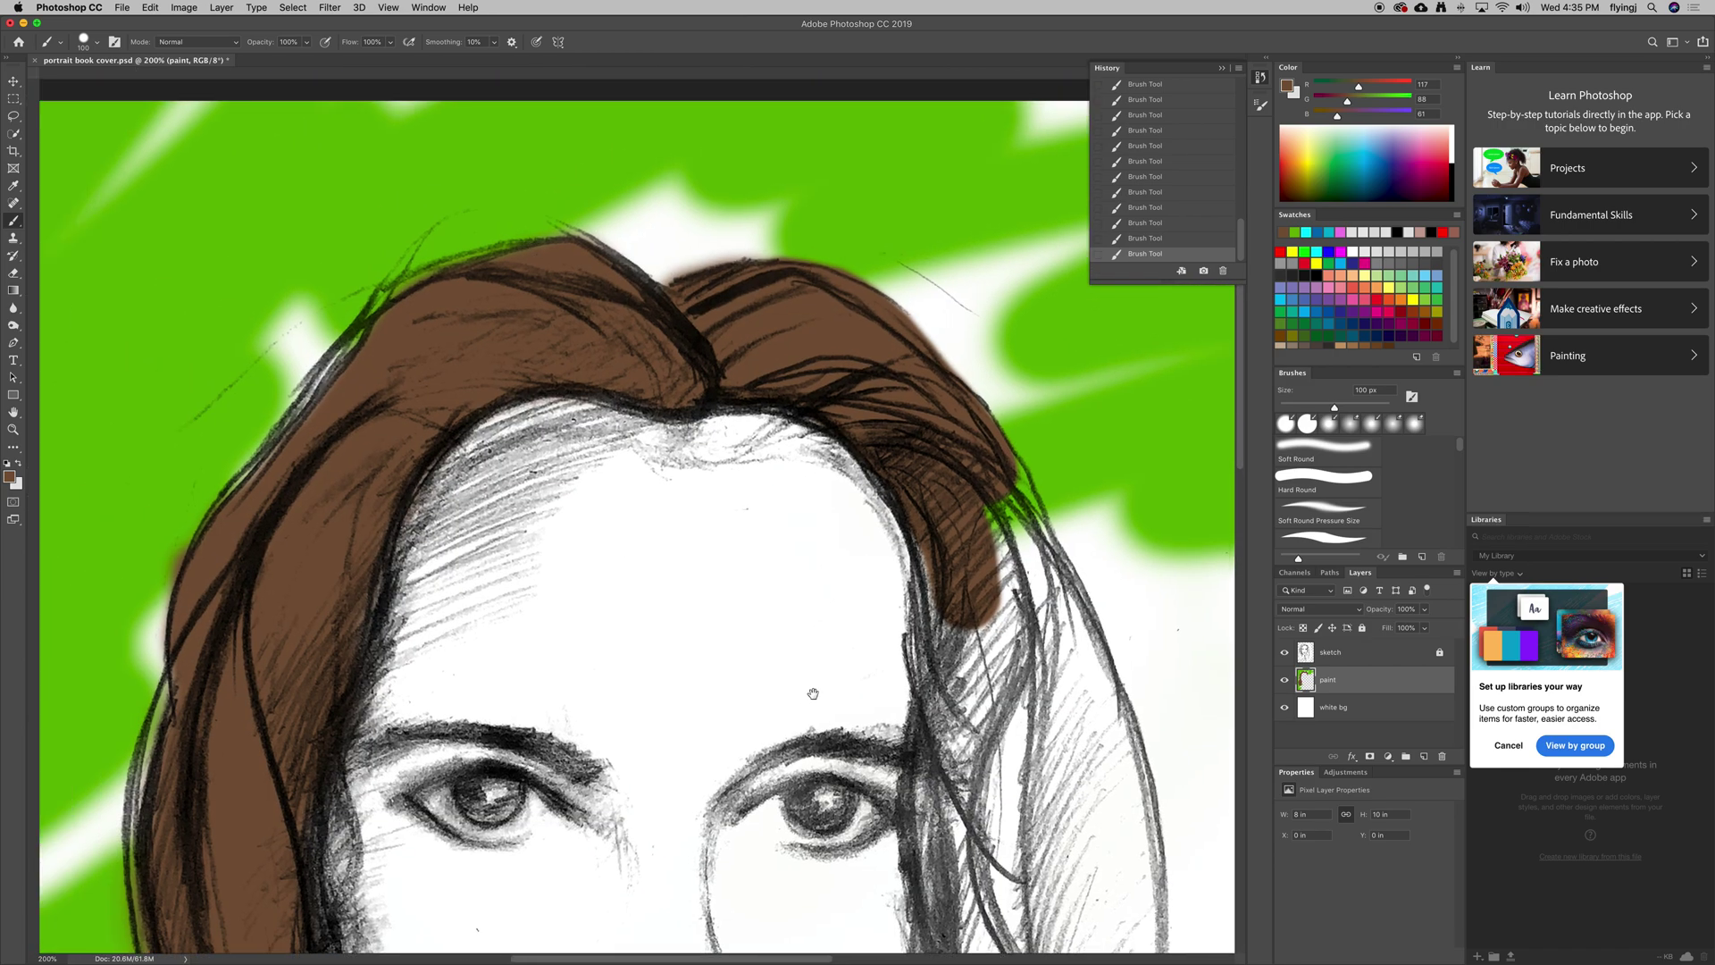
drag(812, 693, 685, 527)
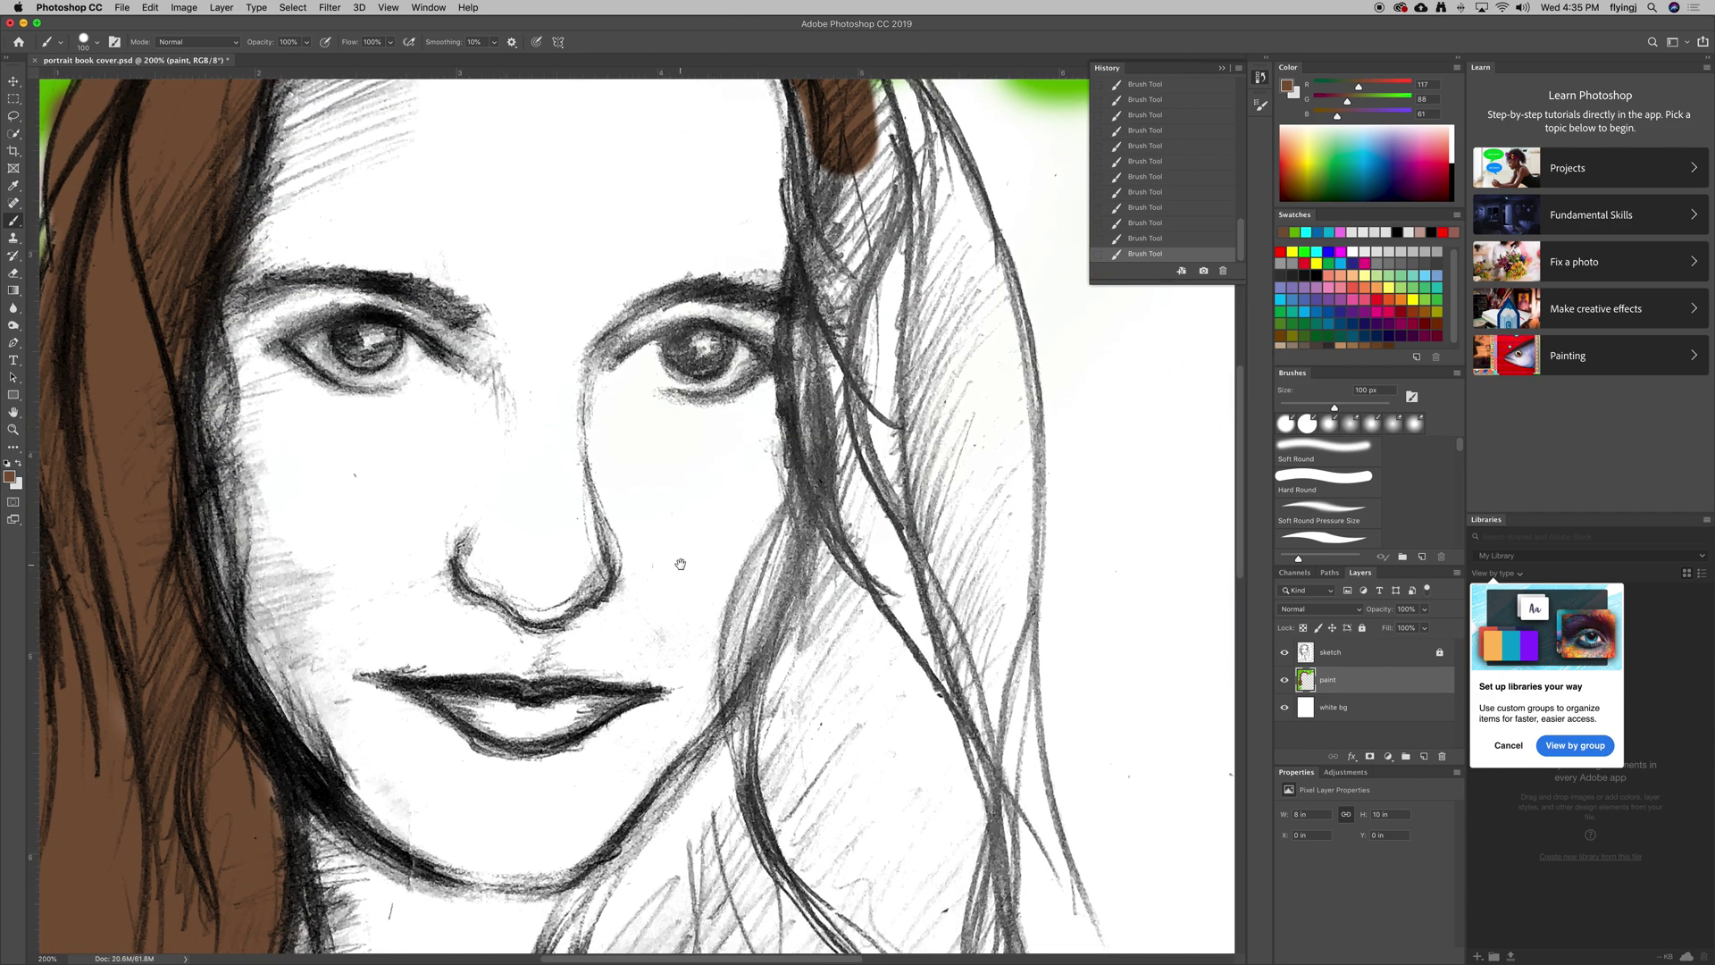
mouse_move(680, 568)
mouse_down()
mouse_move(582, 416)
mouse_move(761, 750)
mouse_up()
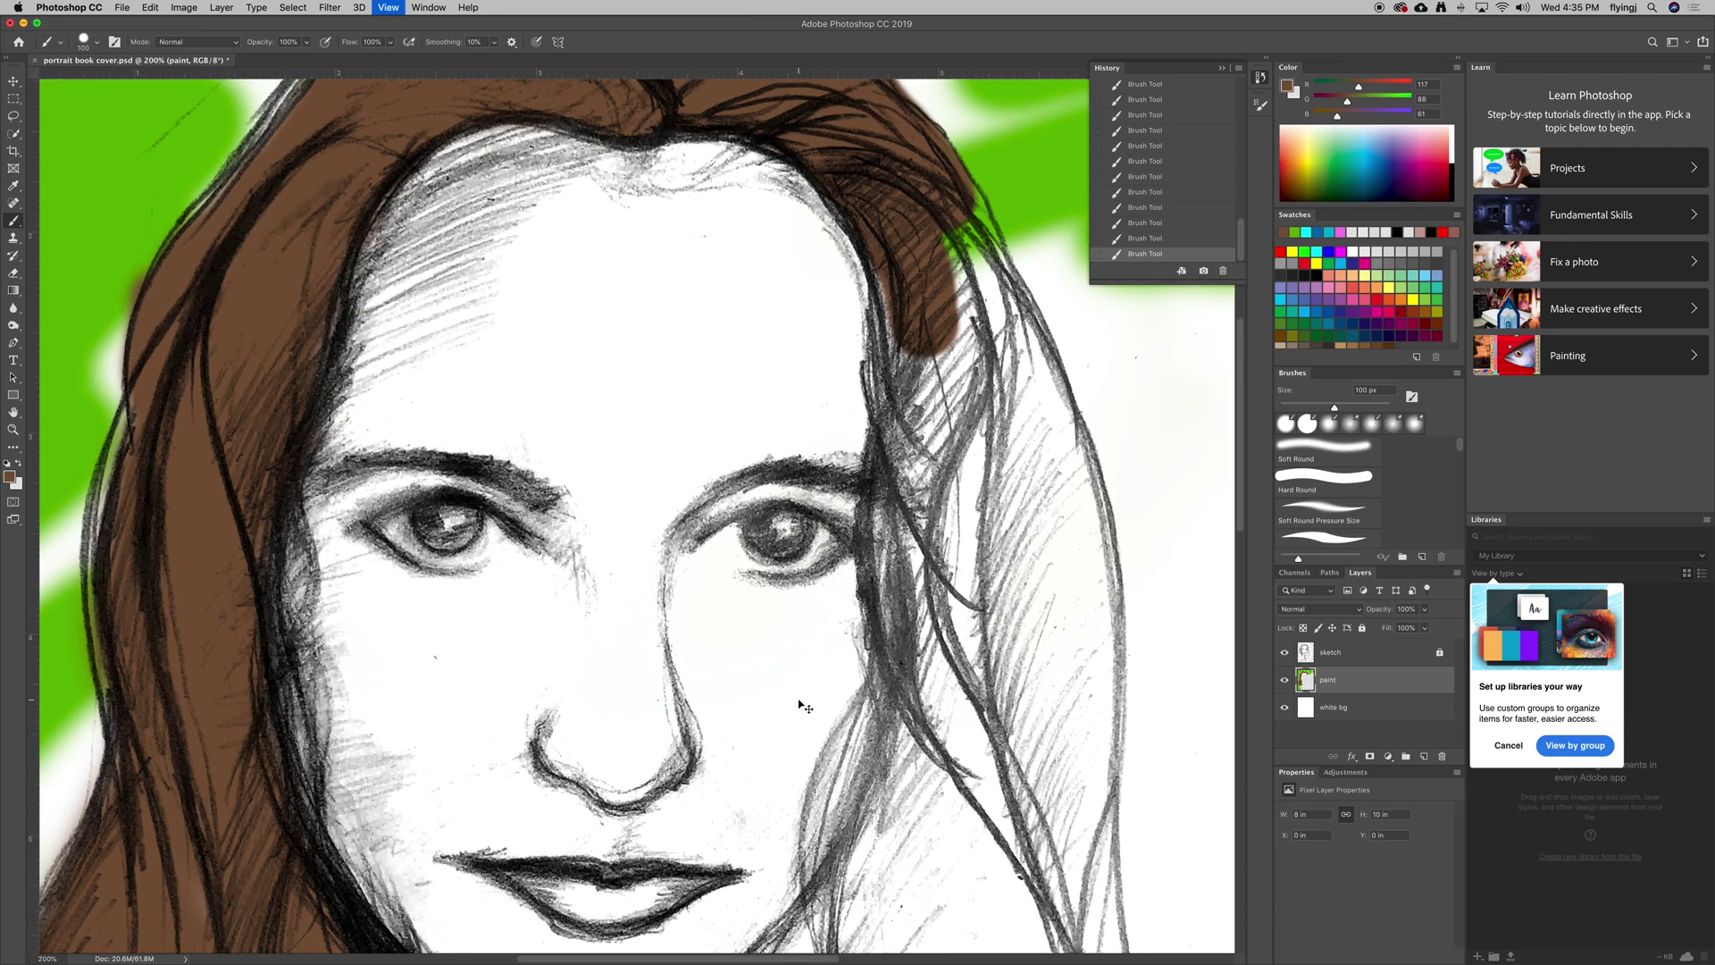
scroll(804, 705, down, 3)
scroll(806, 706, up, 3)
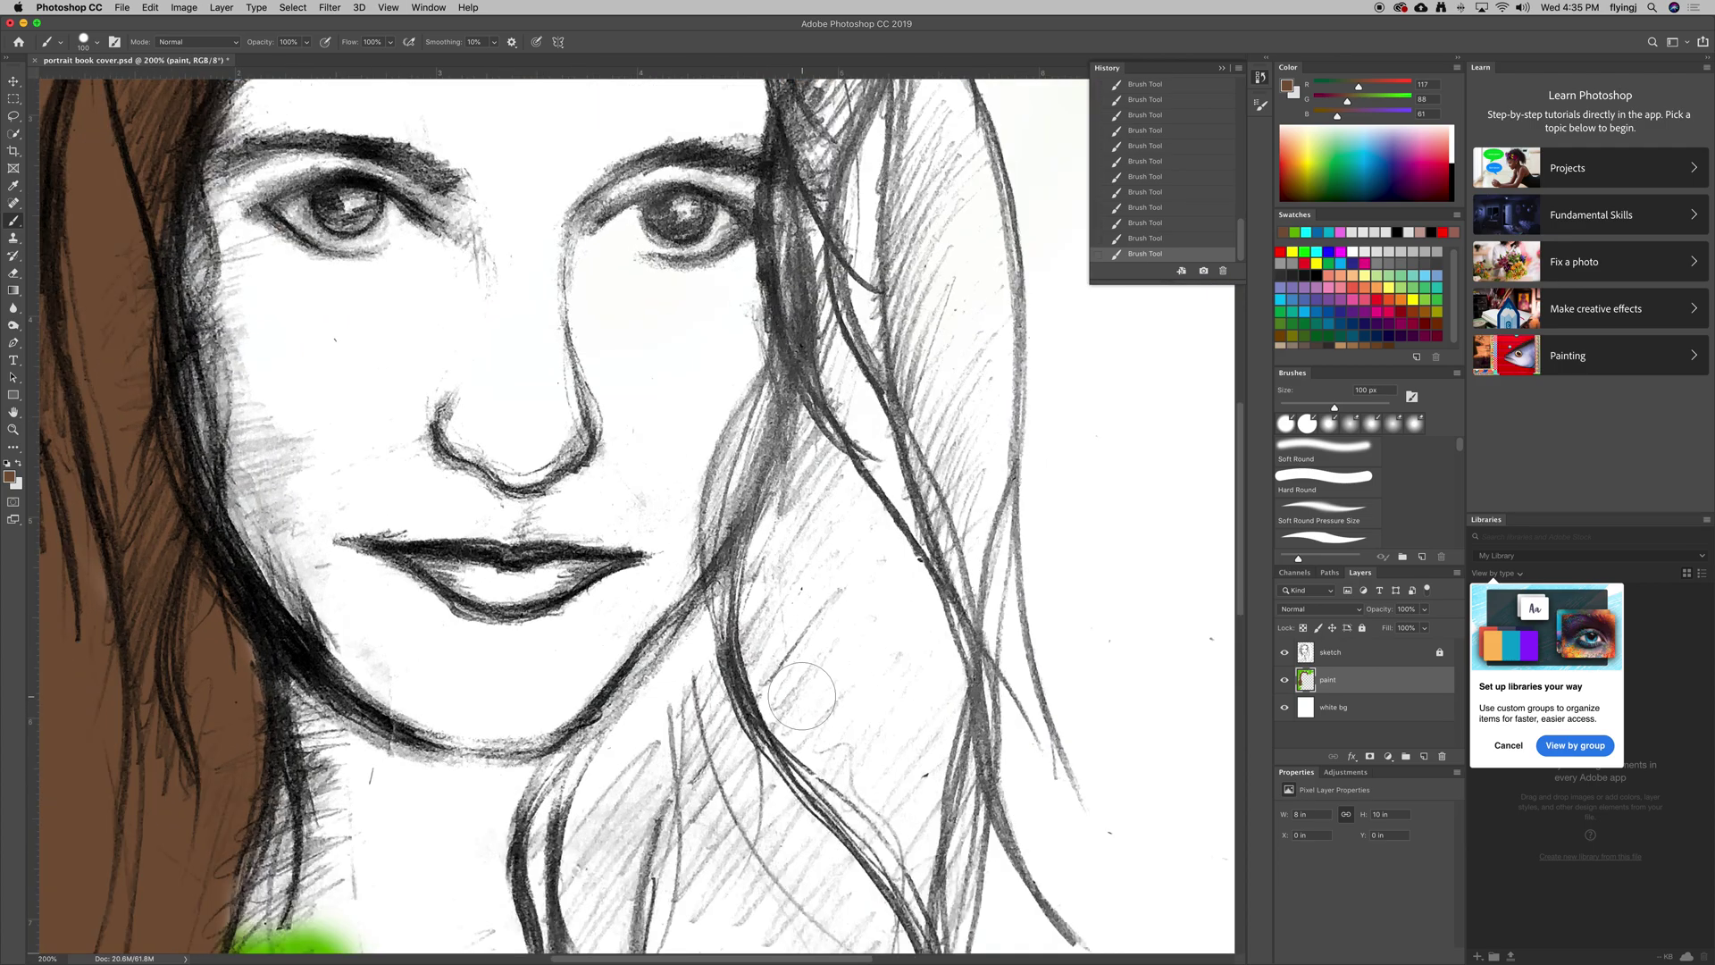
key(ctrl+0)
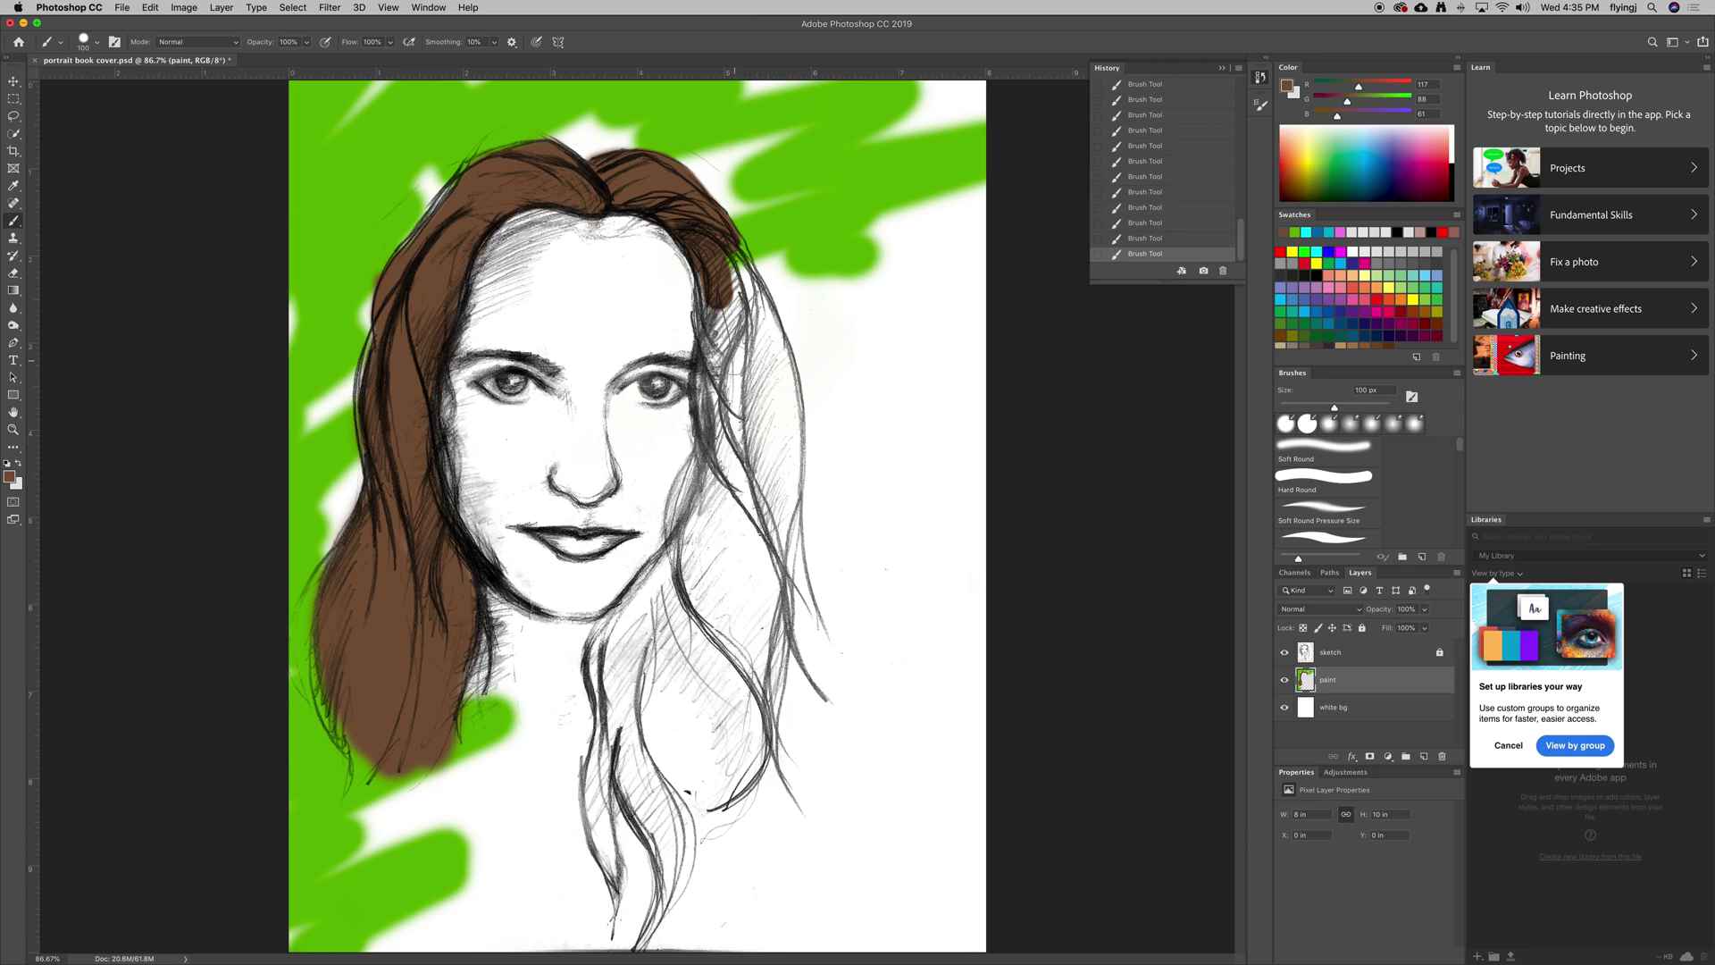
key(super+plus)
key(super+plus)
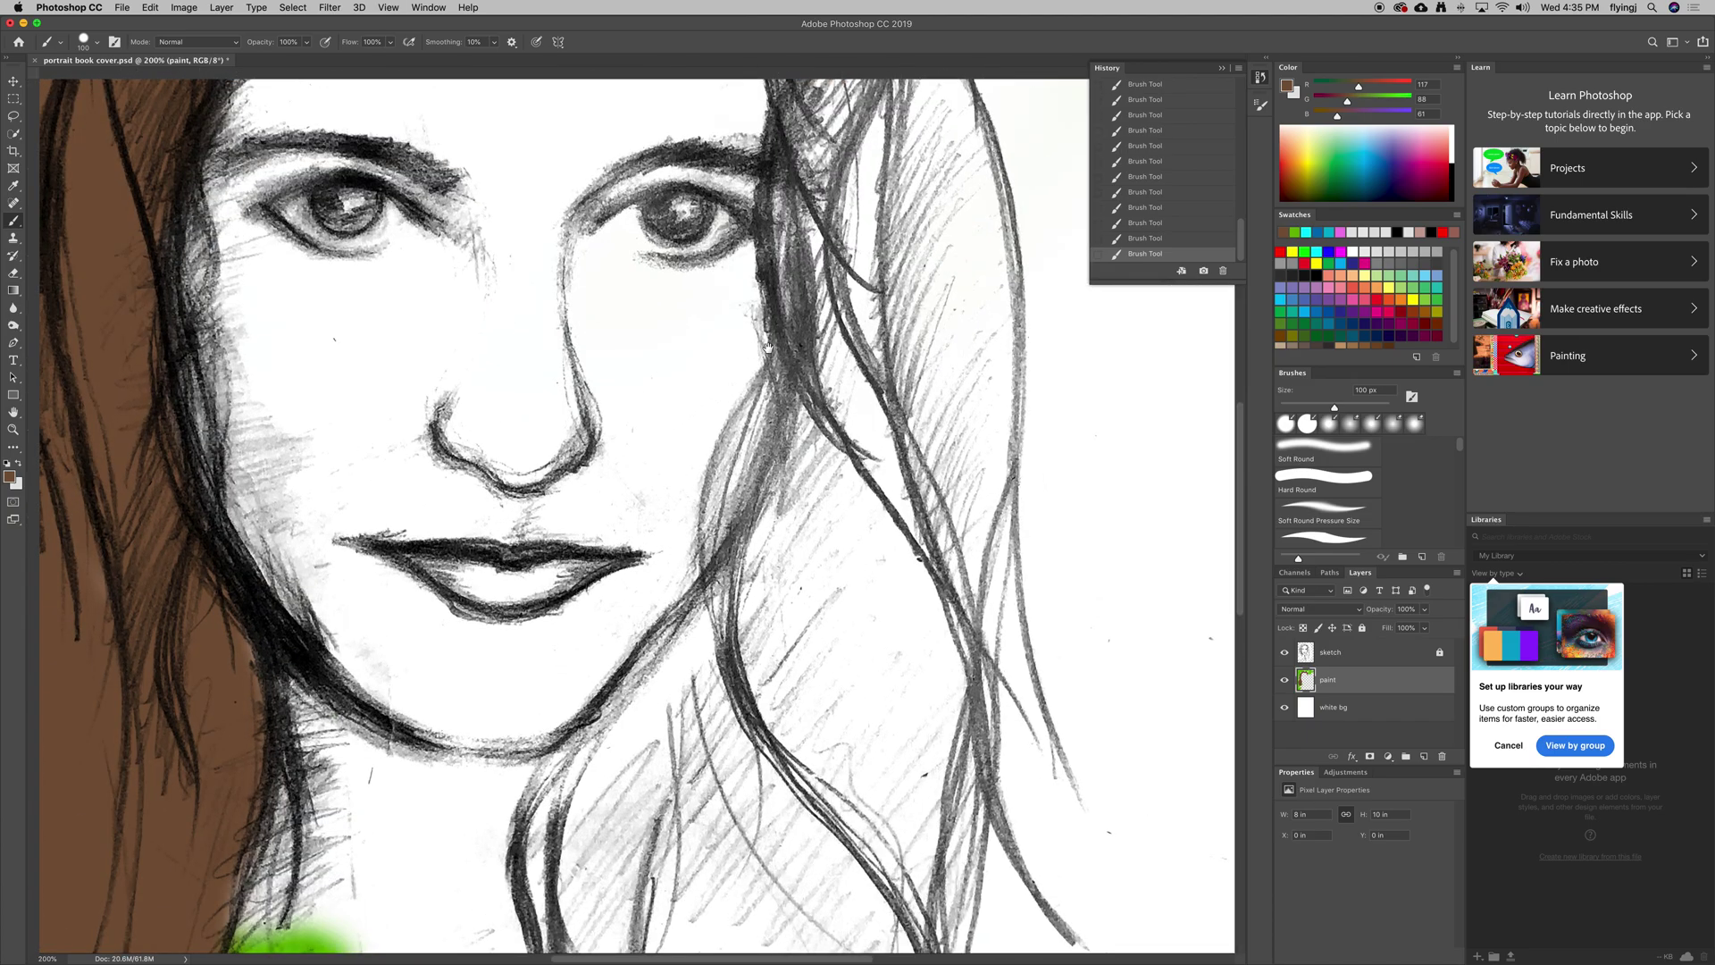
scroll(727, 348, up, 5)
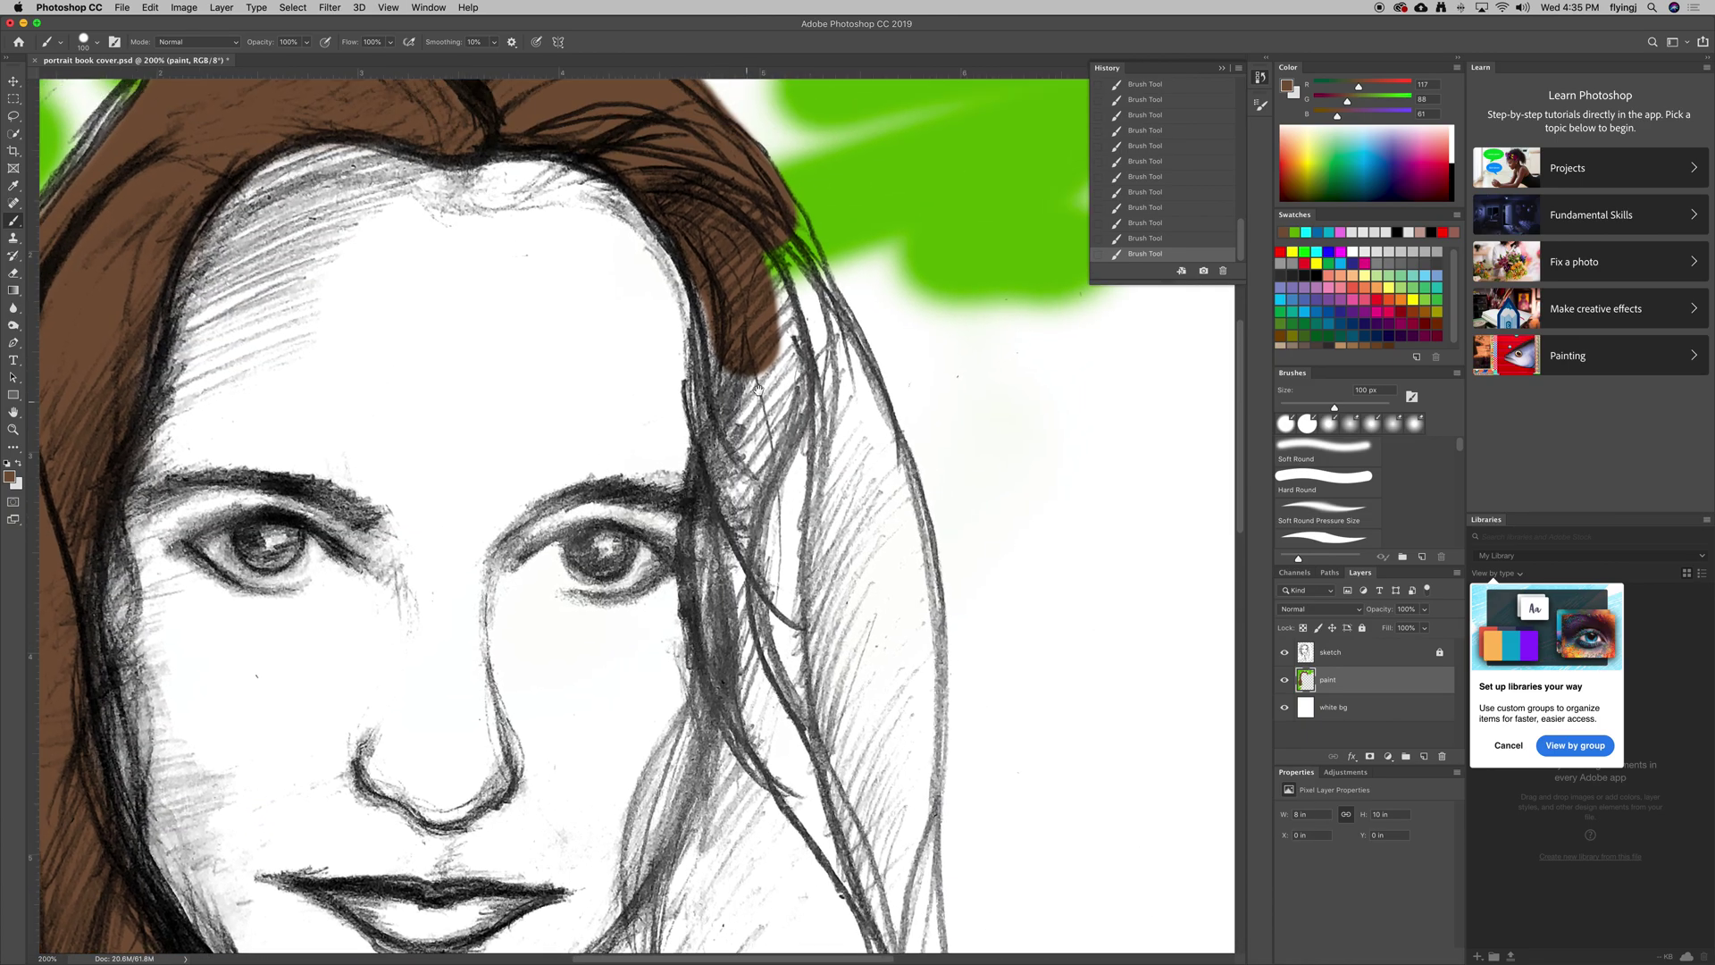
scroll(757, 389, right, 2)
scroll(758, 388, right, 3)
scroll(768, 357, left, 5)
scroll(768, 348, down, 4)
scroll(777, 308, up, 3)
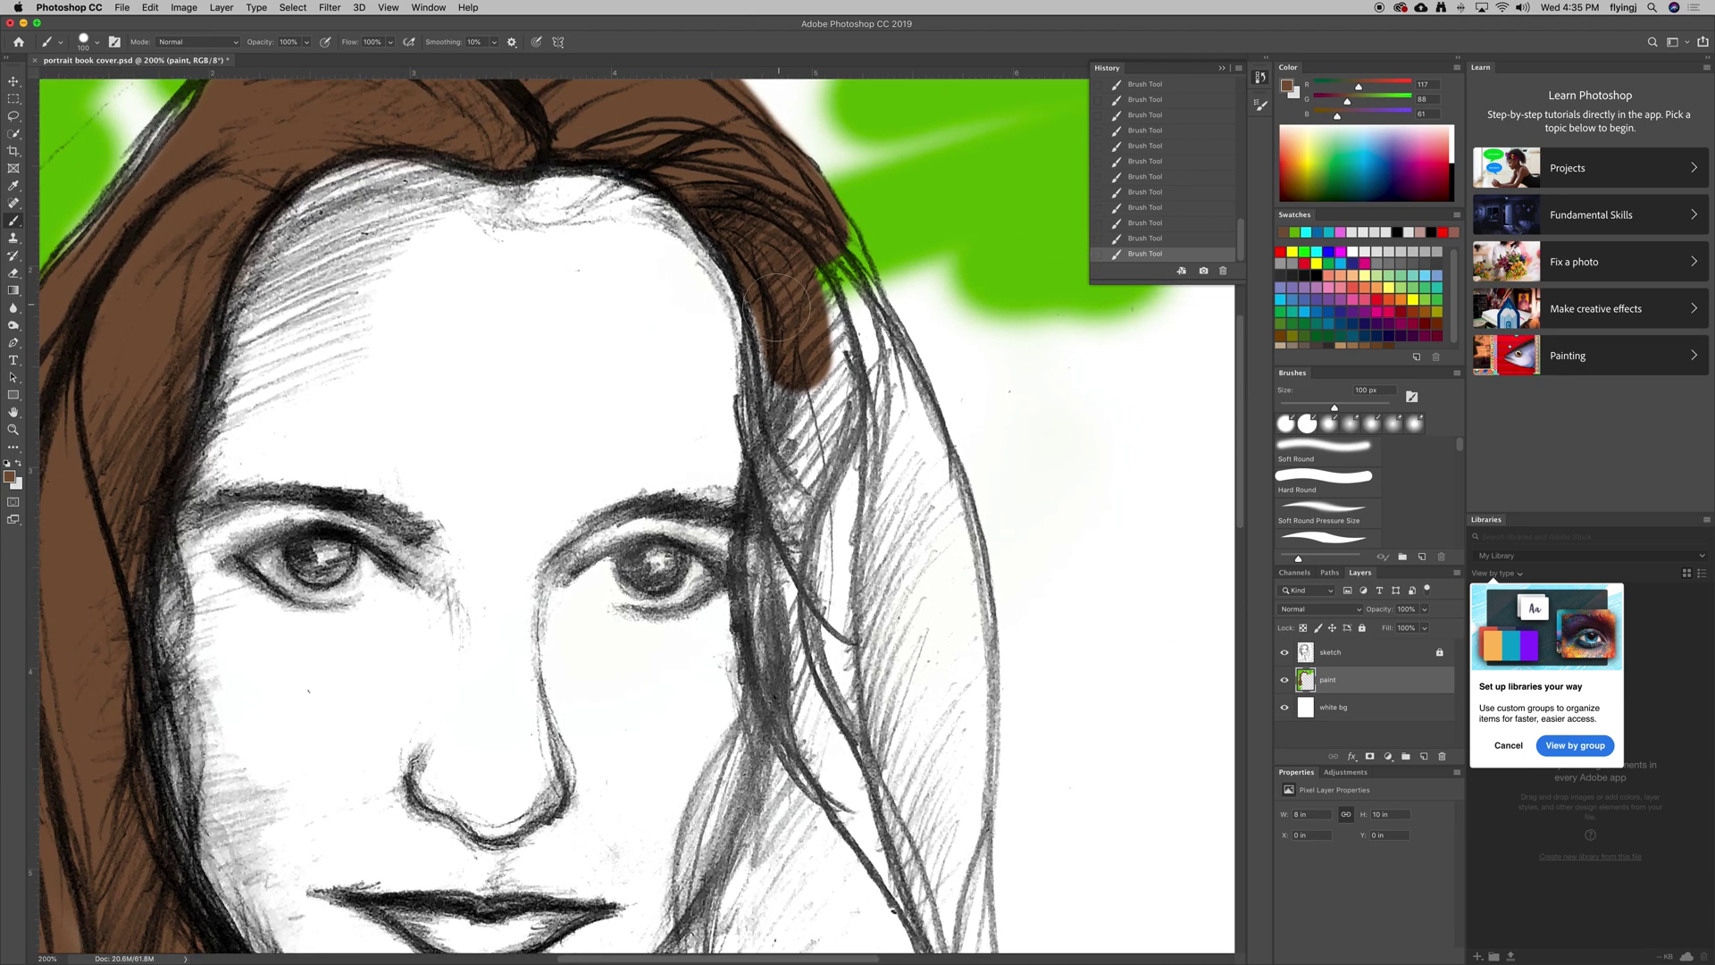
mouse_move(777, 306)
mouse_down()
mouse_move(786, 509)
mouse_move(768, 357)
mouse_move(818, 531)
mouse_move(848, 277)
mouse_move(871, 393)
mouse_up()
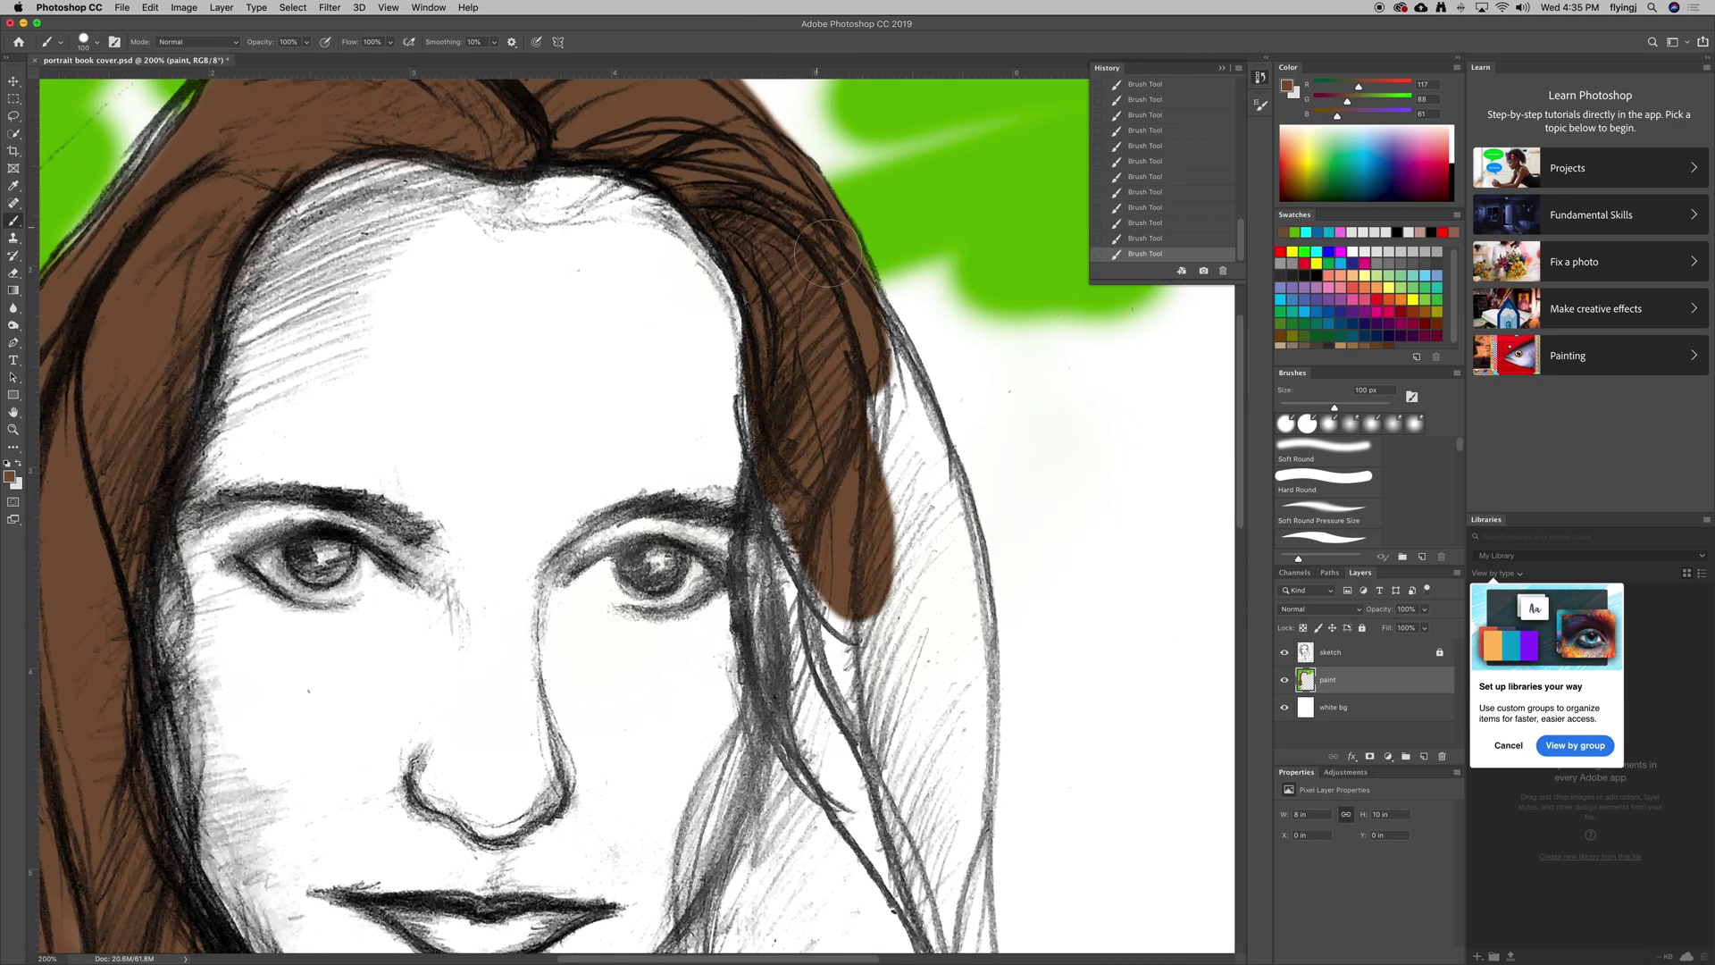
Fill brown down the right outer edge of the hair from the temple
mouse_move(827, 255)
mouse_down()
mouse_move(885, 419)
mouse_move(906, 358)
mouse_up()
drag(849, 286, 895, 441)
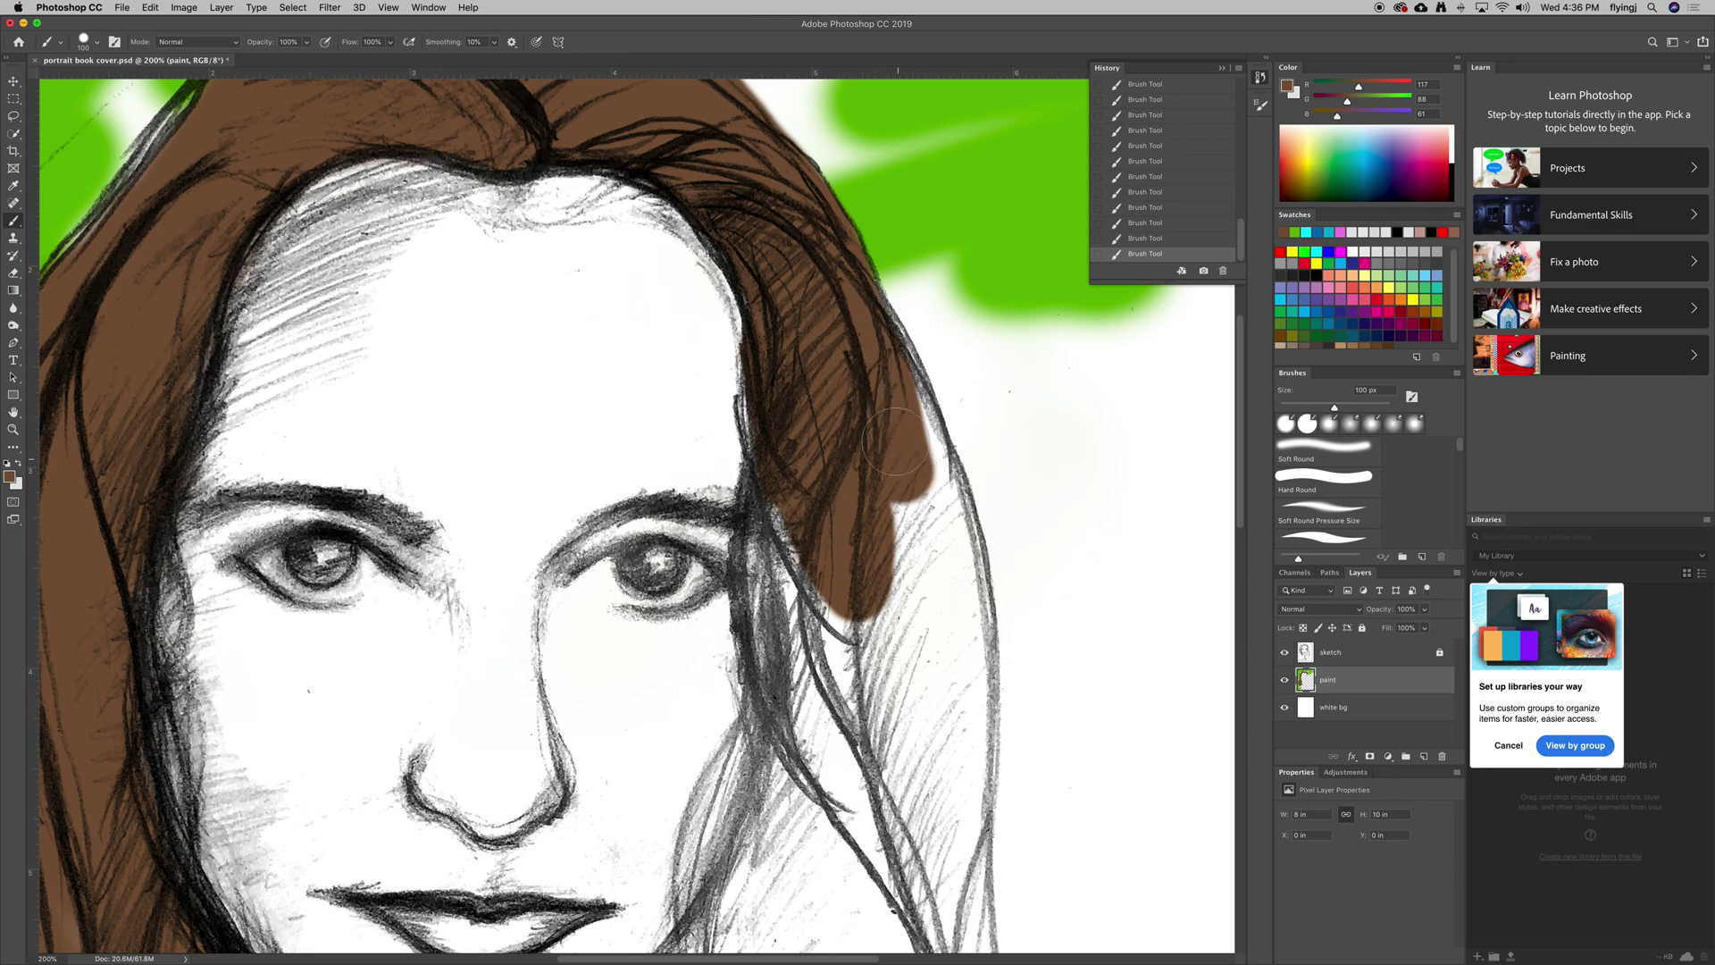
drag(884, 313, 920, 559)
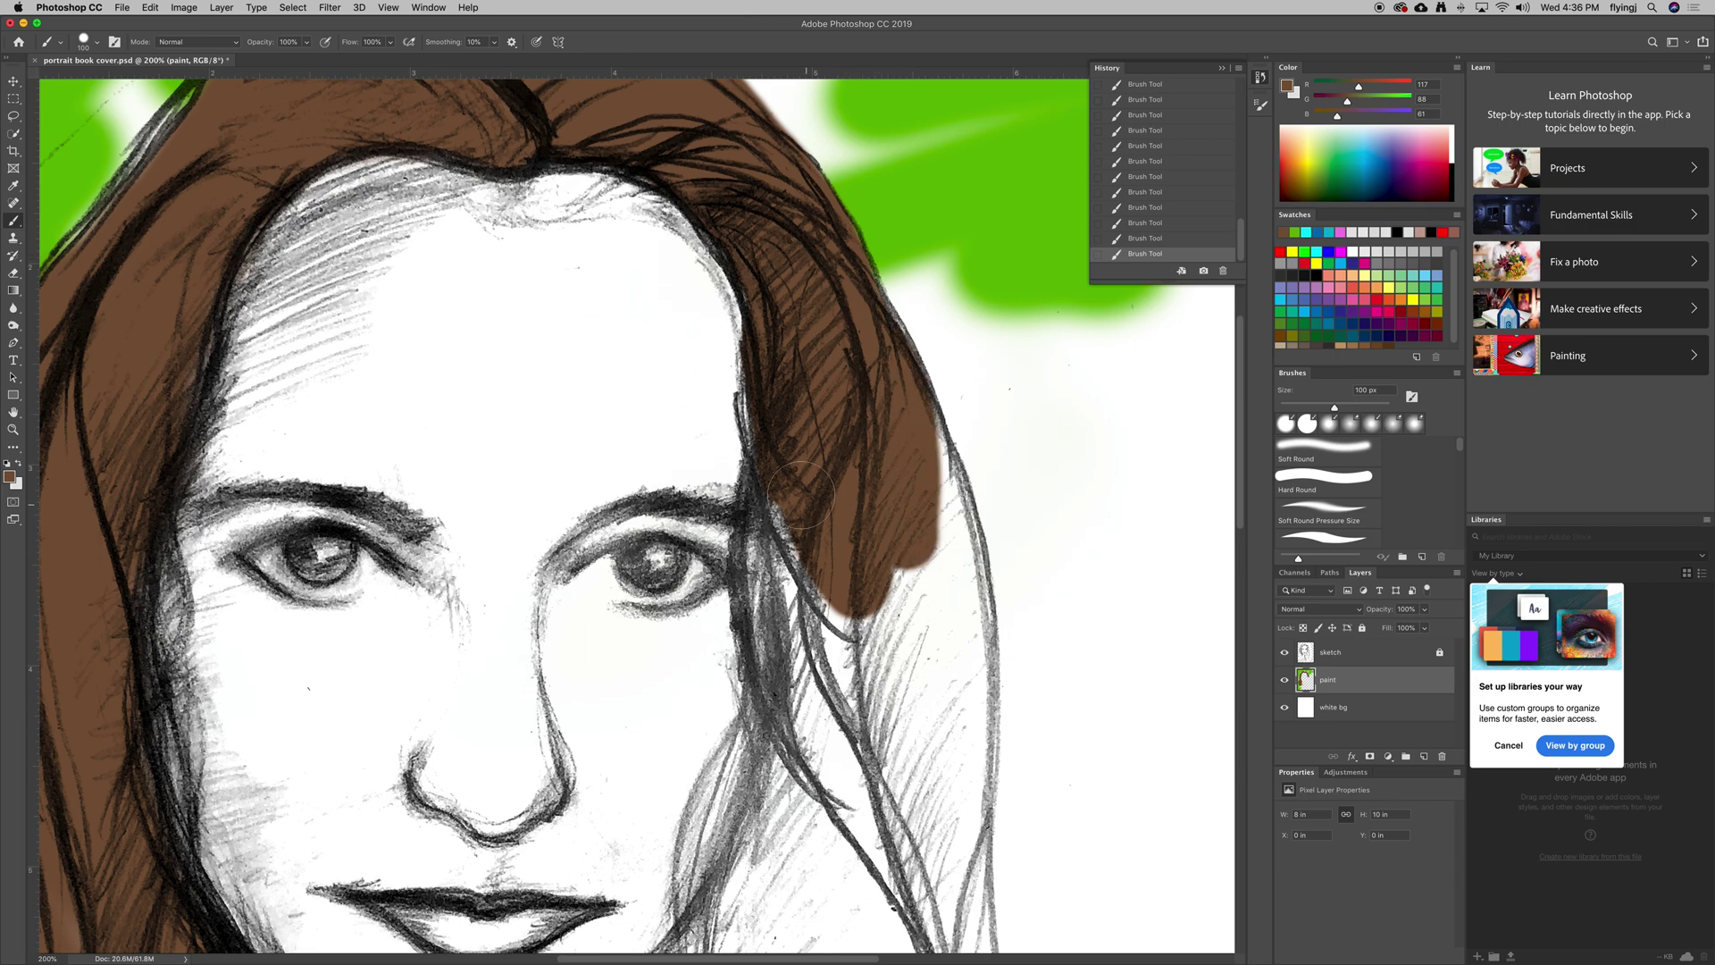
drag(802, 493, 803, 661)
mouse_move(790, 536)
mouse_down()
mouse_move(813, 706)
mouse_move(861, 759)
mouse_move(929, 571)
mouse_up()
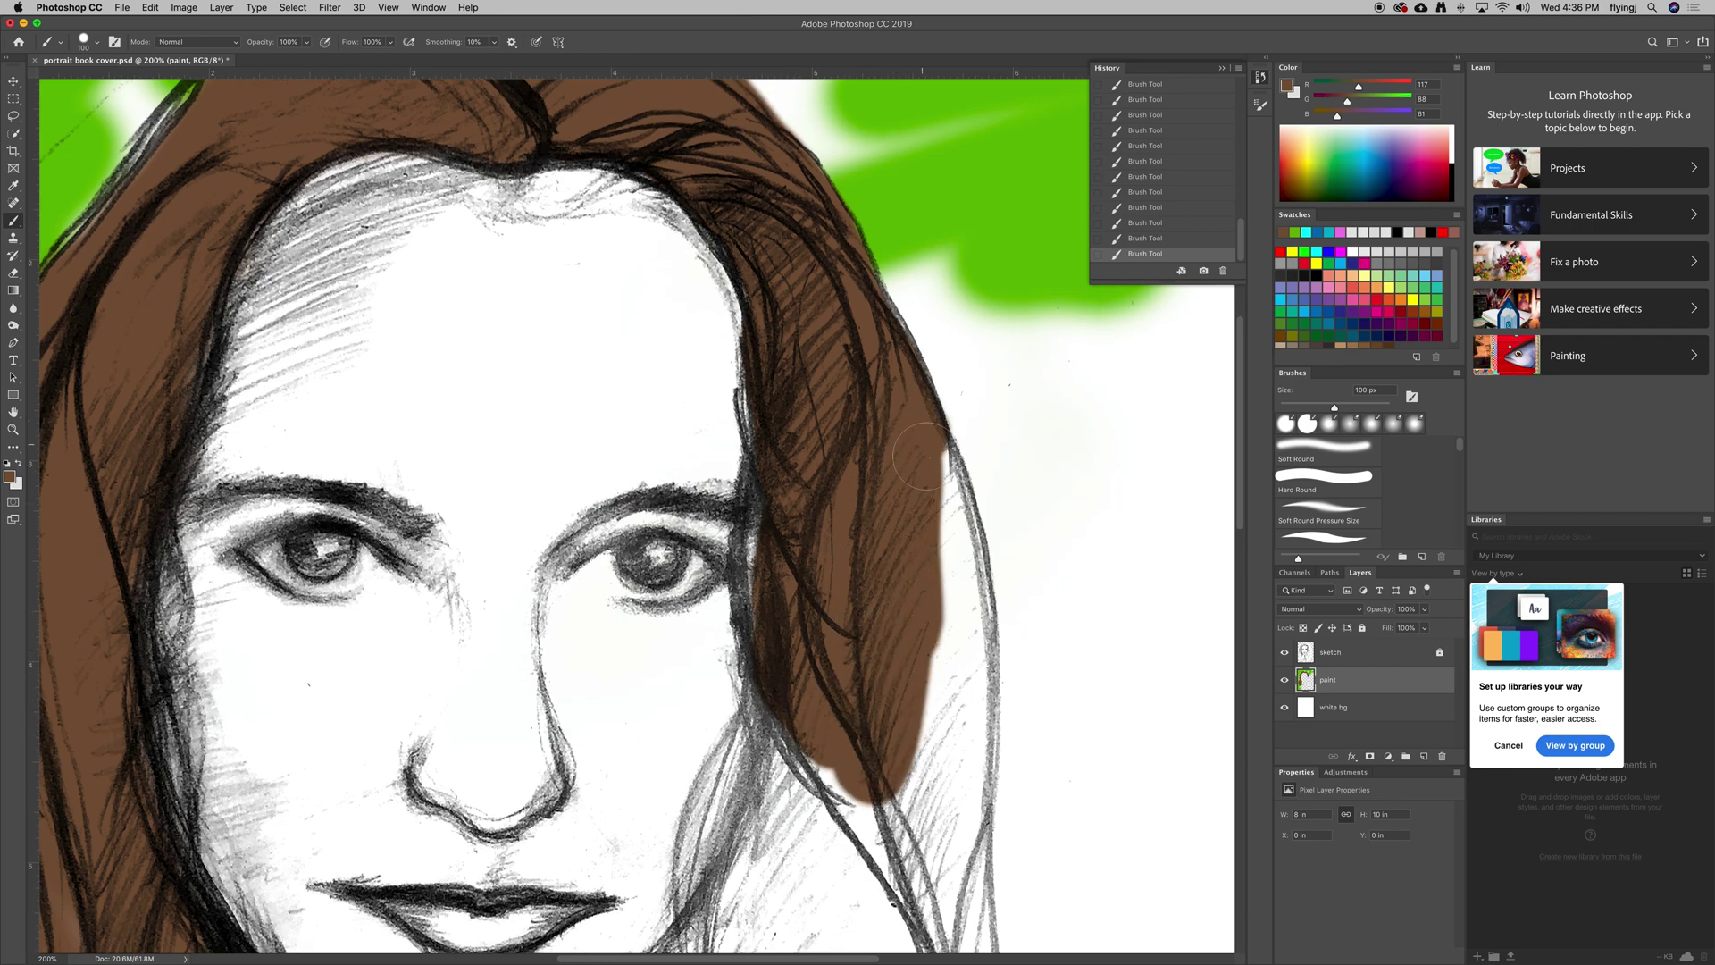
drag(920, 457, 938, 782)
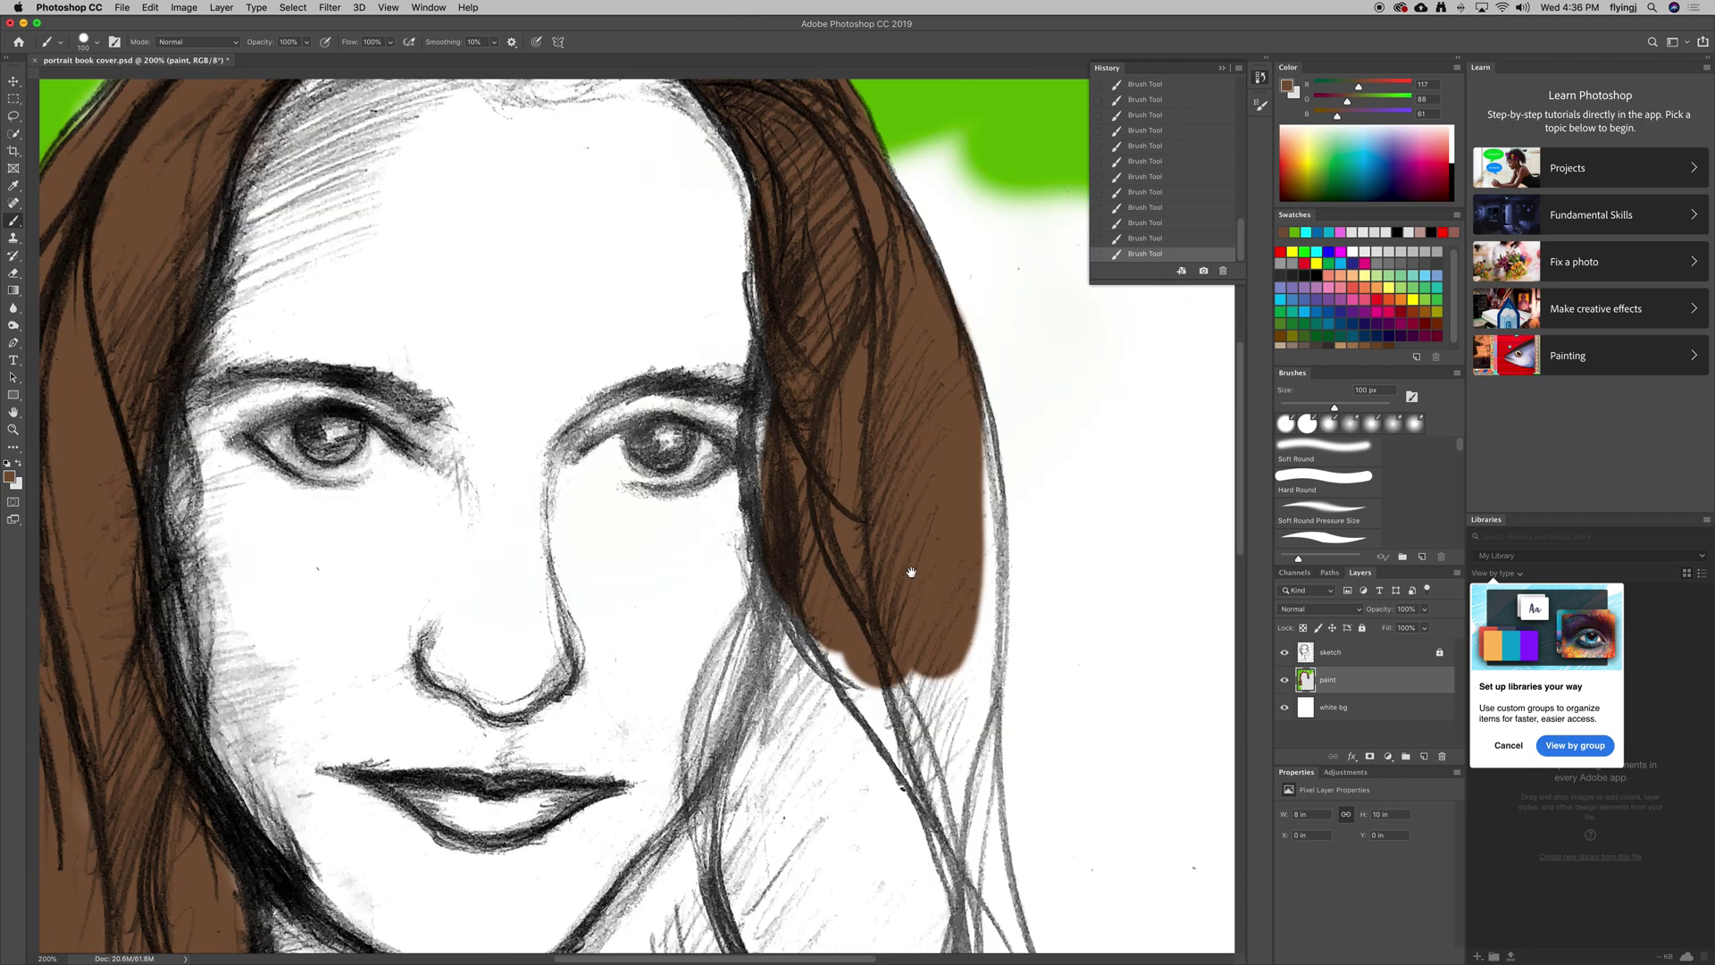
Continue the brown along the hair's inner edge, past the jaw and down to the neck
scroll(891, 777, down, 5)
mouse_move(810, 424)
mouse_down()
mouse_move(822, 369)
mouse_move(998, 423)
mouse_move(996, 259)
mouse_up()
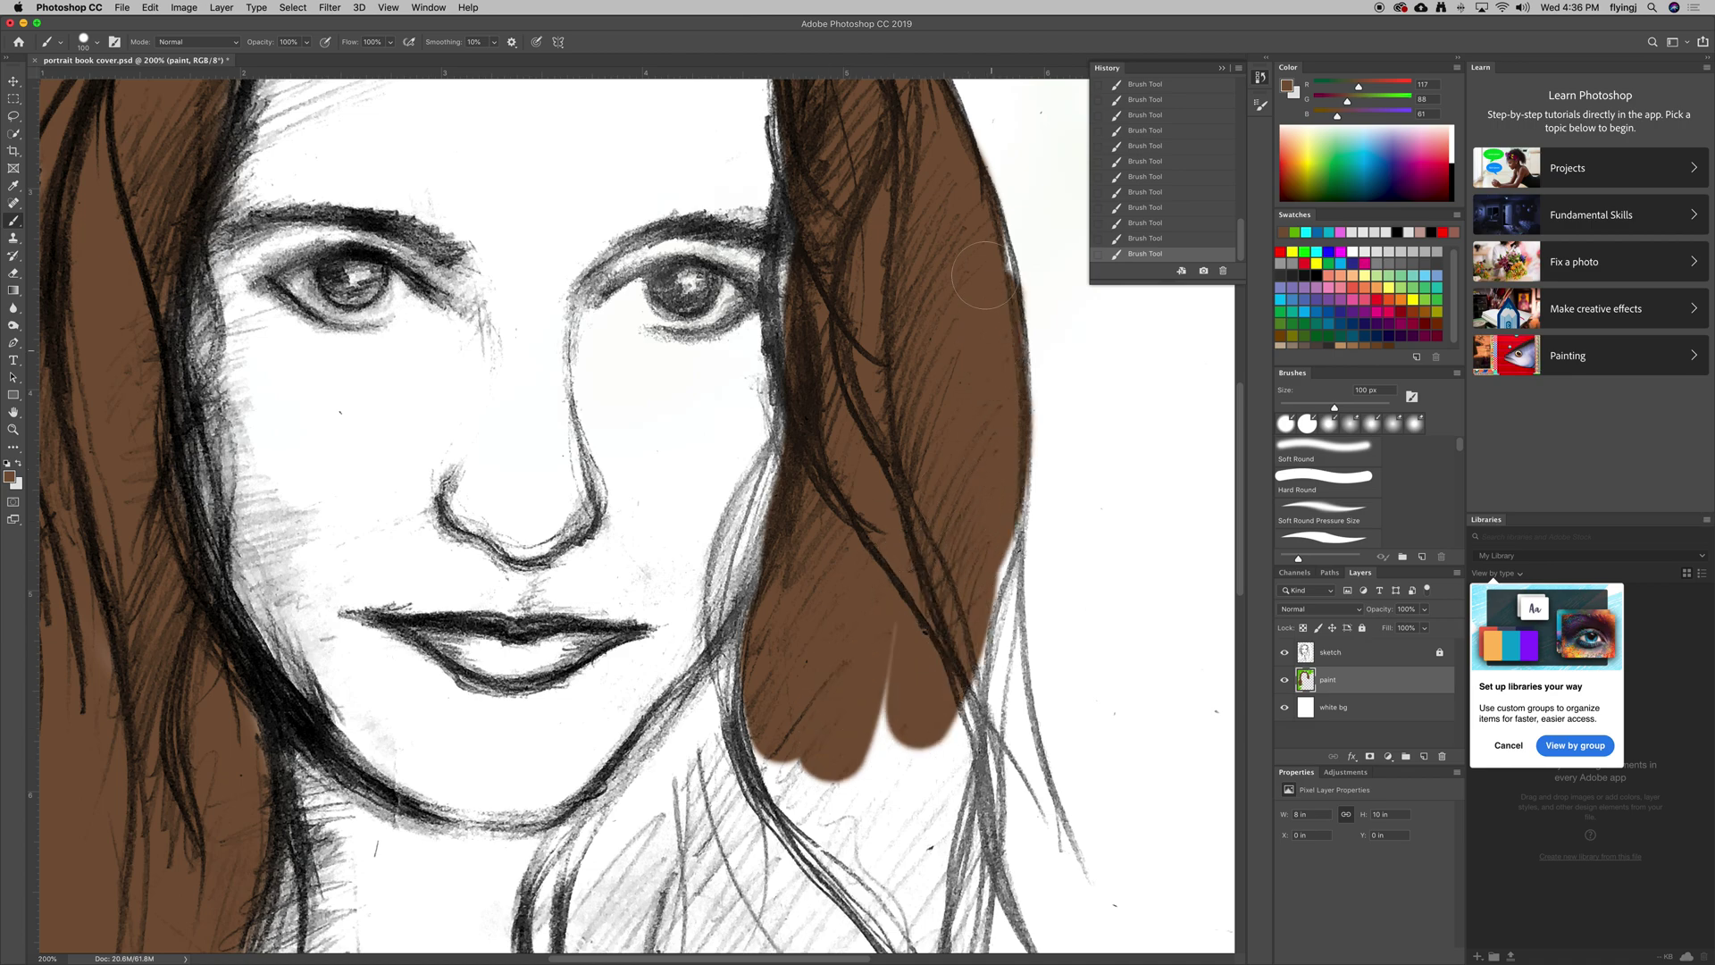
scroll(893, 491, down, 1)
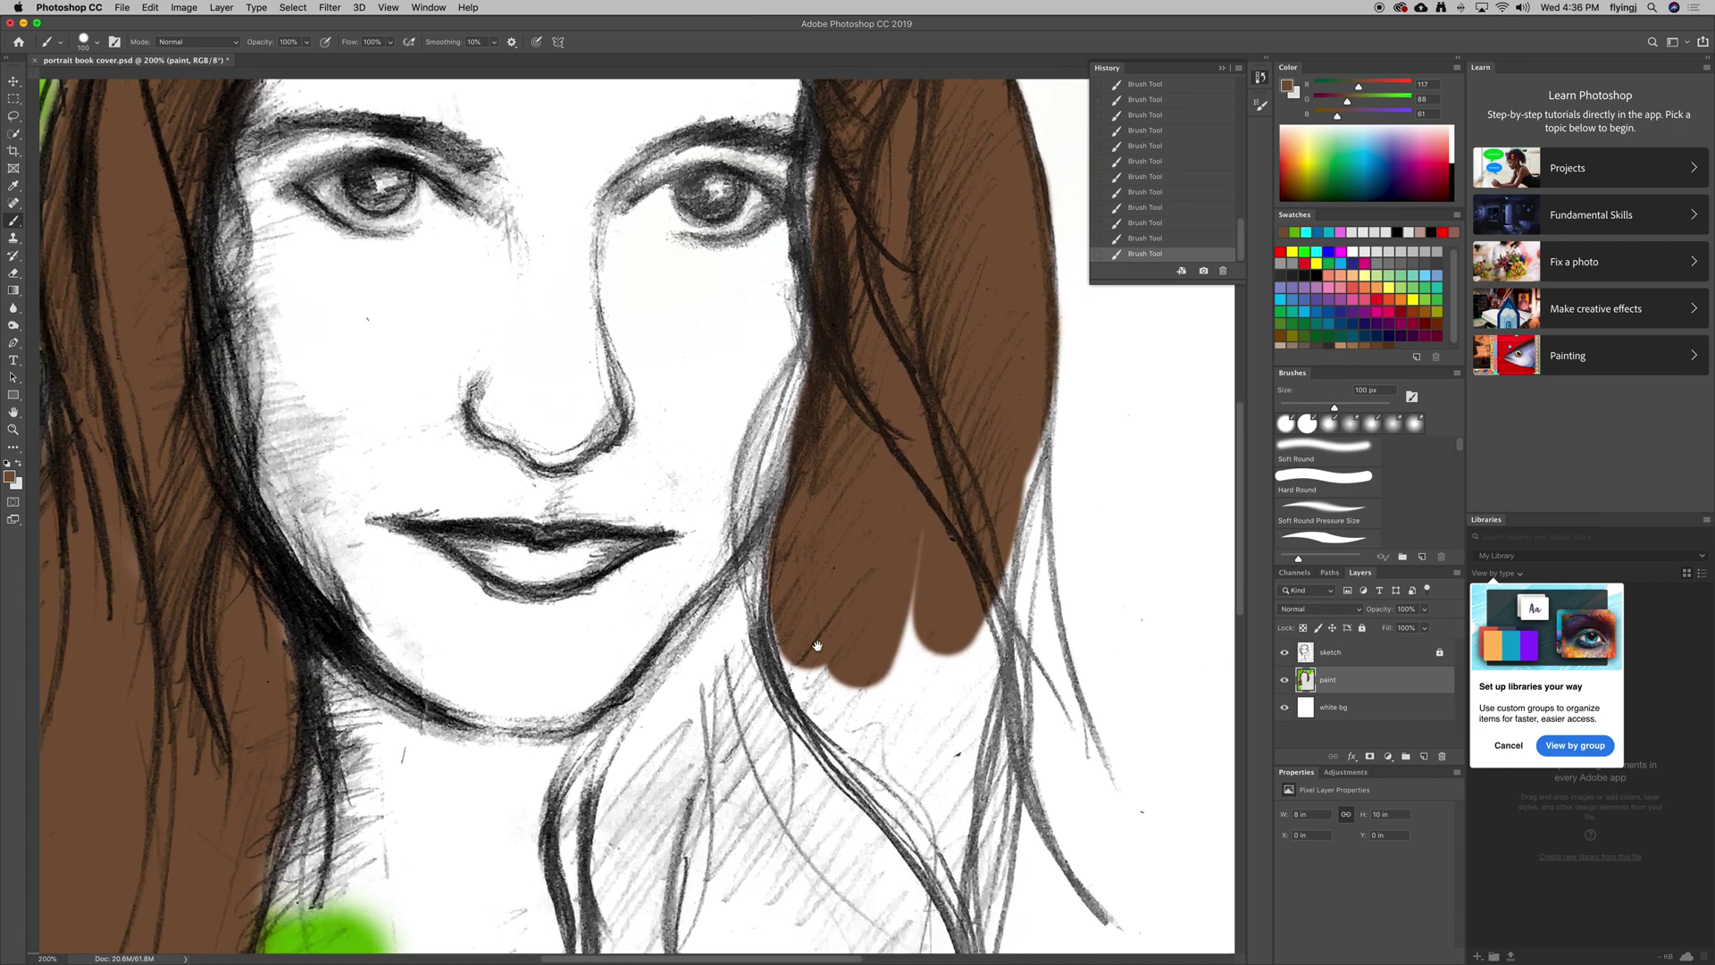
scroll(326, 929, down, 2)
mouse_move(759, 545)
mouse_down()
mouse_move(562, 831)
mouse_move(554, 786)
mouse_move(706, 661)
mouse_move(721, 616)
mouse_move(571, 858)
mouse_move(761, 642)
mouse_move(692, 741)
mouse_move(934, 661)
mouse_move(1026, 424)
mouse_move(938, 804)
mouse_up()
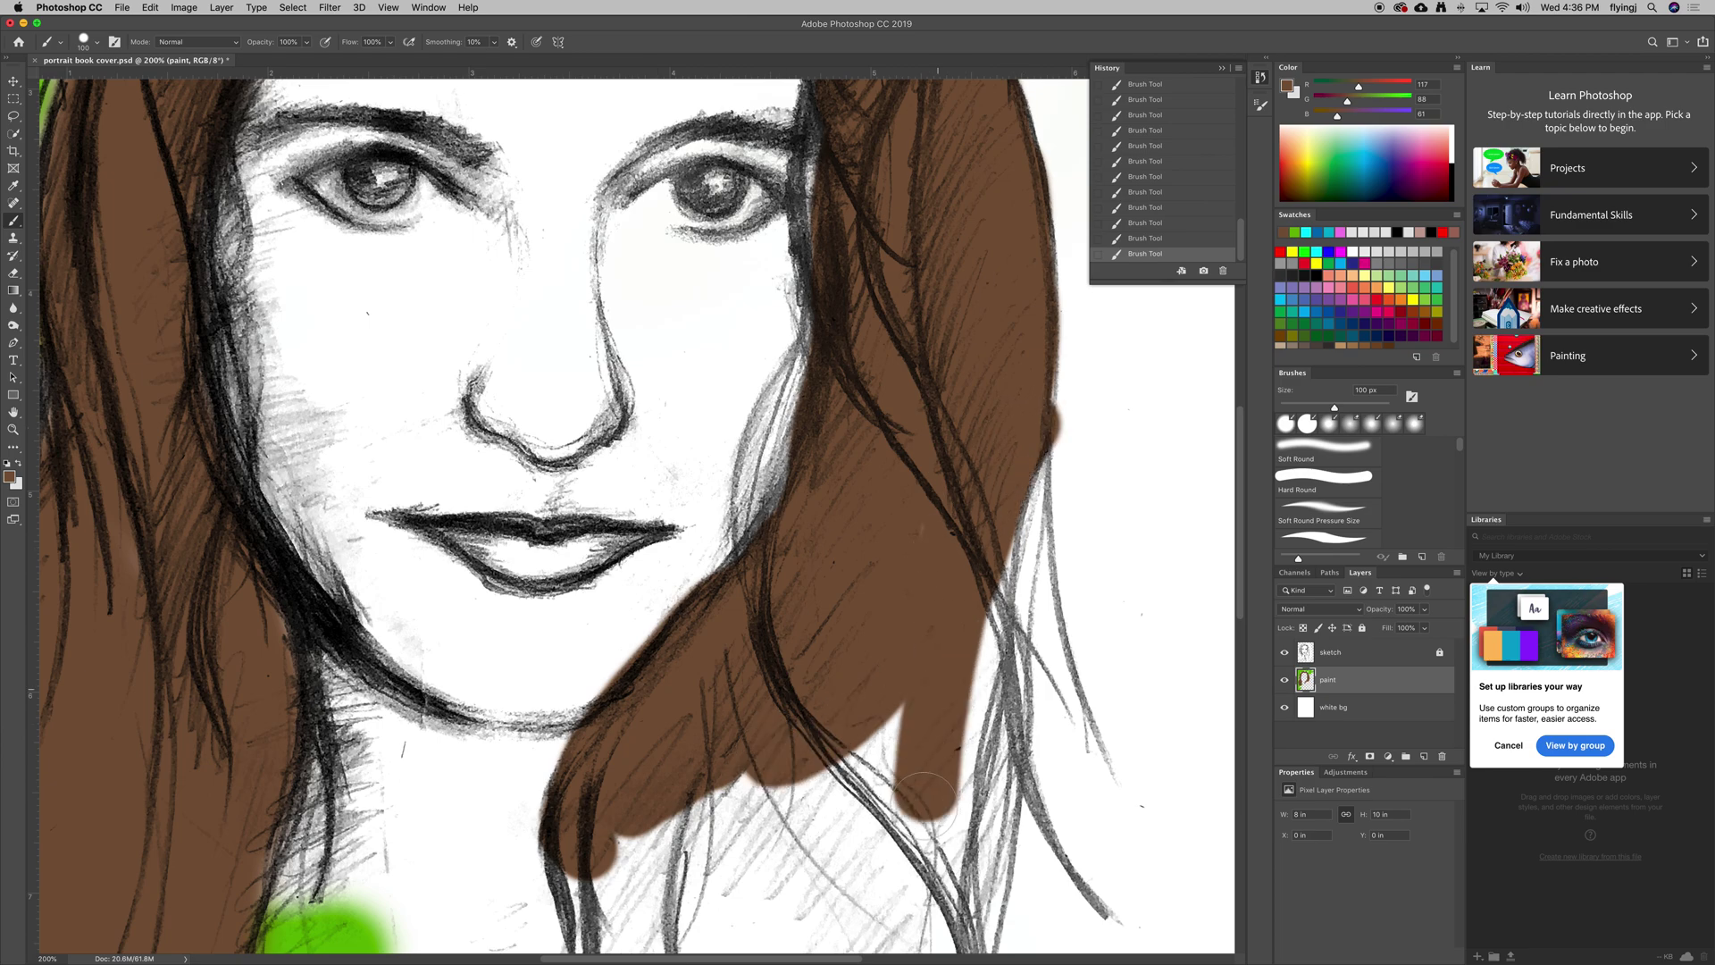
drag(639, 895, 701, 565)
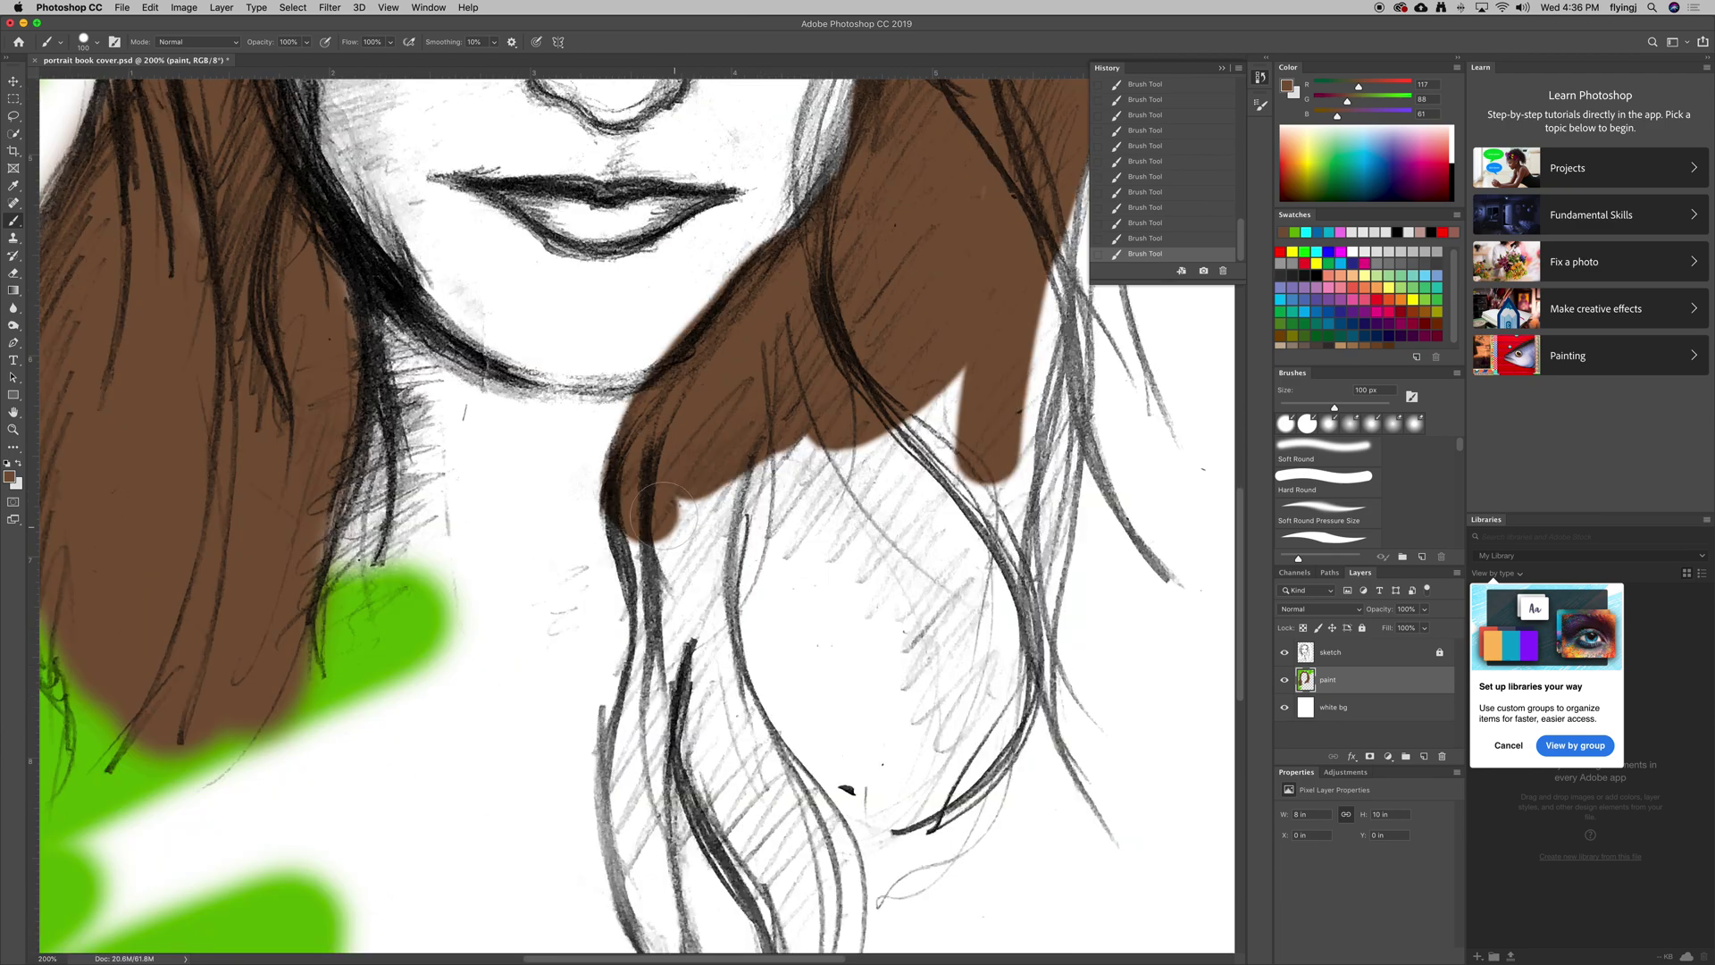
mouse_move(643, 487)
mouse_down()
mouse_move(684, 679)
mouse_move(759, 489)
mouse_move(888, 419)
mouse_move(804, 501)
mouse_move(715, 661)
mouse_up()
key(super+minus)
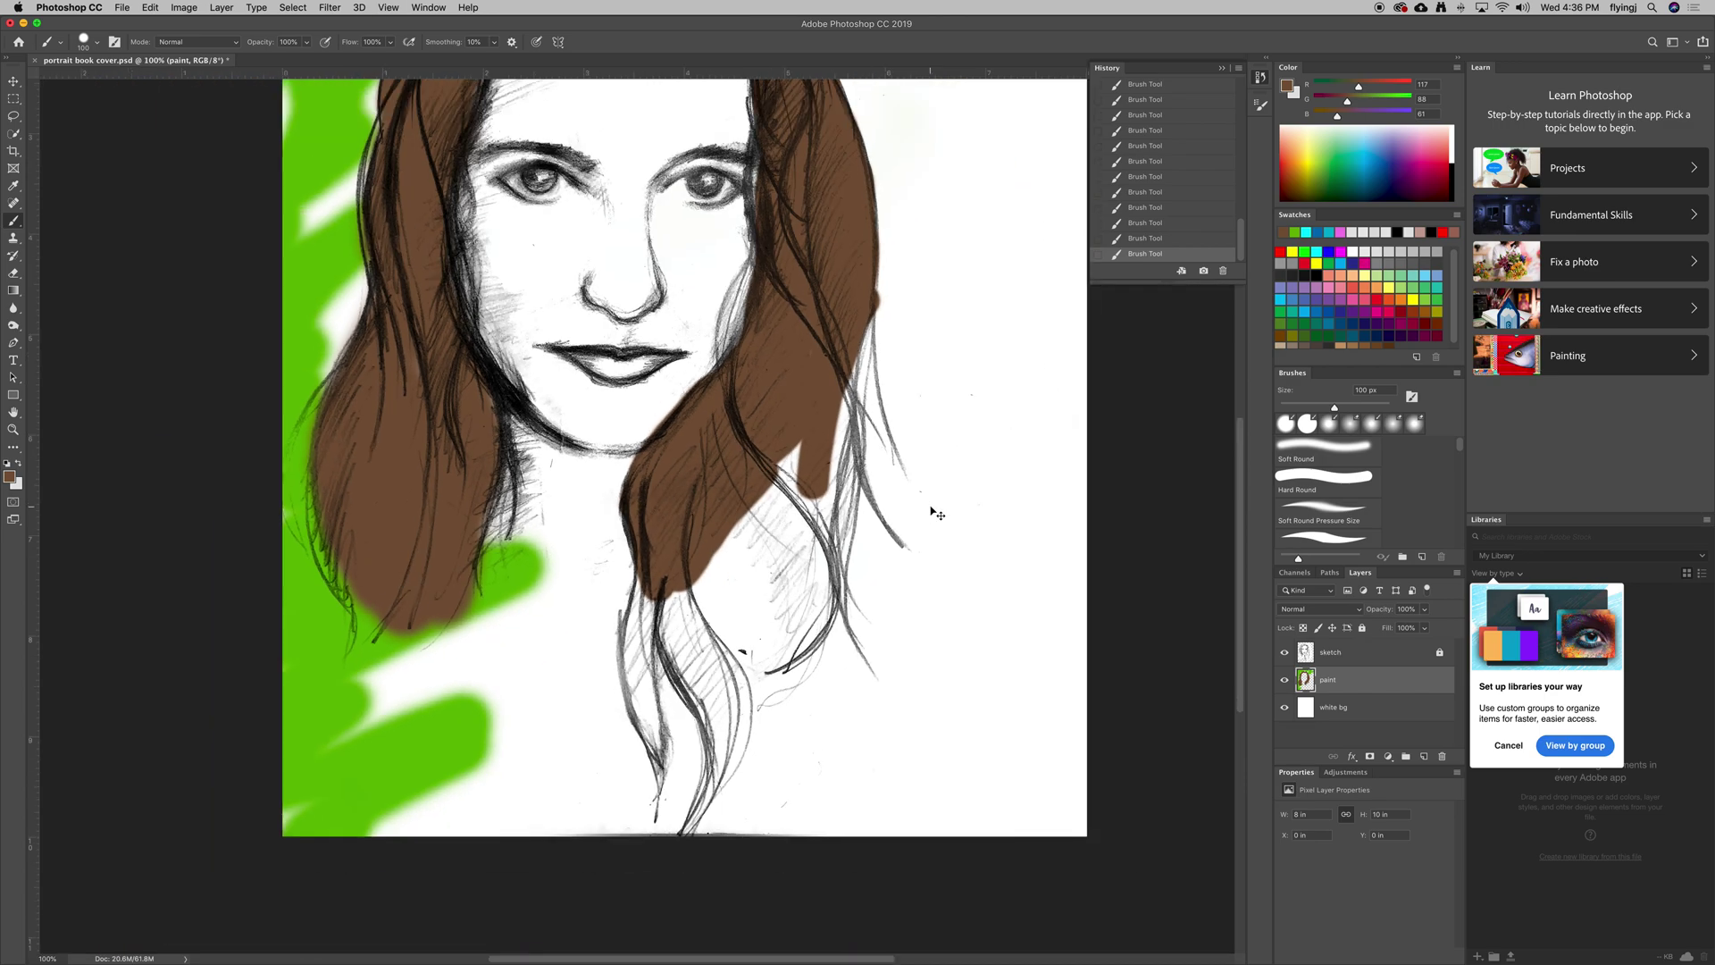
key(super+minus)
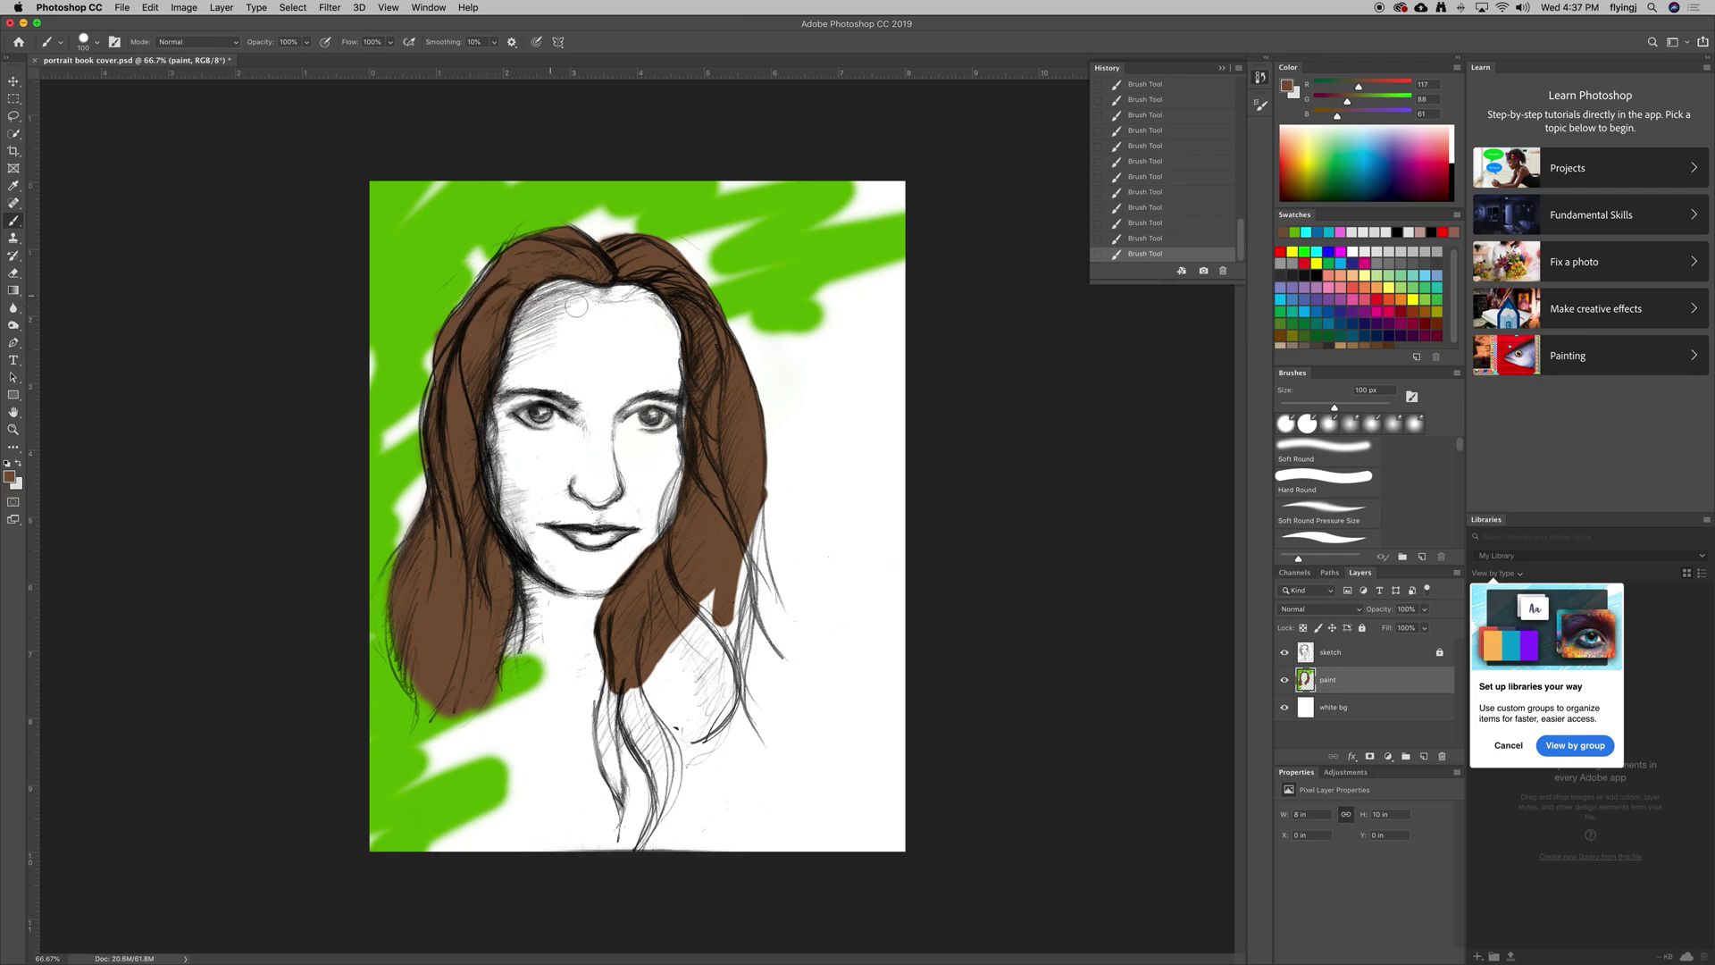
click(9, 477)
Set a light beige foreground colour and a smaller soft-edged brush
click(716, 418)
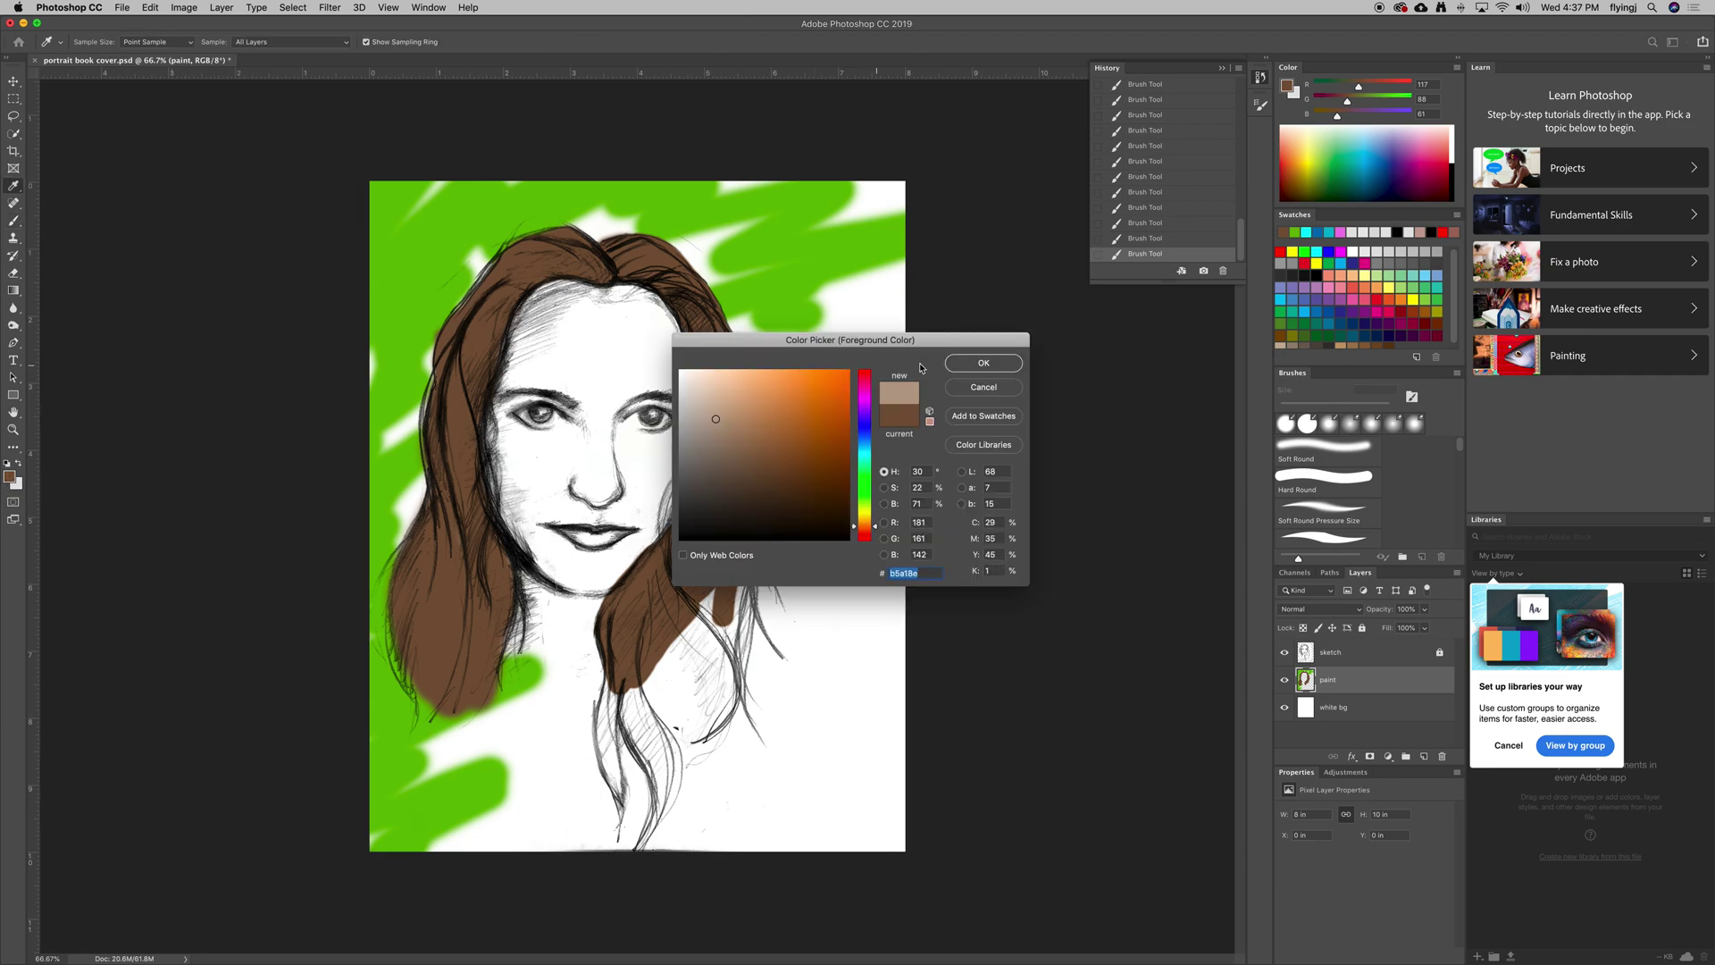
click(983, 362)
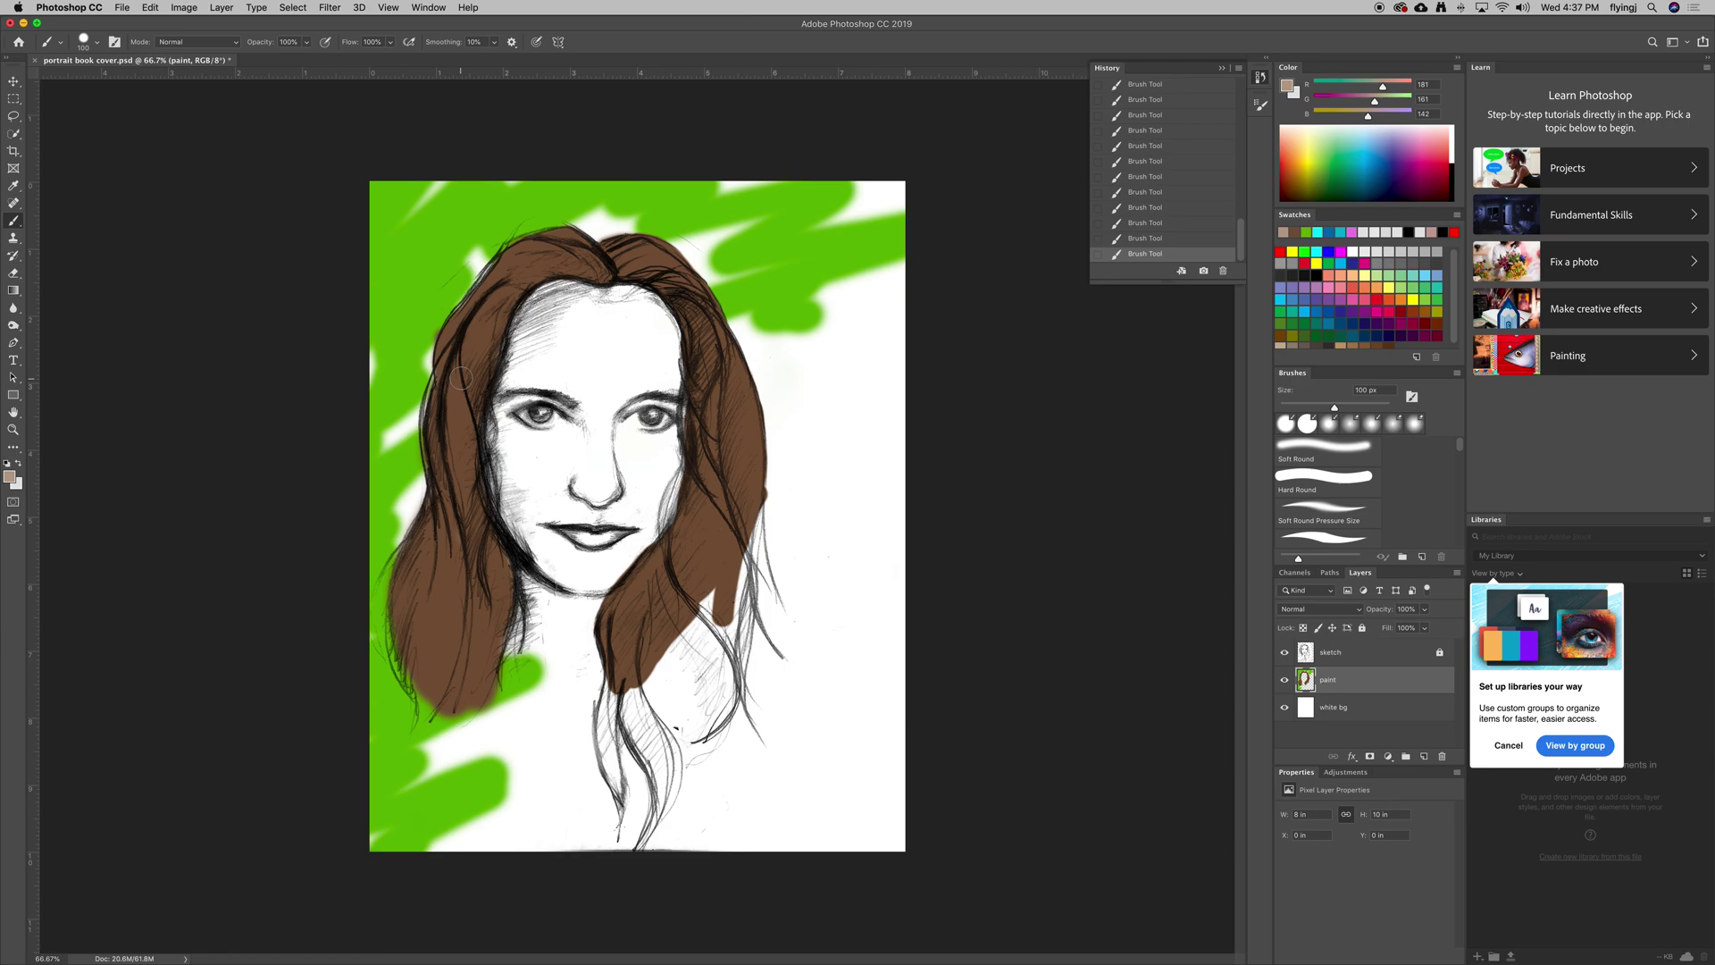
key(bracketleft)
scroll(471, 384, up, 3)
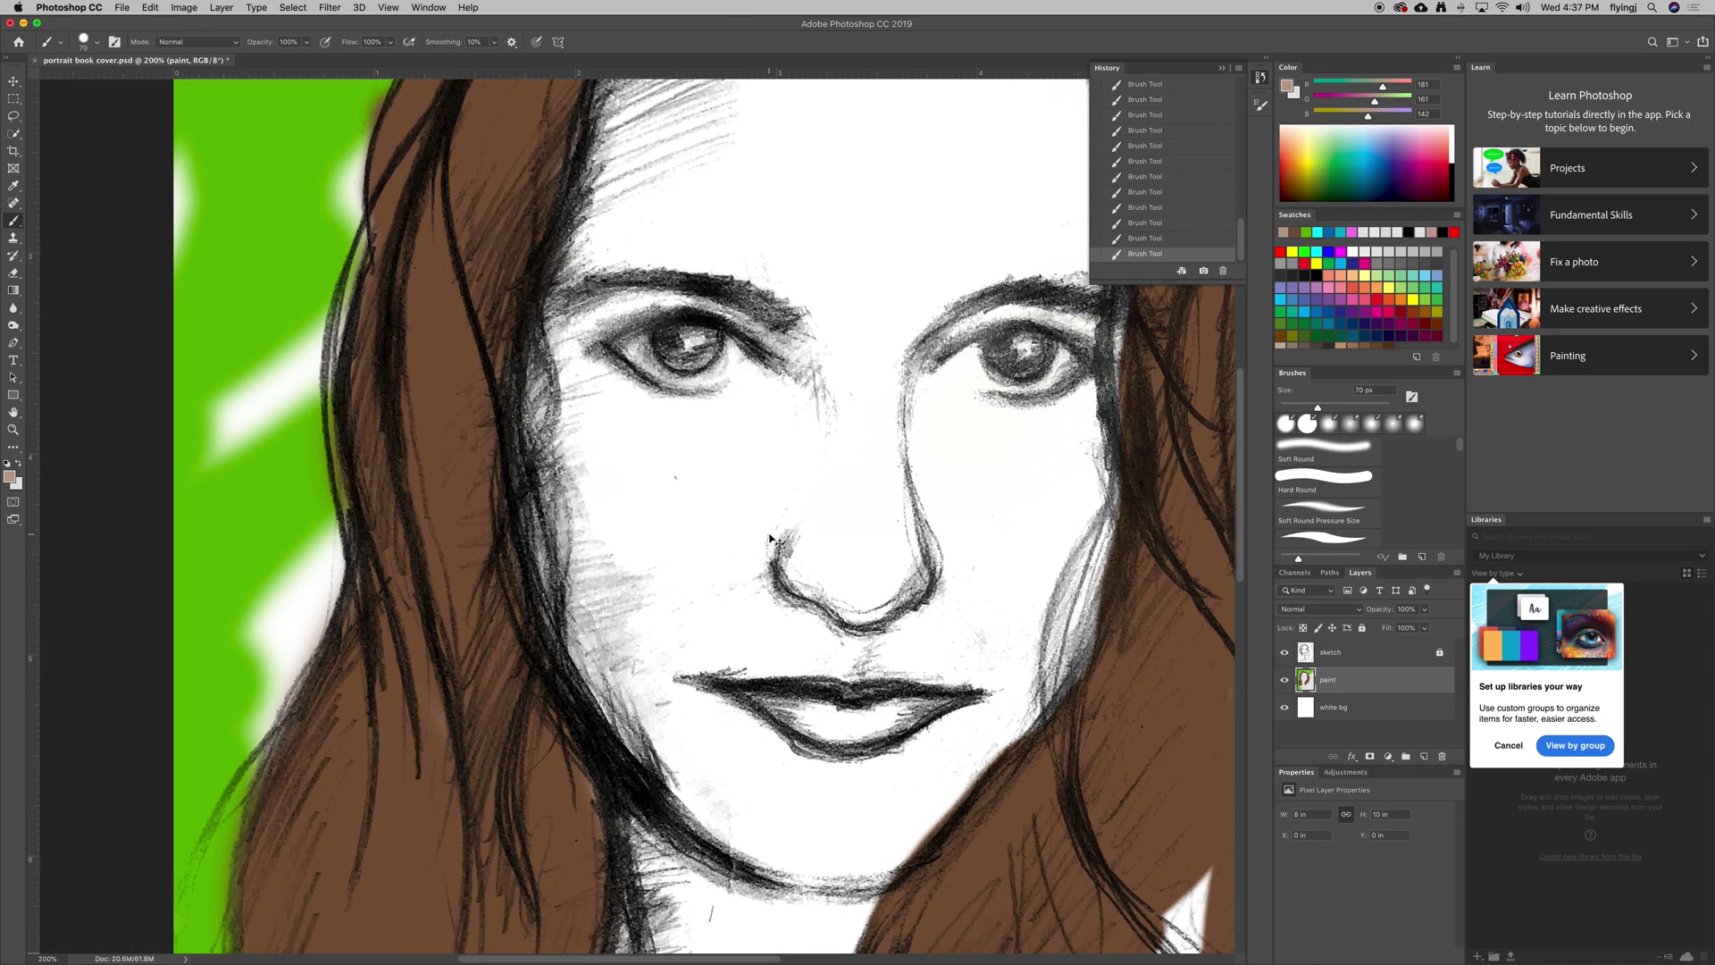
scroll(770, 538, down, 2)
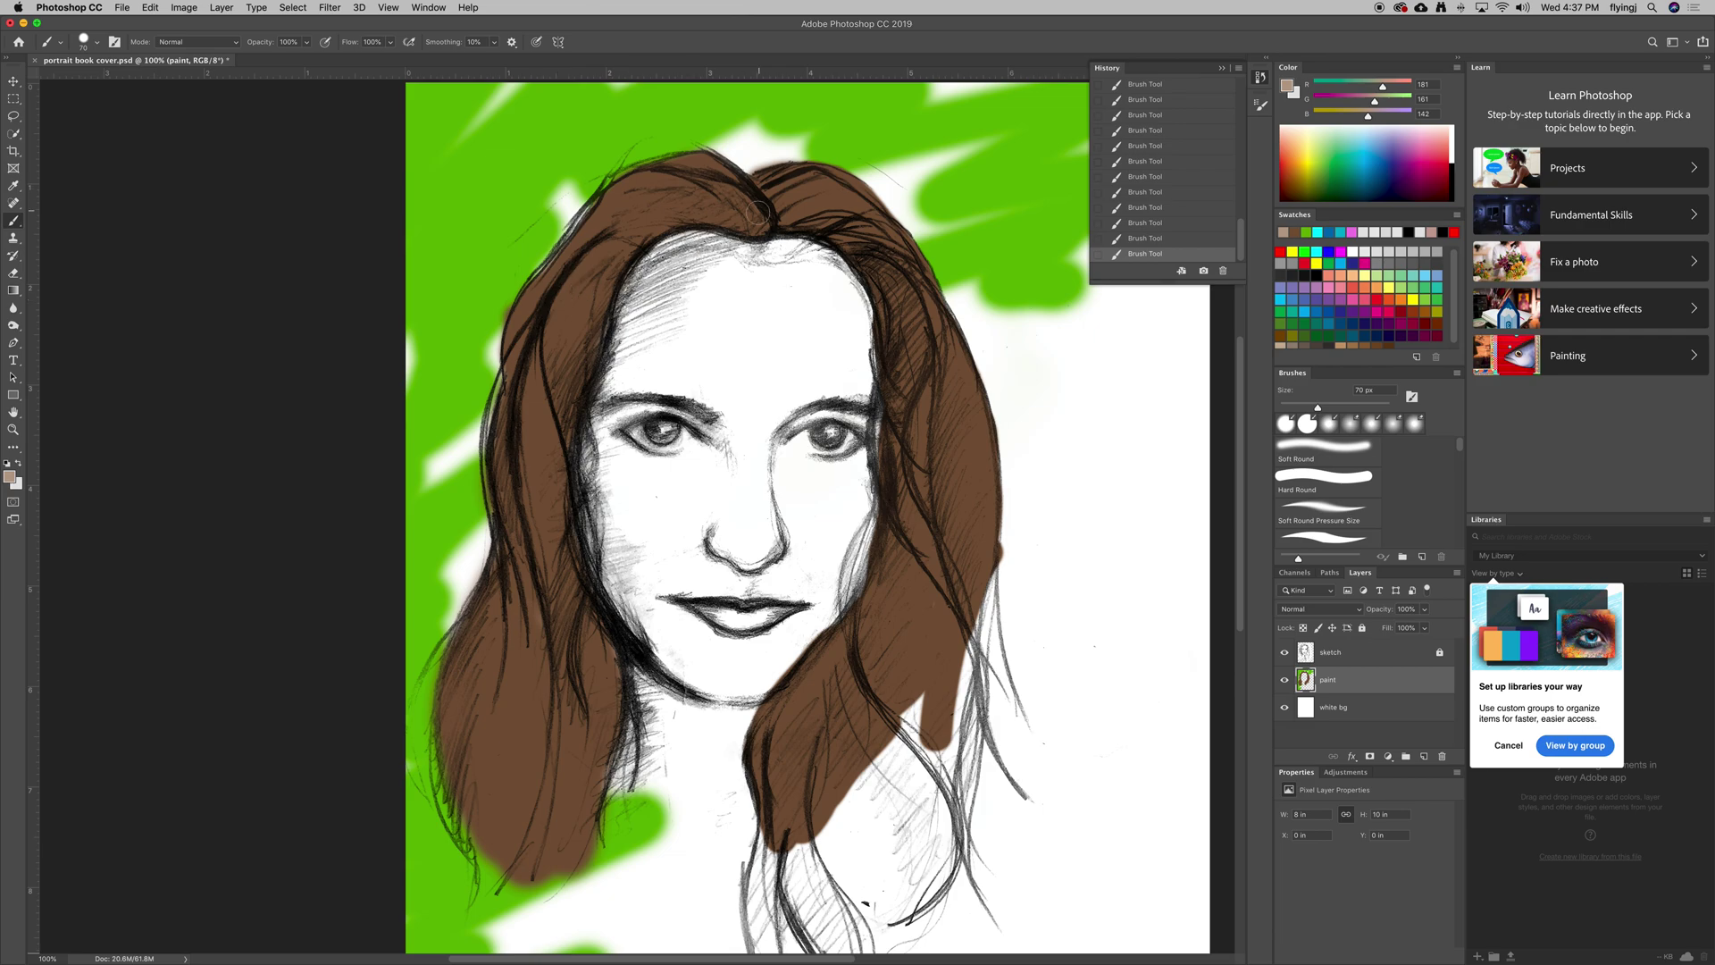
drag(764, 228, 666, 176)
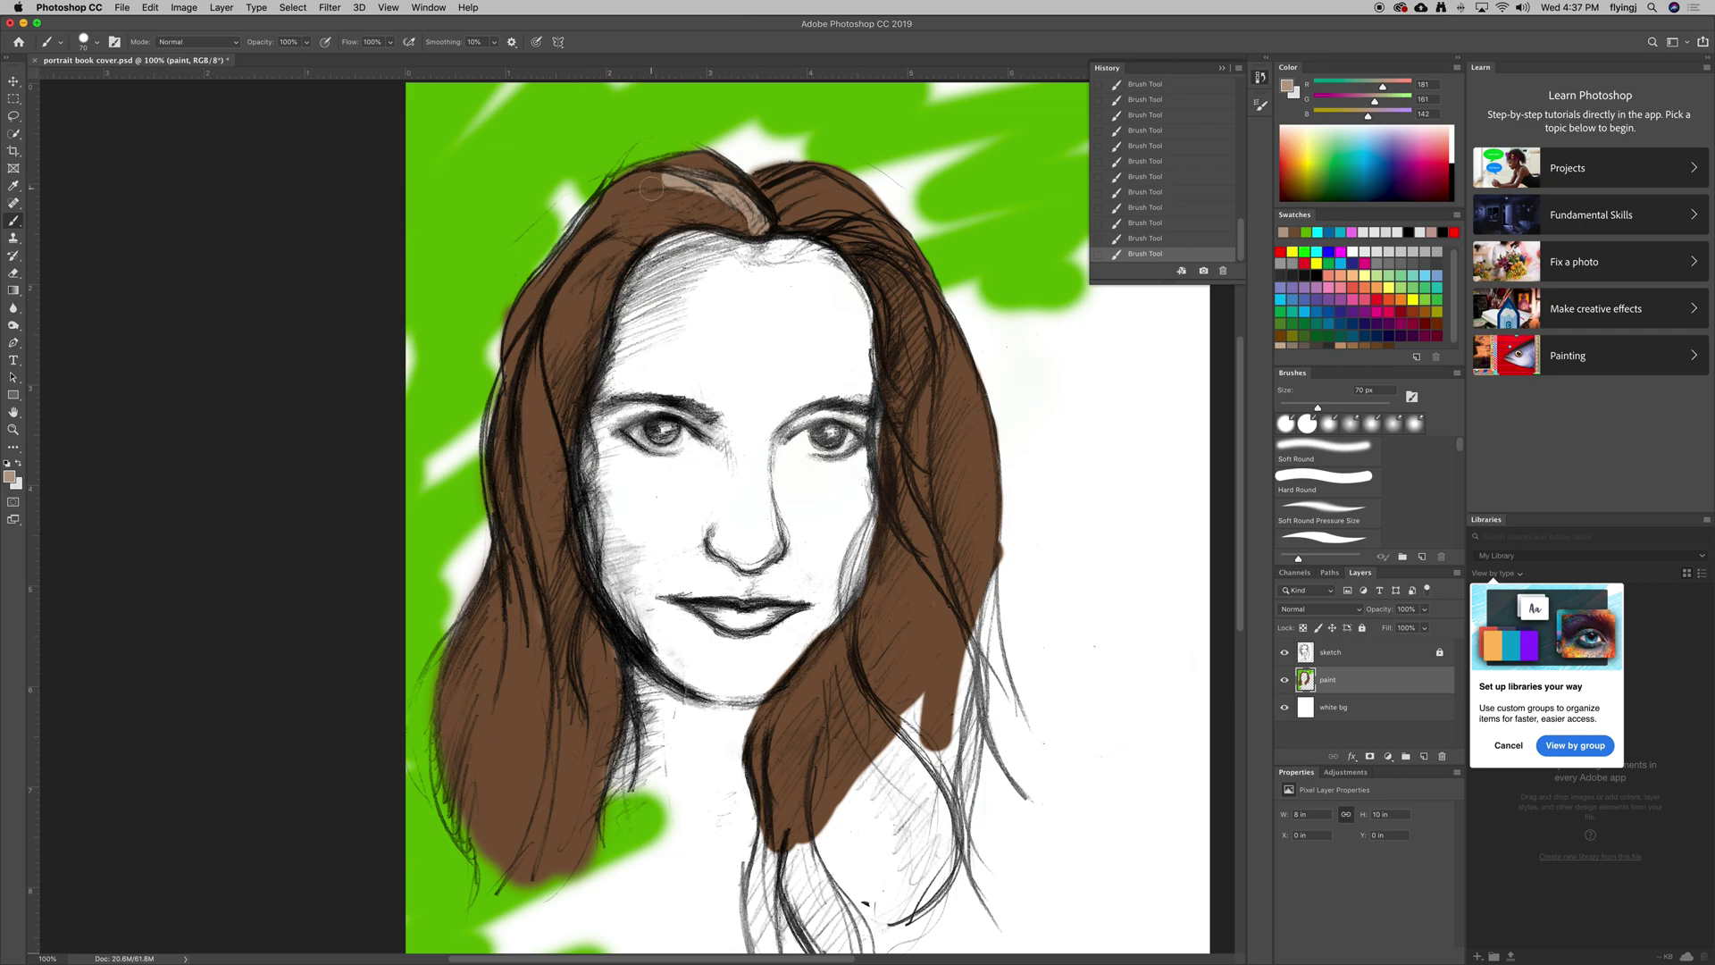
key(ctrl+z)
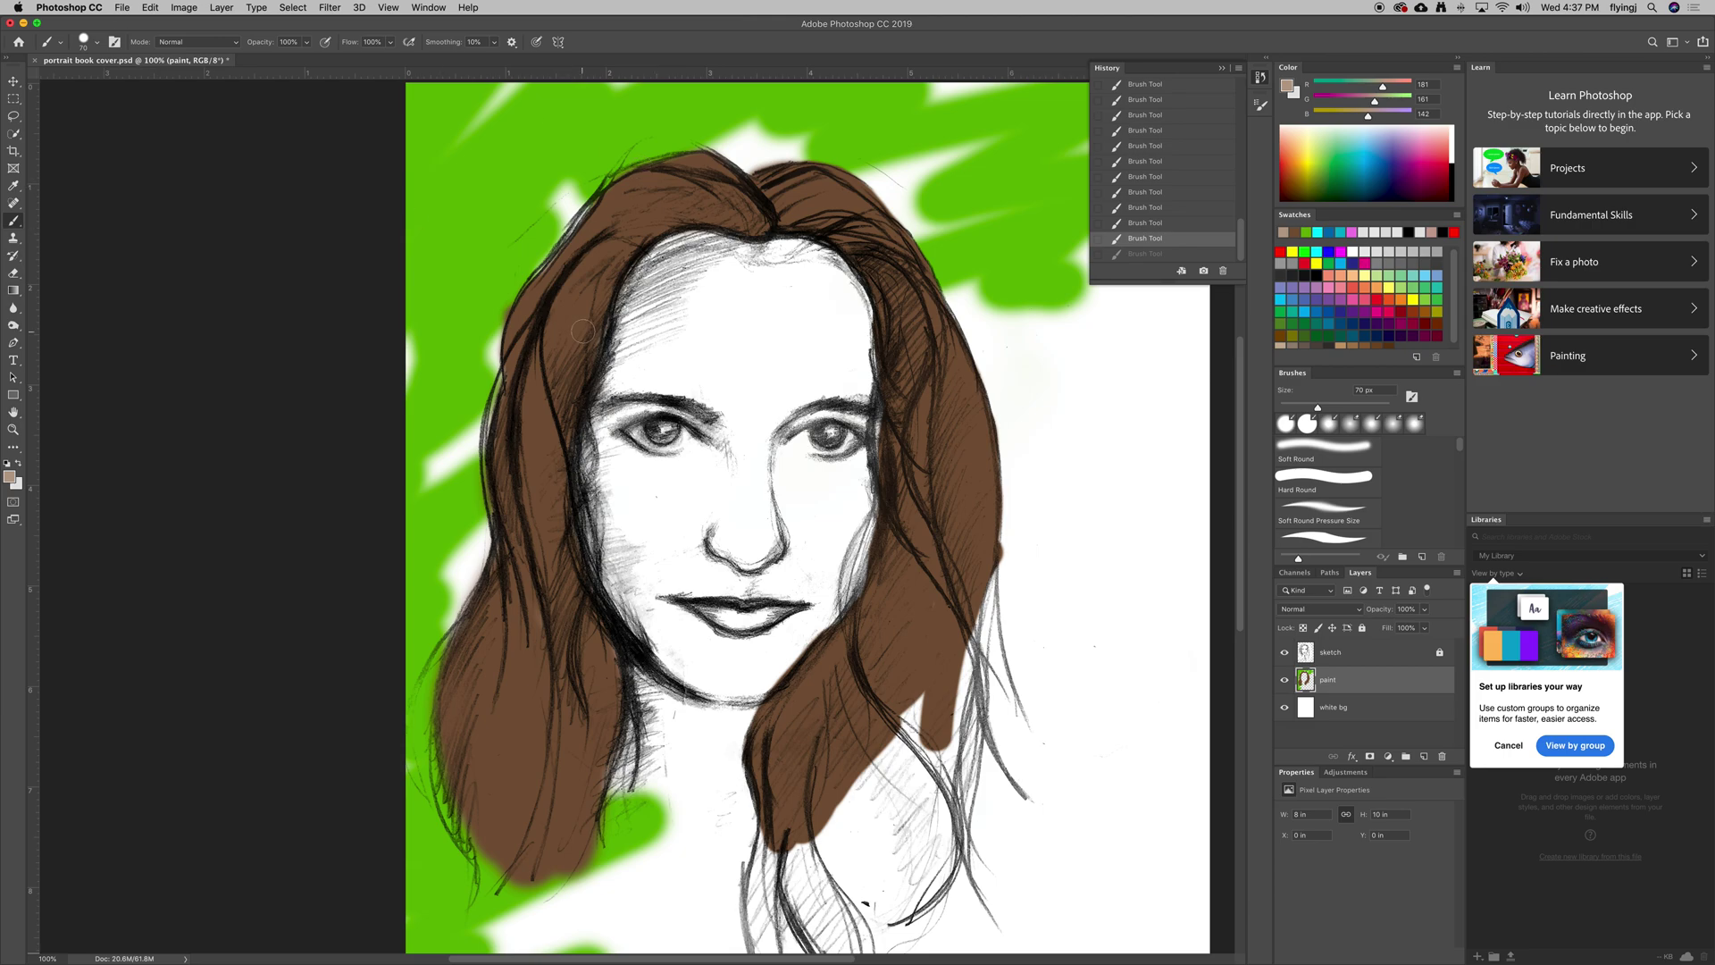
key(shift+bracketleft)
key(bracketleft)
key(bracketleft)
Streak beige highlights over the hair crown and down the left and lower-left strands
drag(758, 228, 717, 184)
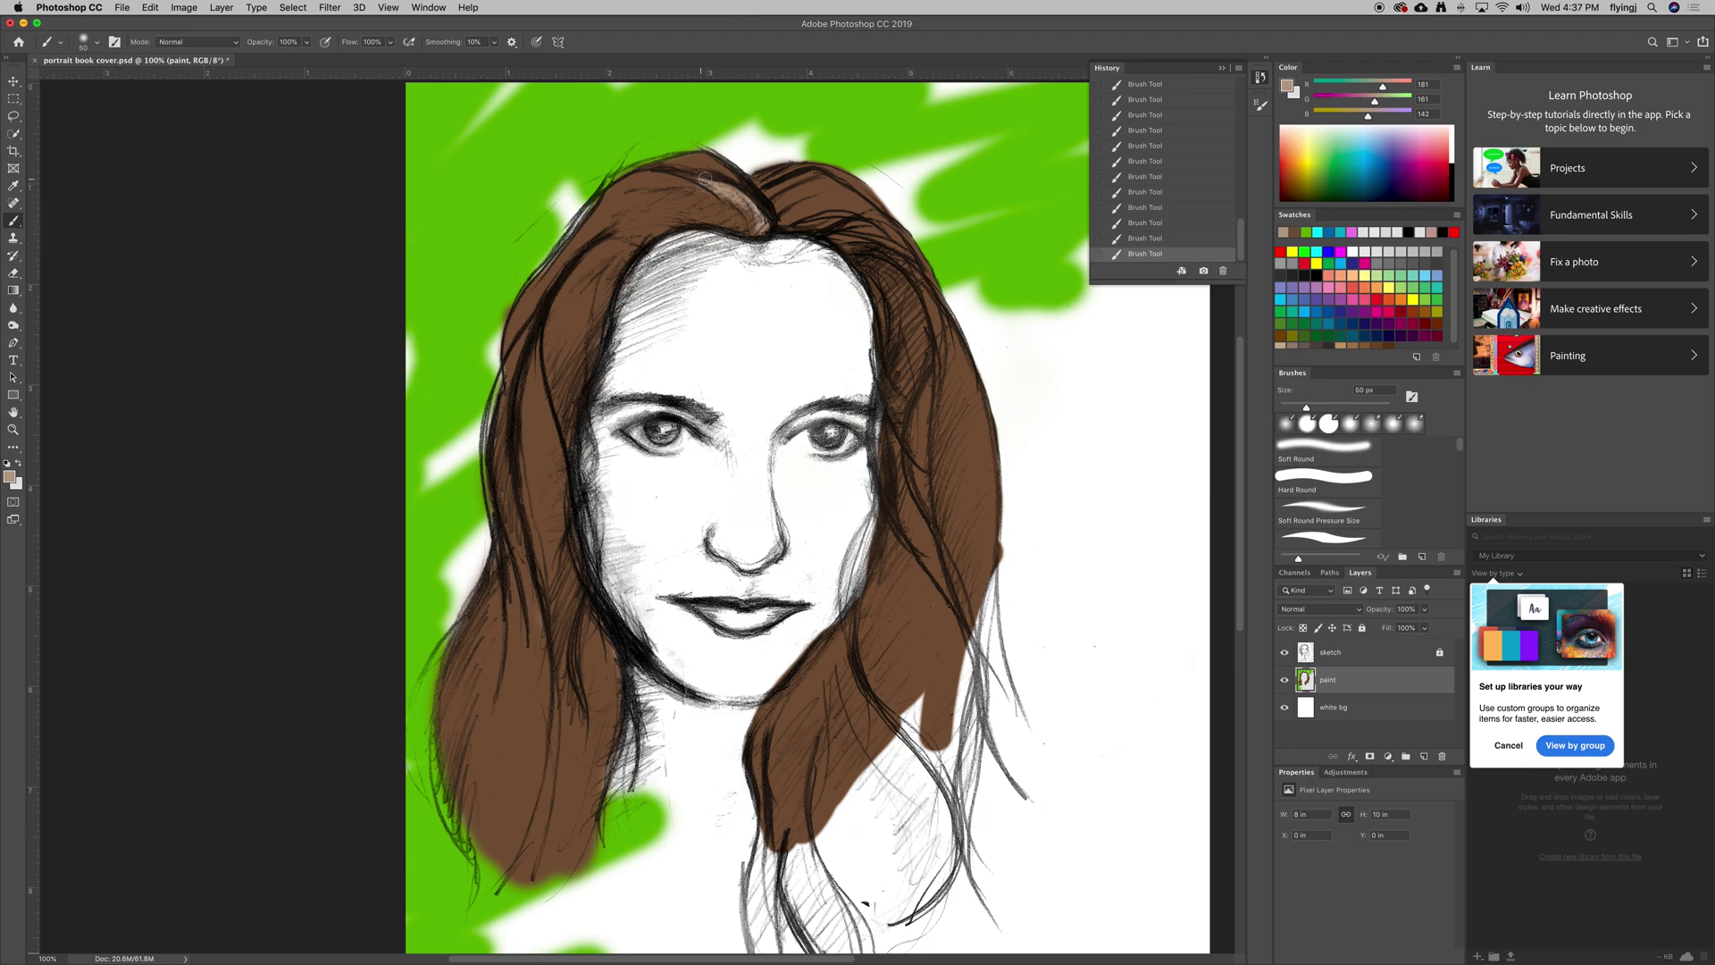
drag(600, 243, 564, 413)
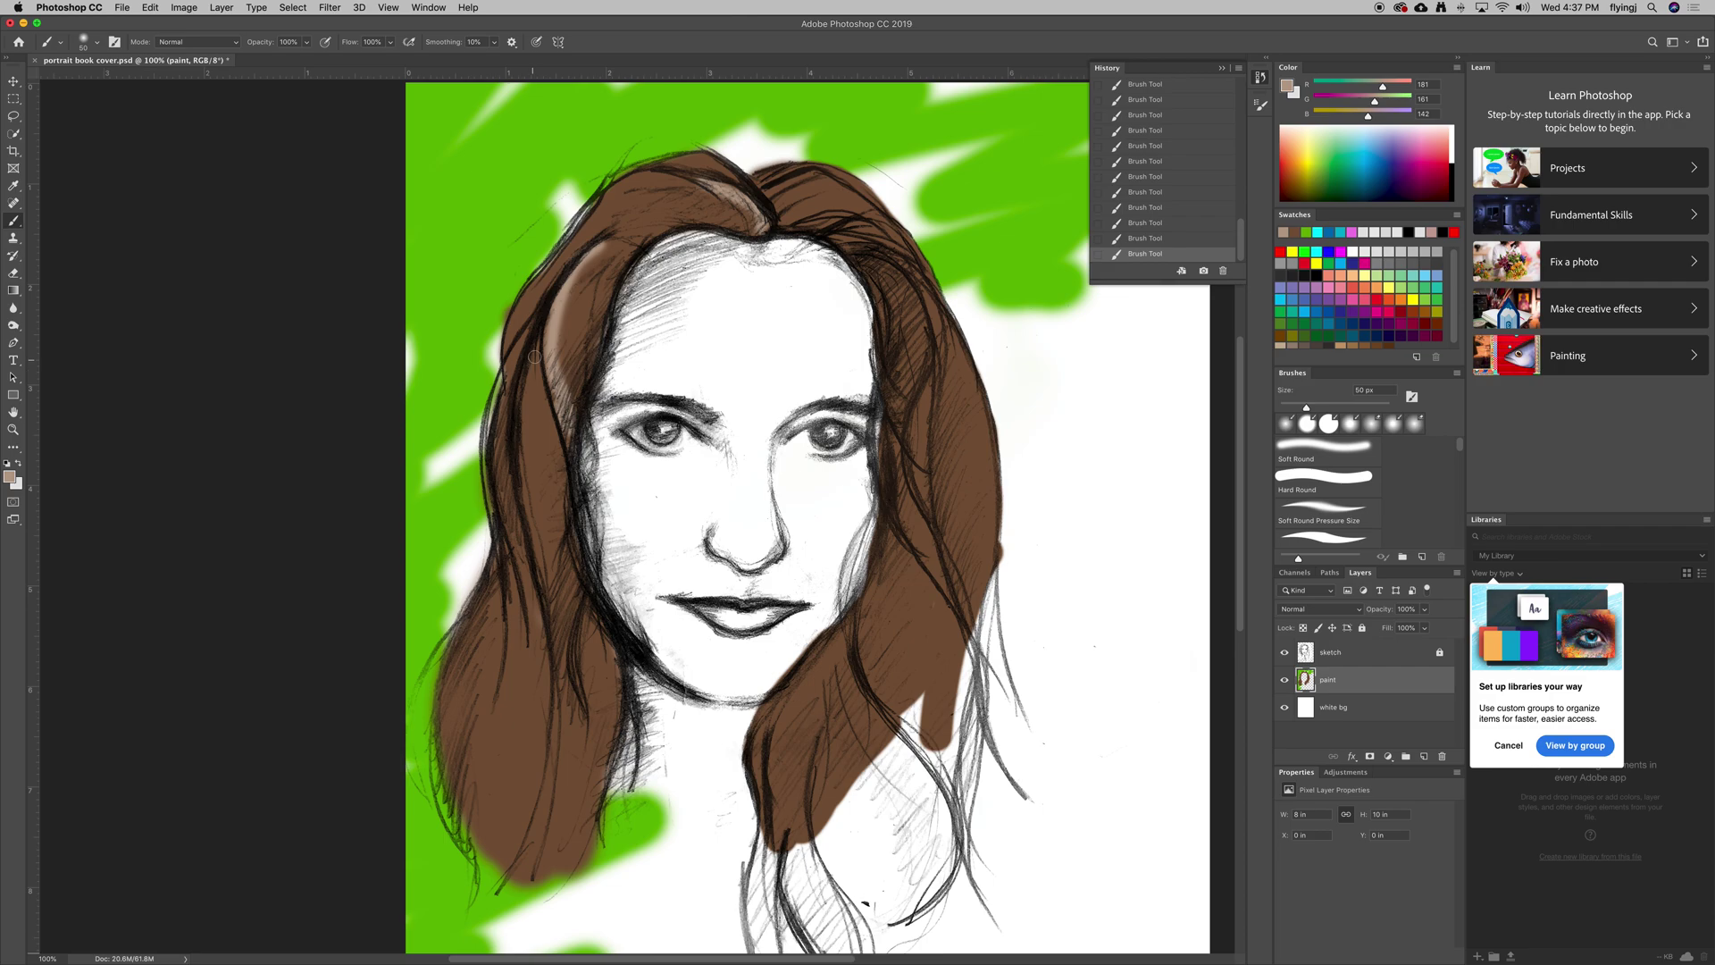
drag(521, 406, 544, 589)
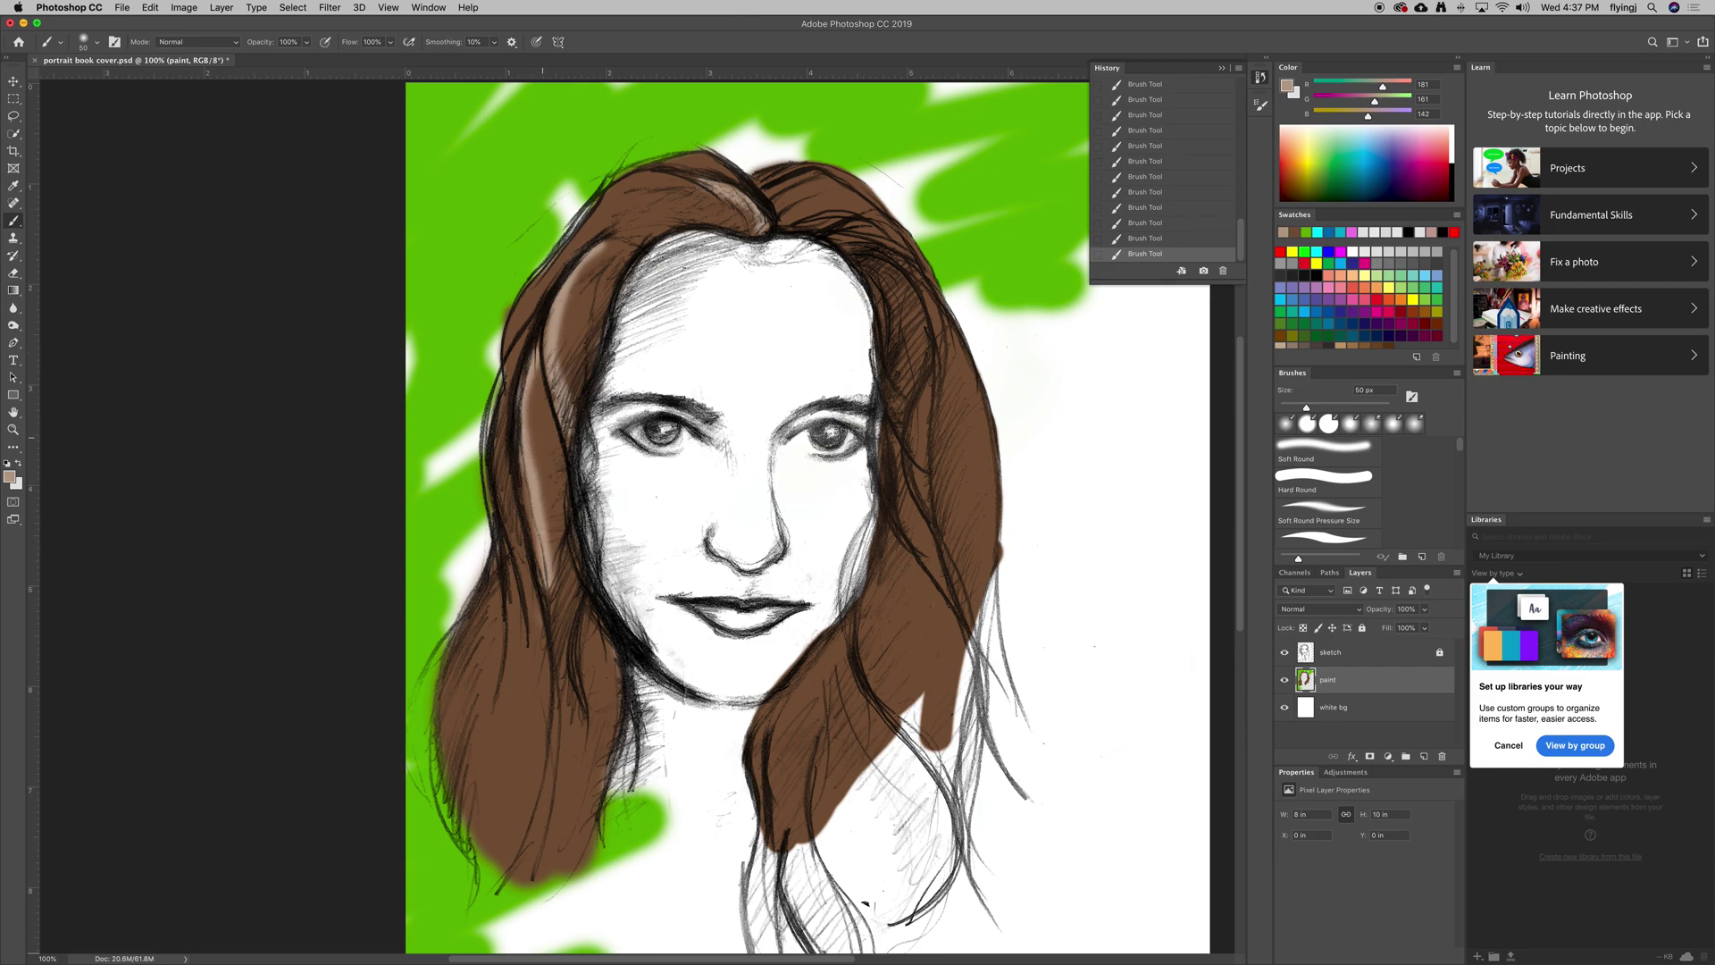
drag(533, 429, 546, 576)
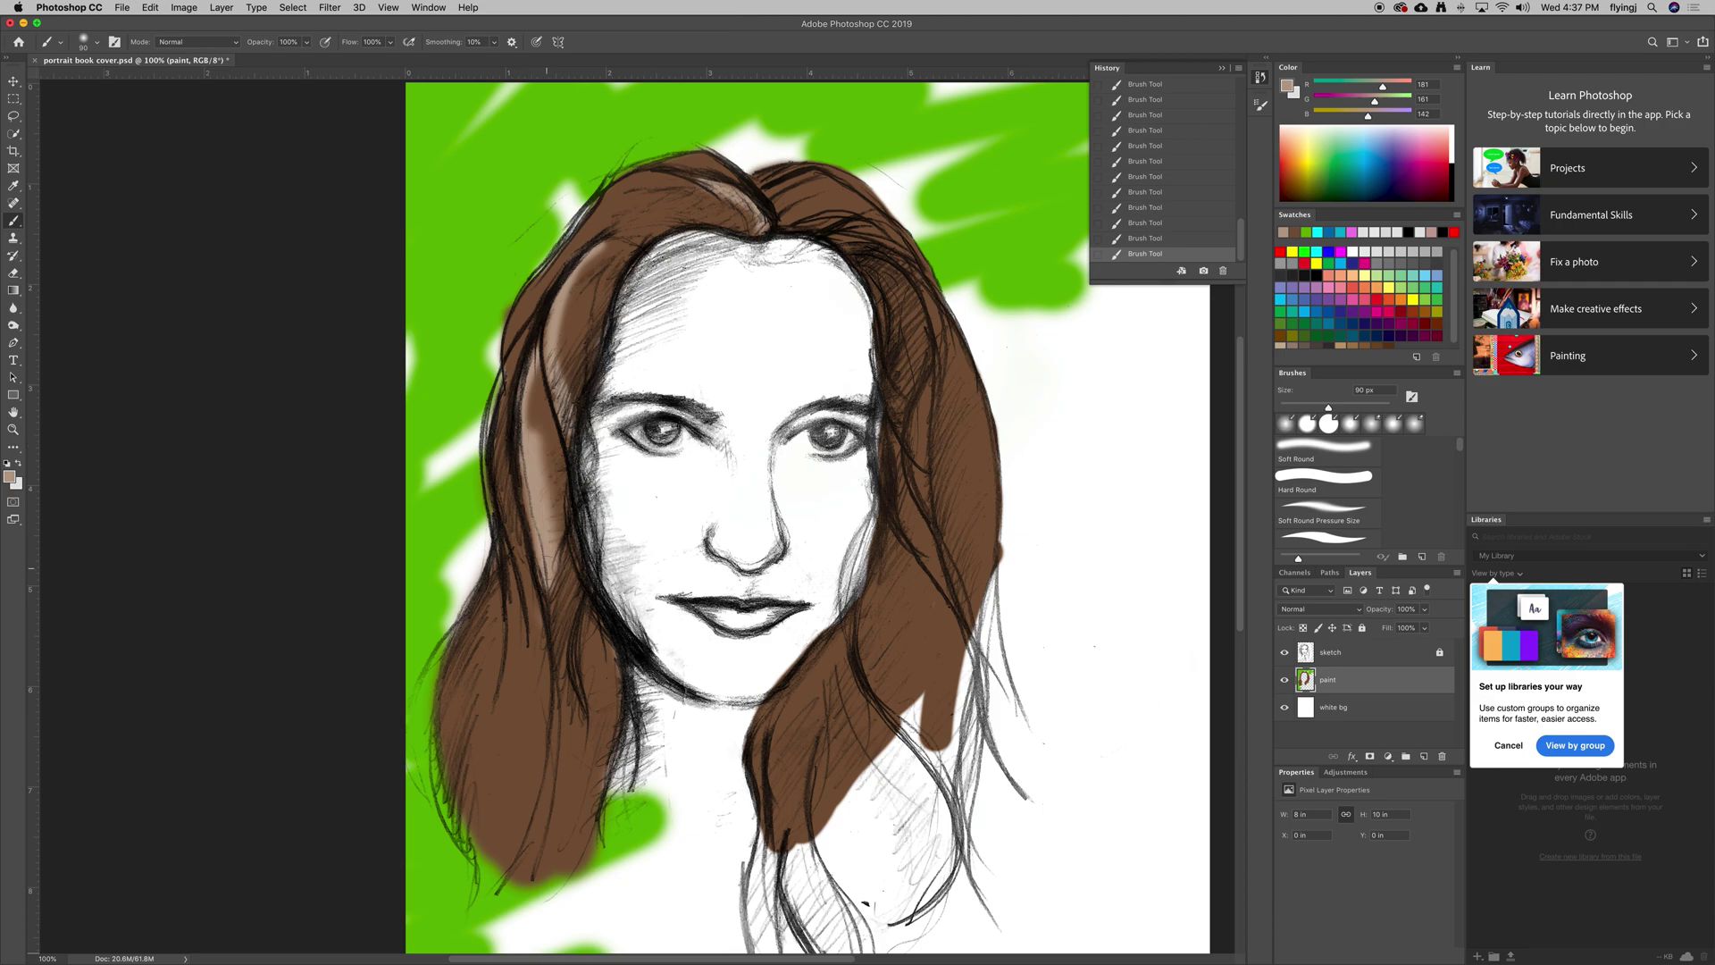
drag(533, 432, 538, 342)
drag(522, 630, 490, 852)
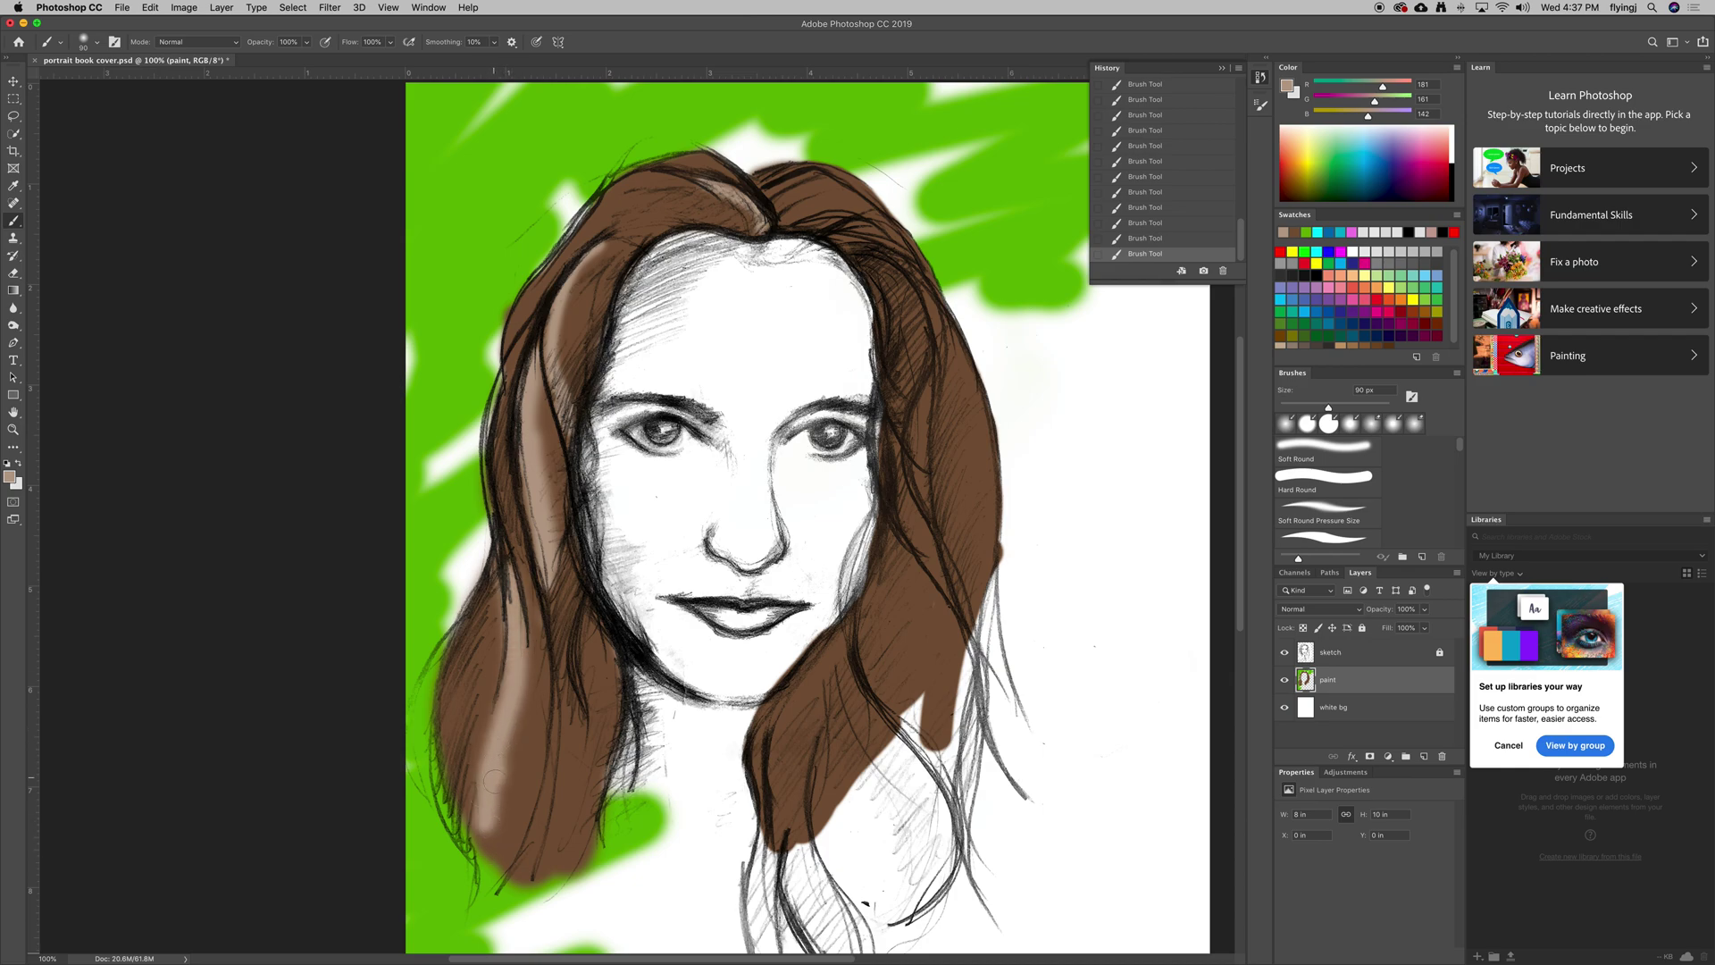
drag(513, 686, 506, 826)
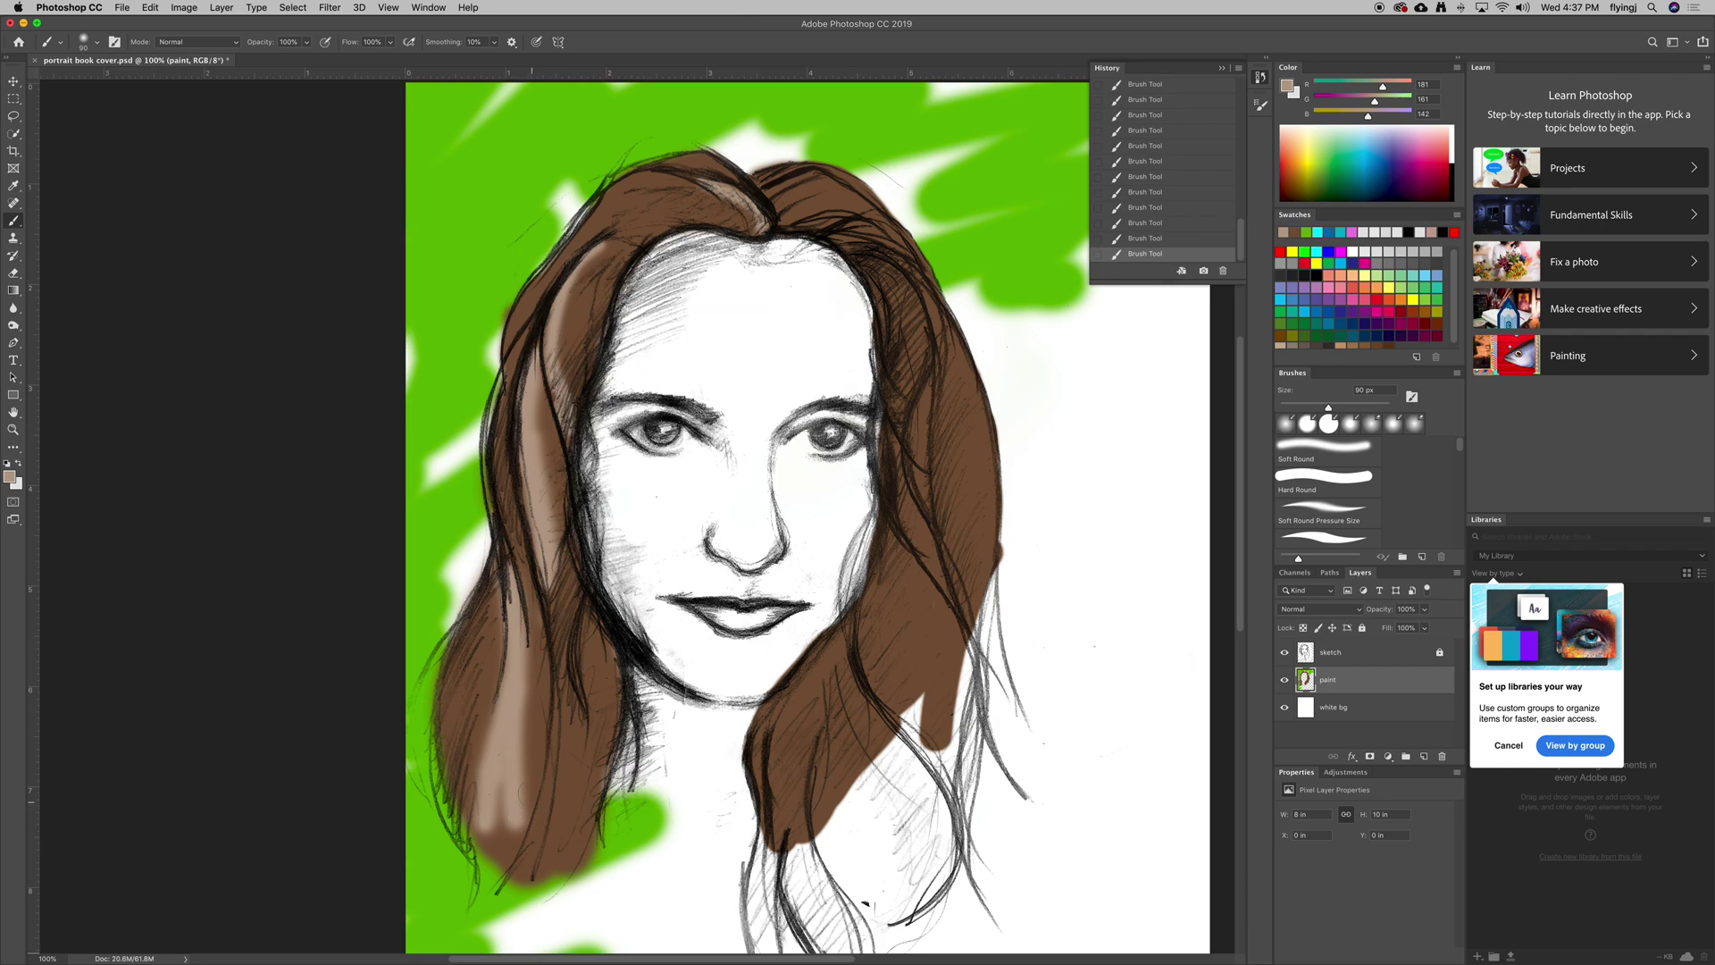
drag(533, 663, 505, 858)
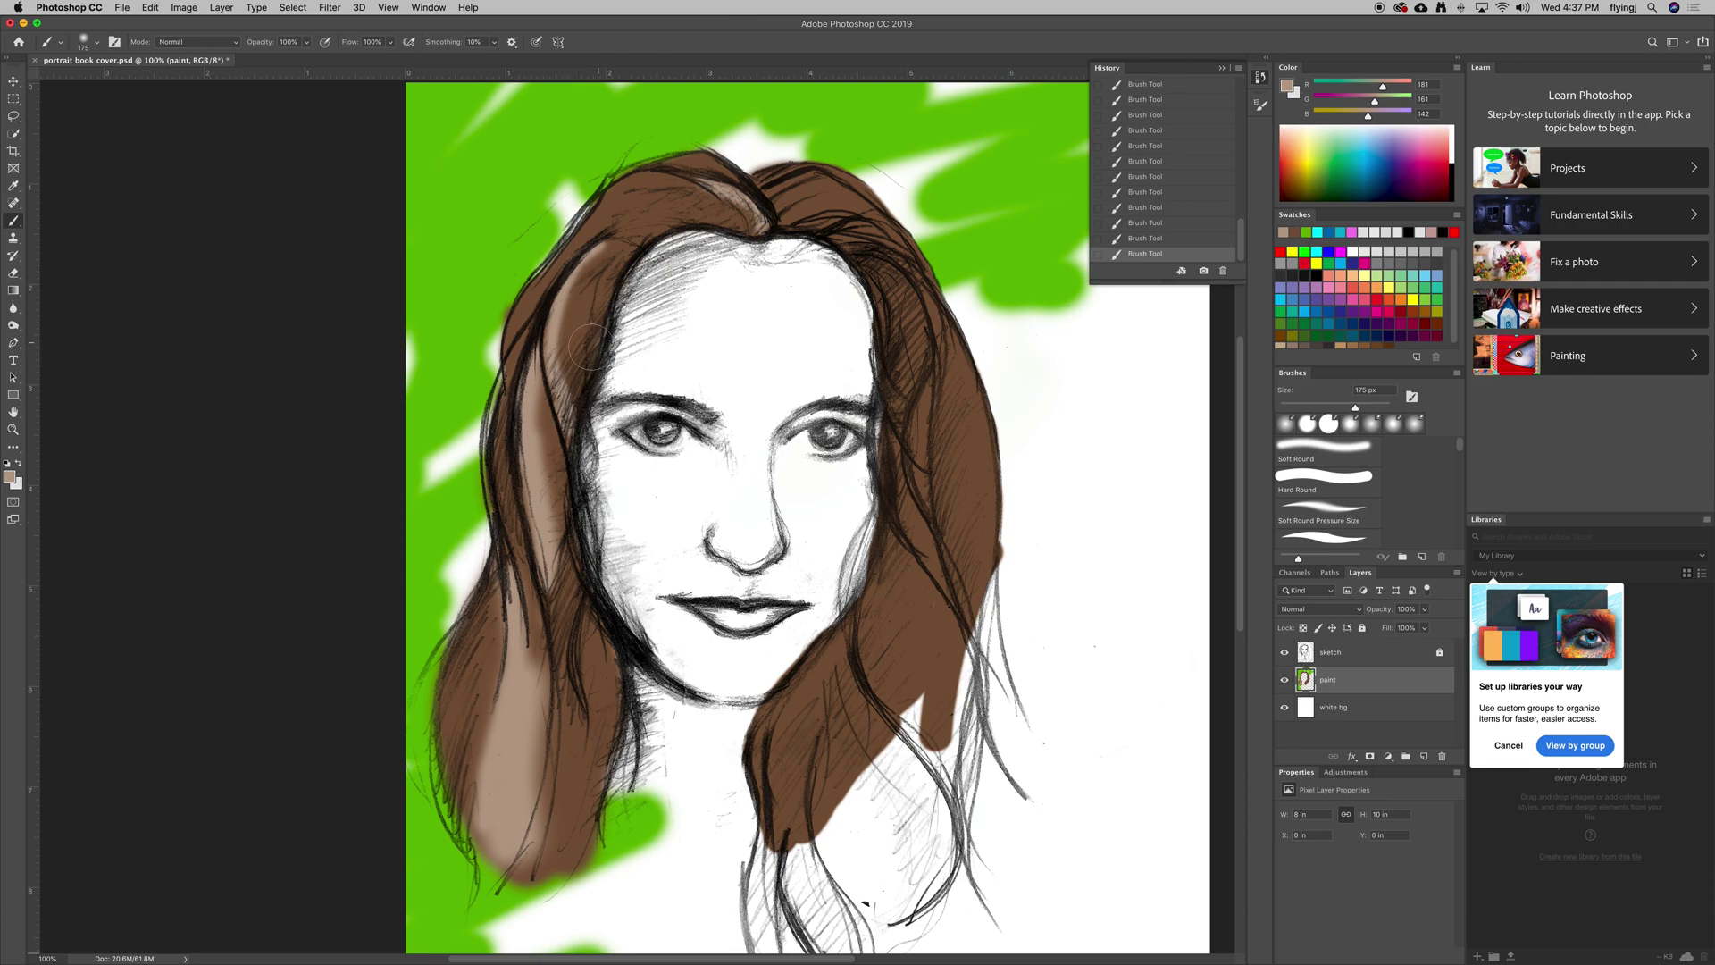
Choose a dark brown foreground colour and try a shading stroke on the left hair, then undo it
click(10, 477)
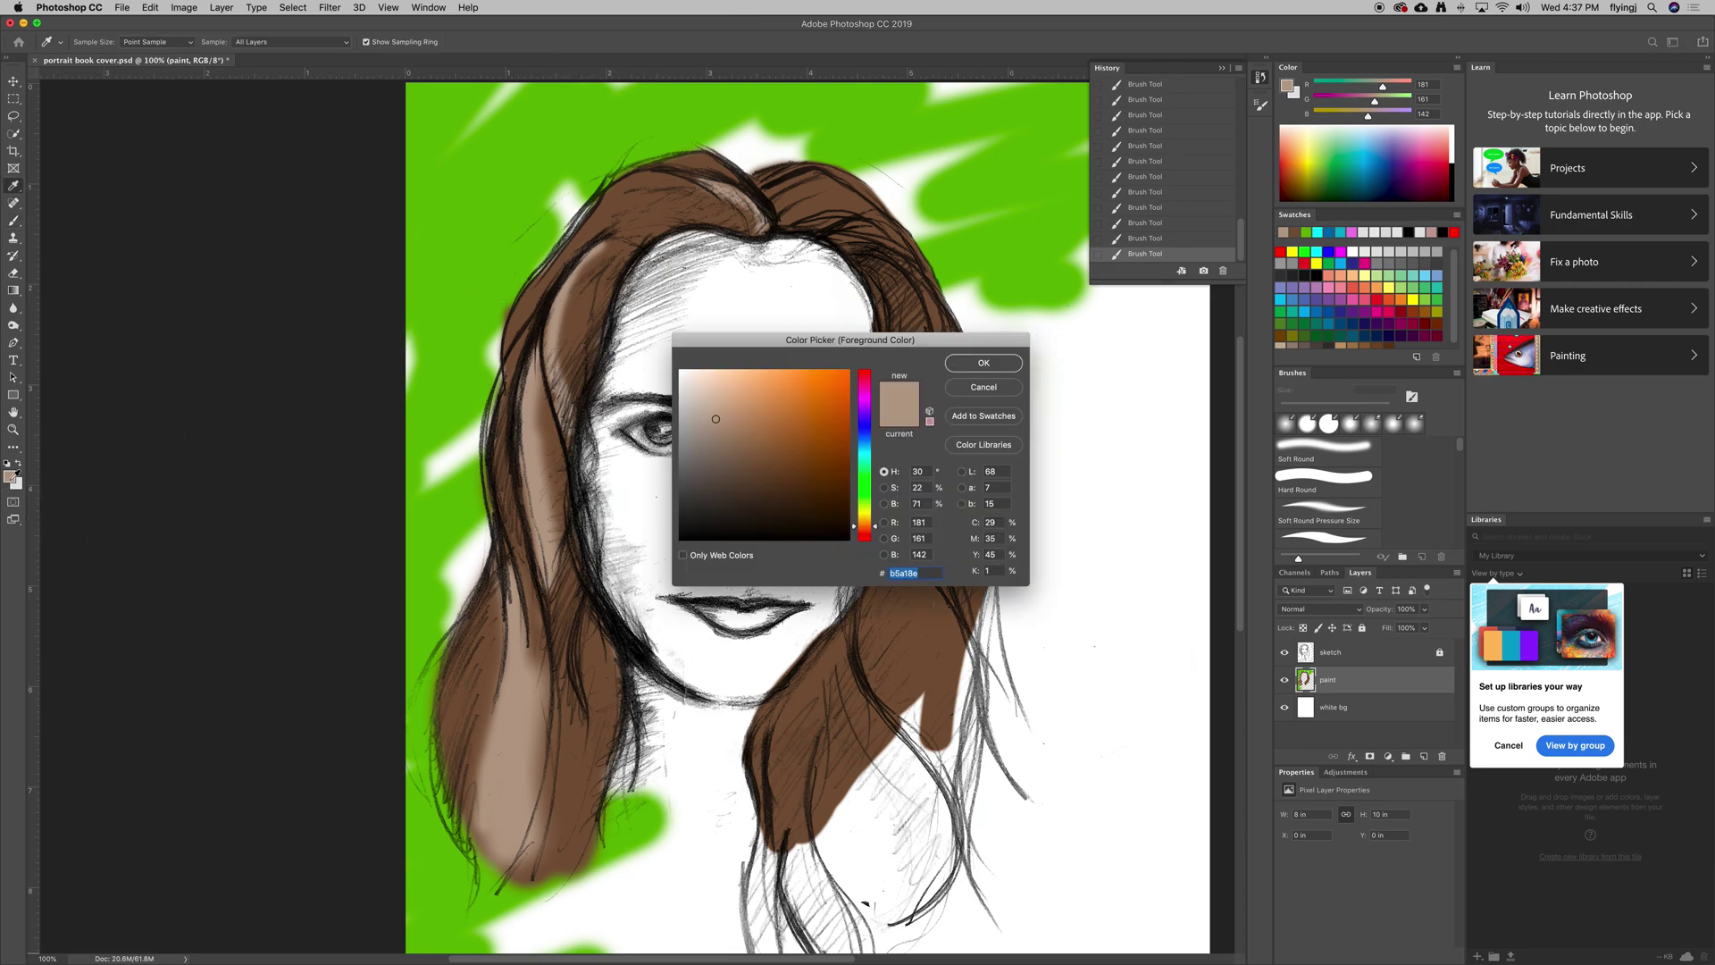
click(747, 484)
click(752, 503)
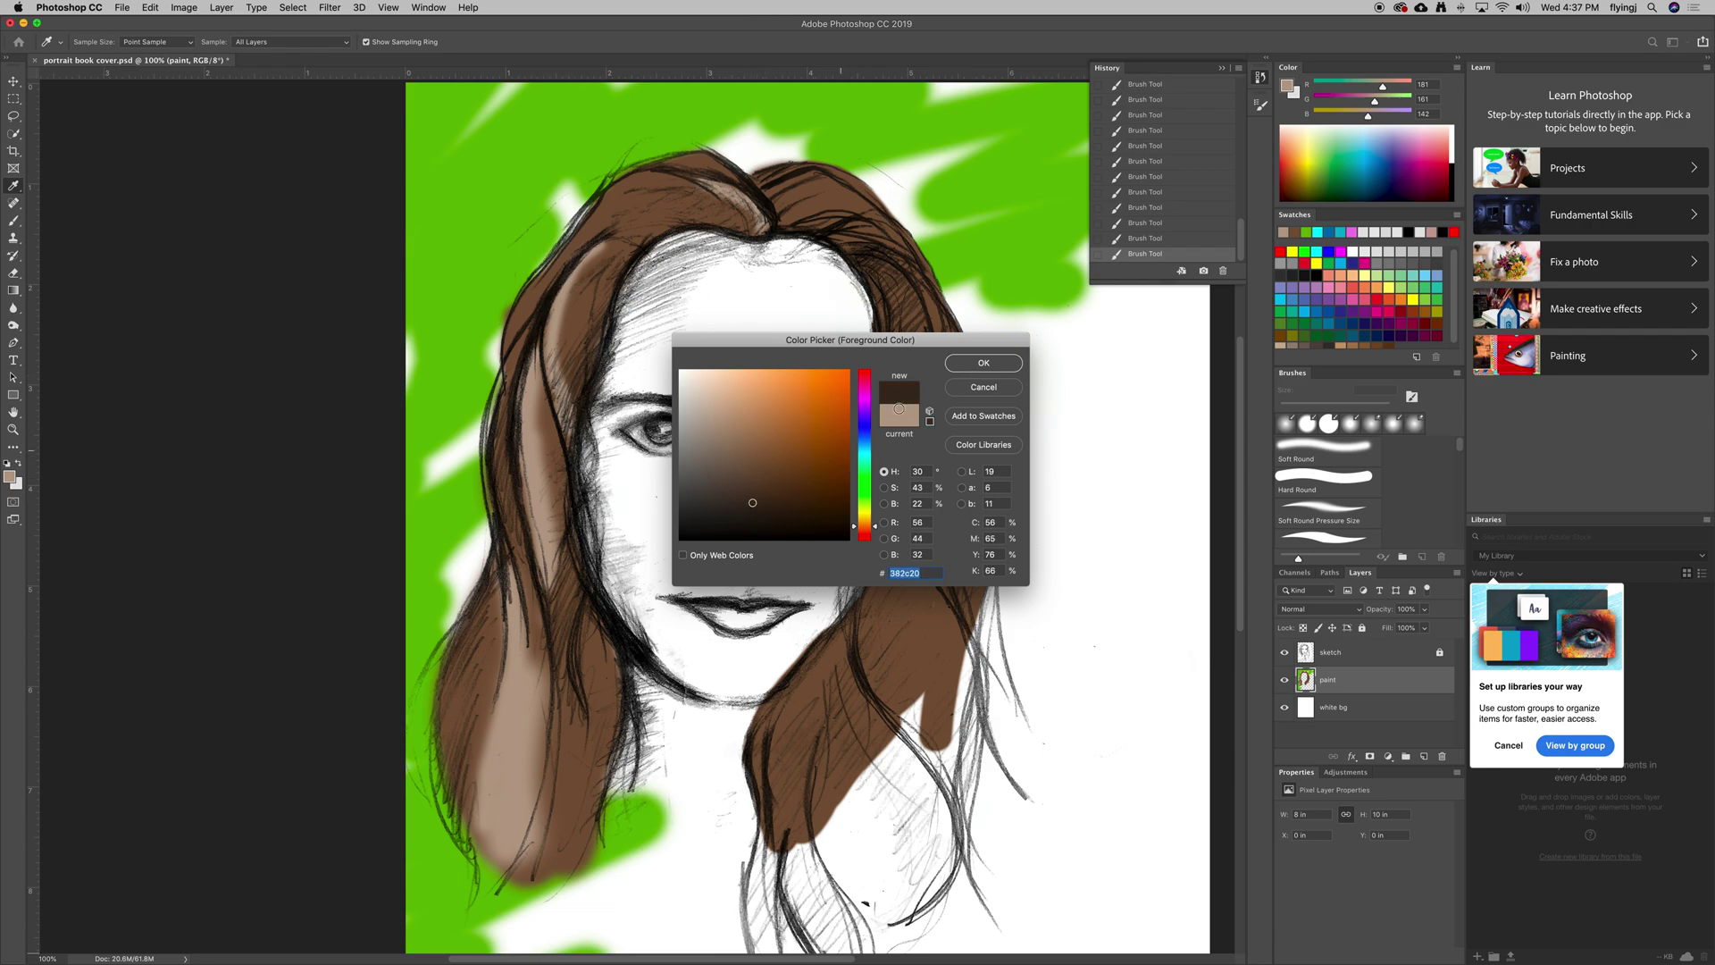
click(983, 363)
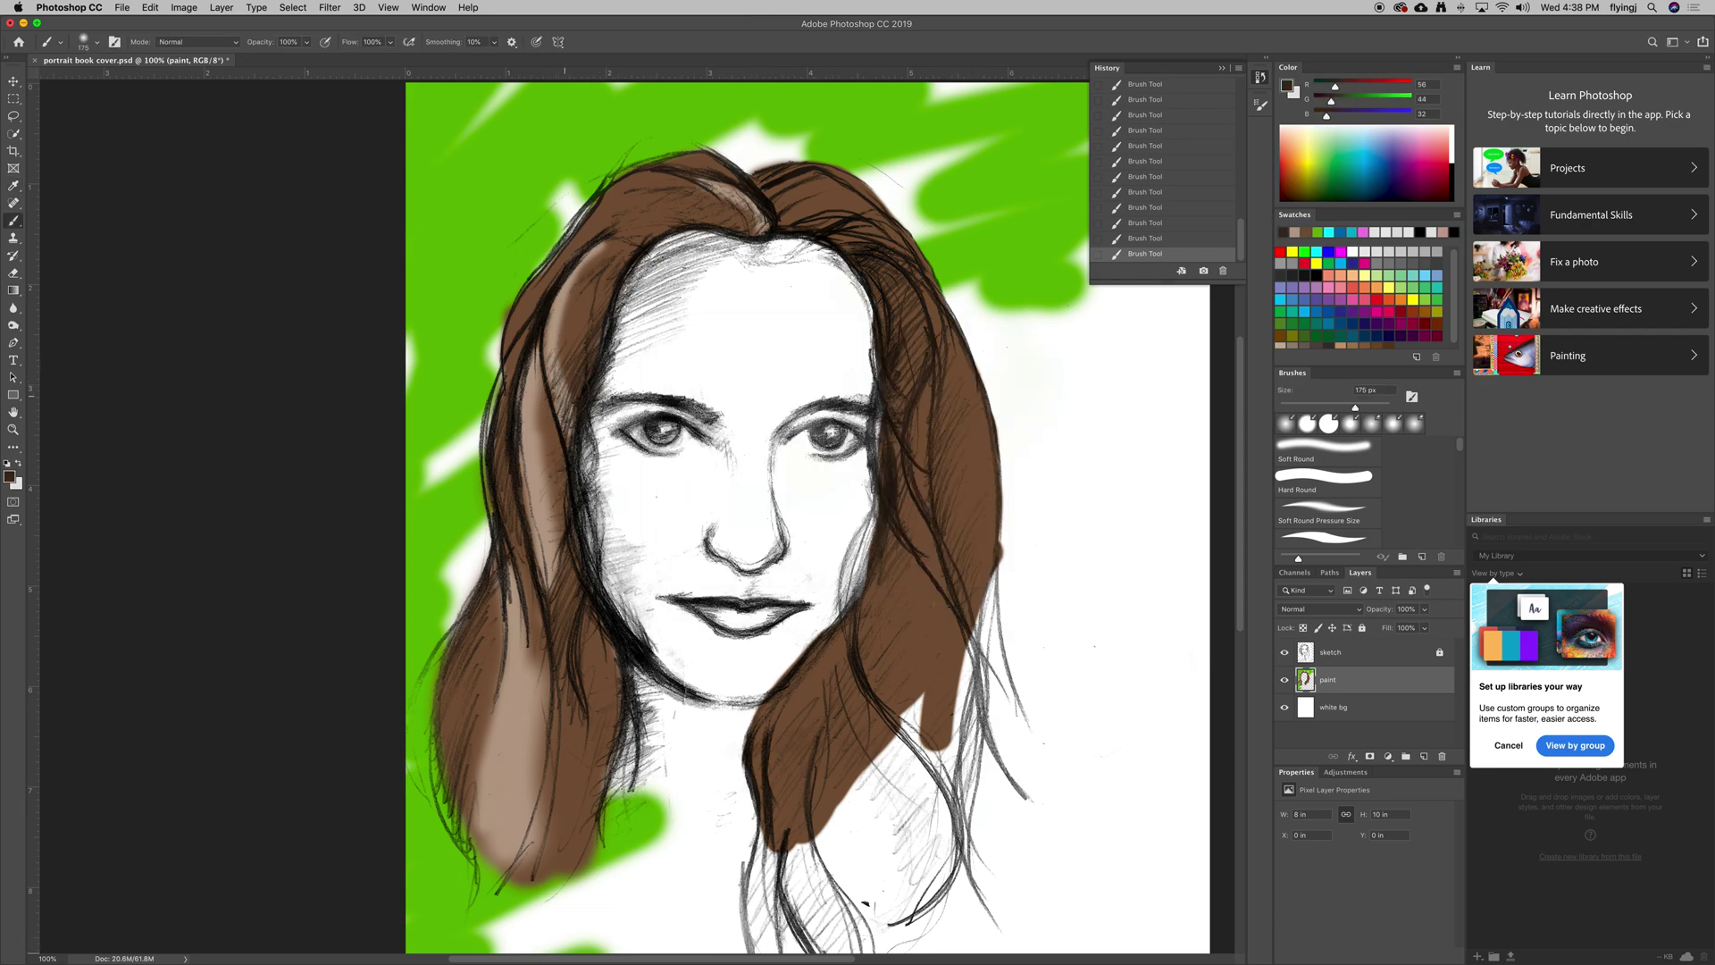
drag(564, 393, 596, 344)
key(ctrl+z)
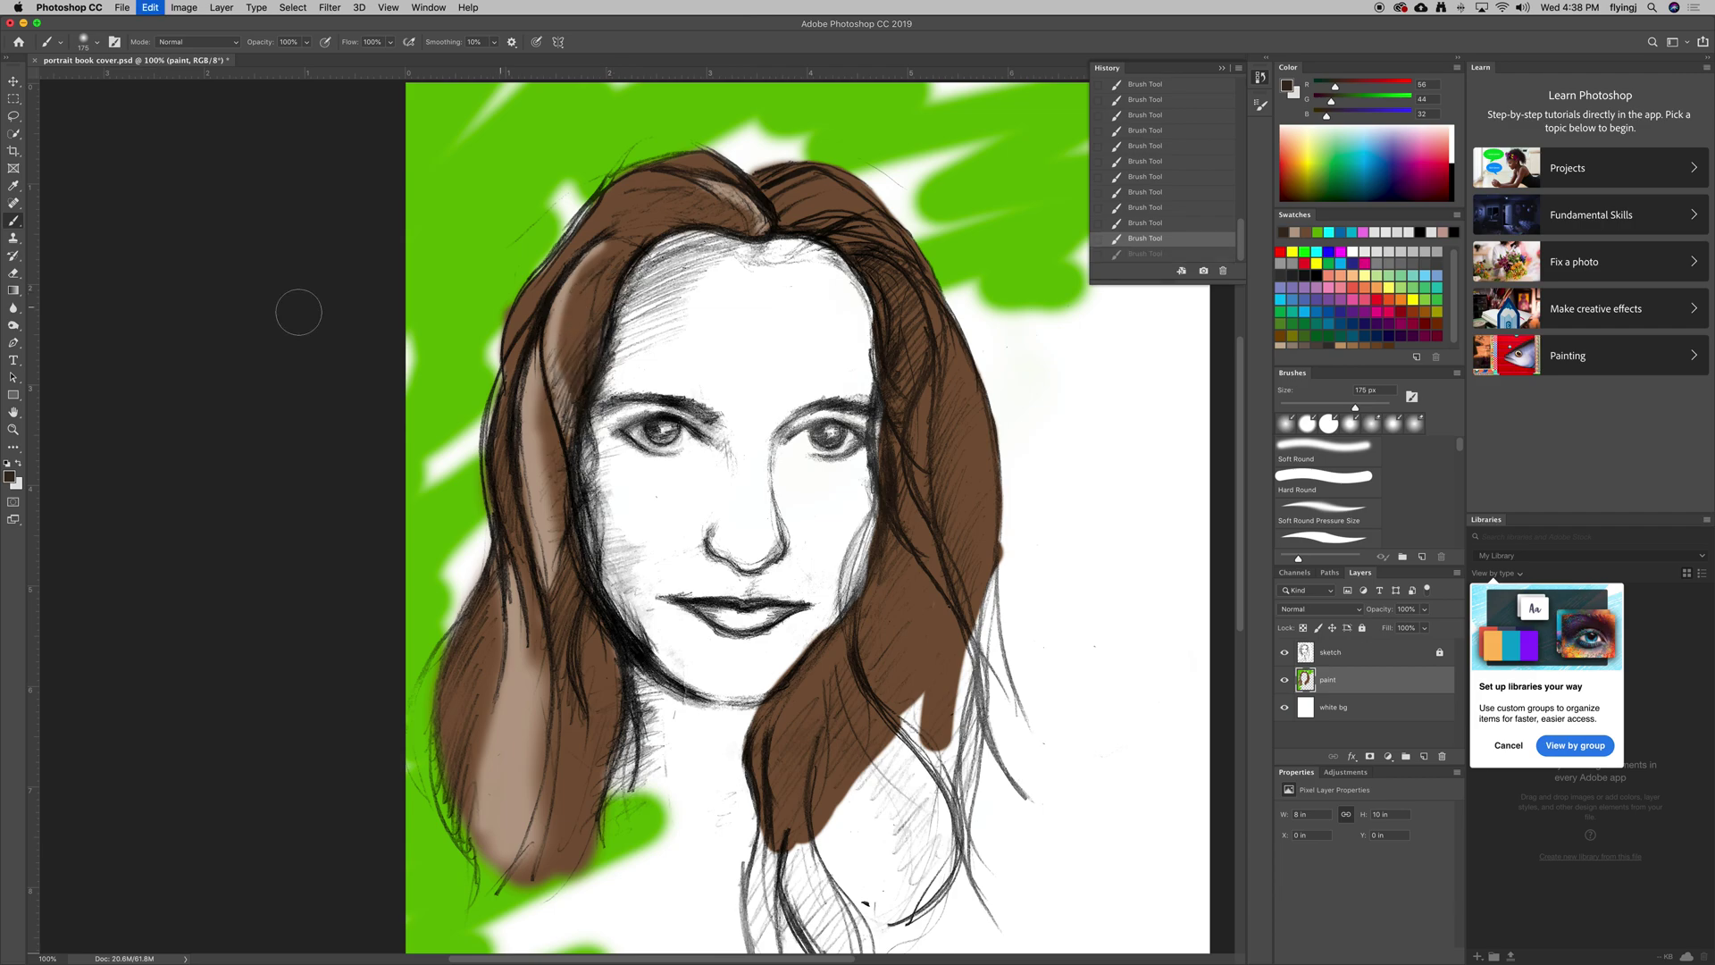
Switch to a lighter greyish brown, zoom in, shrink the brush, and try a hair stroke, undoing it
click(8, 477)
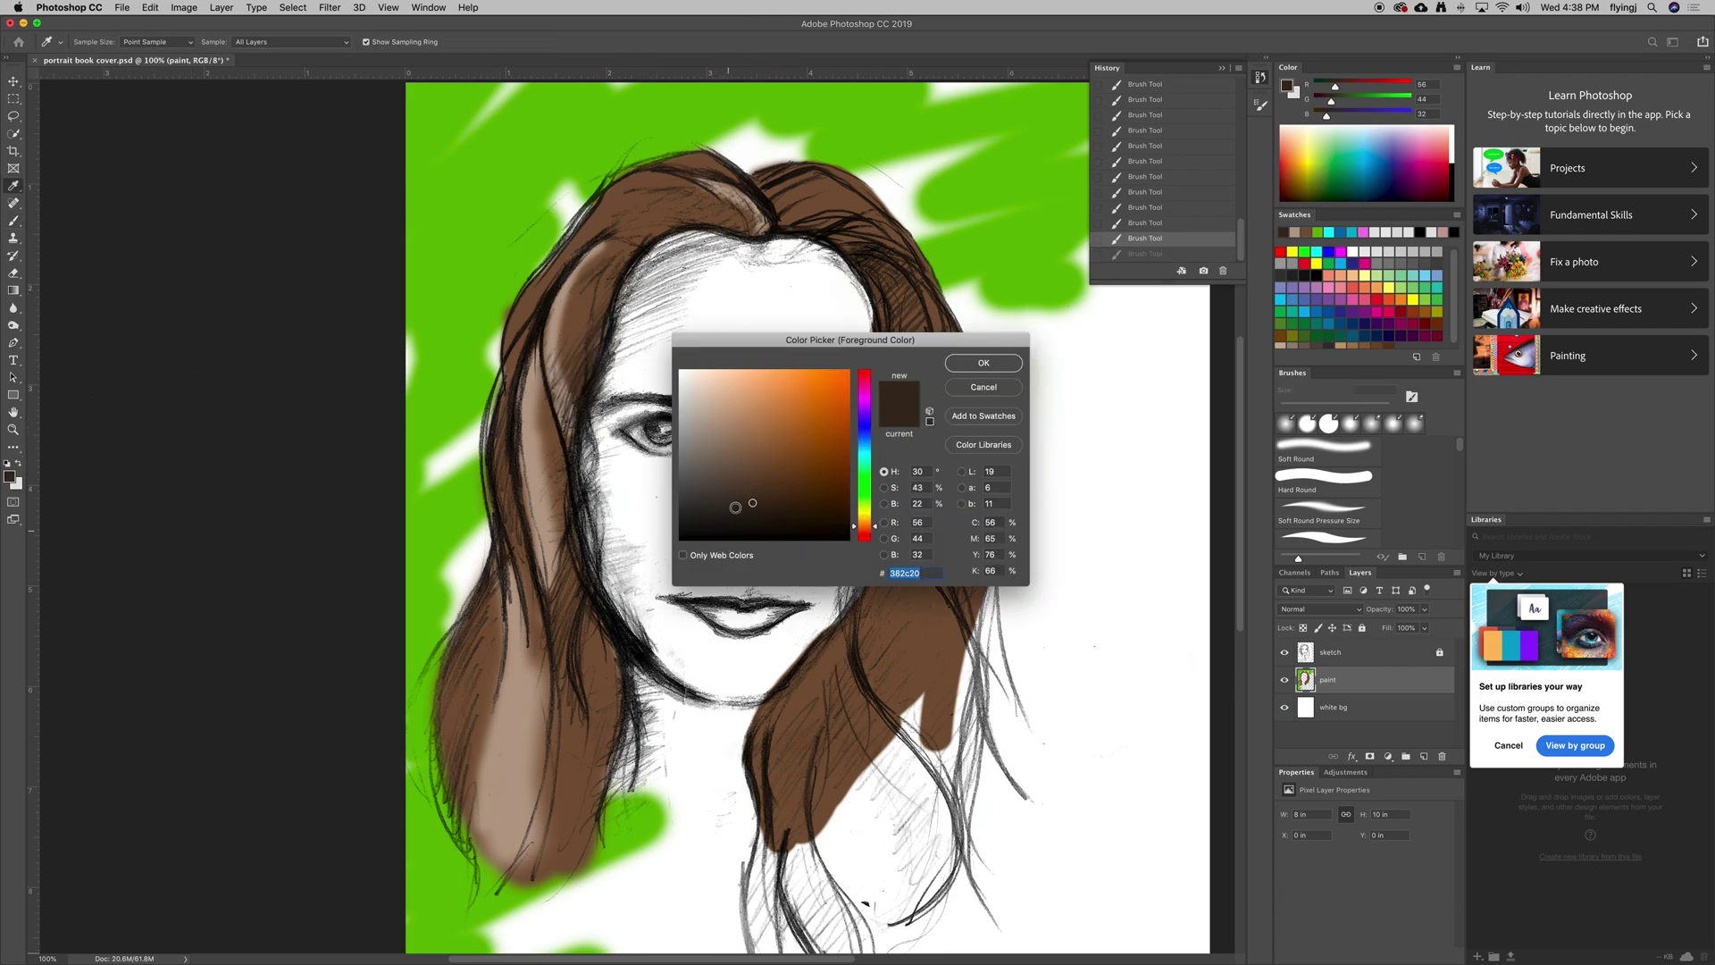
click(733, 488)
click(984, 363)
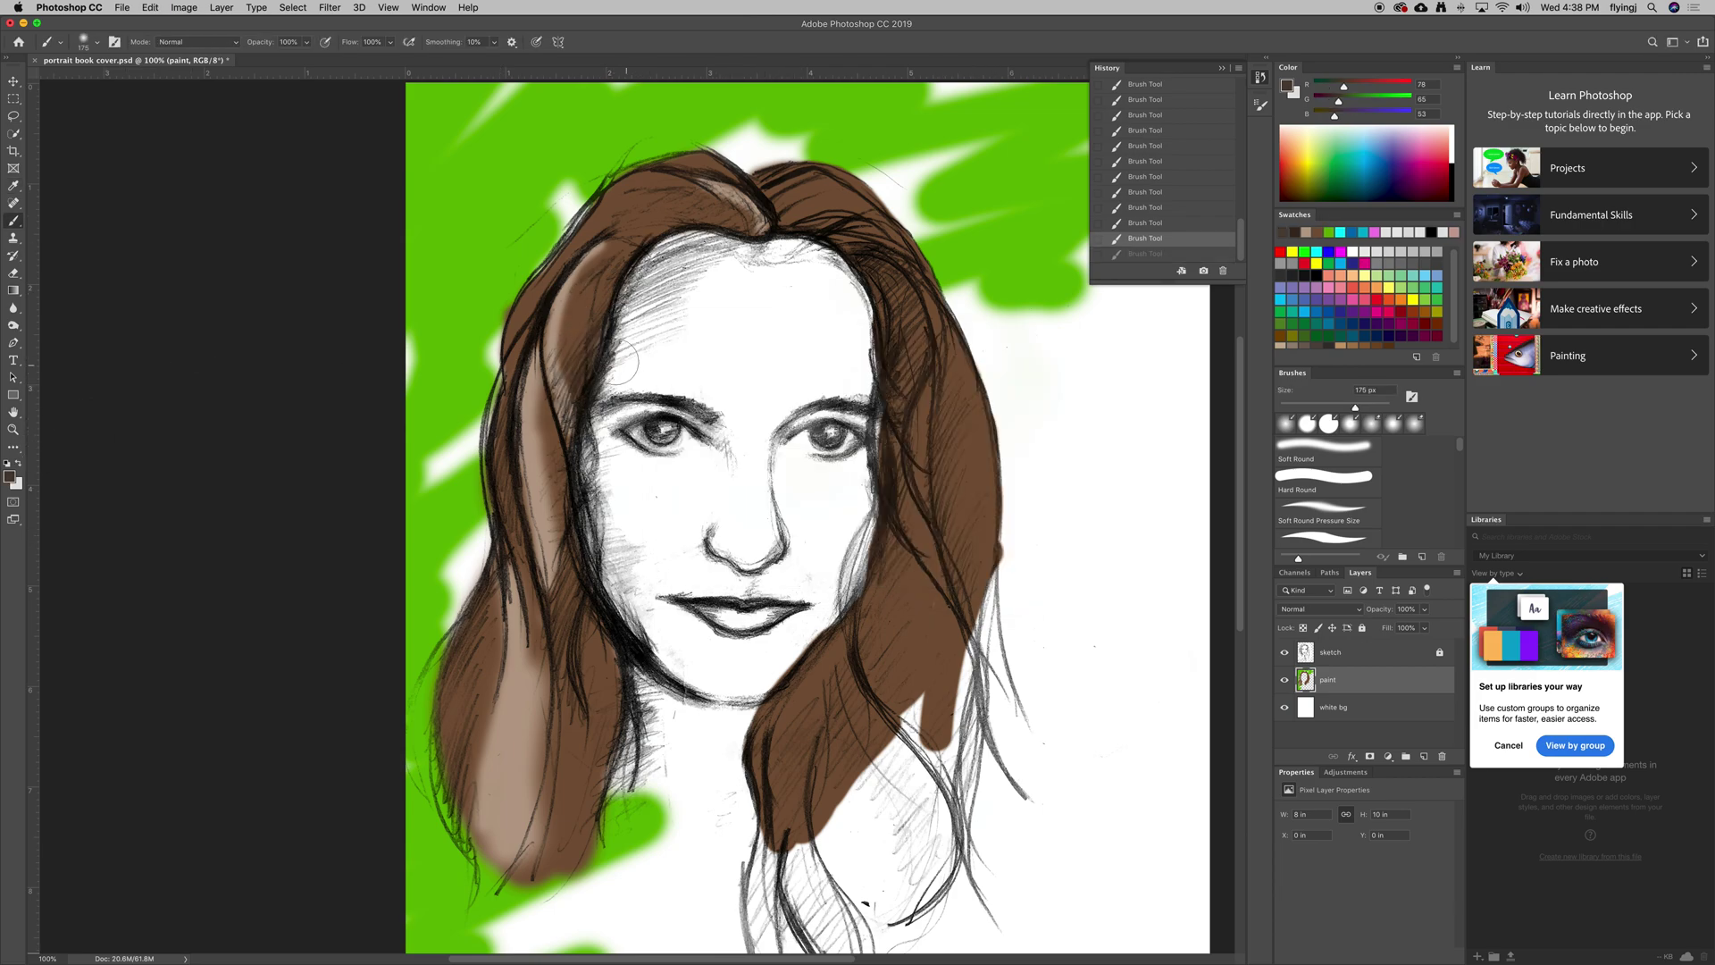
alt+scroll(577, 377, up, 2)
alt+scroll(576, 377, up, 2)
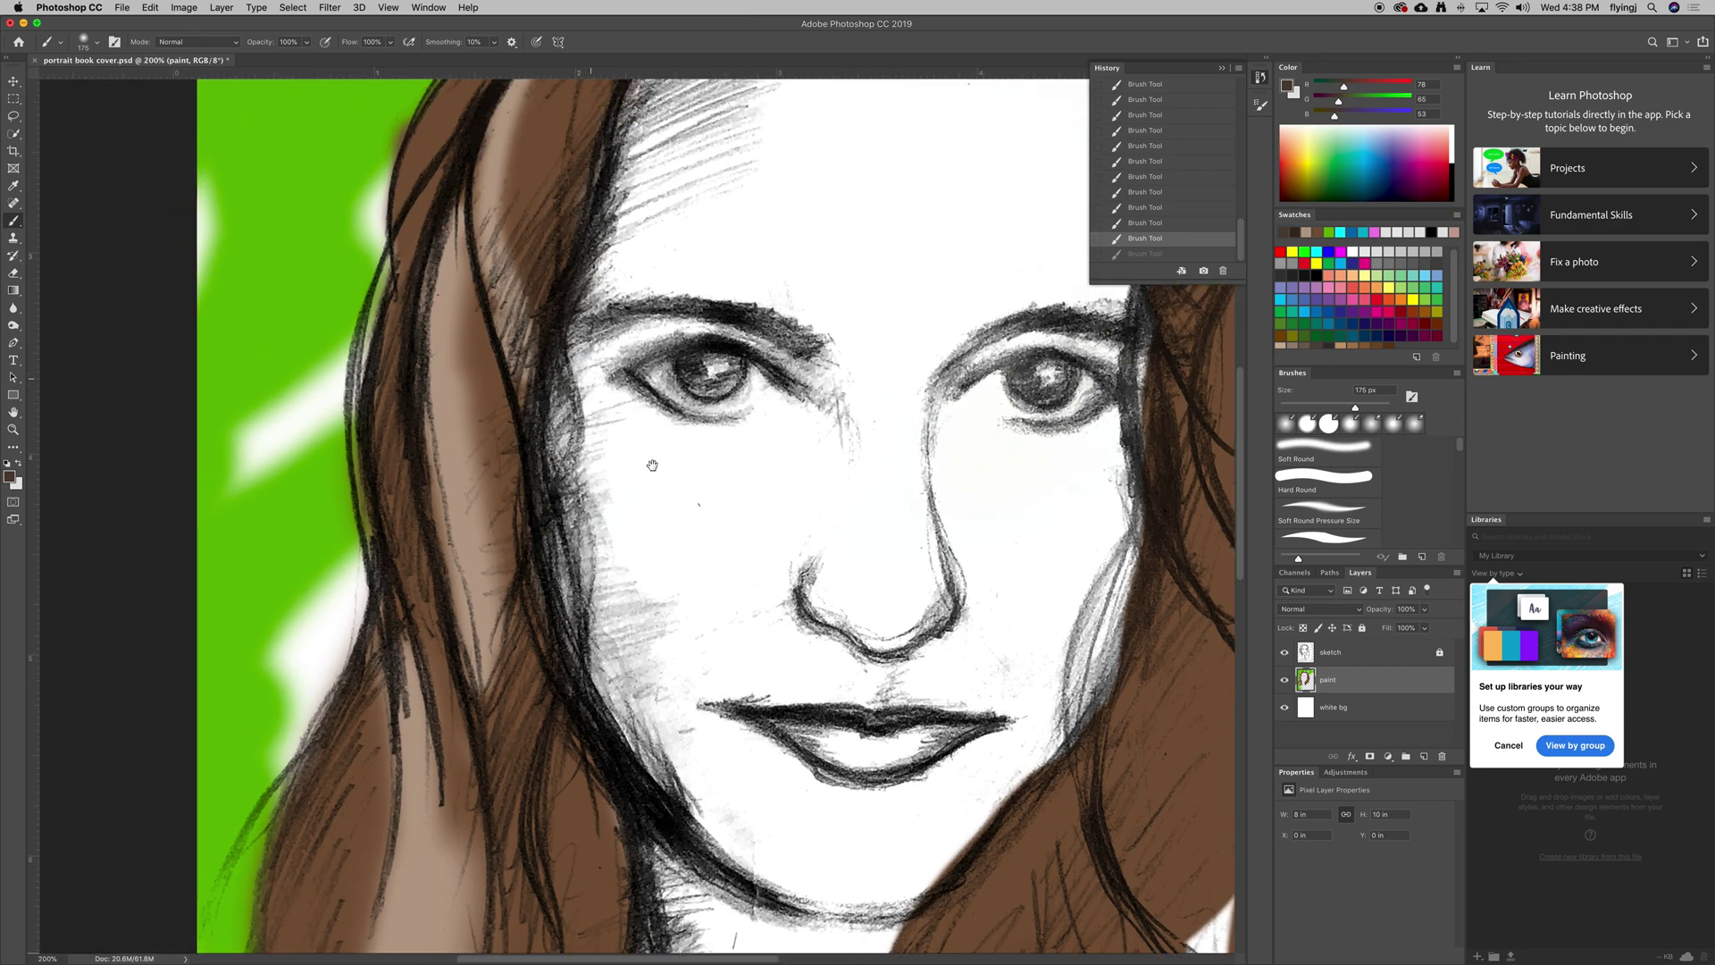
alt+scroll(576, 377, up, 1)
key(bracketleft)
key(bracketleft)
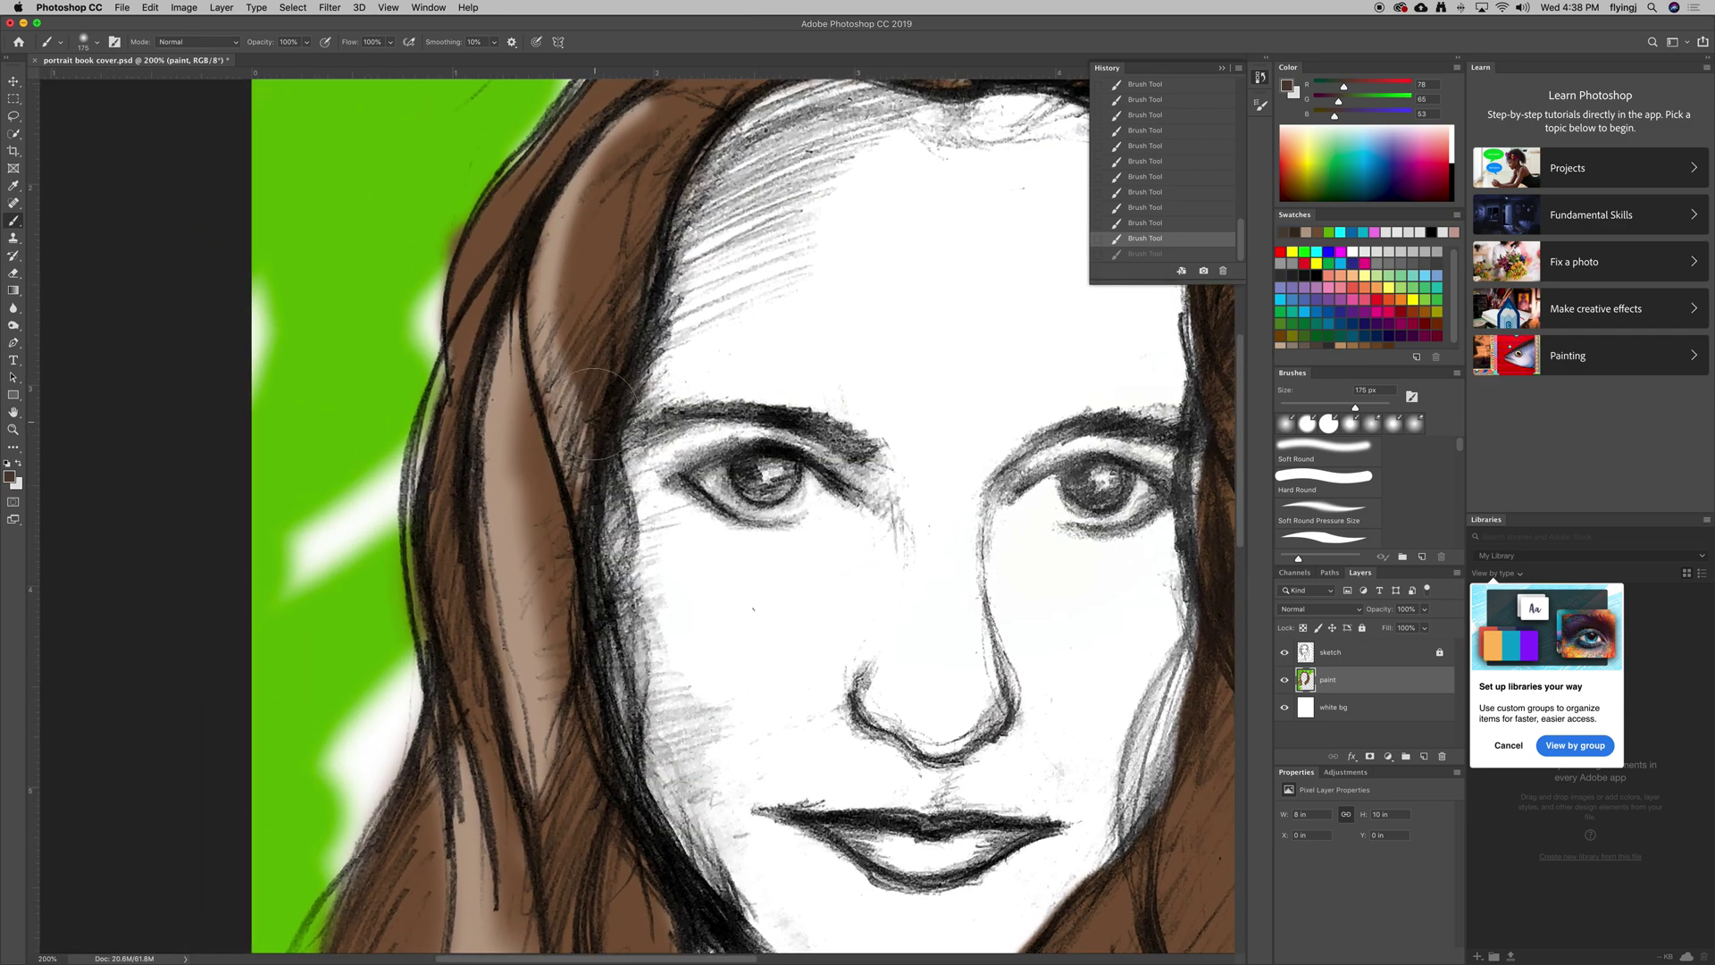
key(bracketleft)
key(bracketleft)
key(bracketleft)
mouse_move(570, 495)
mouse_down()
mouse_move(630, 284)
mouse_move(586, 299)
mouse_move(553, 393)
mouse_up()
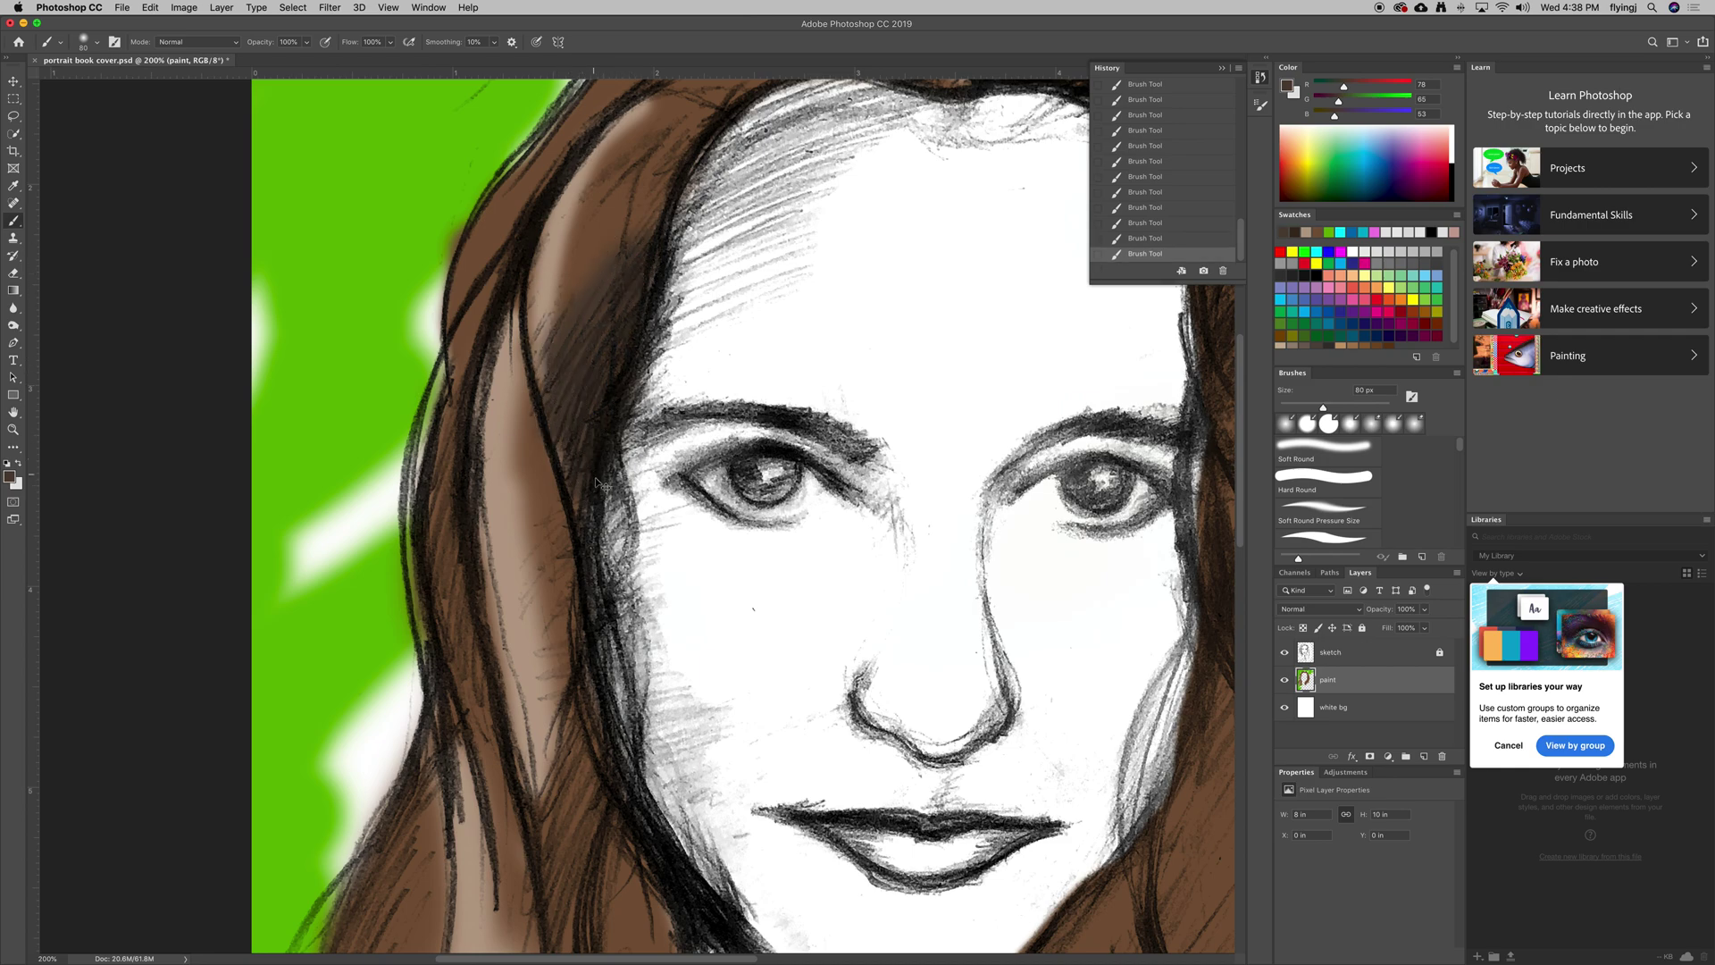
key(ctrl+z)
key(ctrl+z)
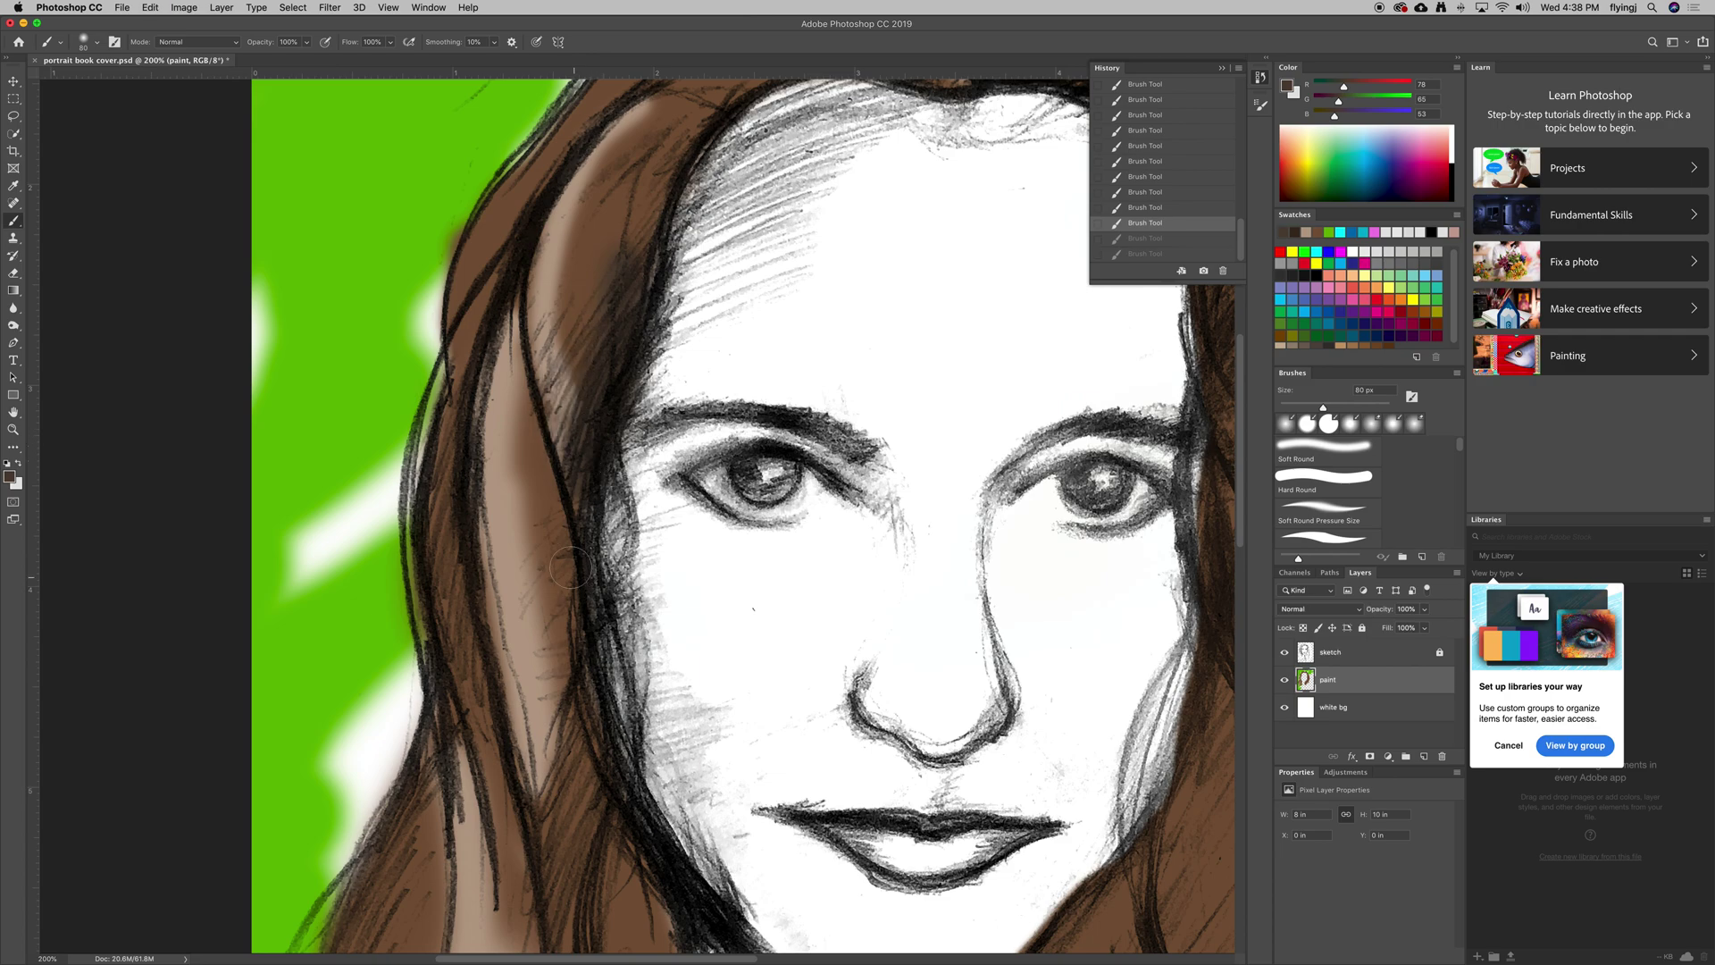
Shade the hair beside the jaw dark brown, then try a near-black stroke and undo it
drag(454, 614, 510, 745)
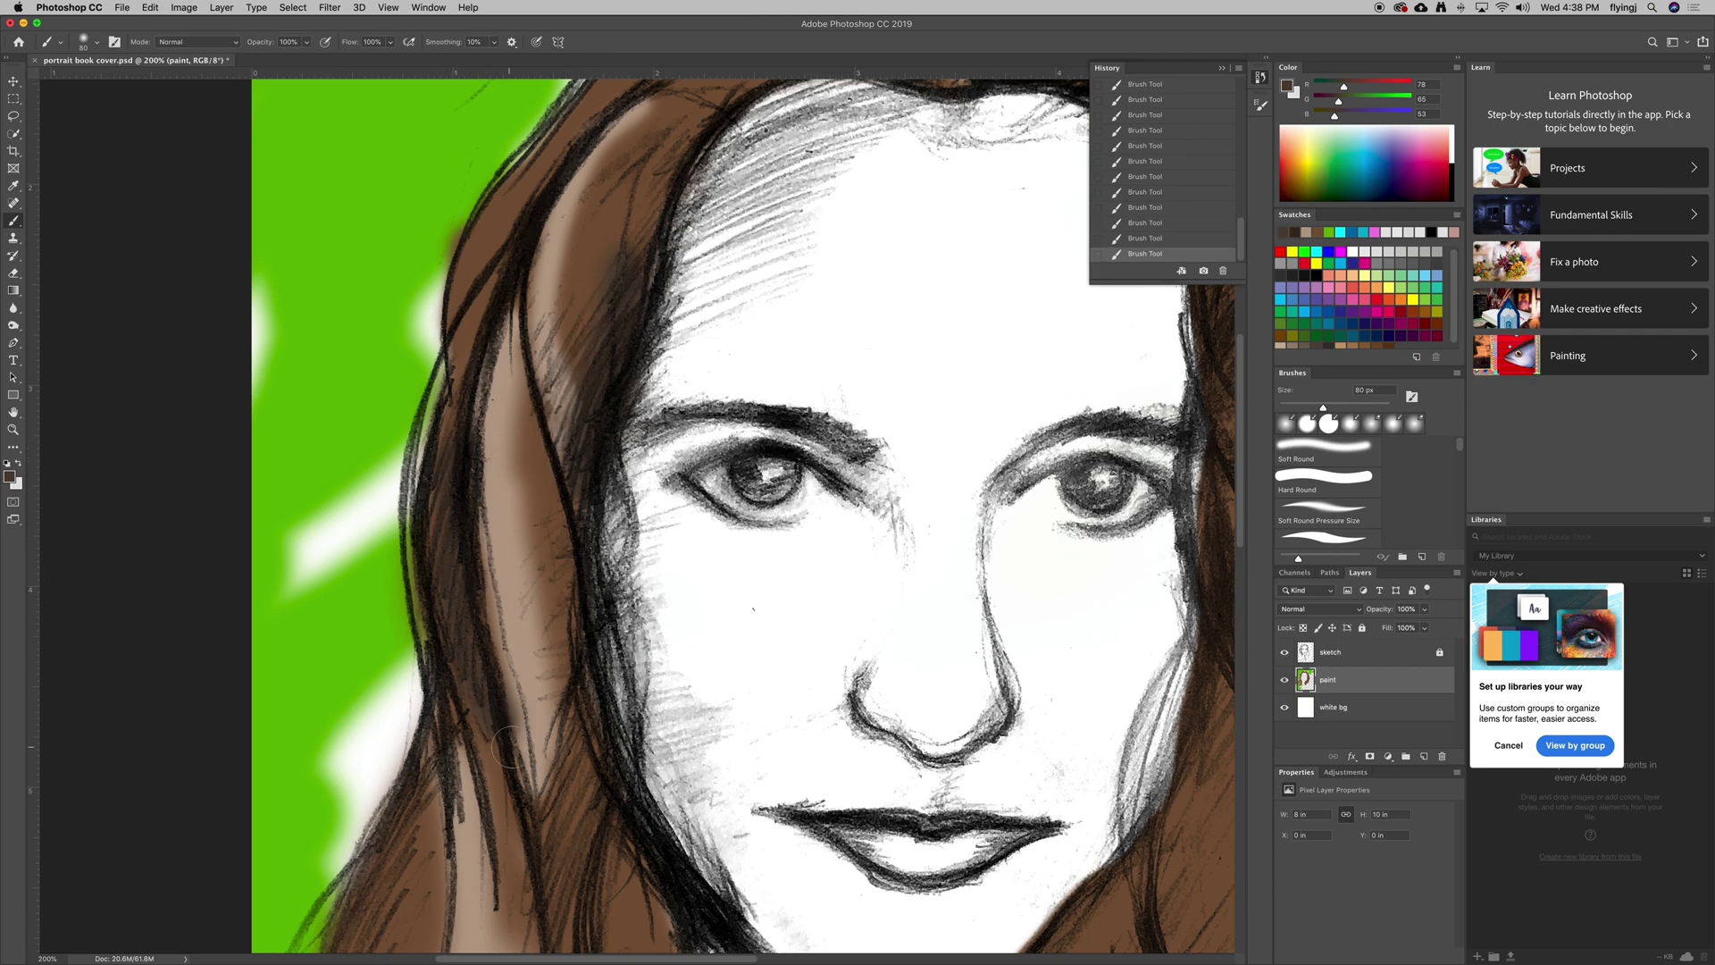
drag(547, 690, 583, 425)
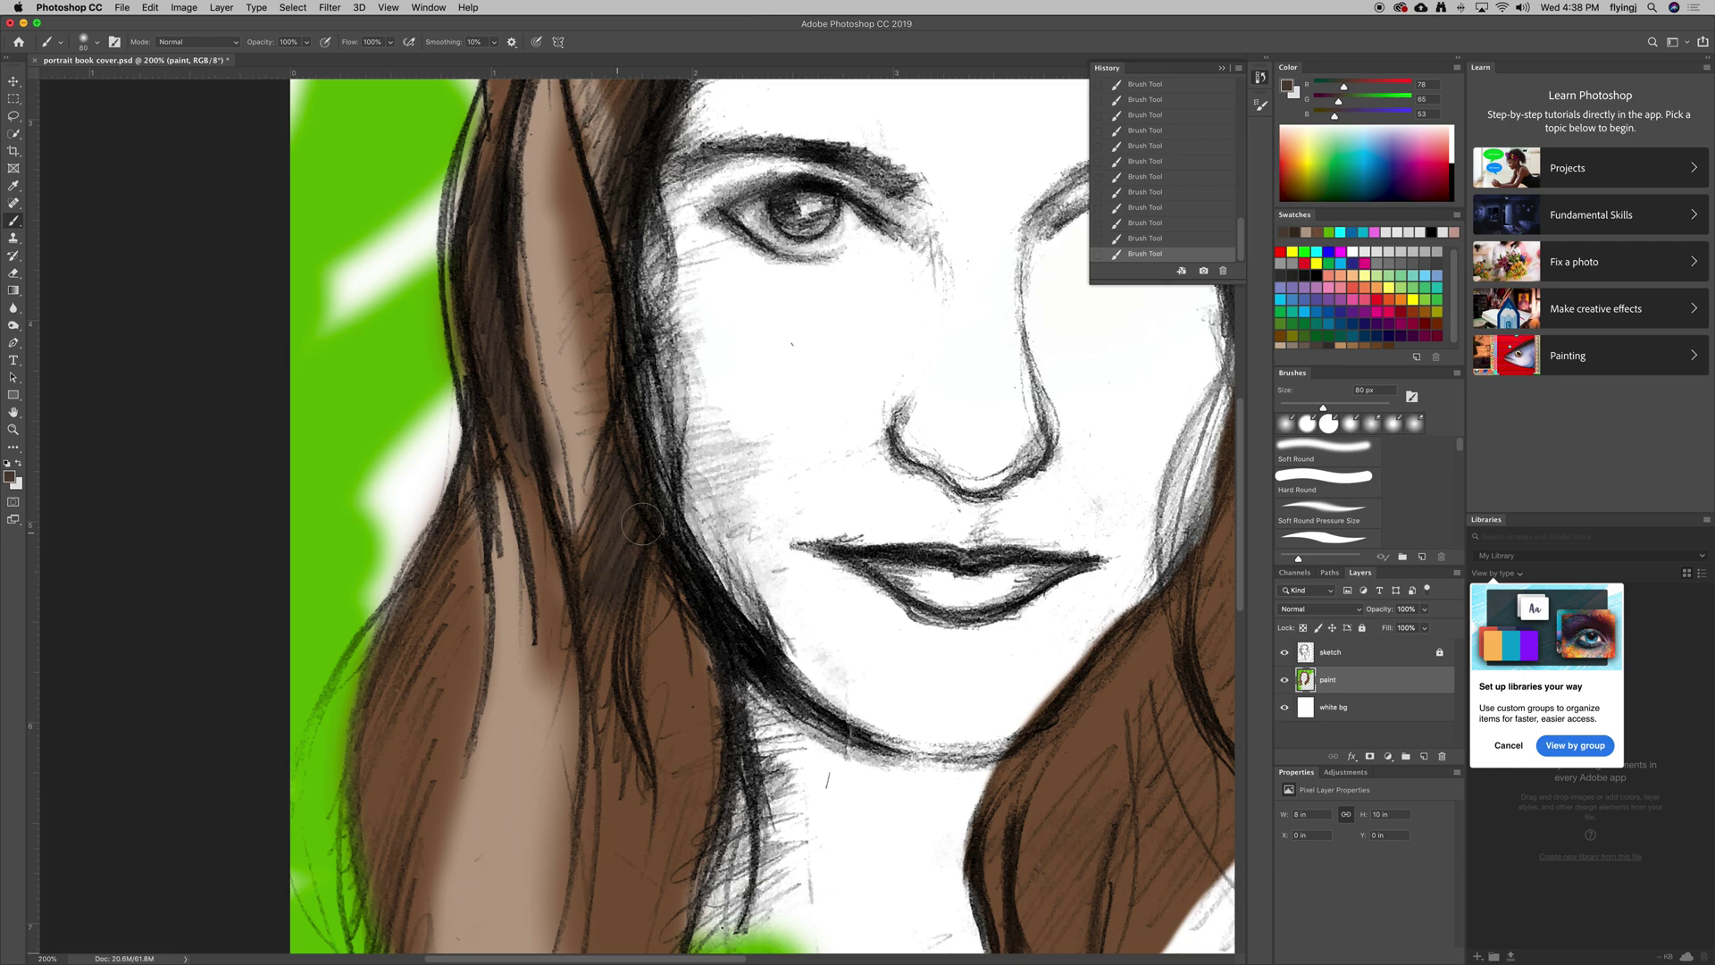
drag(706, 625, 638, 672)
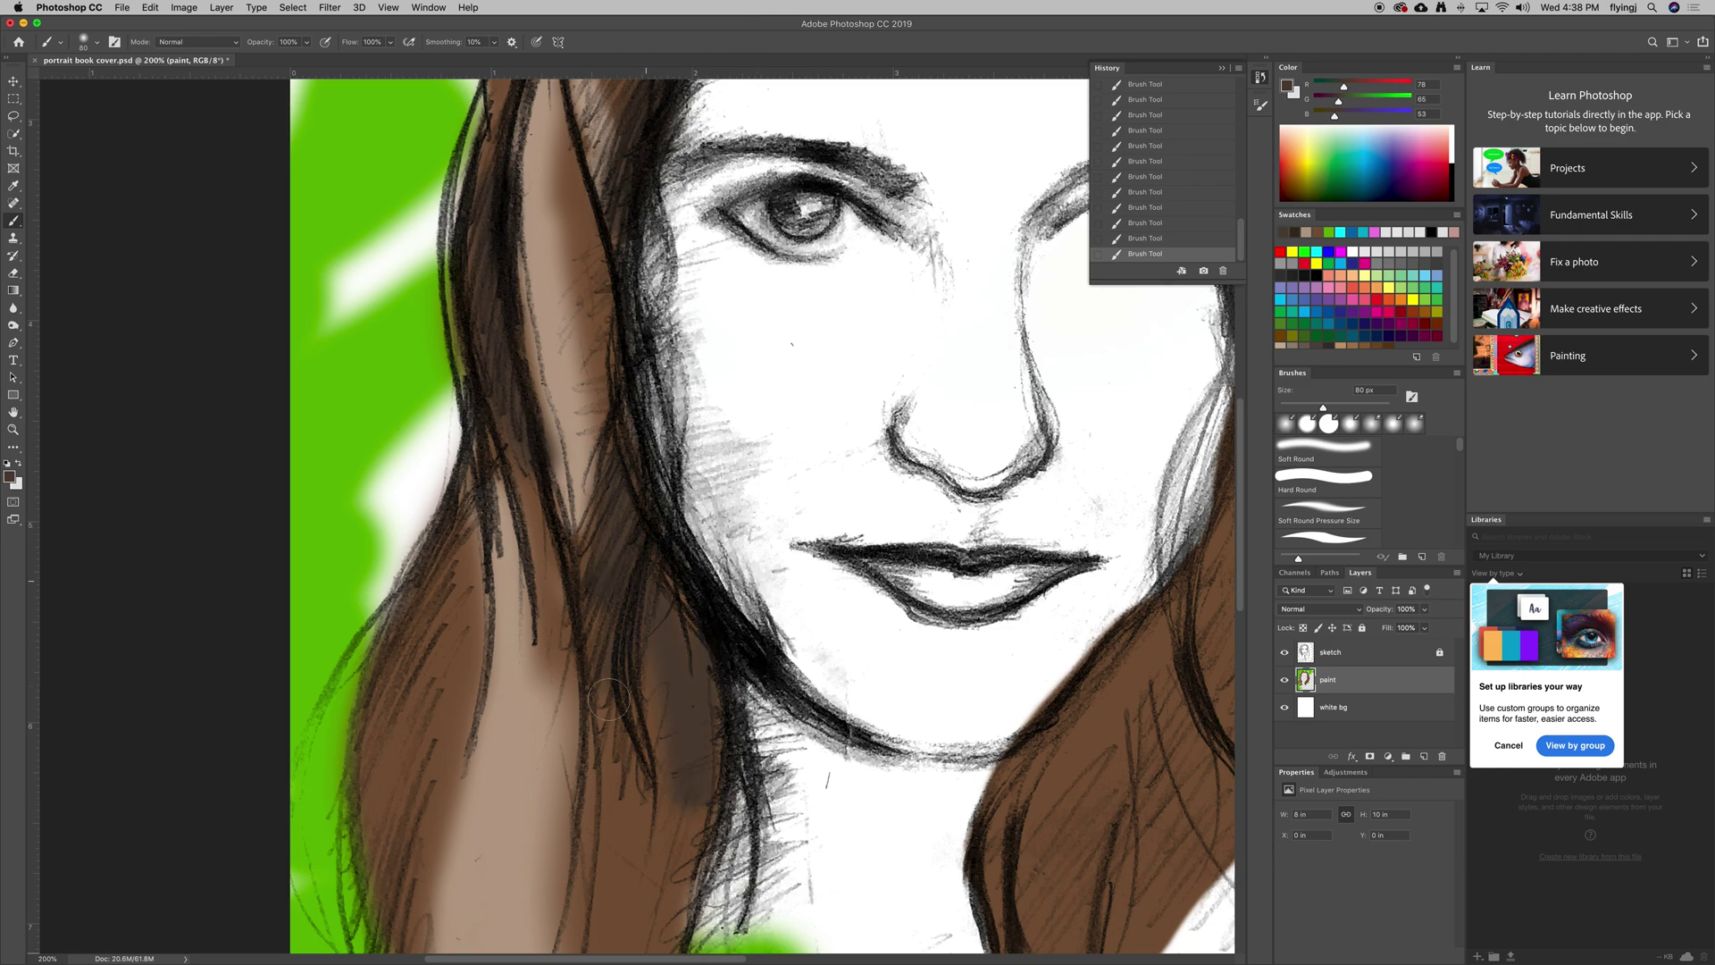
click(10, 475)
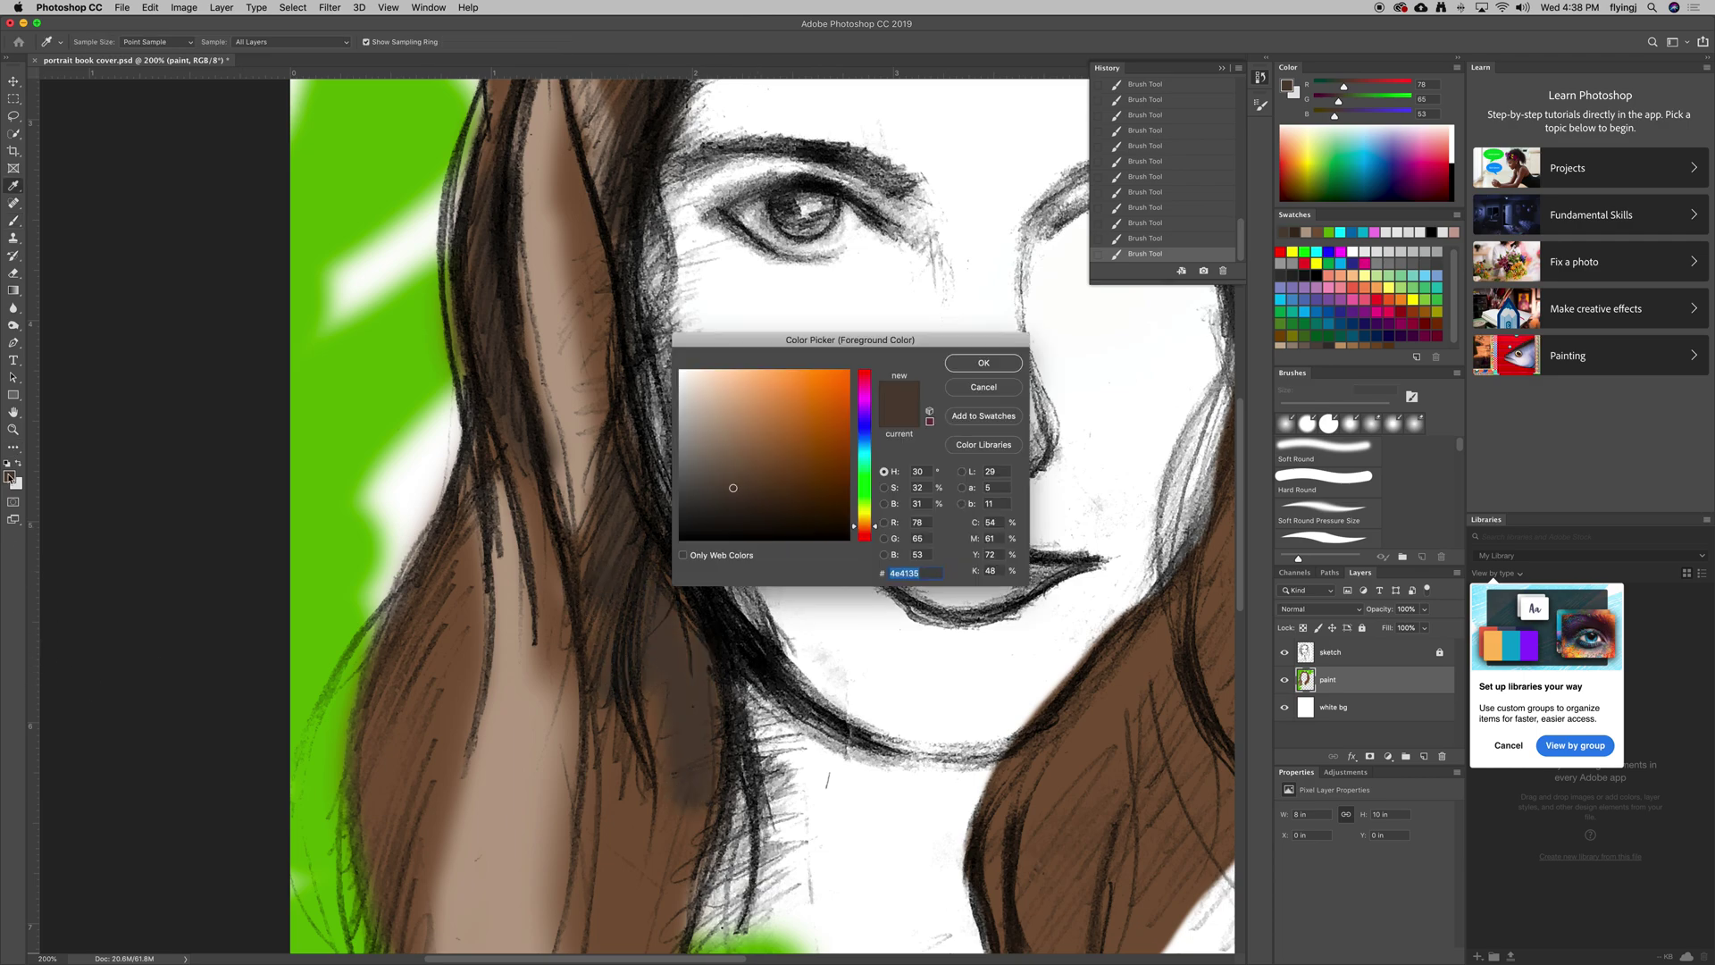
click(714, 538)
key(Return)
drag(660, 643, 637, 489)
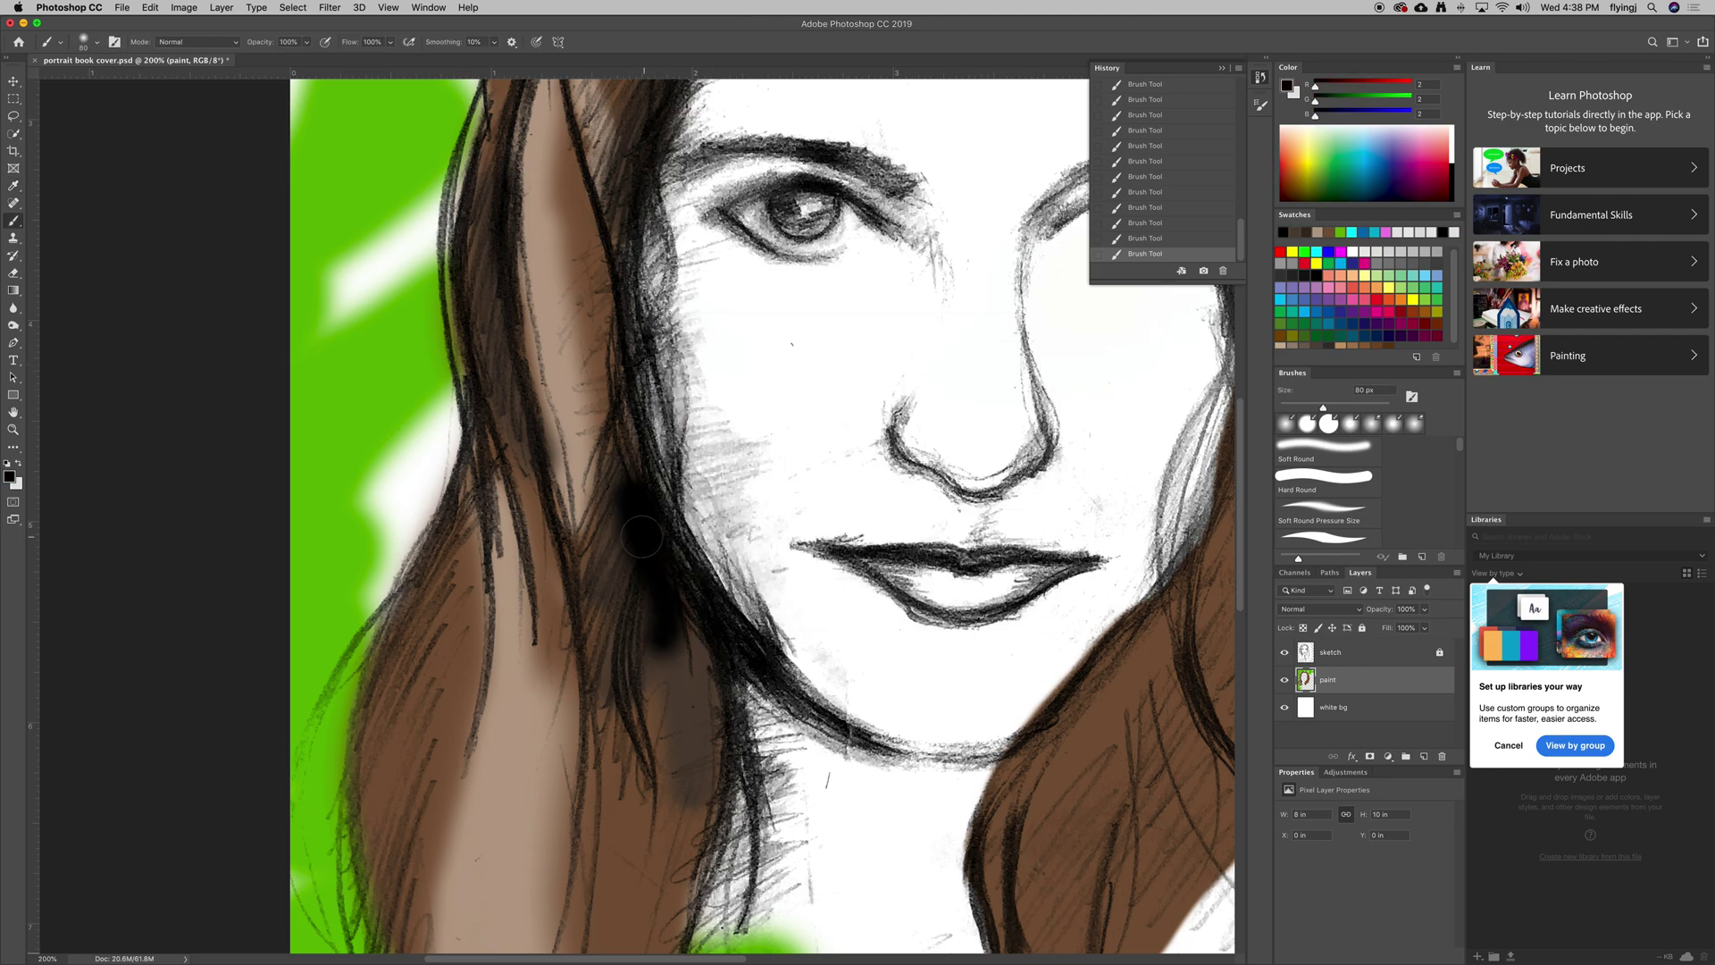
key(ctrl+z)
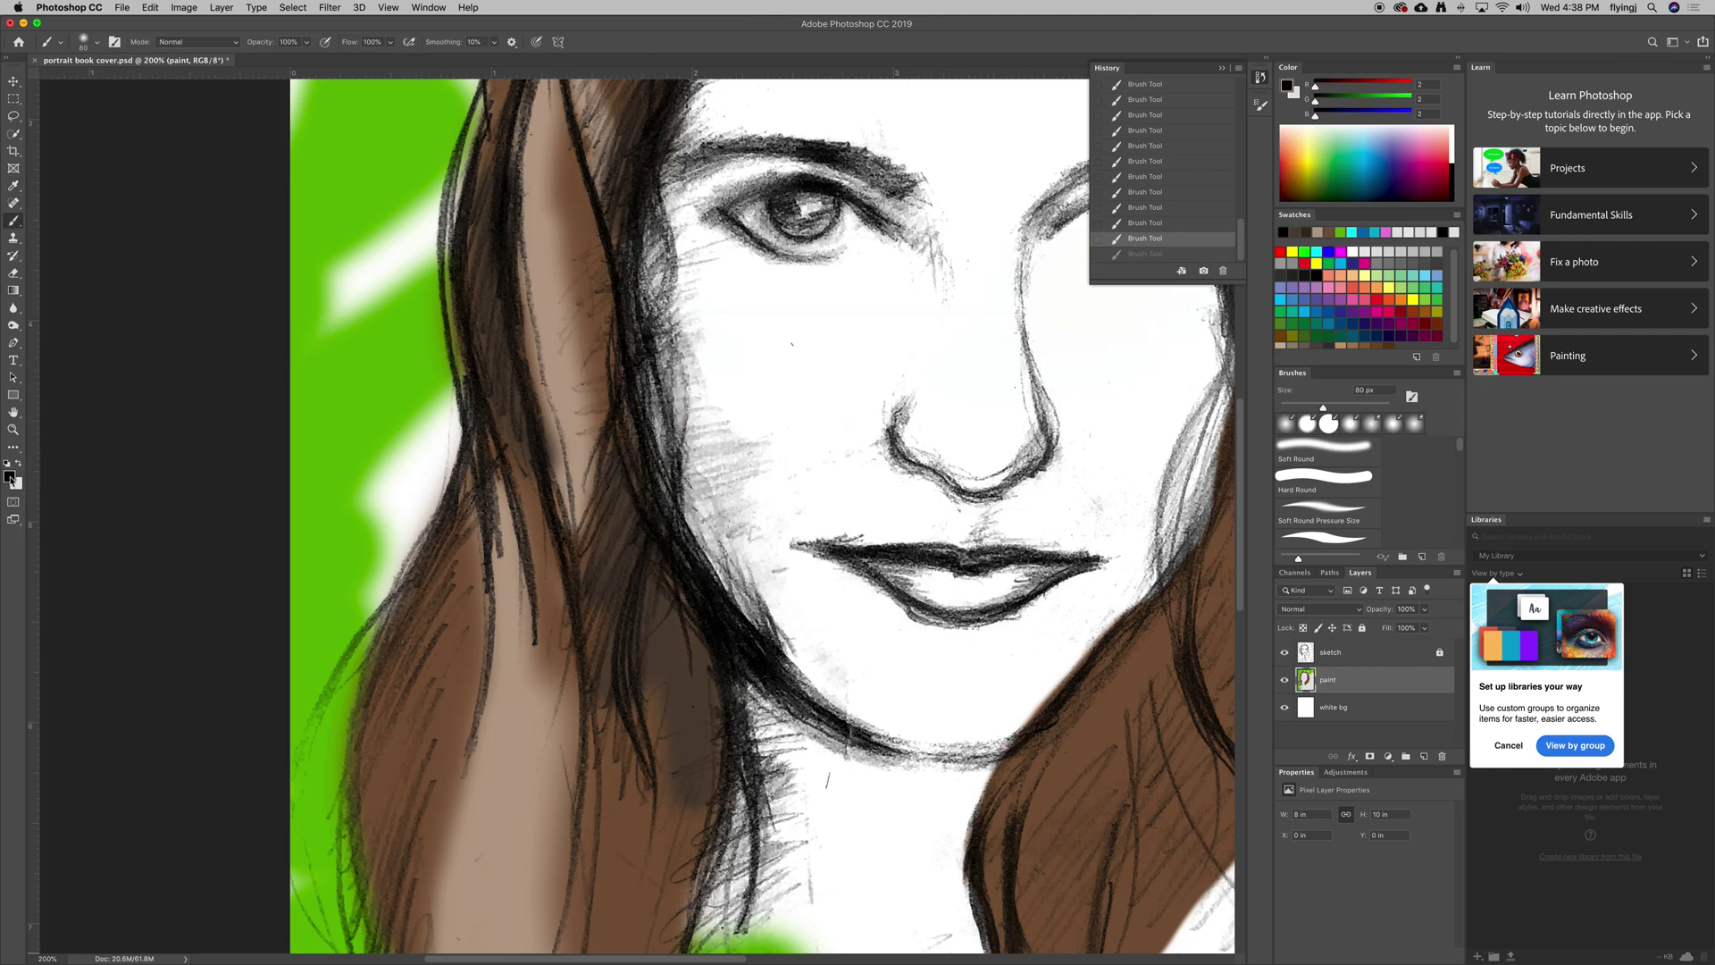
Pick a warmer dark brown and paint a shadow stroke down the hair beside the jaw
click(10, 475)
drag(699, 518, 707, 506)
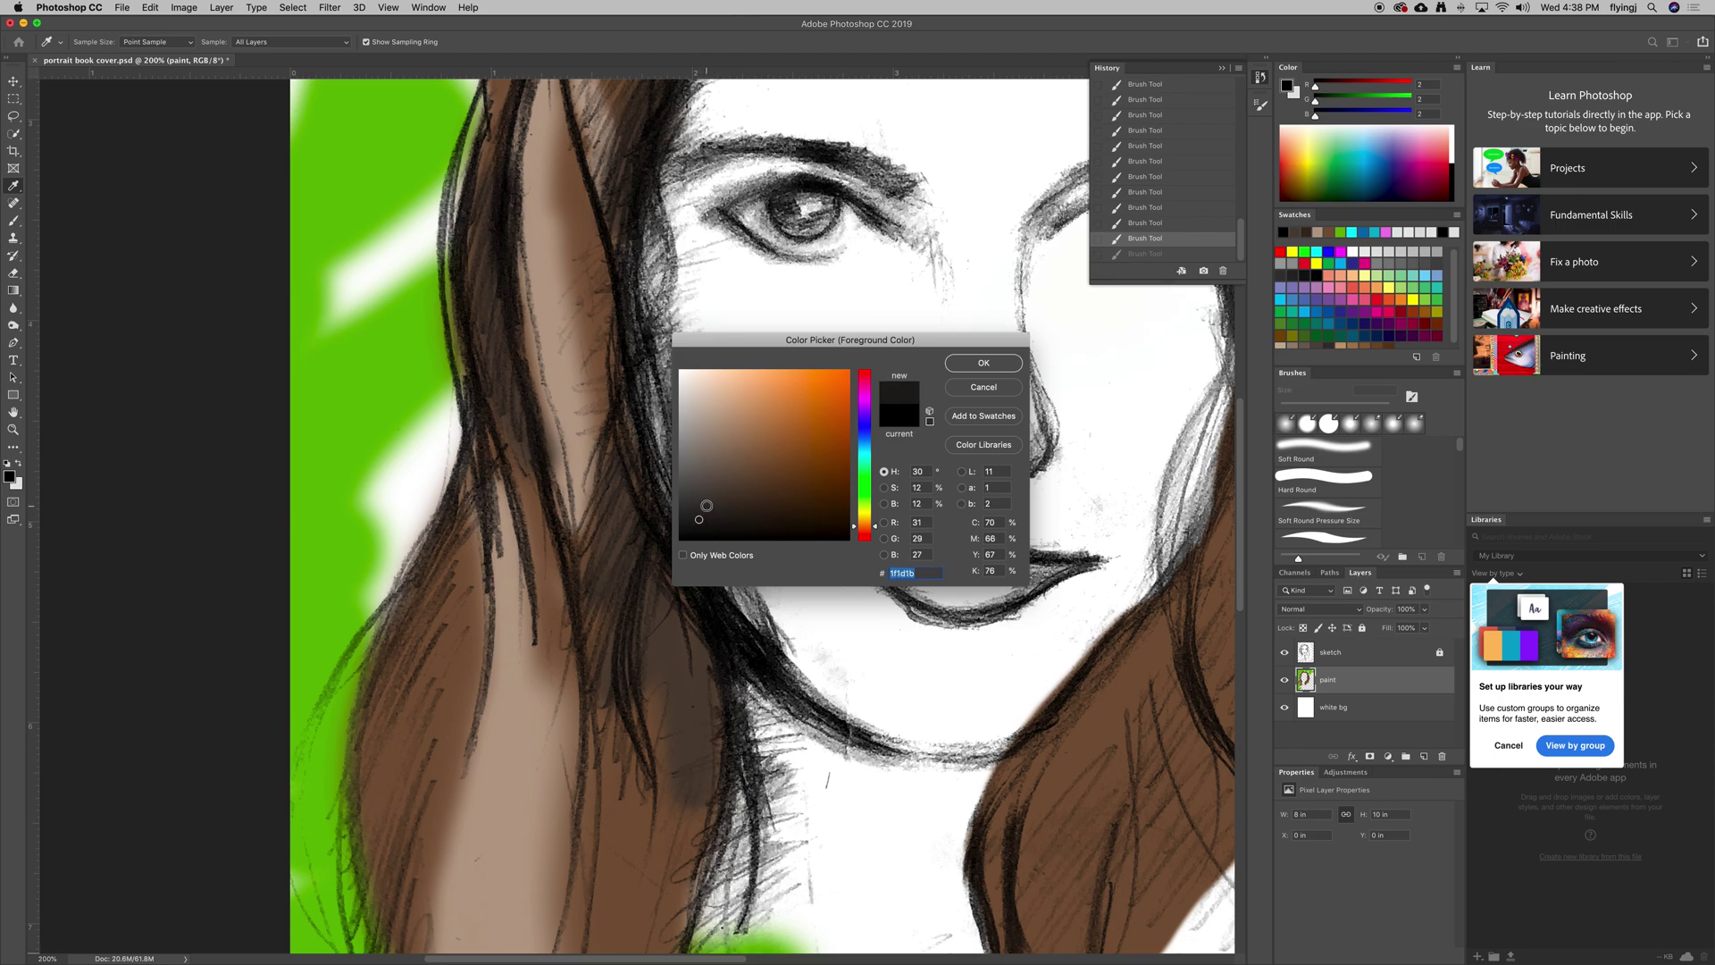
click(713, 511)
click(734, 502)
key(Return)
key(b)
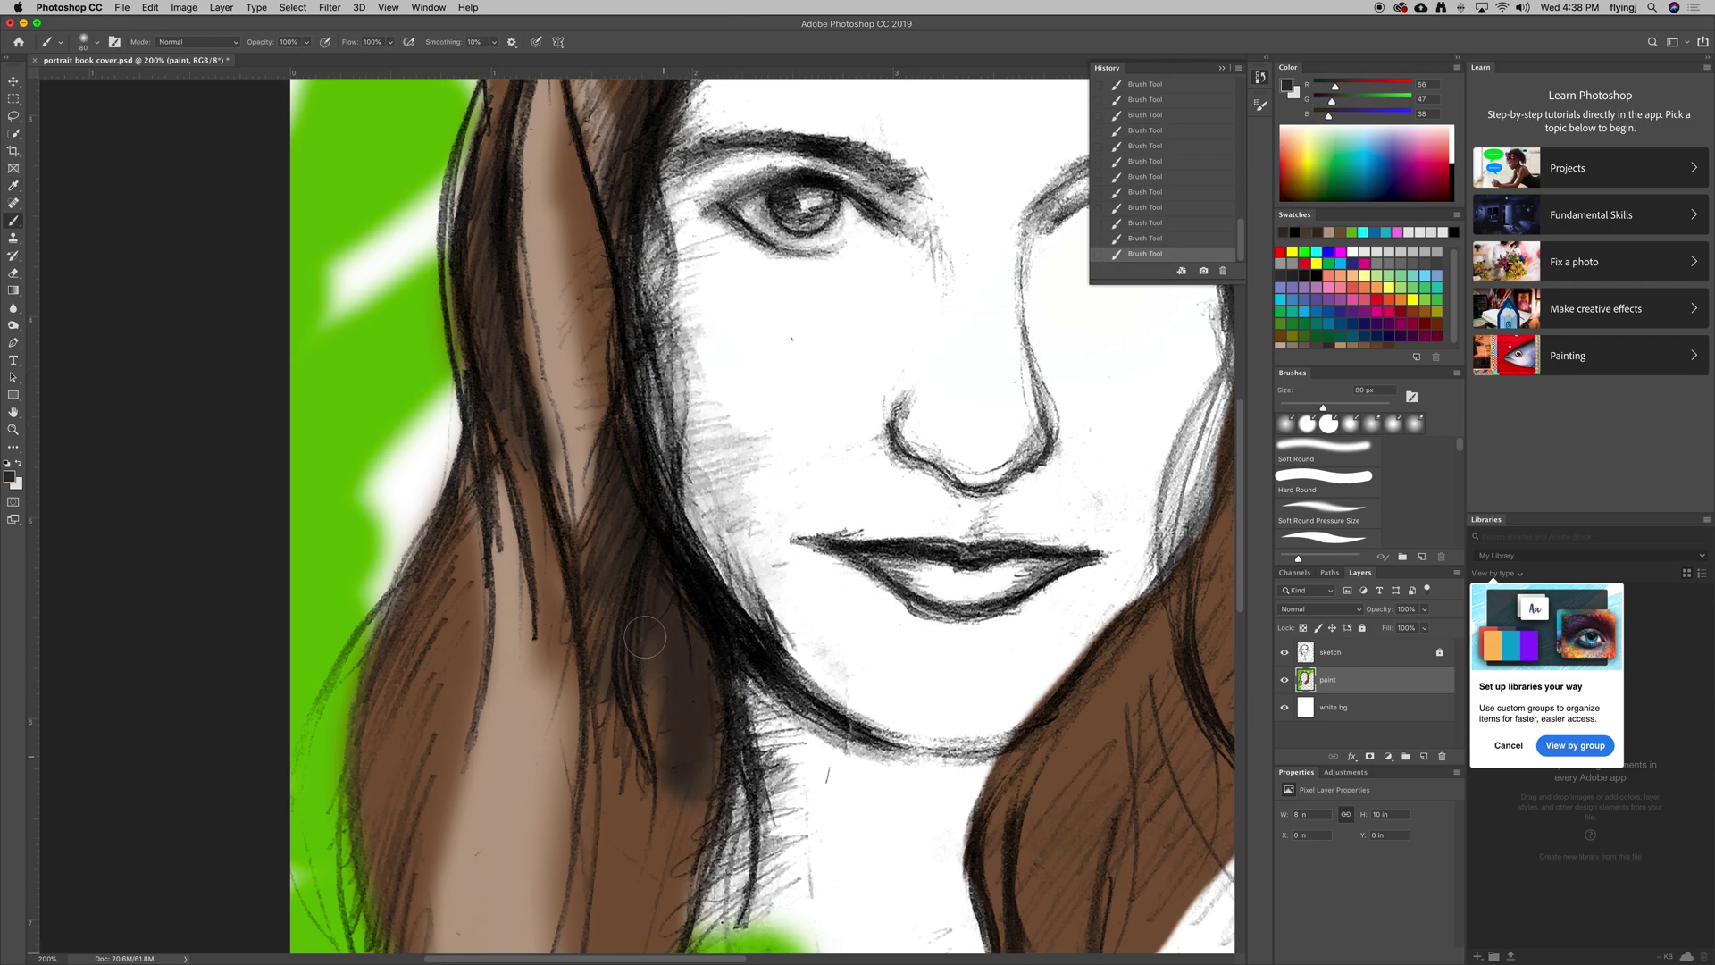
drag(677, 679, 685, 862)
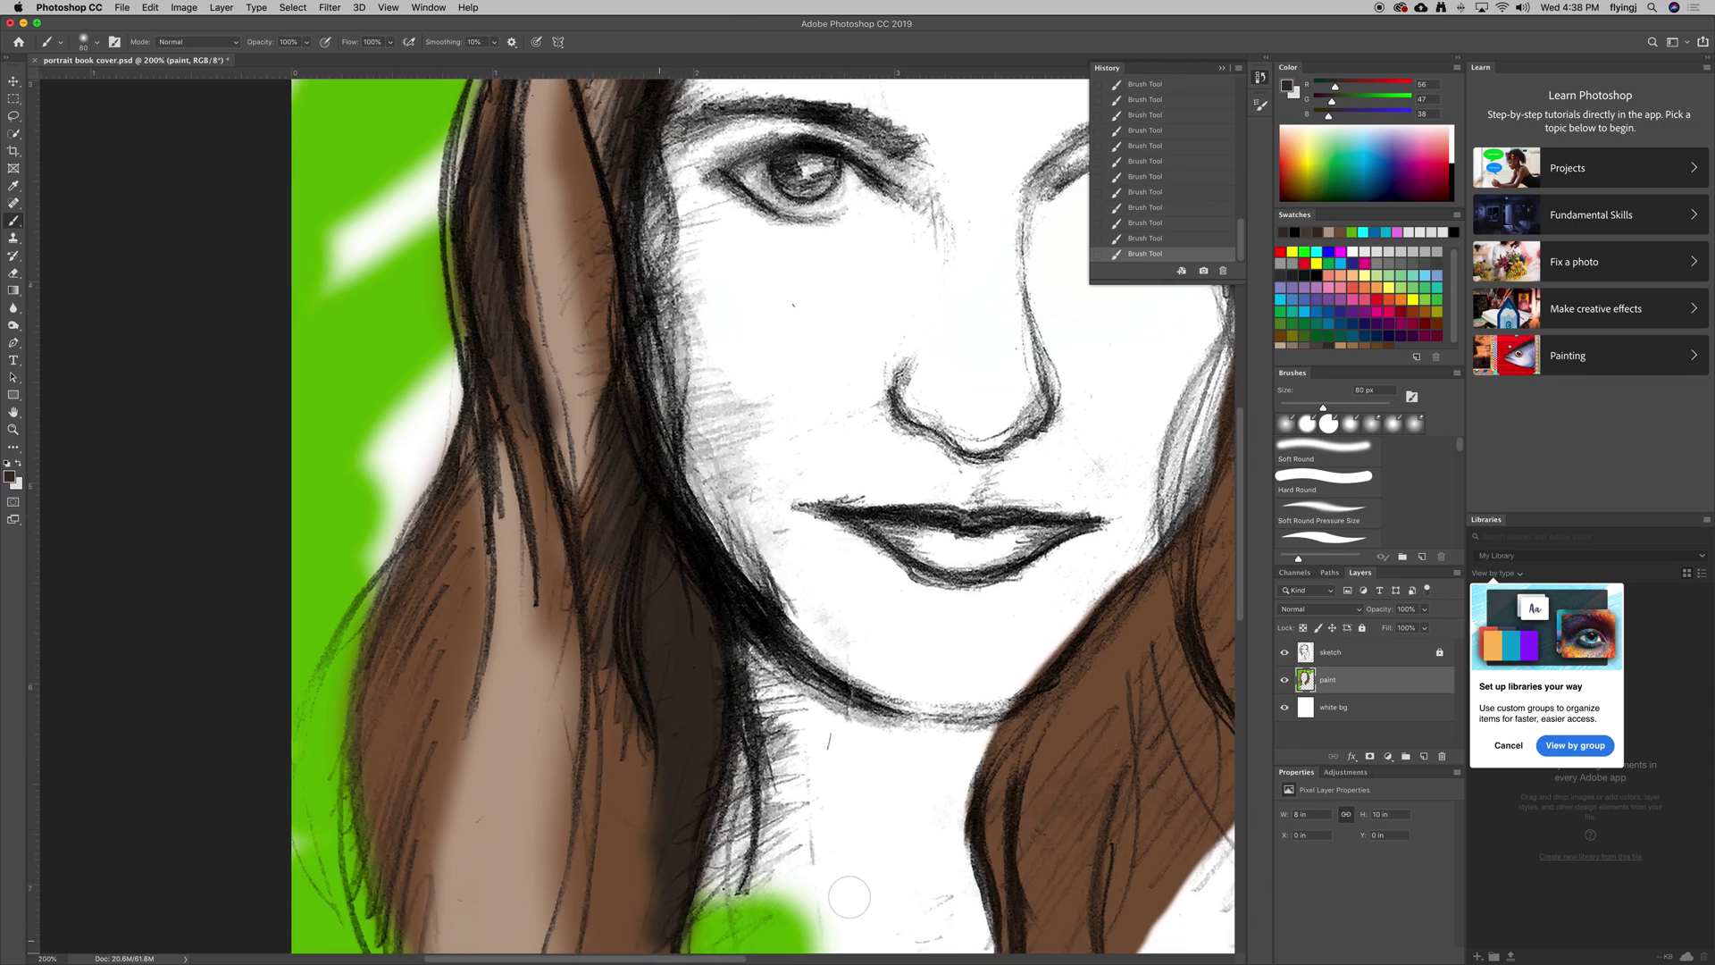
key(super+minus)
key(super+minus)
key(super+minus)
key(super+minus)
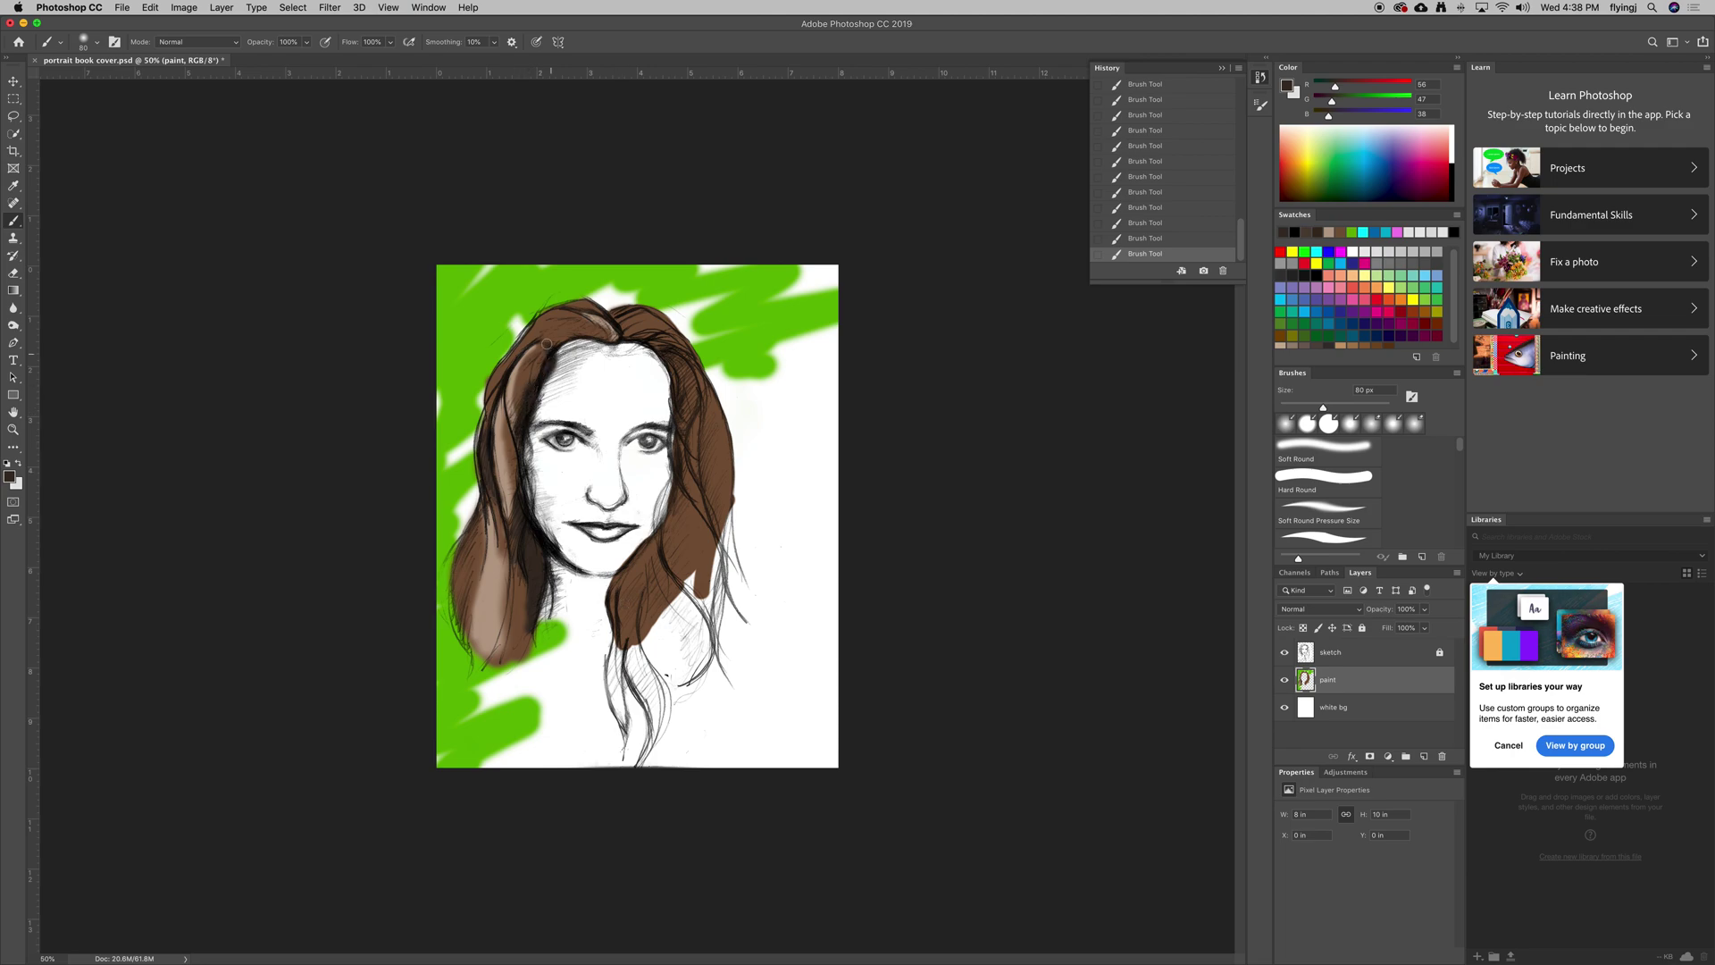
Zoom in and fill the light gaps between the face and hair strands with brown
key(super+z)
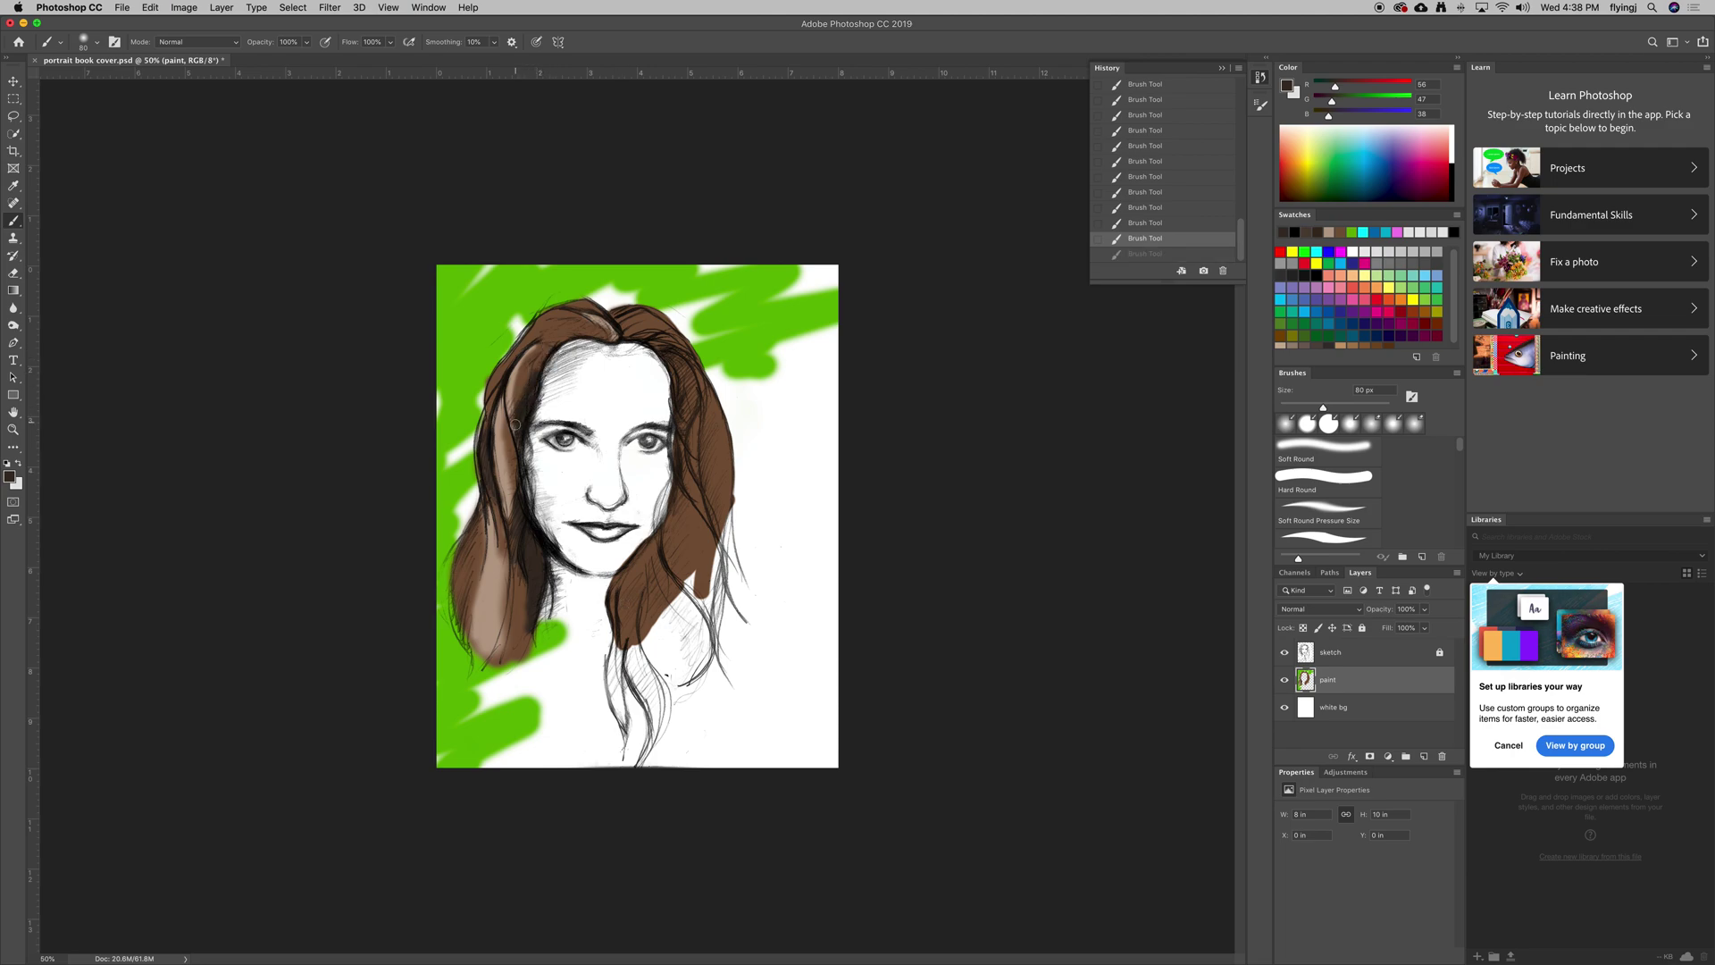
drag(534, 375, 547, 348)
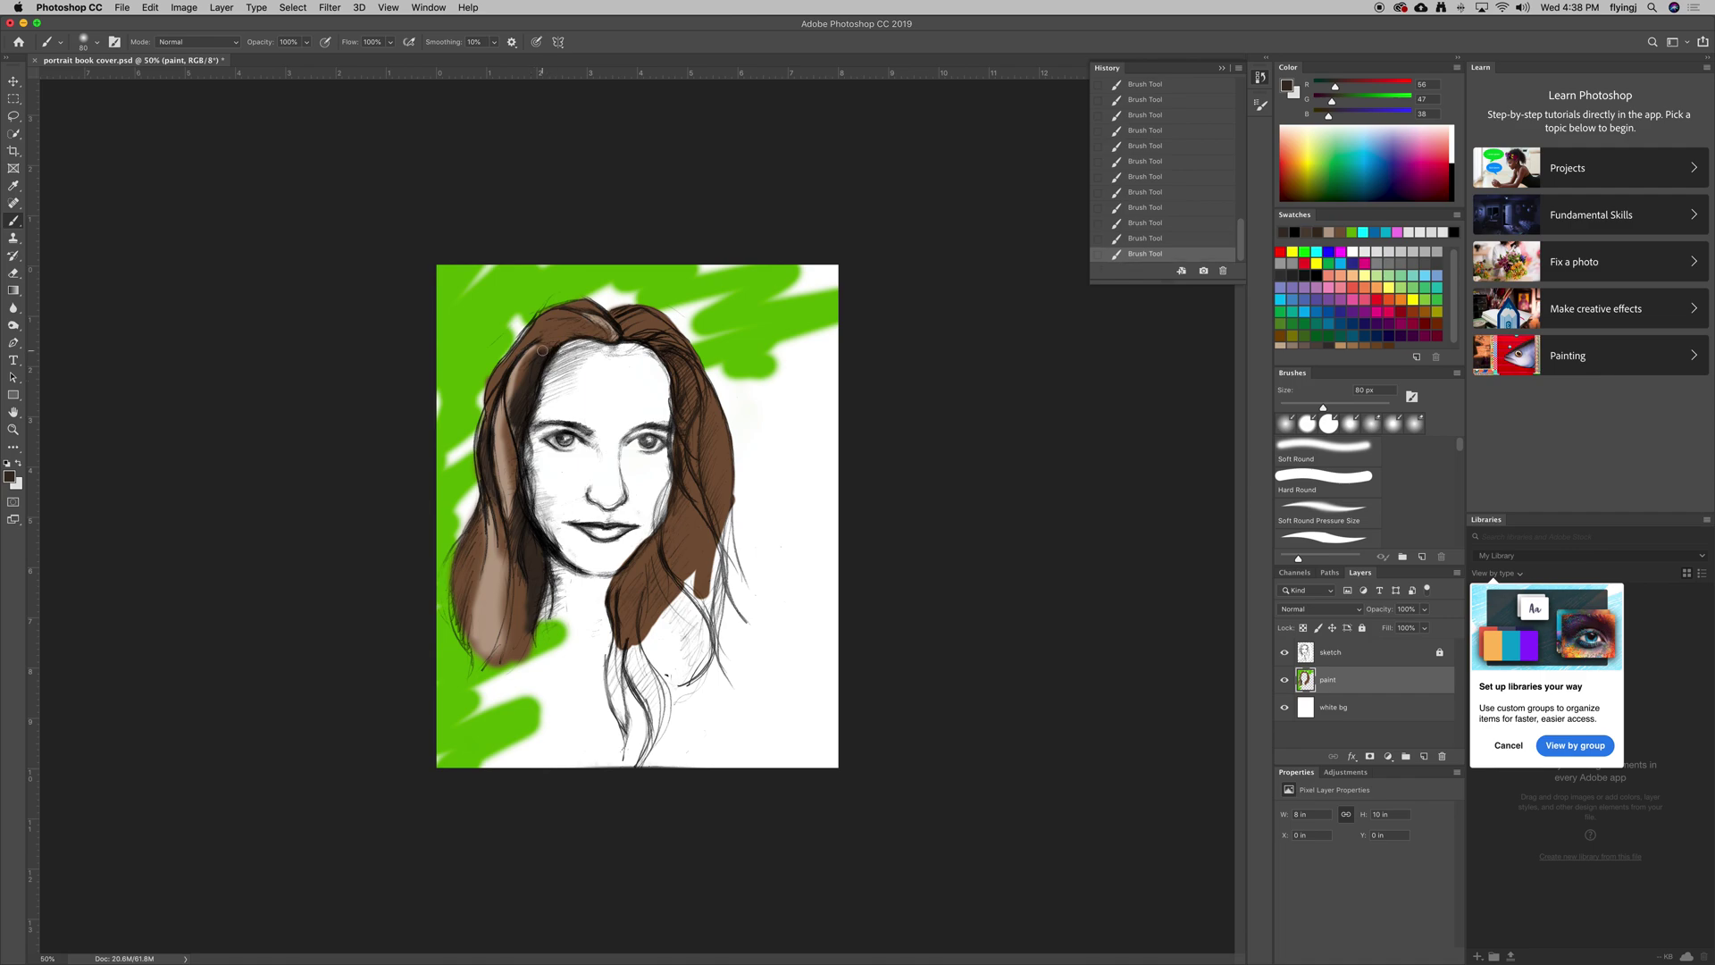
key(super+equal)
key(super+equal)
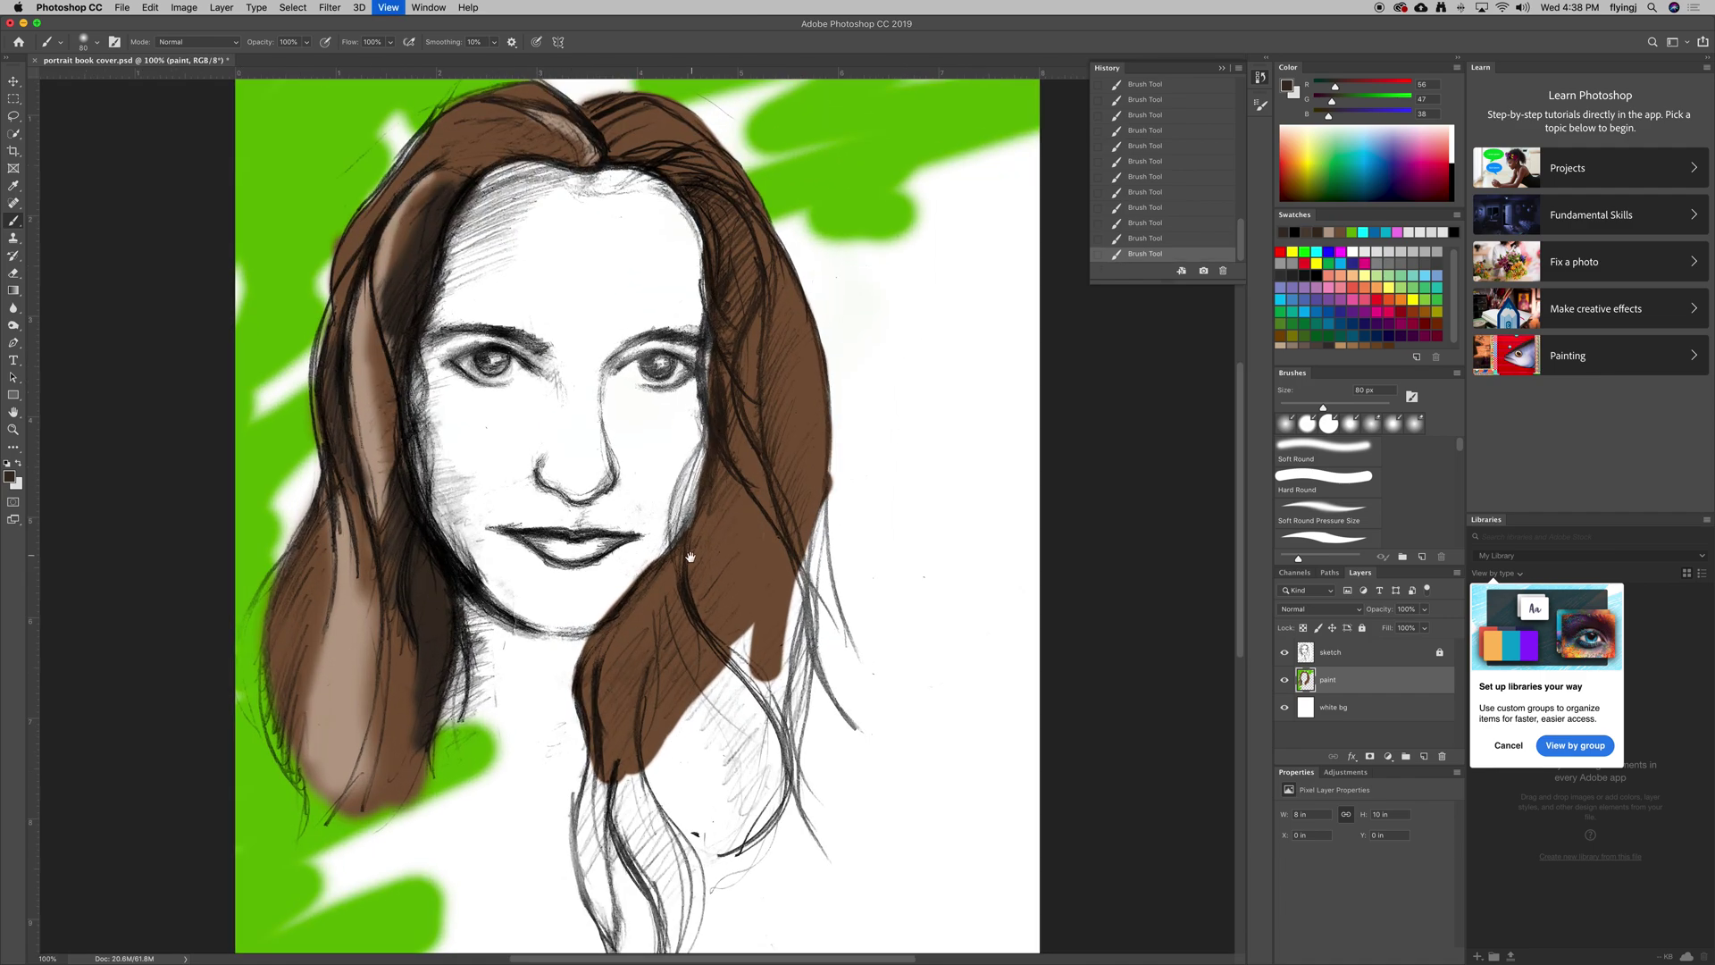
mouse_move(630, 629)
mouse_down()
mouse_move(660, 591)
mouse_move(636, 589)
mouse_up()
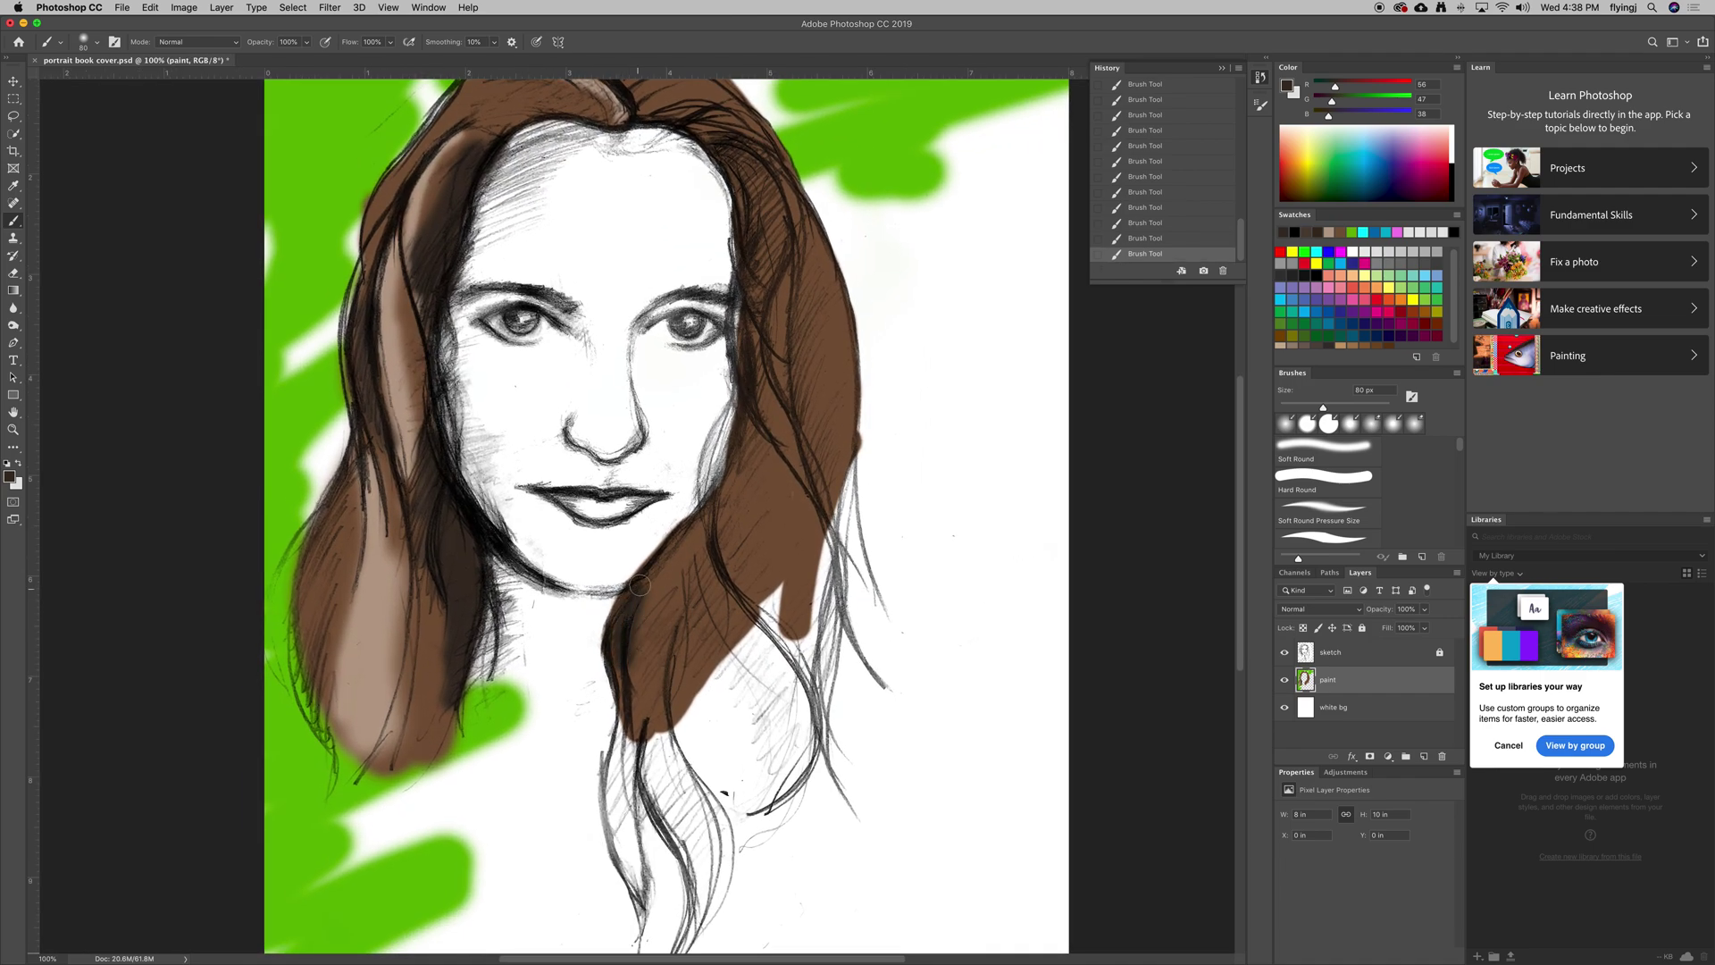
drag(635, 609, 697, 526)
drag(756, 354, 763, 409)
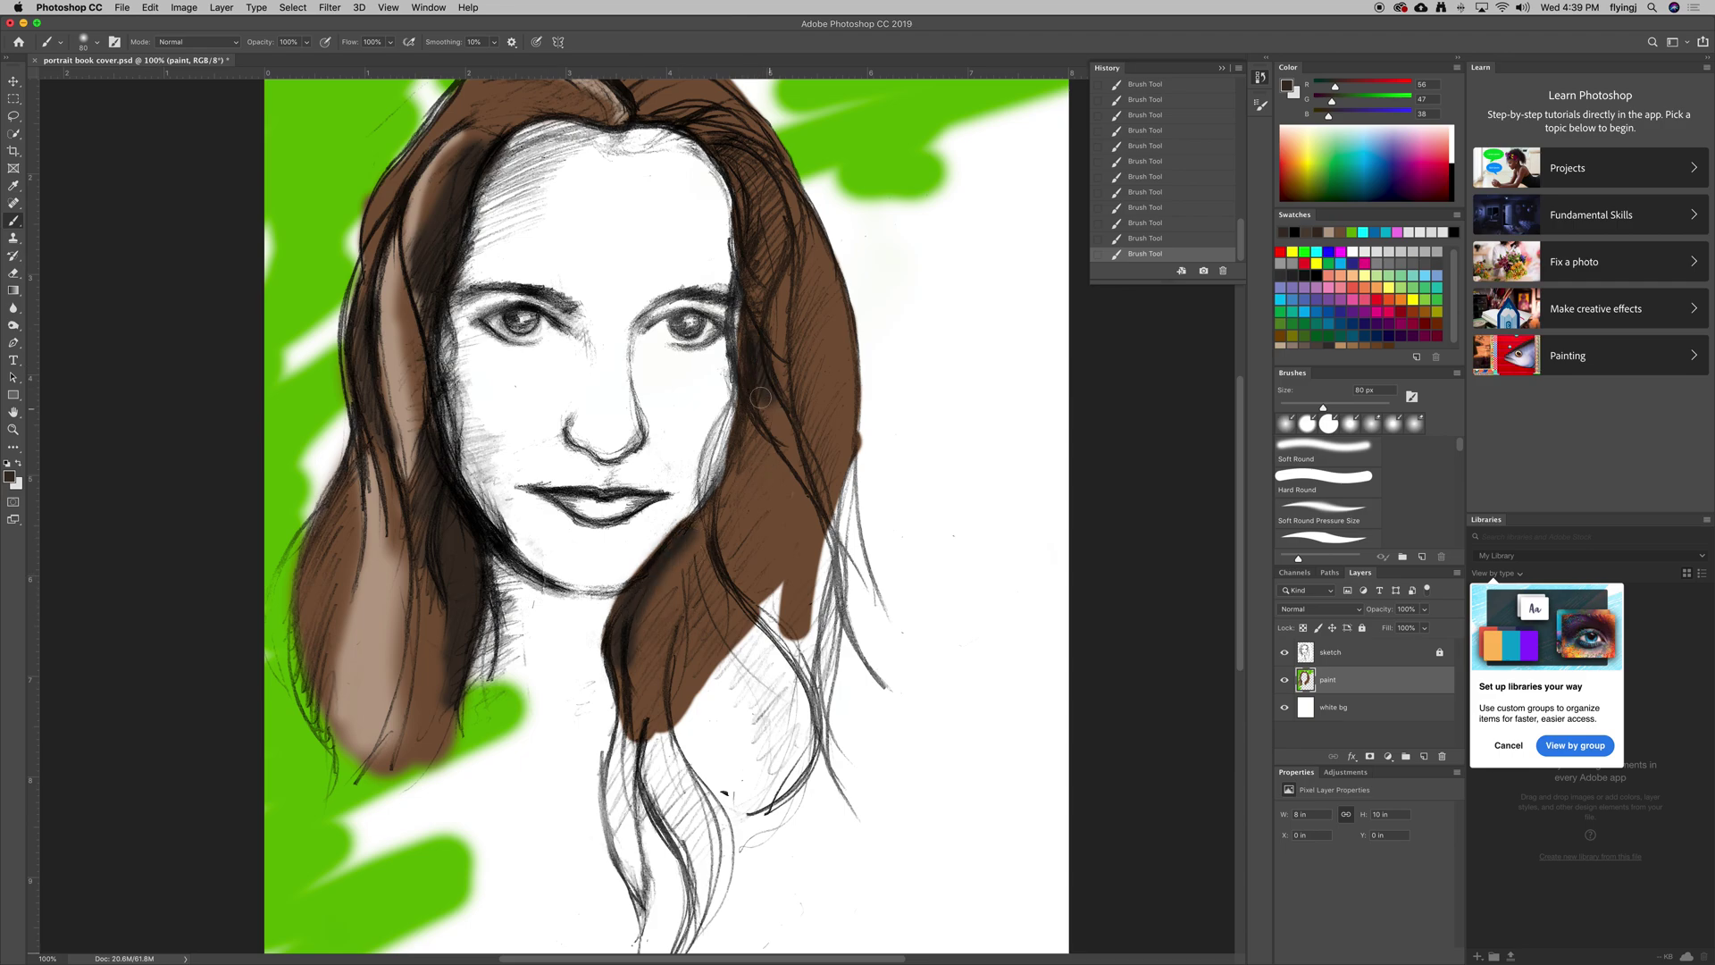
drag(755, 326, 754, 234)
mouse_move(727, 134)
mouse_down()
mouse_move(706, 134)
mouse_move(759, 263)
mouse_up()
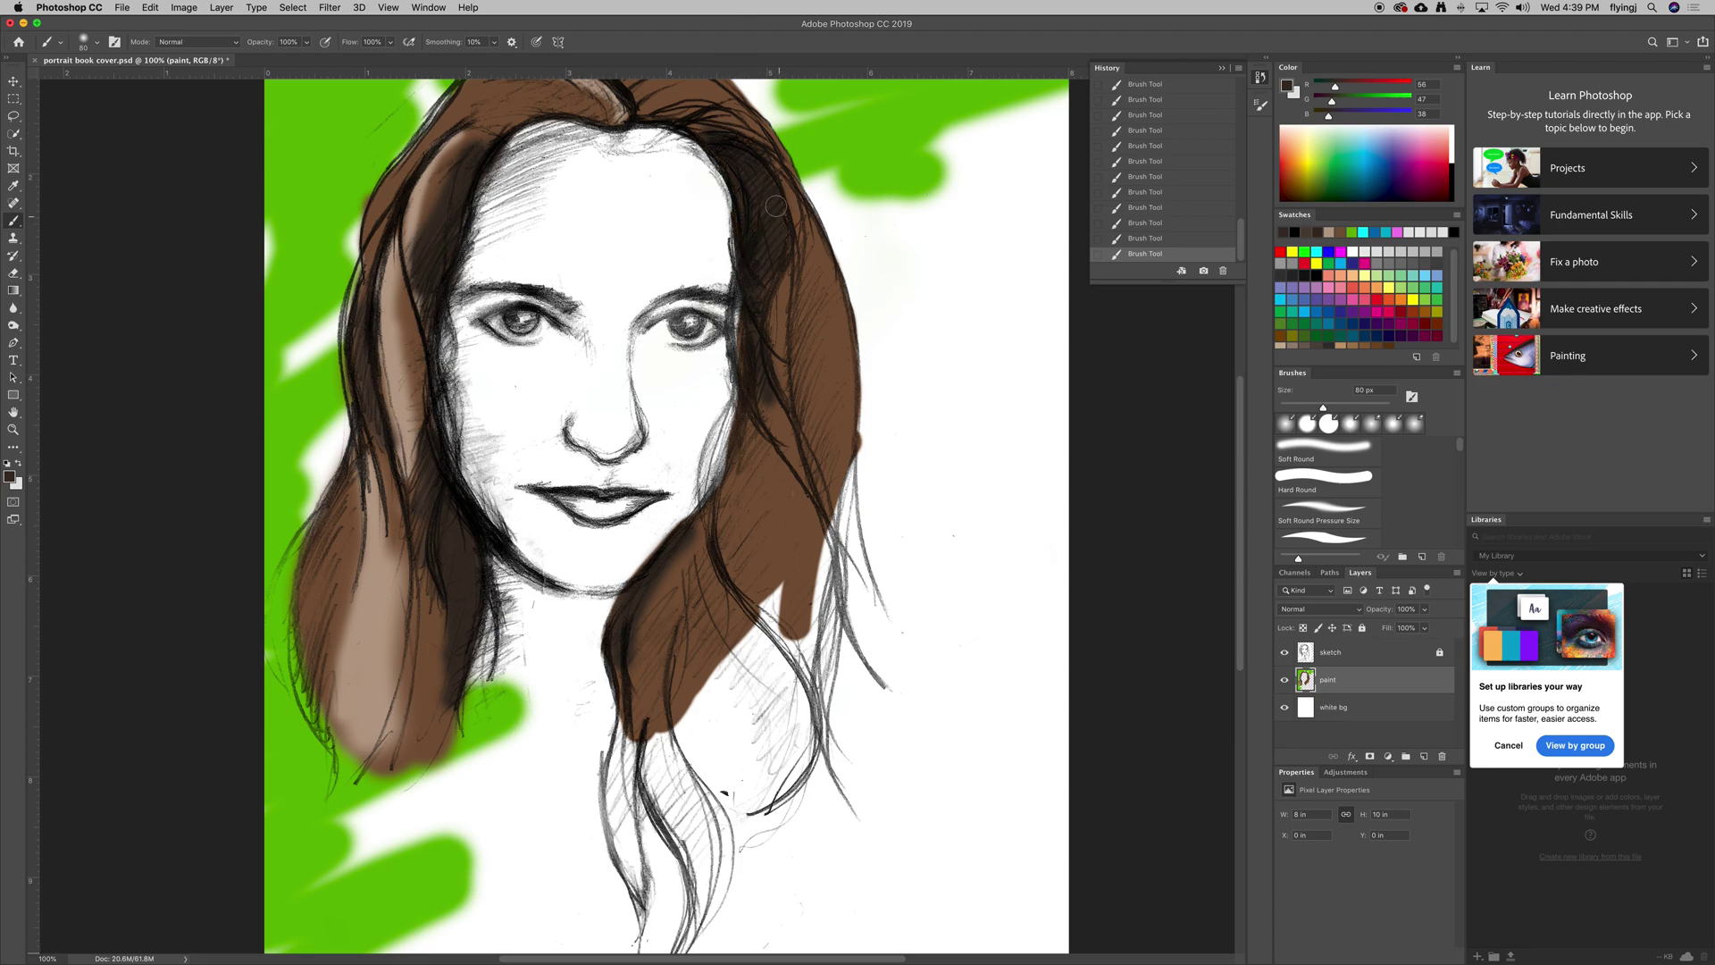
Add dark brown shading along the left hair, undoing both strokes across the hair top
drag(815, 276, 830, 387)
key(super+r)
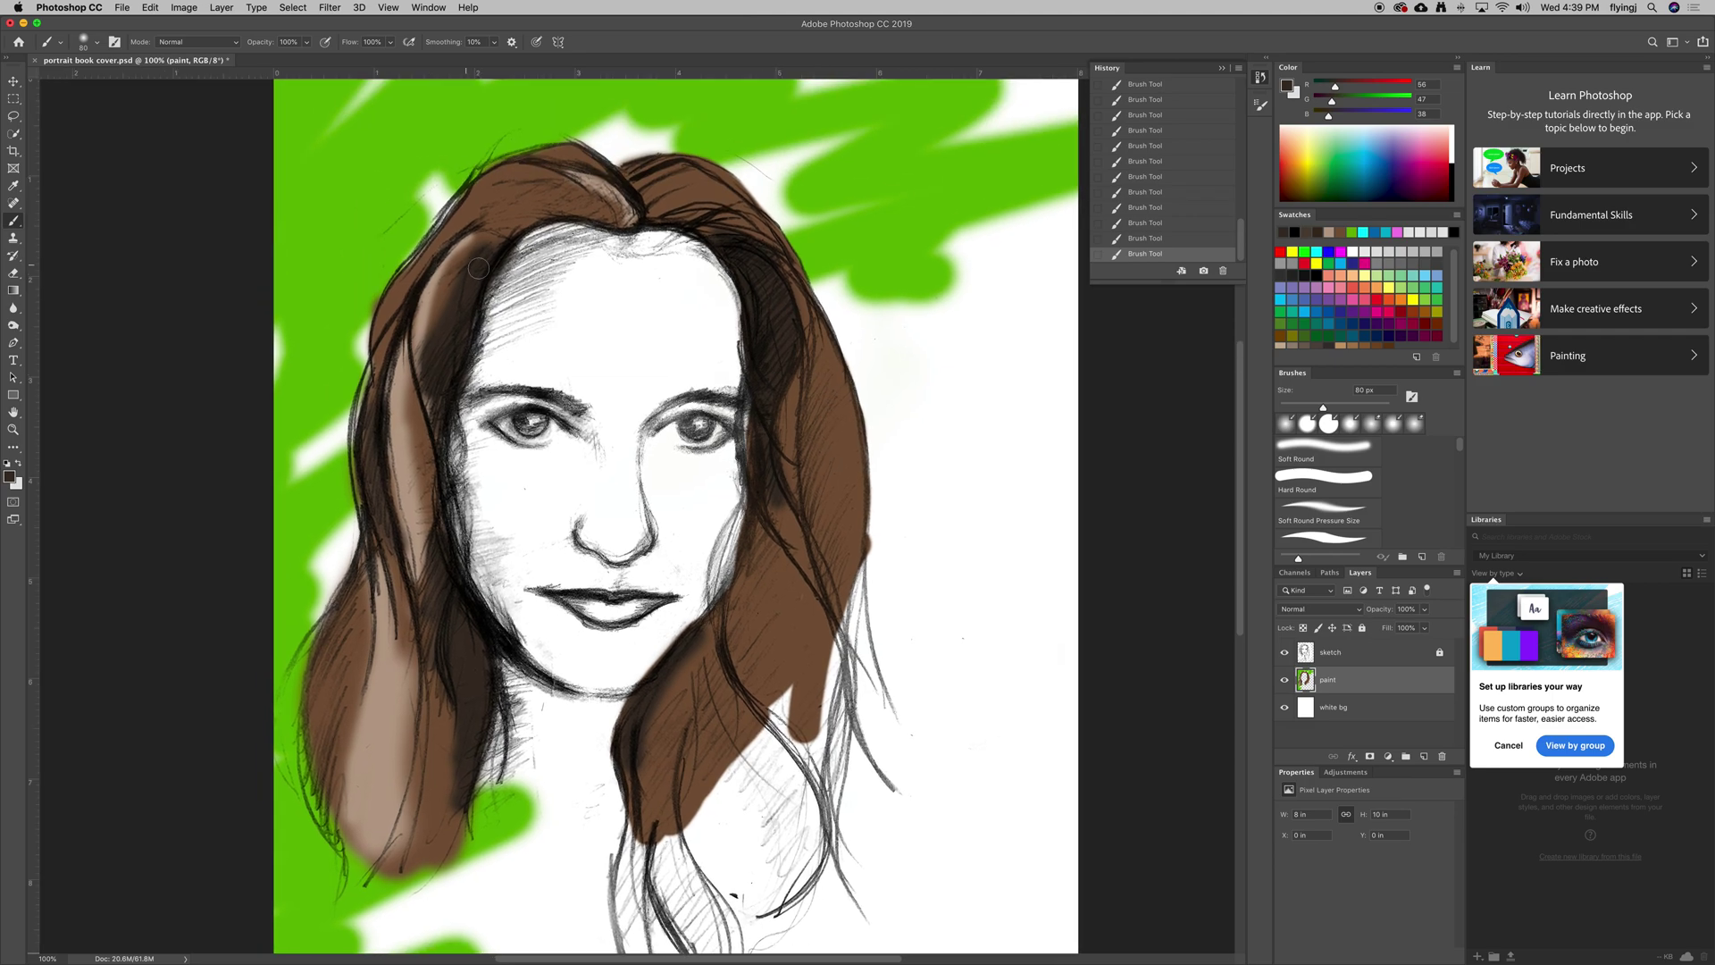
mouse_move(477, 254)
mouse_down()
mouse_move(426, 413)
mouse_move(446, 471)
mouse_up()
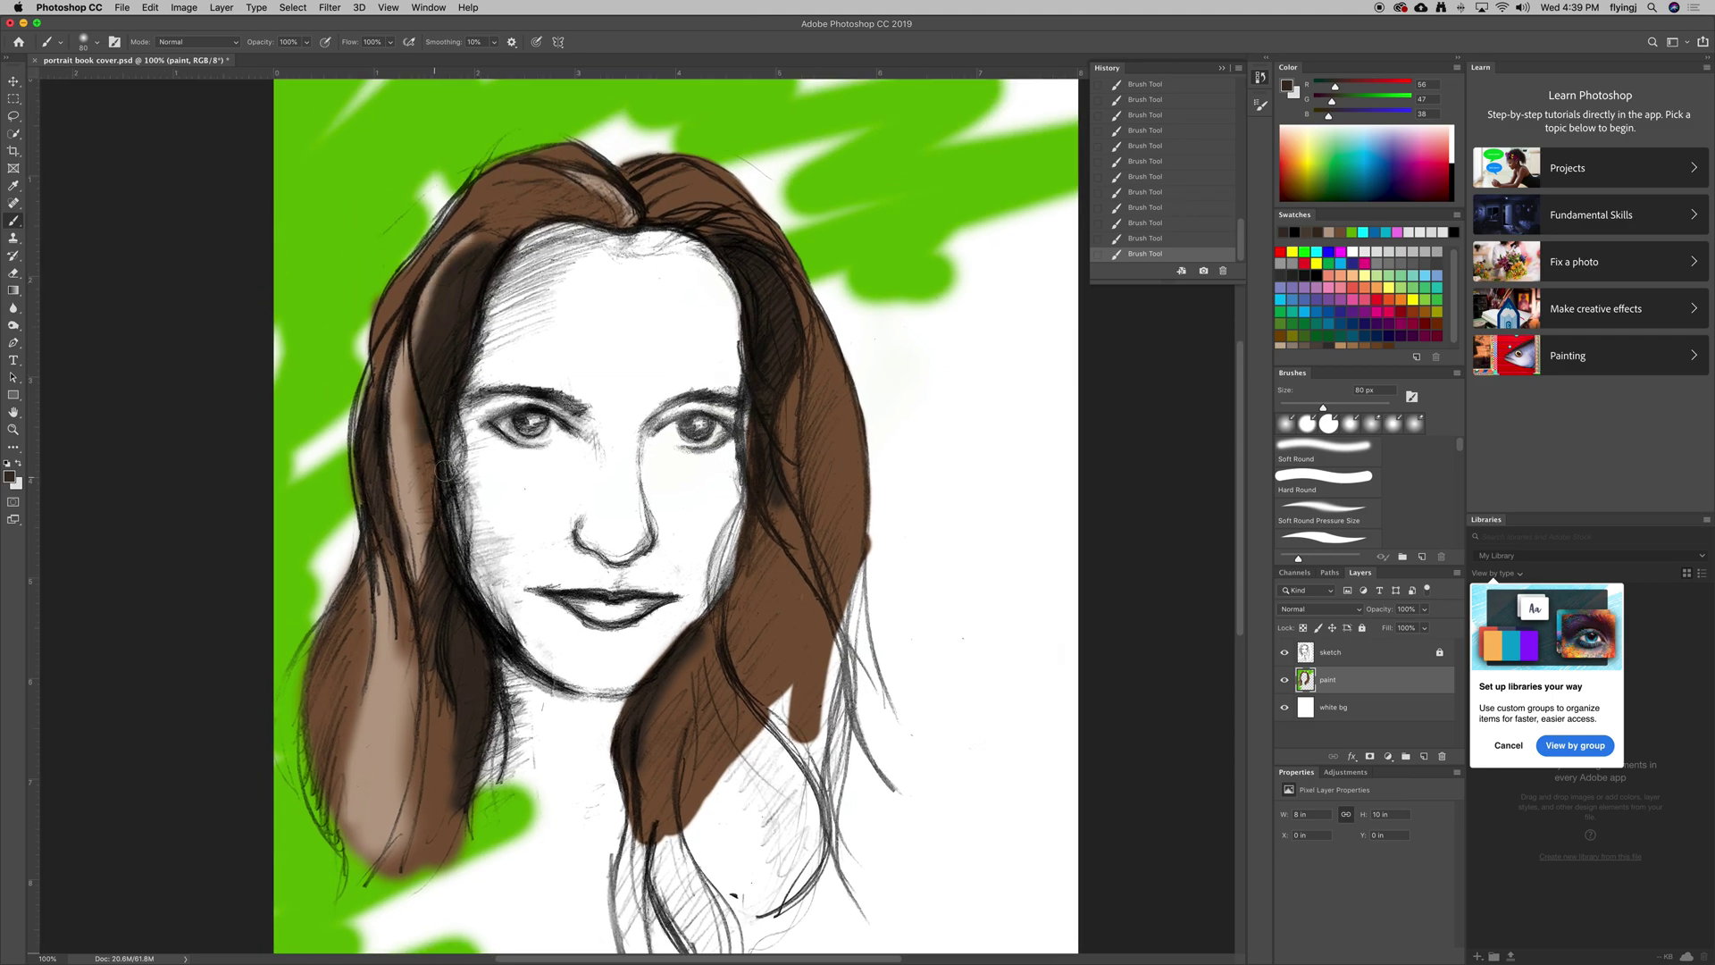
drag(619, 219, 547, 207)
key(super+z)
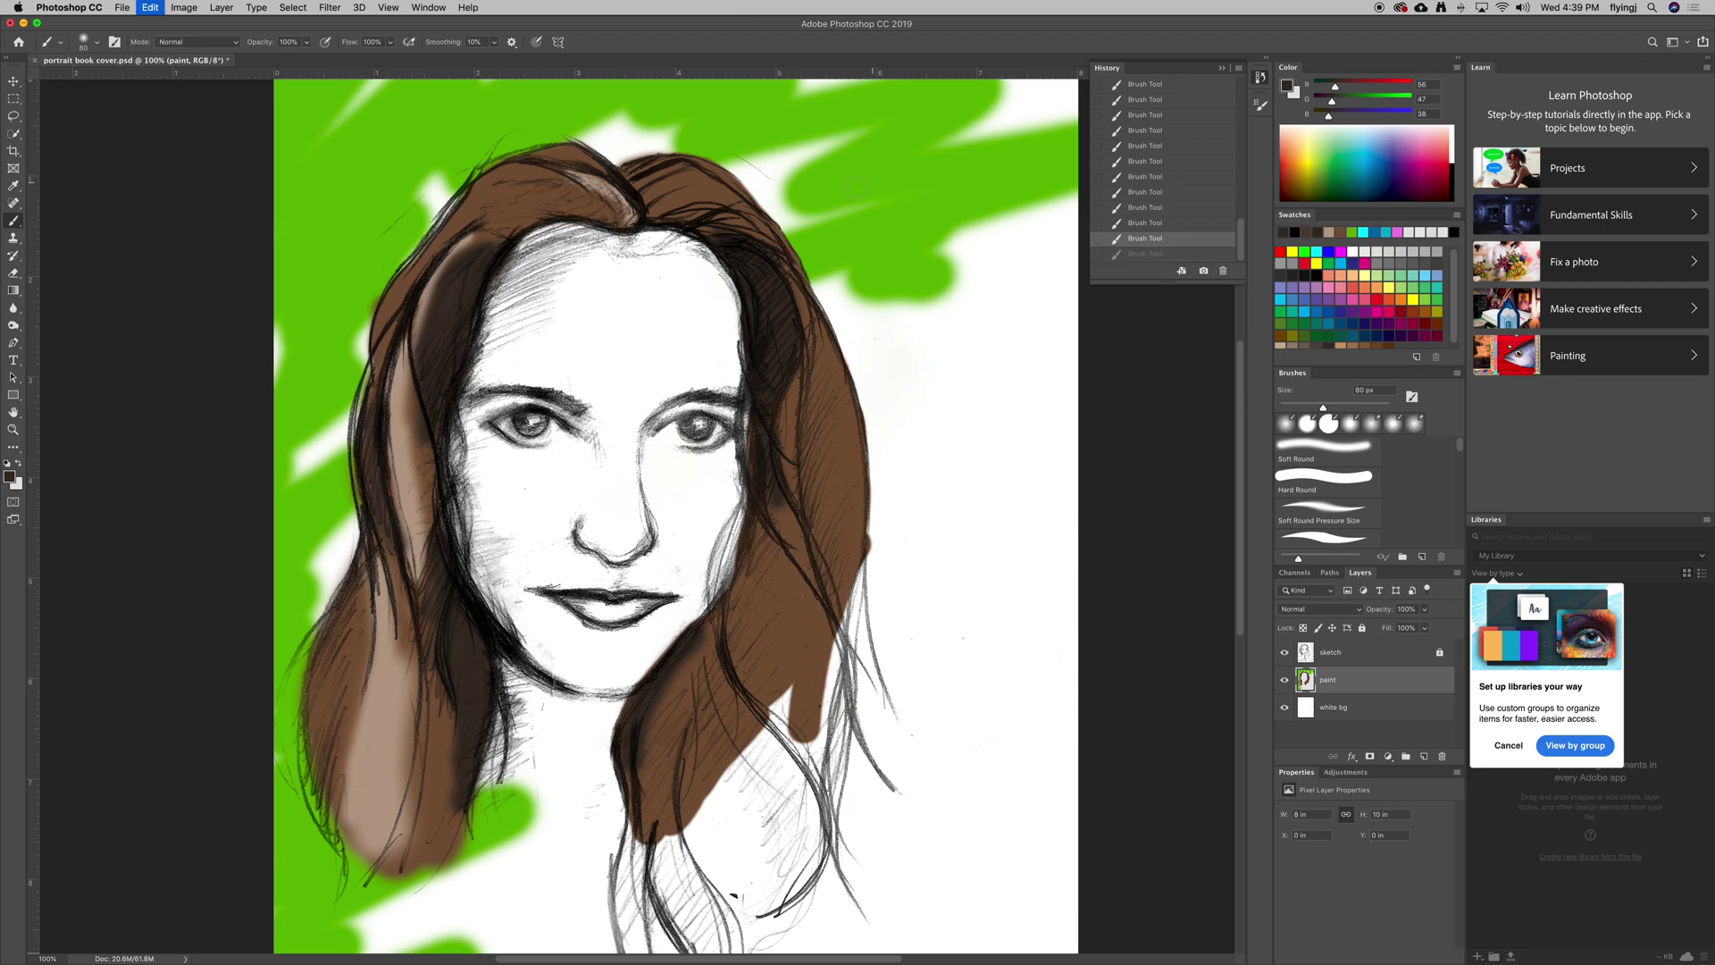
drag(663, 217, 715, 241)
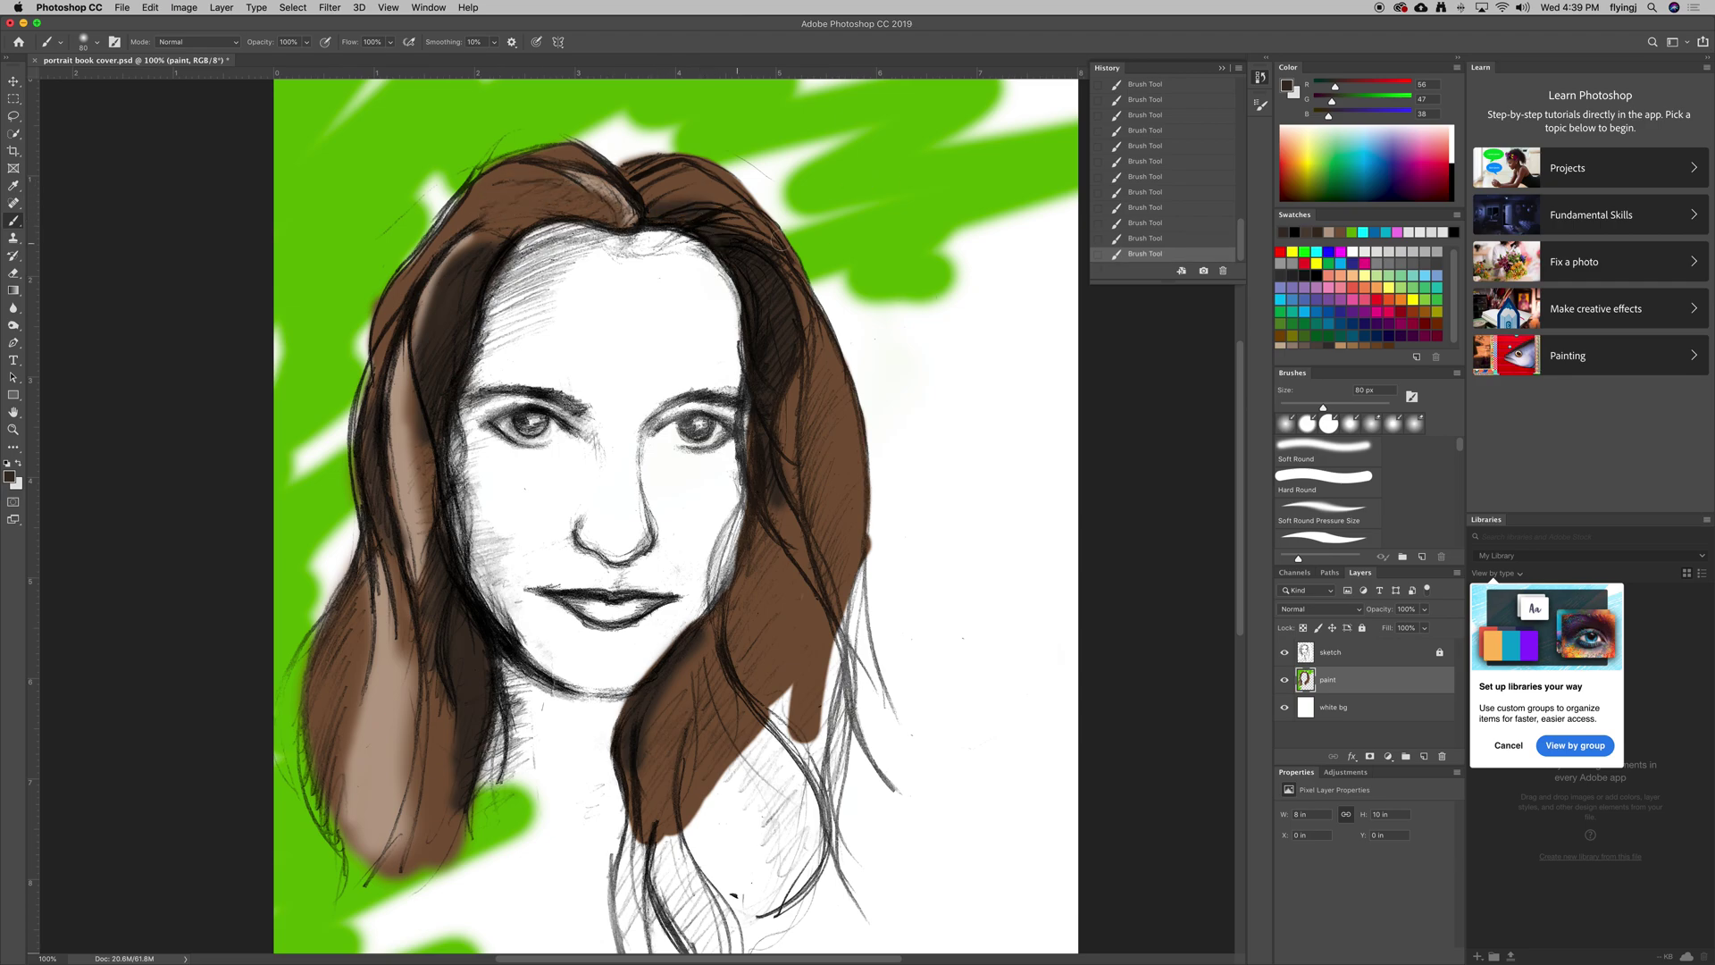
key(super+z)
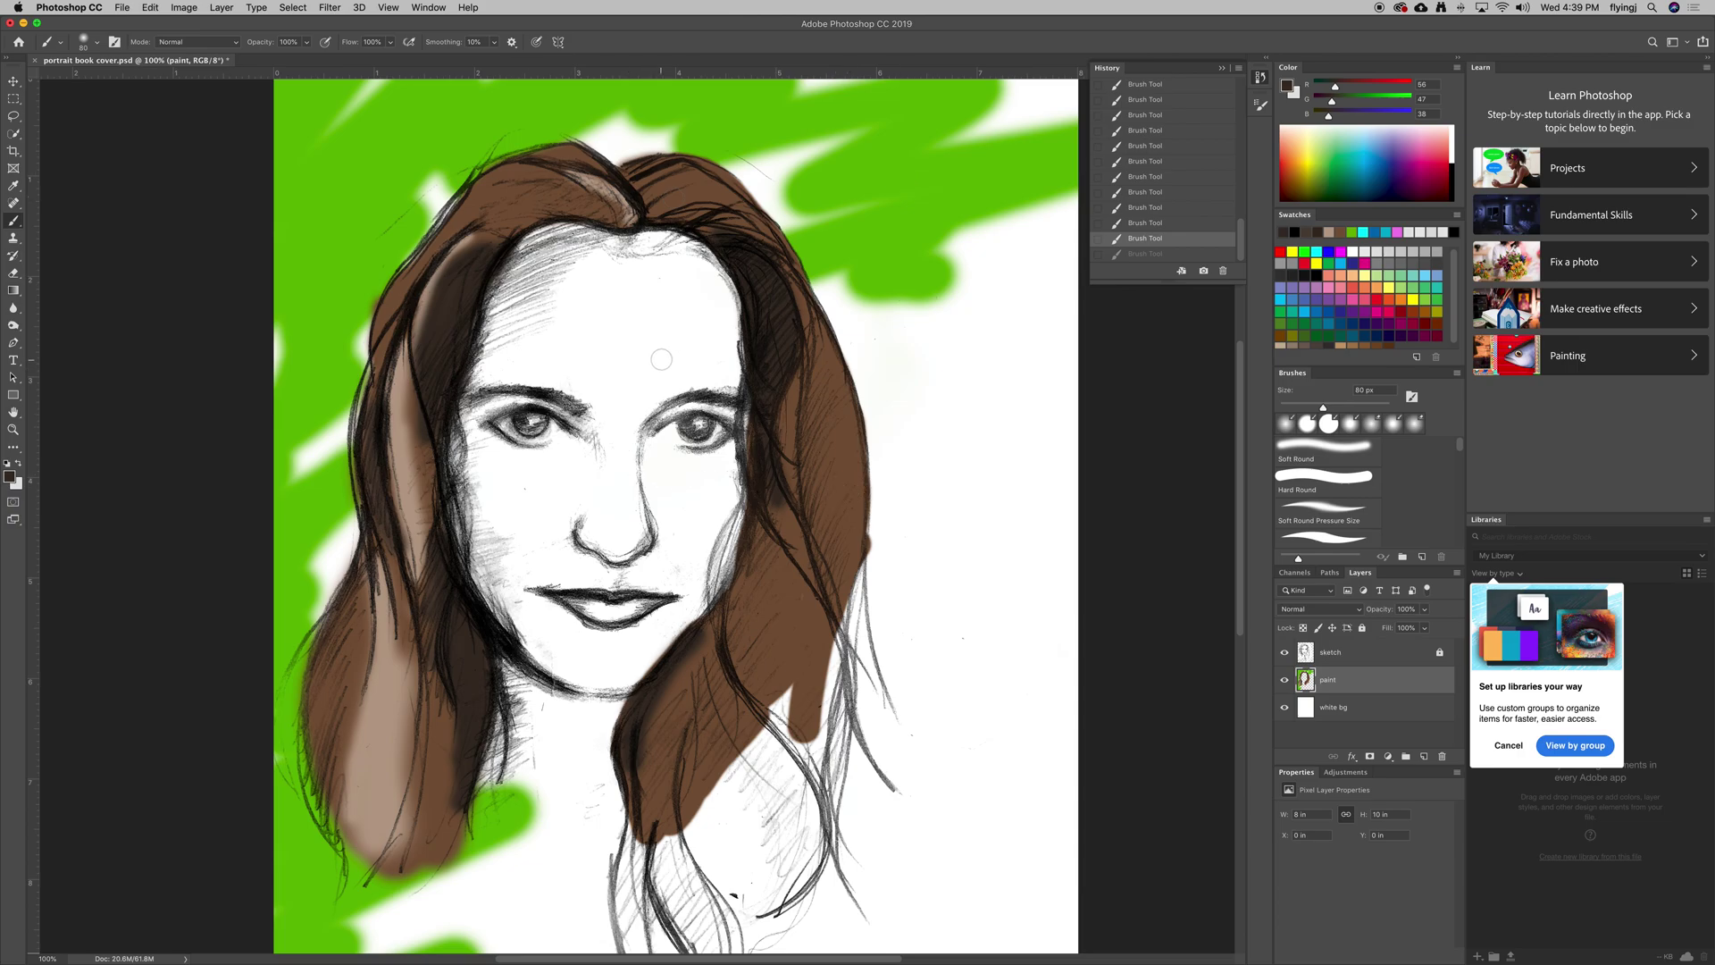
key(super+plus)
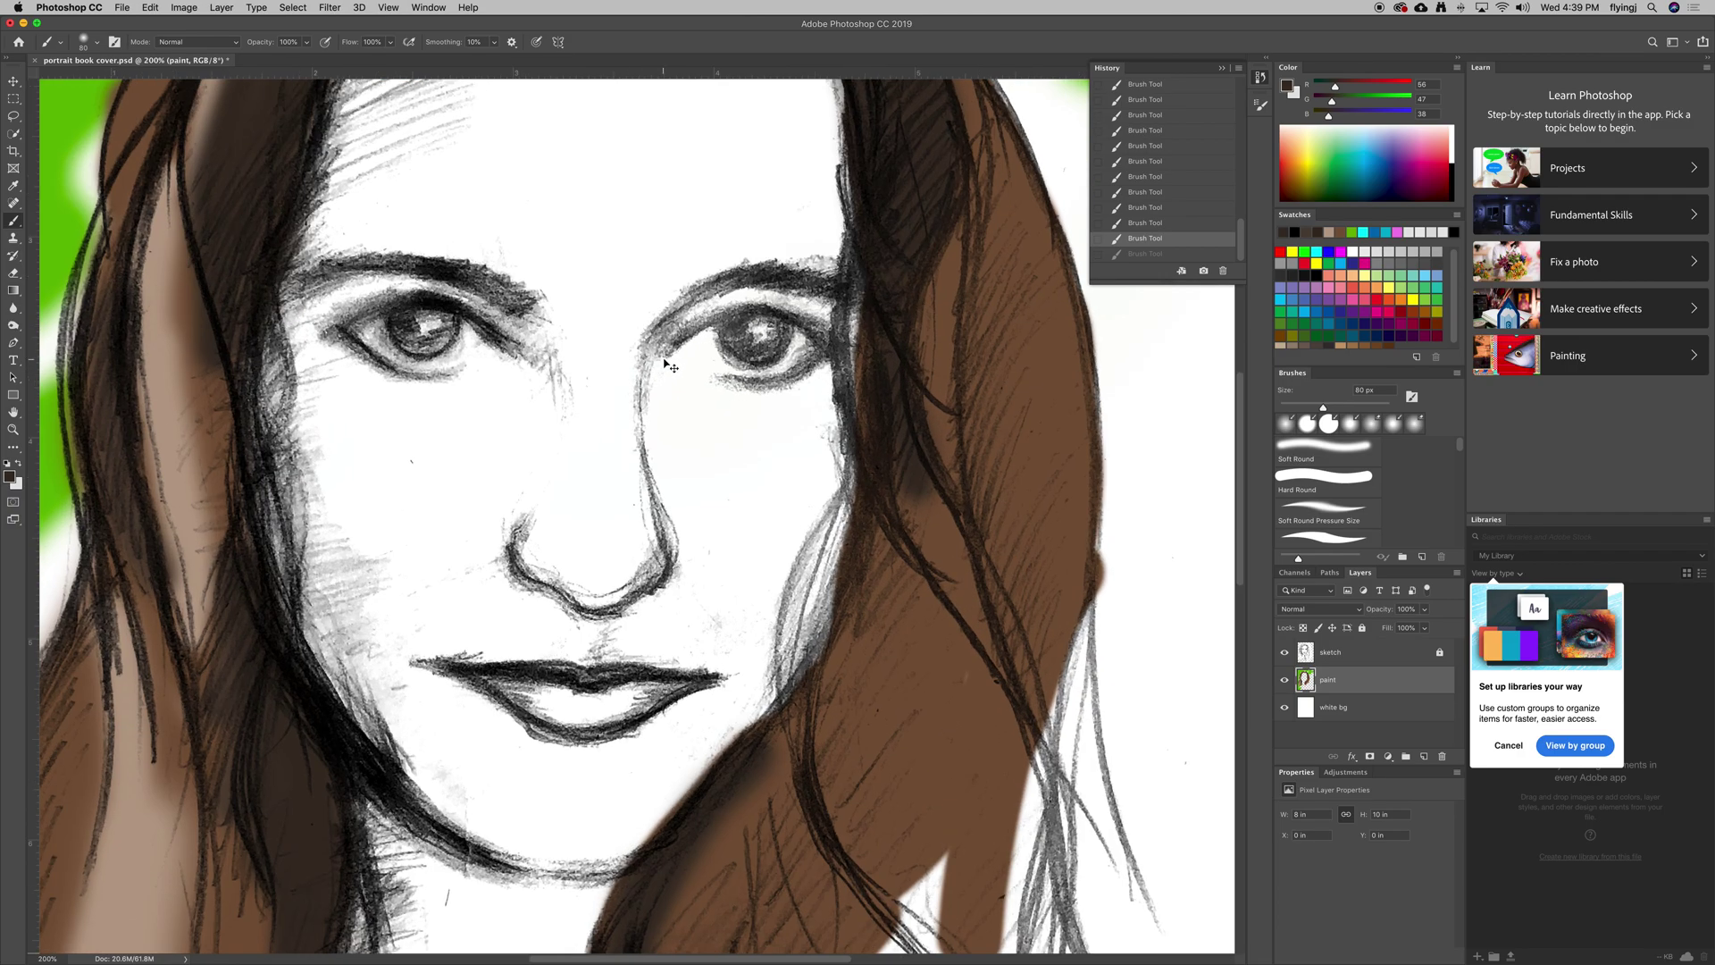
key(super+minus)
key(super+minus)
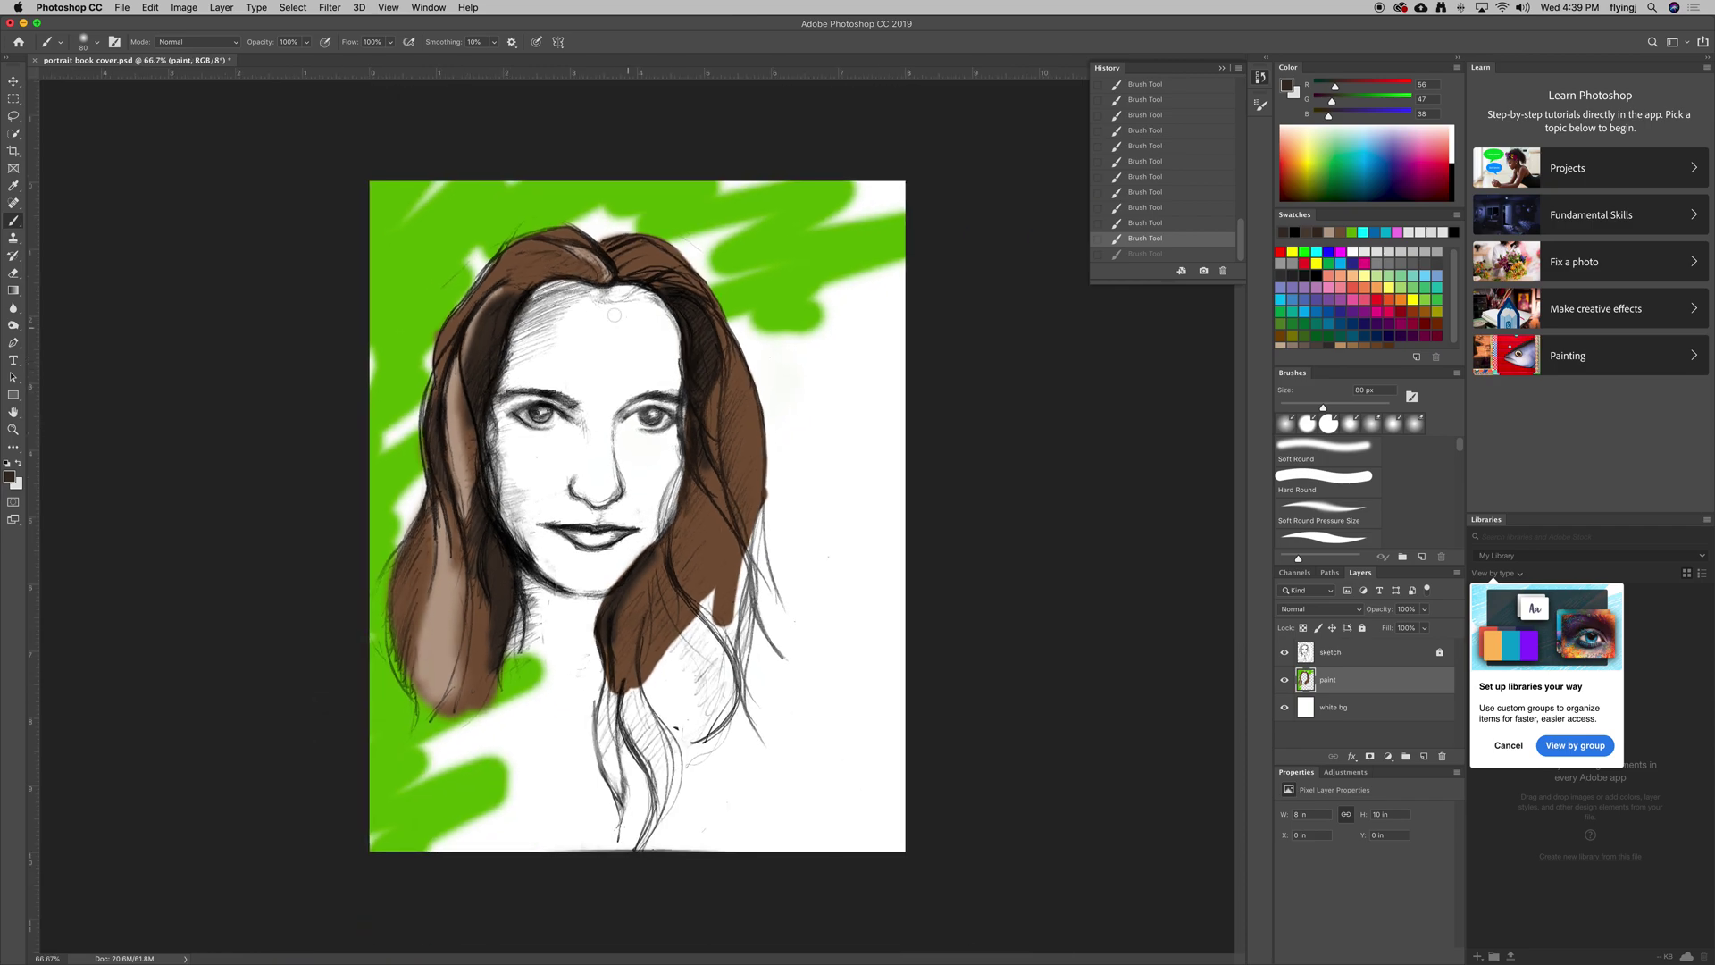
Set the foreground to near-black and enlarge the soft brush to about 200 px
click(10, 475)
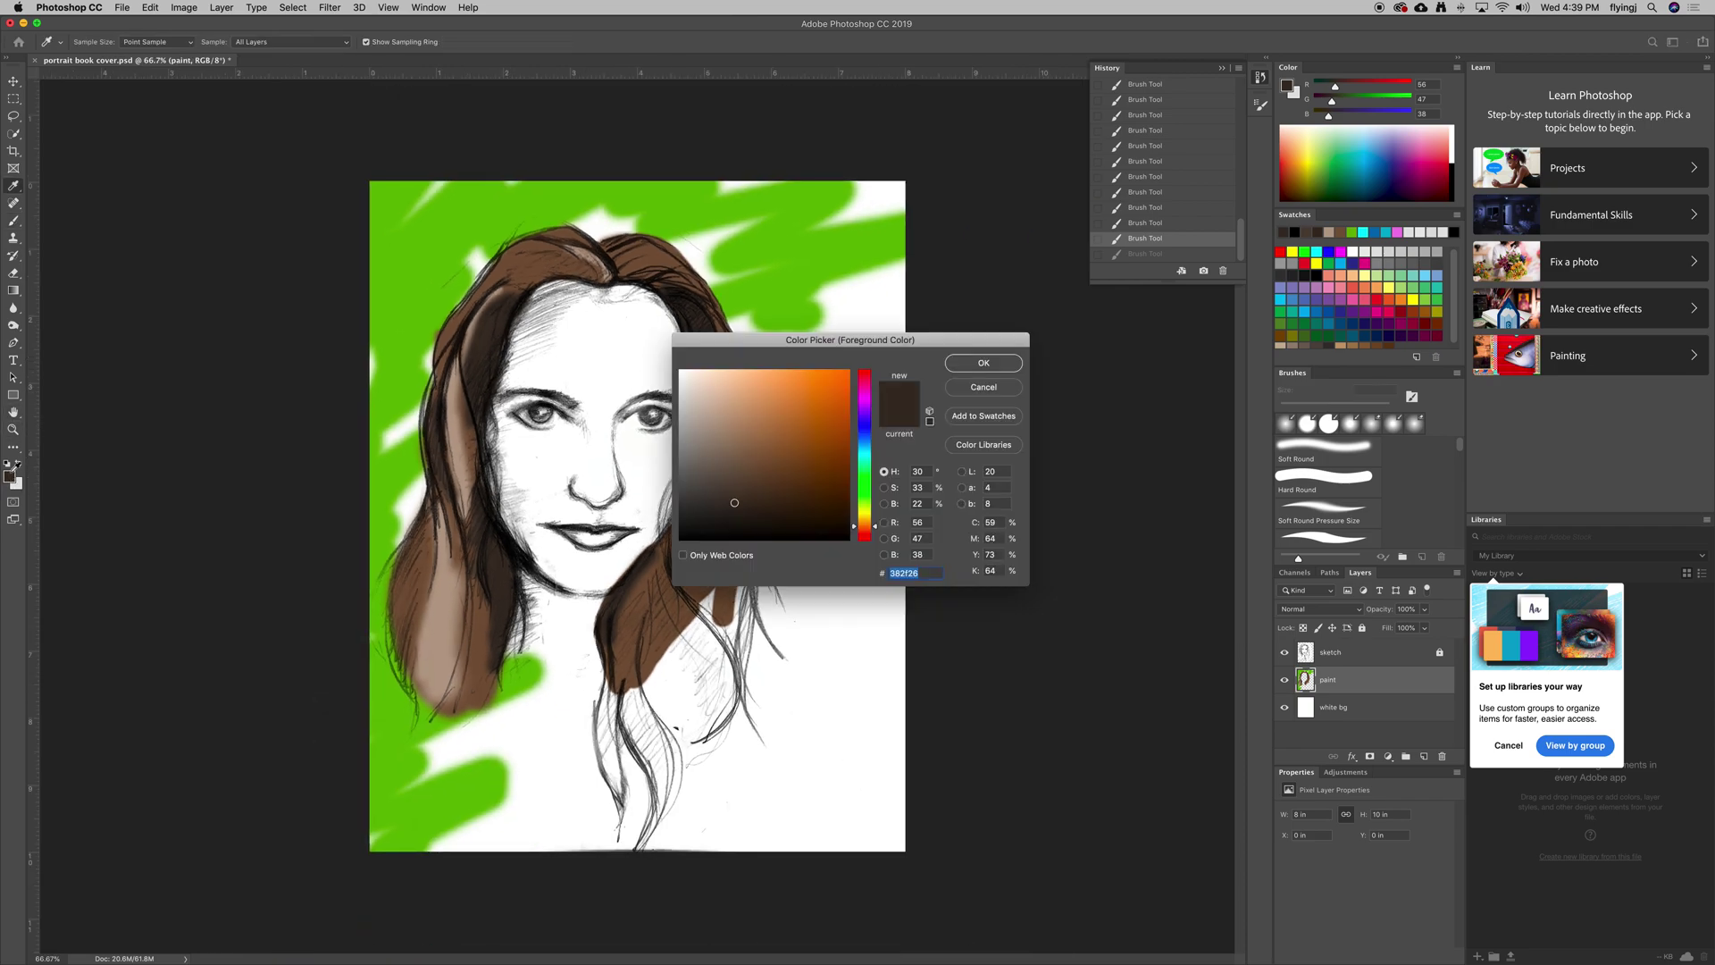
click(793, 539)
click(982, 363)
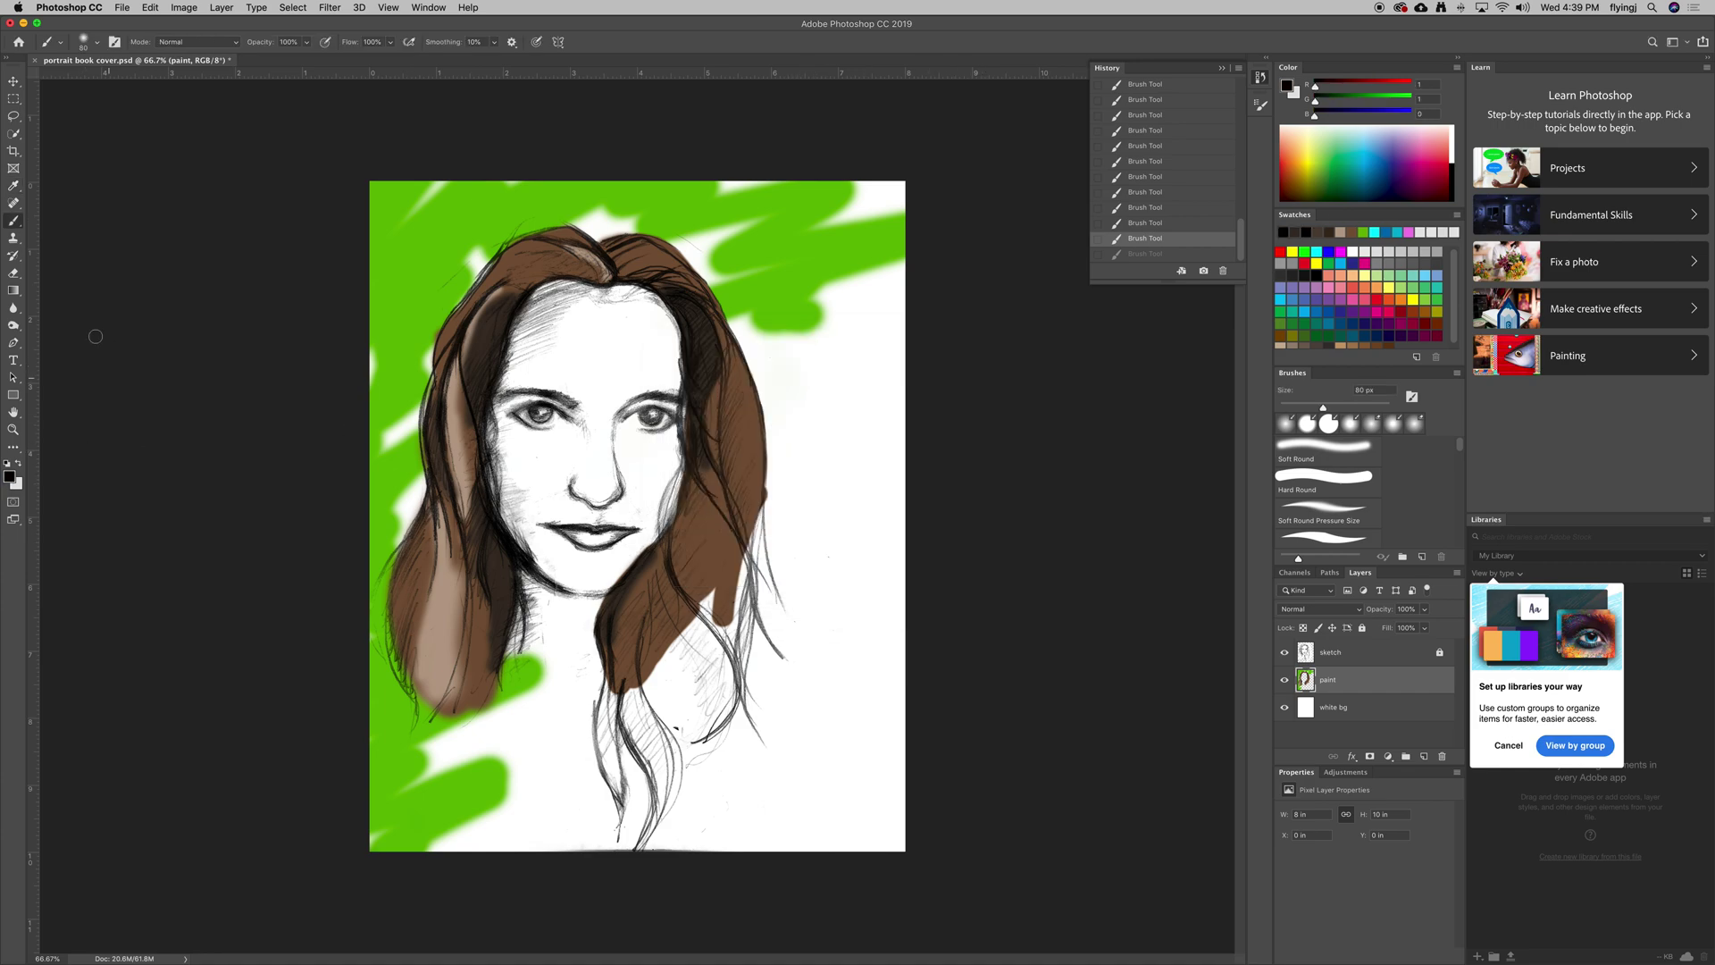
click(90, 44)
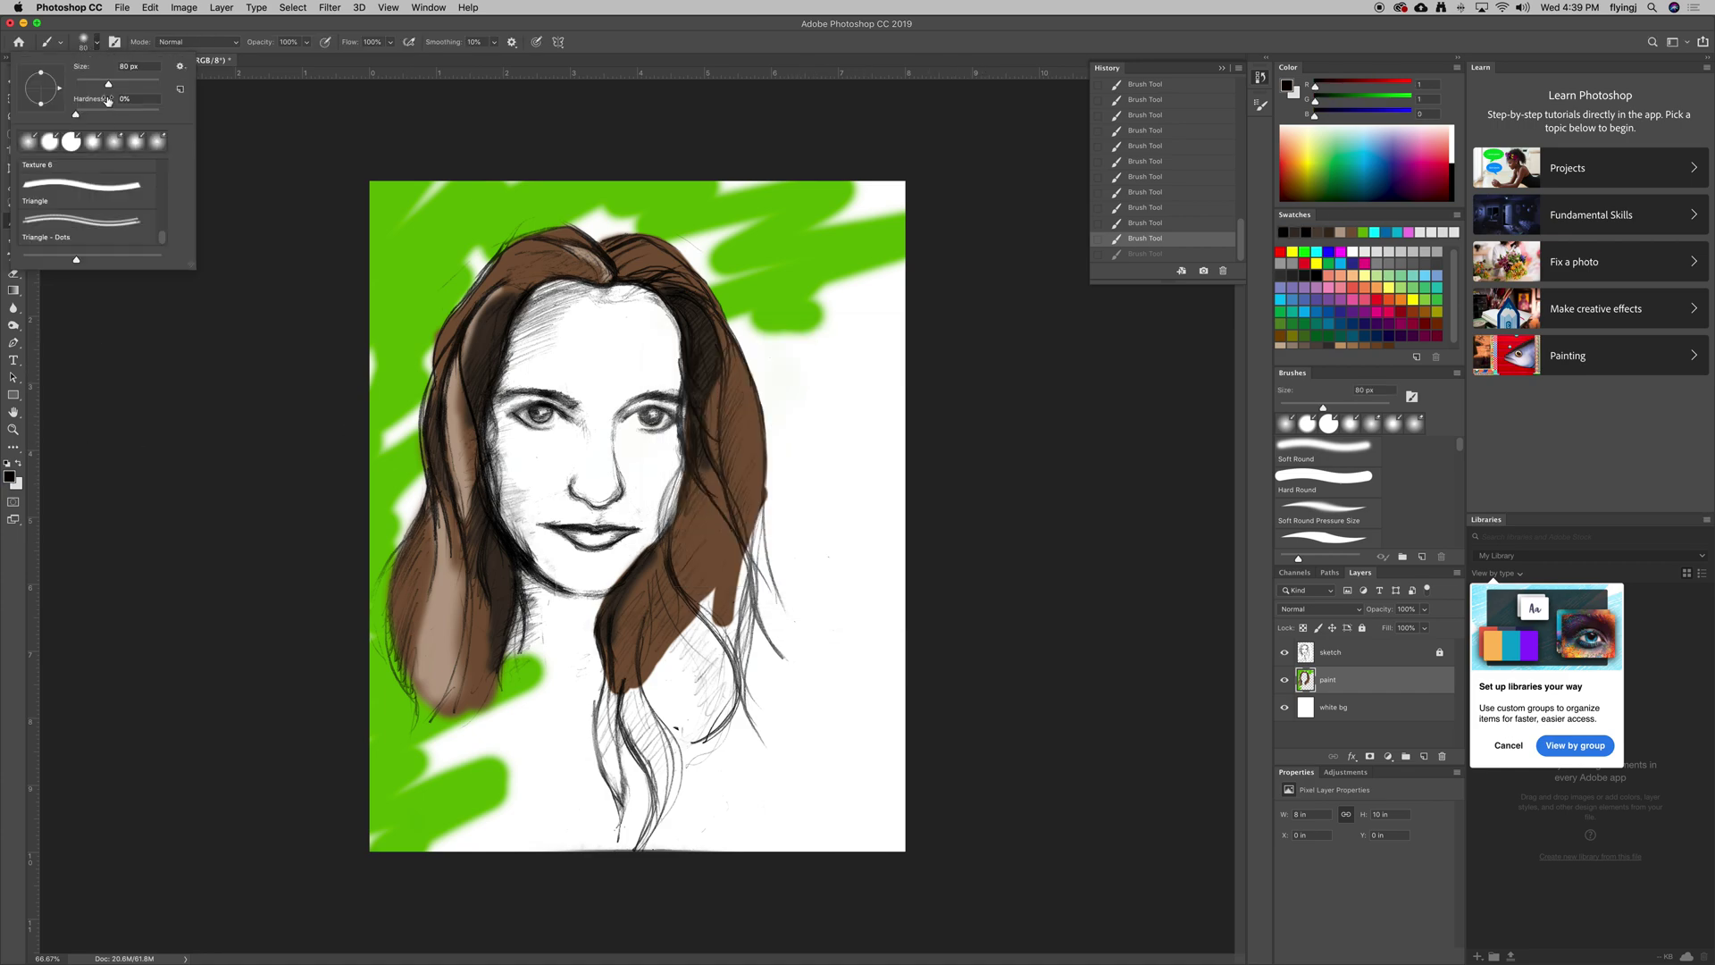
drag(108, 85, 179, 86)
Paint soft black over the green background at the top, left edge, and corners
mouse_move(306, 191)
mouse_down()
mouse_move(336, 239)
mouse_move(384, 125)
mouse_up()
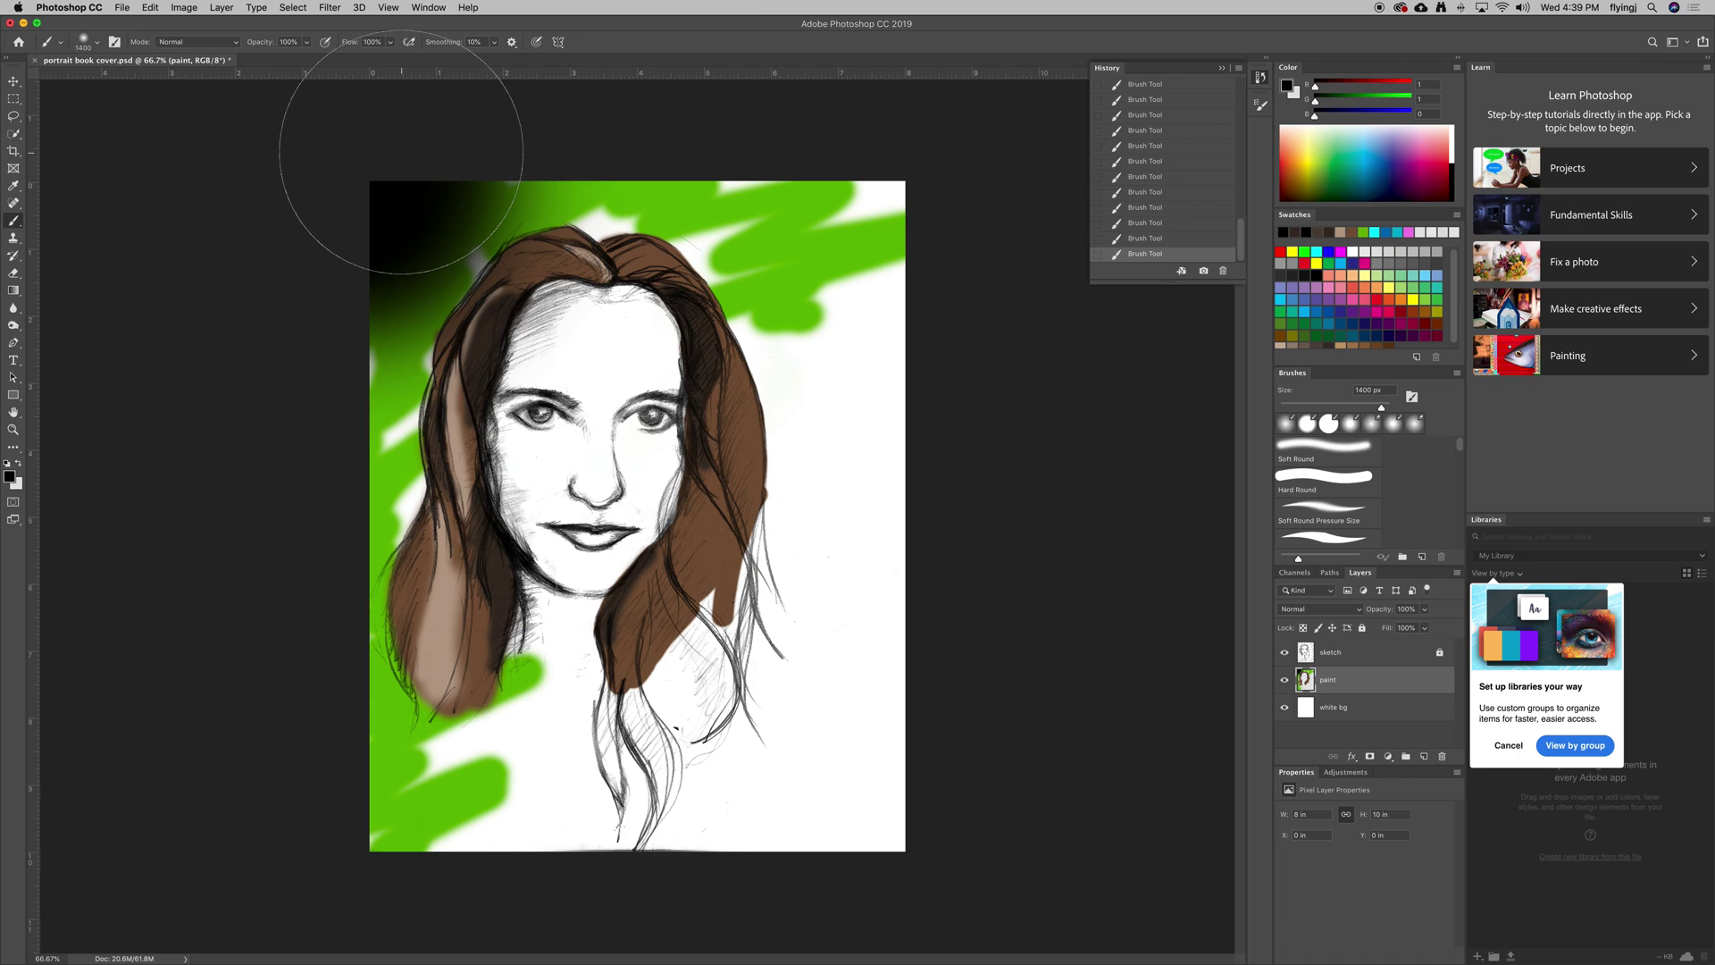
key(bracketleft)
key(bracketleft)
key(bracketleft)
key(bracketleft)
key(bracketleft)
mouse_move(414, 229)
mouse_down()
mouse_move(382, 363)
mouse_move(452, 161)
mouse_move(355, 457)
mouse_move(398, 351)
mouse_move(375, 718)
mouse_move(352, 509)
mouse_up()
mouse_move(306, 709)
mouse_down()
mouse_move(382, 727)
mouse_move(363, 785)
mouse_move(414, 735)
mouse_move(406, 822)
mouse_up()
mouse_move(459, 178)
mouse_down()
mouse_move(524, 160)
mouse_move(608, 187)
mouse_move(548, 161)
mouse_move(786, 201)
mouse_up()
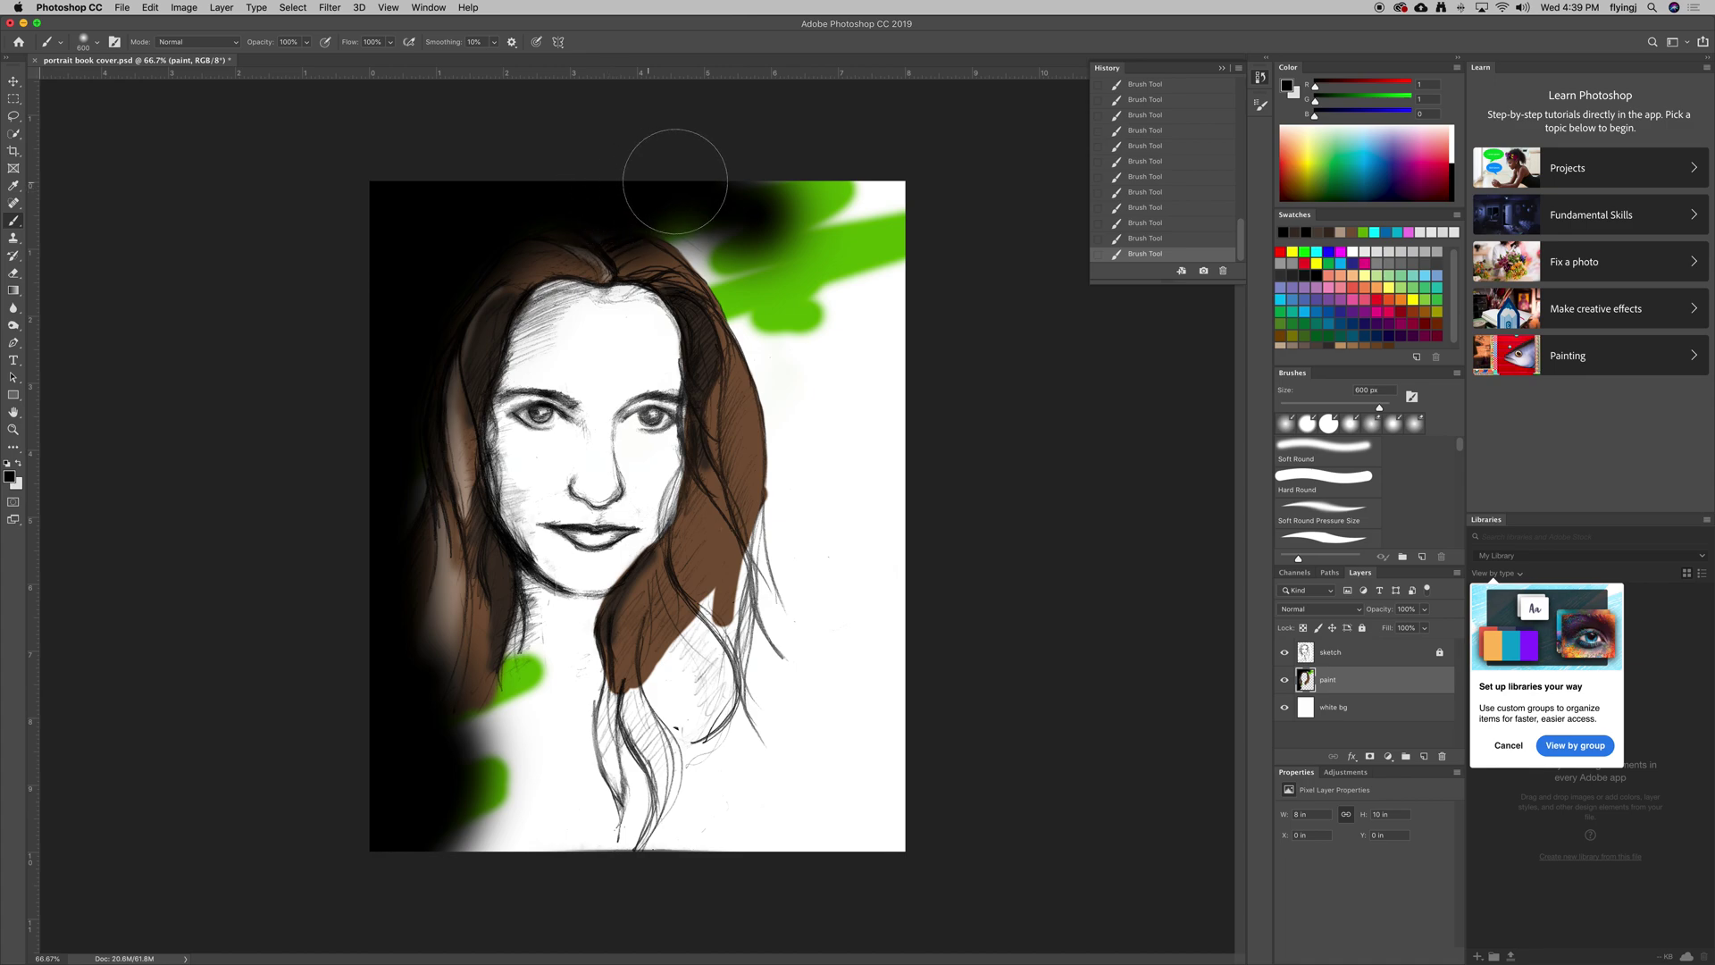
mouse_move(670, 161)
mouse_down()
mouse_move(777, 287)
mouse_move(765, 134)
mouse_move(885, 287)
mouse_move(765, 245)
mouse_move(851, 511)
mouse_move(753, 321)
mouse_move(820, 404)
mouse_move(866, 325)
mouse_move(873, 491)
mouse_move(854, 574)
mouse_move(848, 447)
mouse_up()
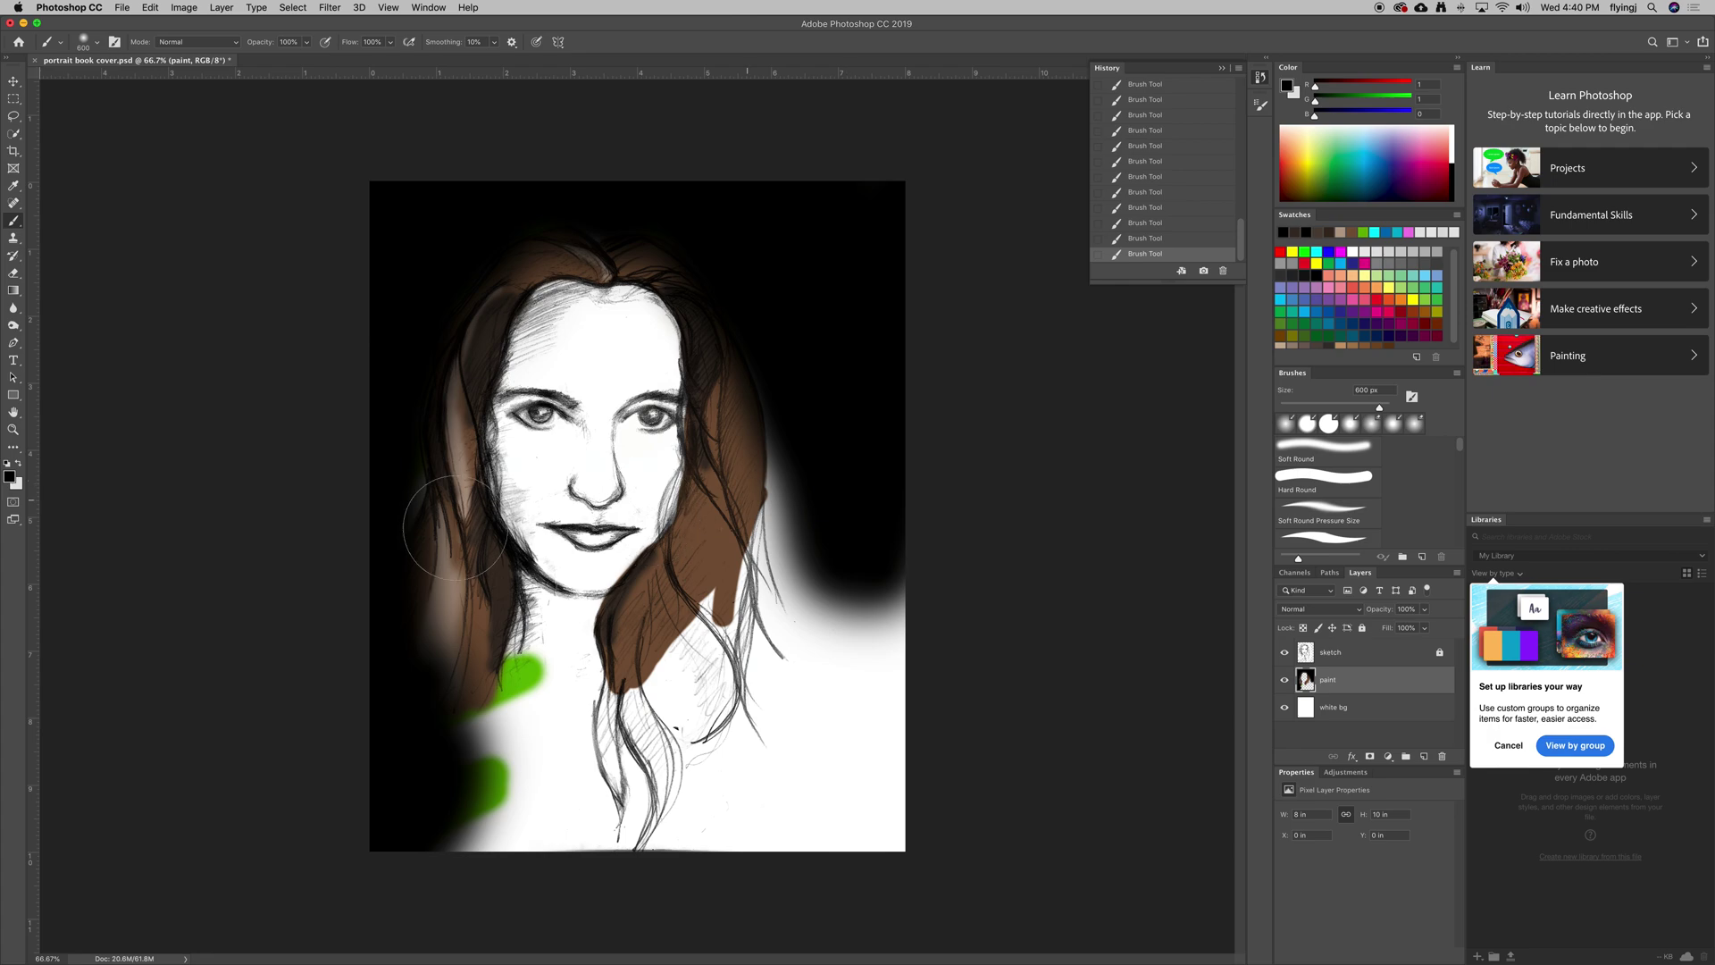
Darken the tan glow along the left hair edge with a smaller black brush
mouse_move(363, 490)
mouse_down()
mouse_move(474, 536)
mouse_move(527, 617)
mouse_up()
key(bracketleft)
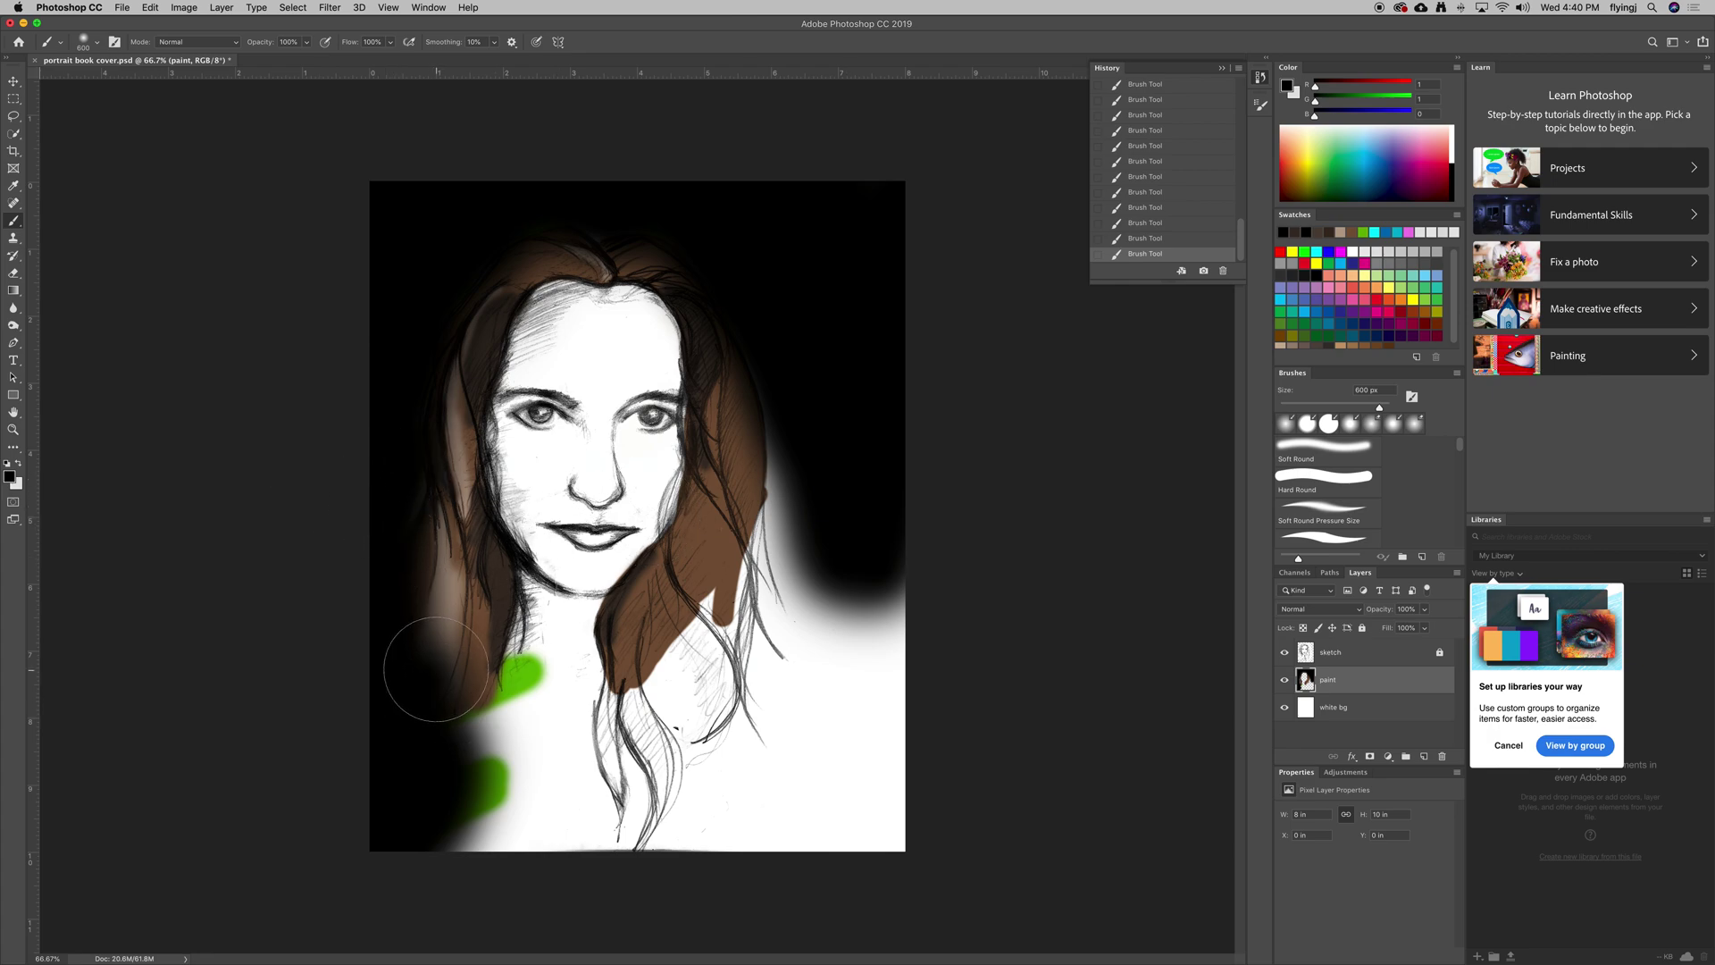
key(bracketleft)
key(bracketleft)
key(bracketleft)
drag(462, 632, 448, 751)
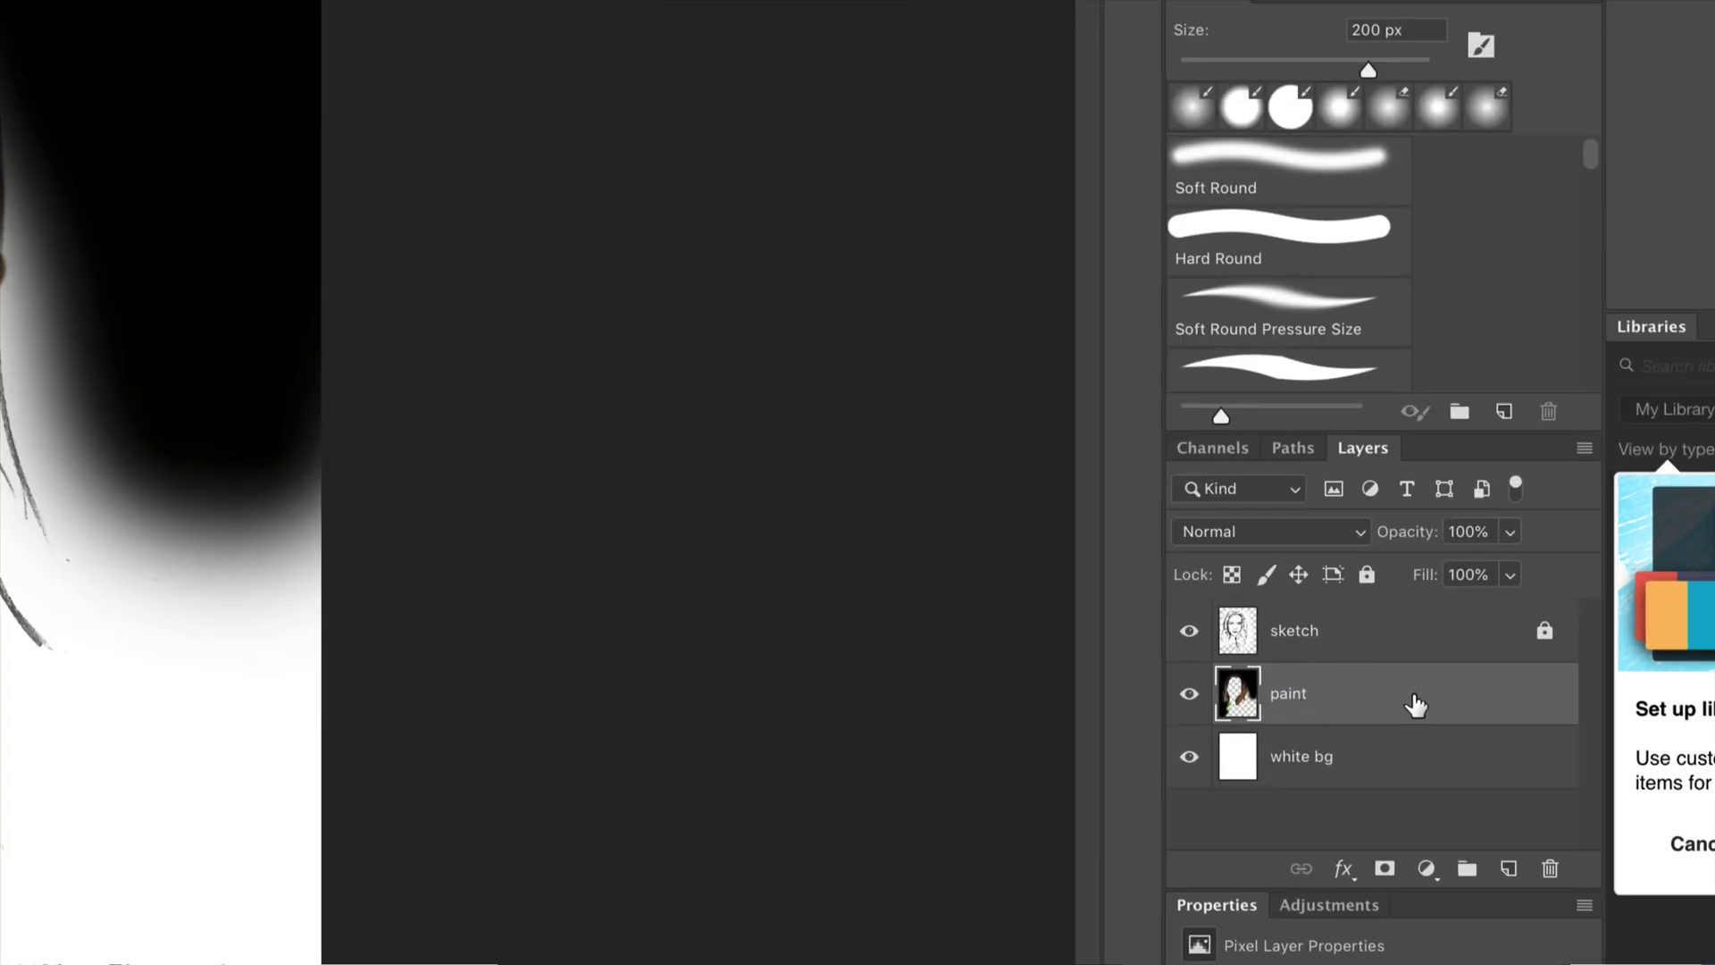
drag(1416, 705, 1425, 702)
Add a new empty layer named 'paint 2' above the paint layer and keep paint visible
click(1191, 696)
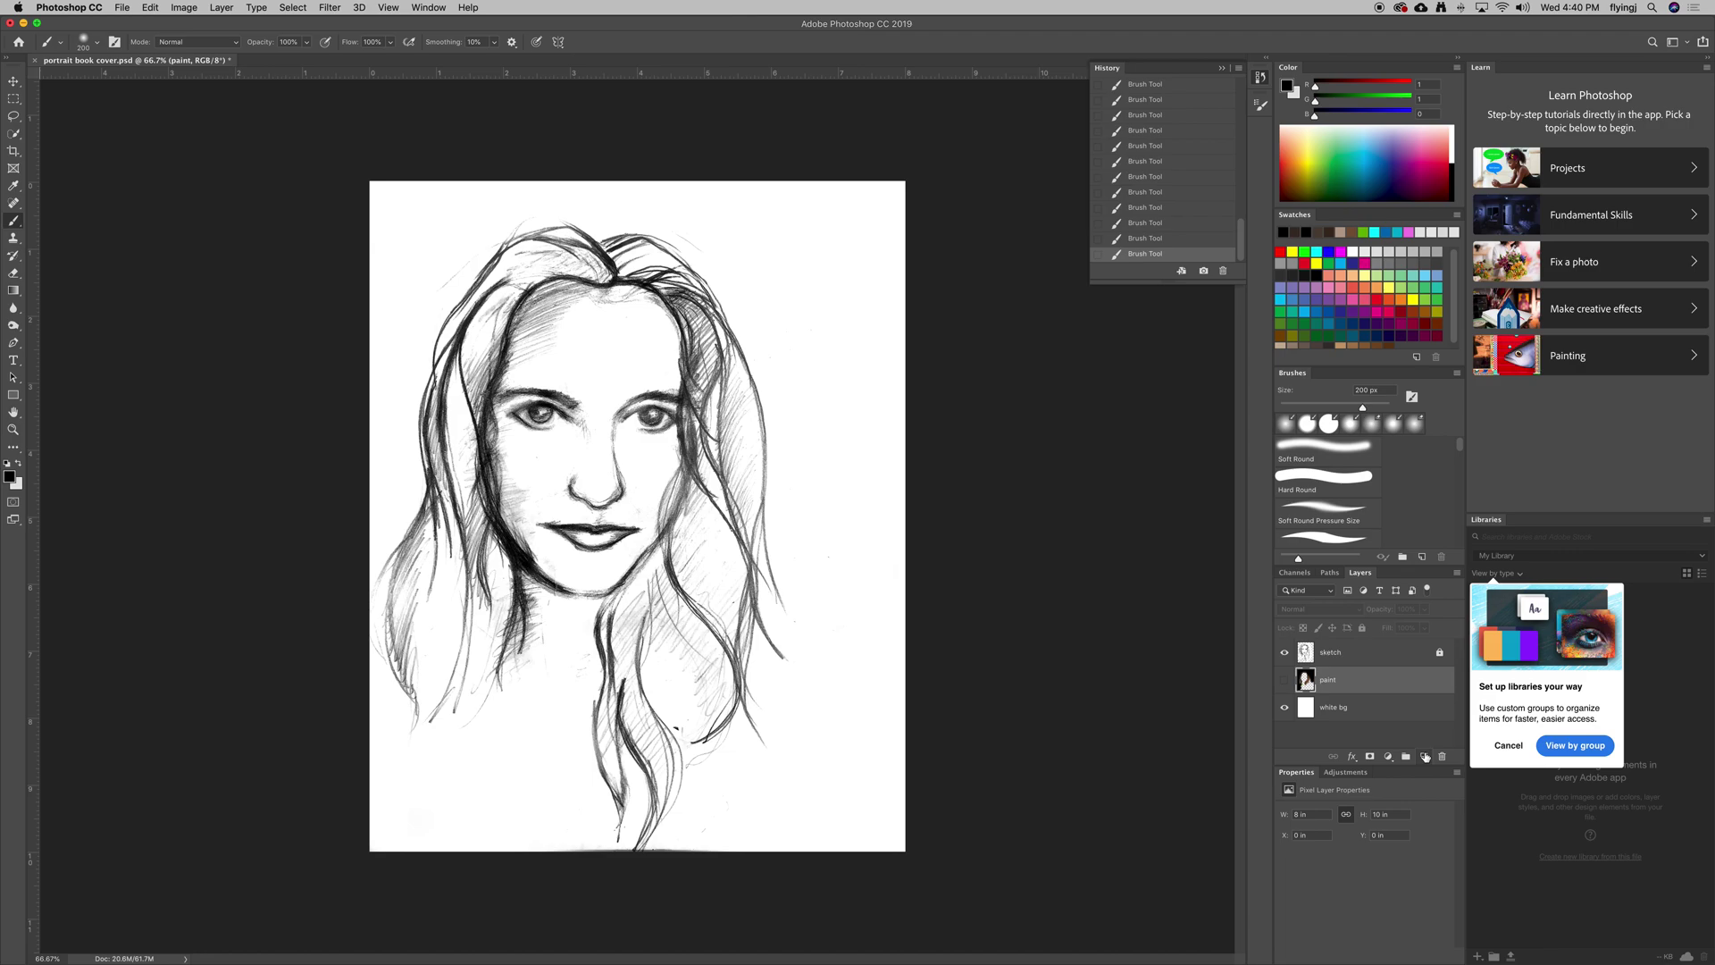
click(1425, 757)
double_click(1347, 680)
text(paint 2)
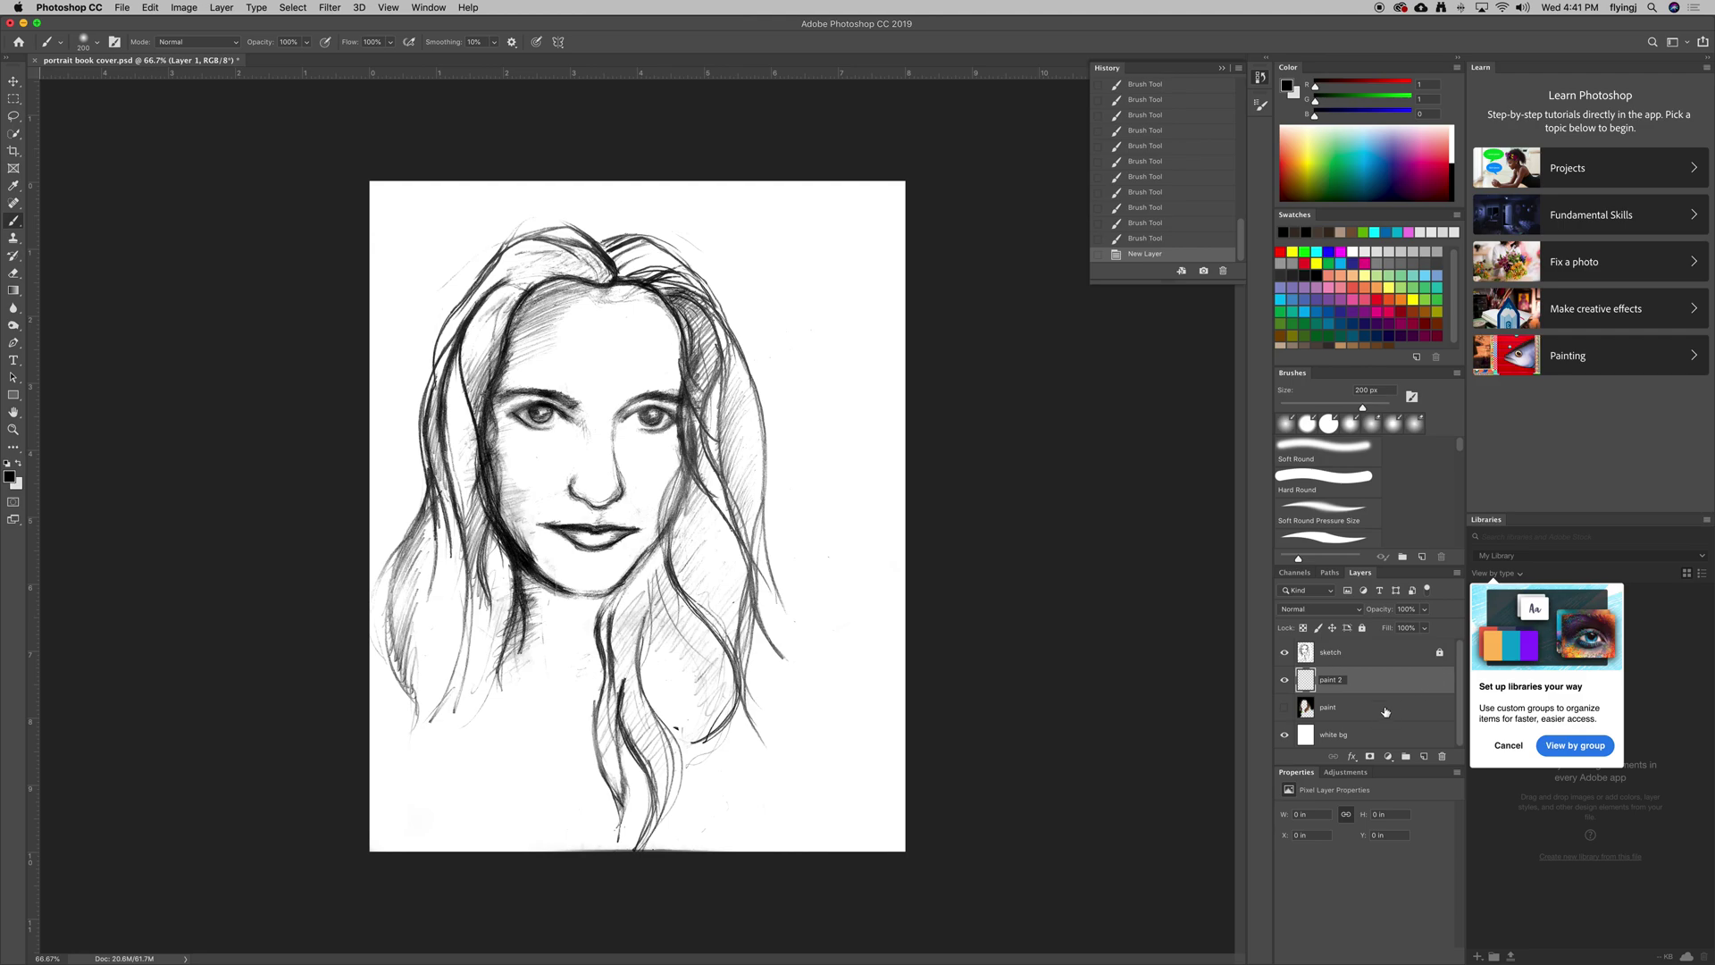
key(Return)
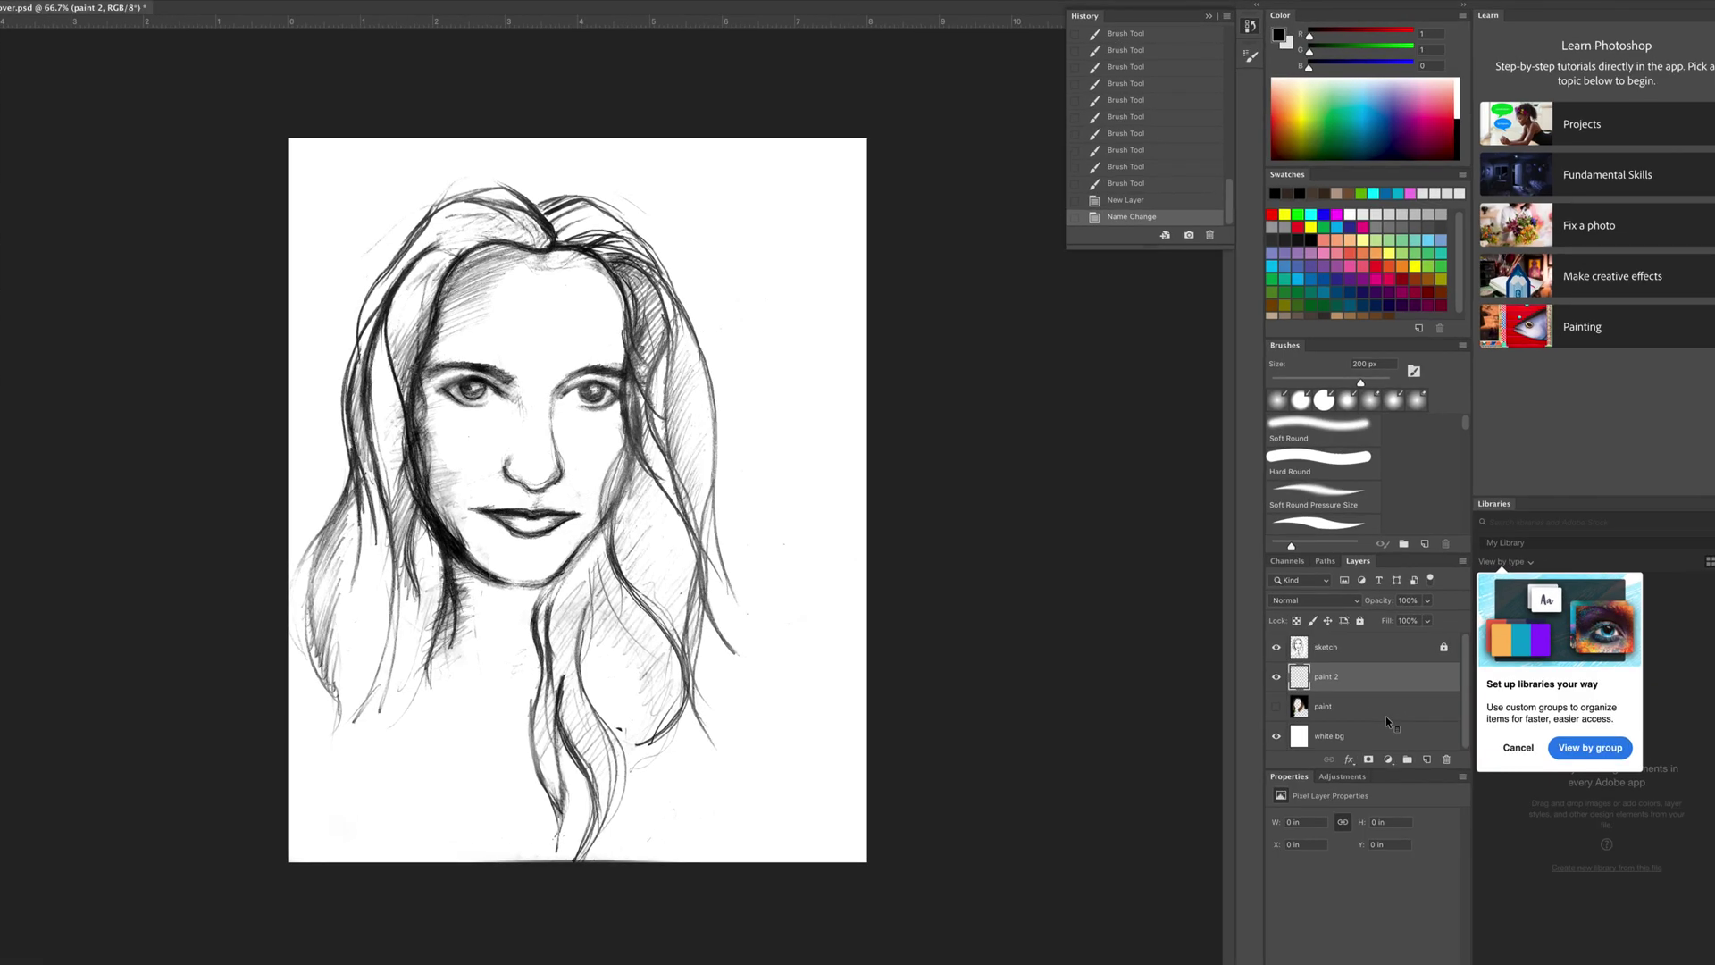
click(1275, 678)
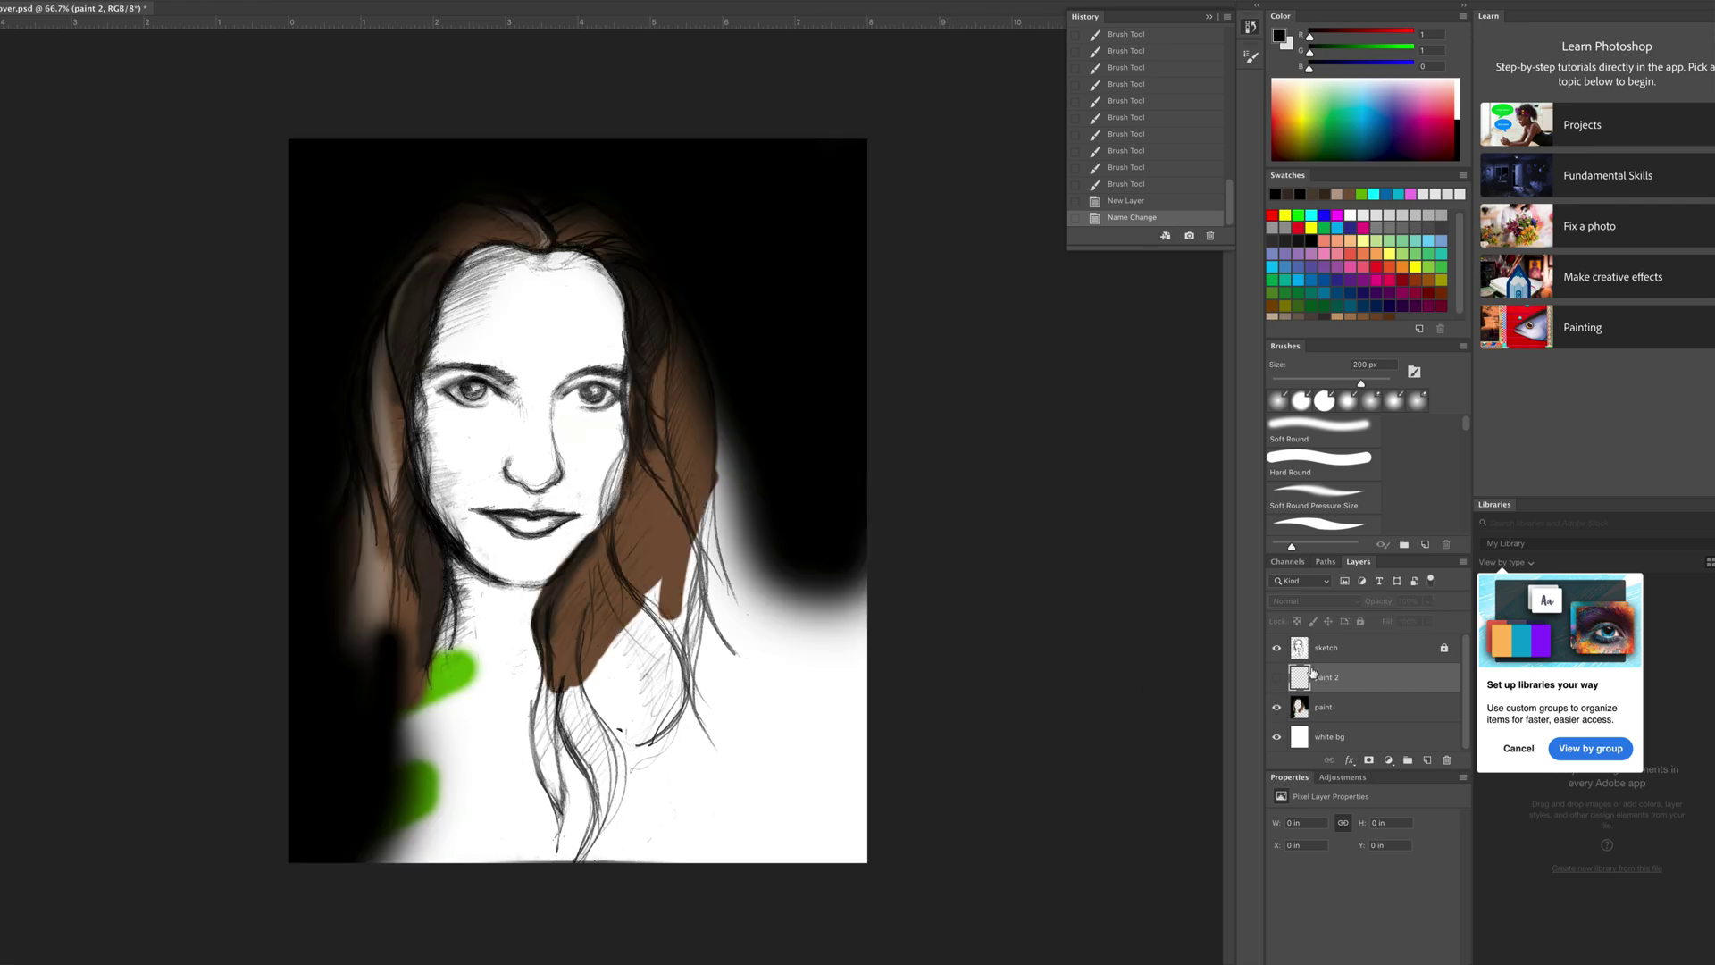
Turn the paint 2 layer's visibility back on
click(1274, 679)
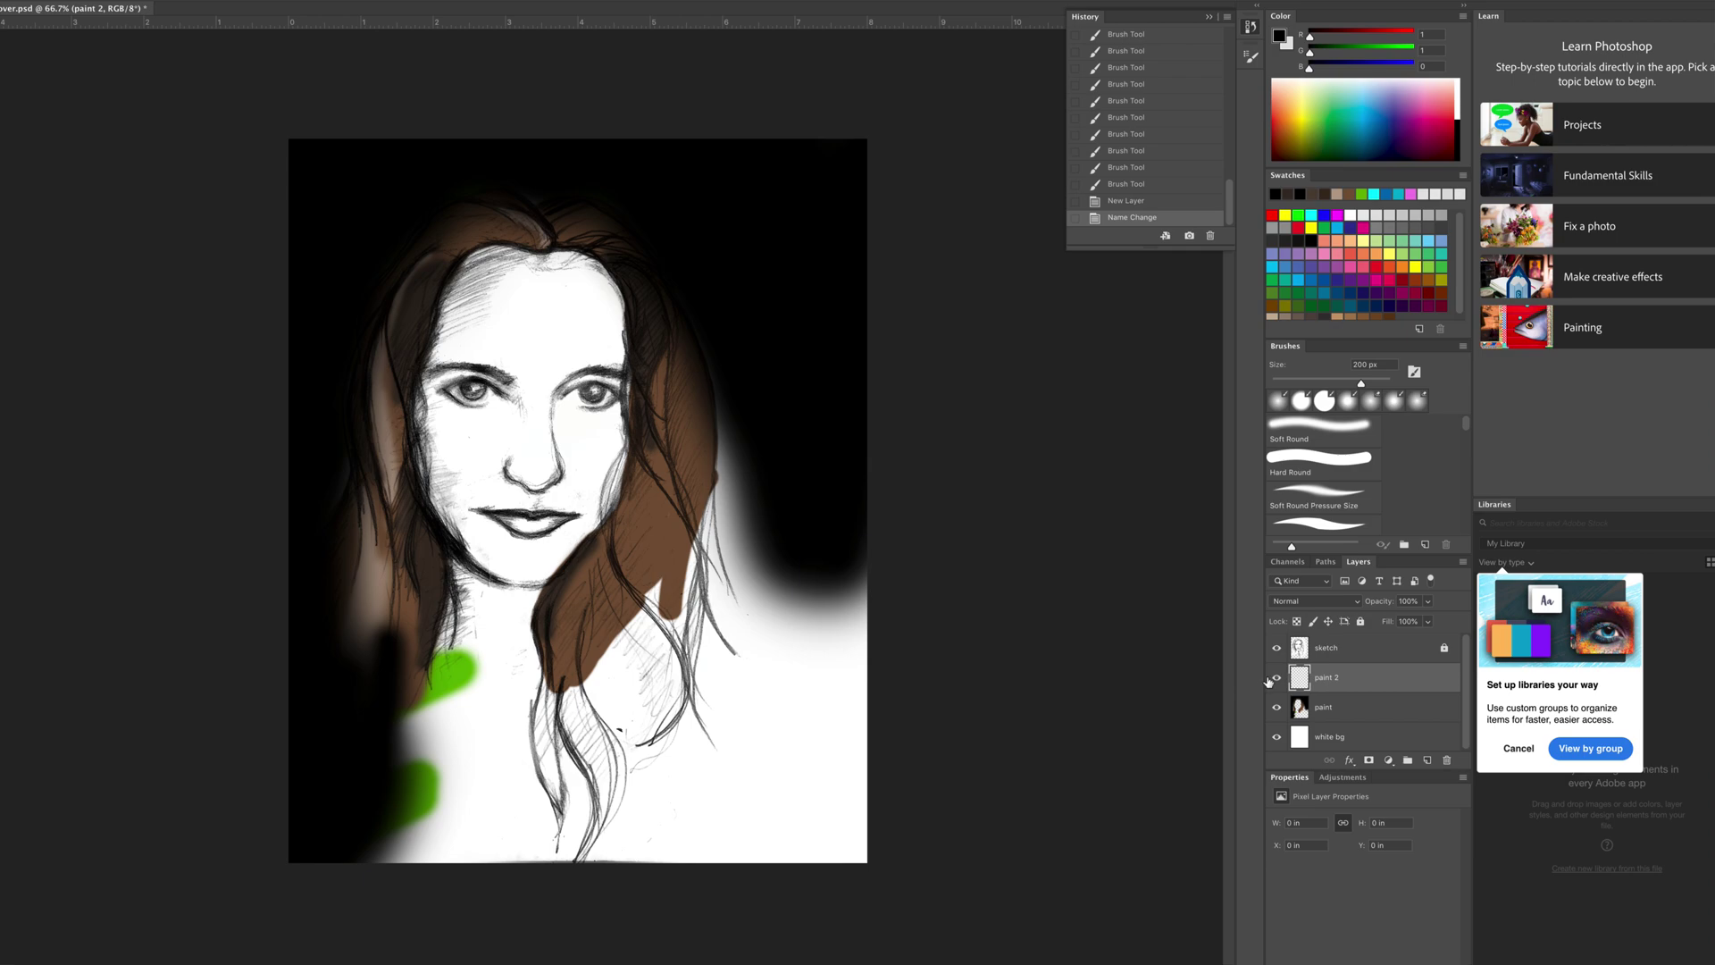